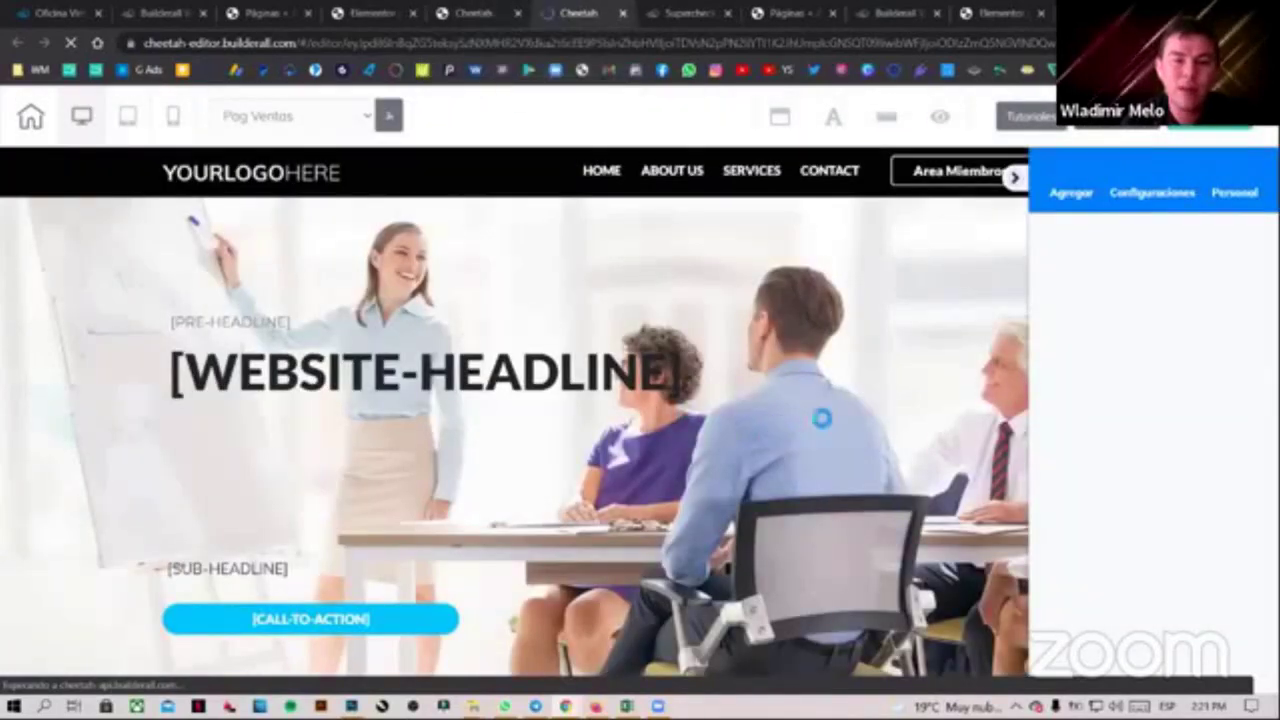
# Copy the PLAN 1 SuperCheckout URL from the MEMBRESIA 1 button's link settings
pyautogui.scroll(-4, 920, 334)
pyautogui.scroll(-5, 889, 409)
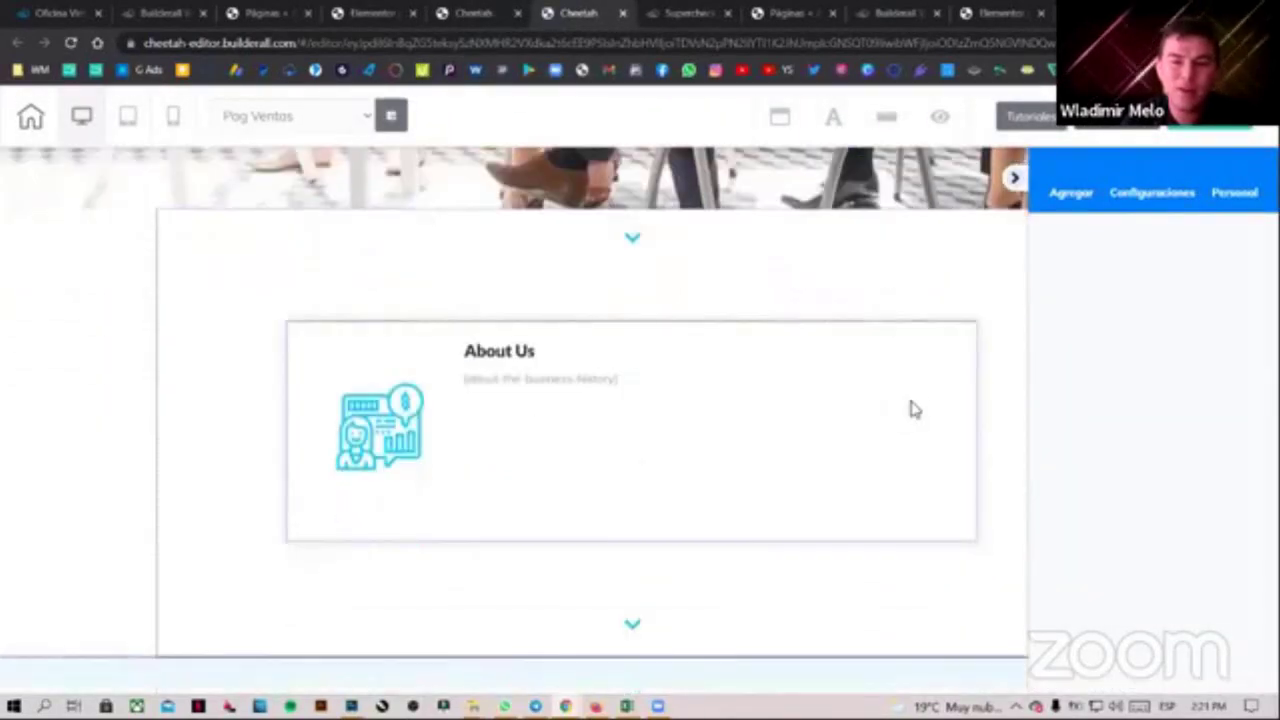
pyautogui.scroll(-10, 969, 317)
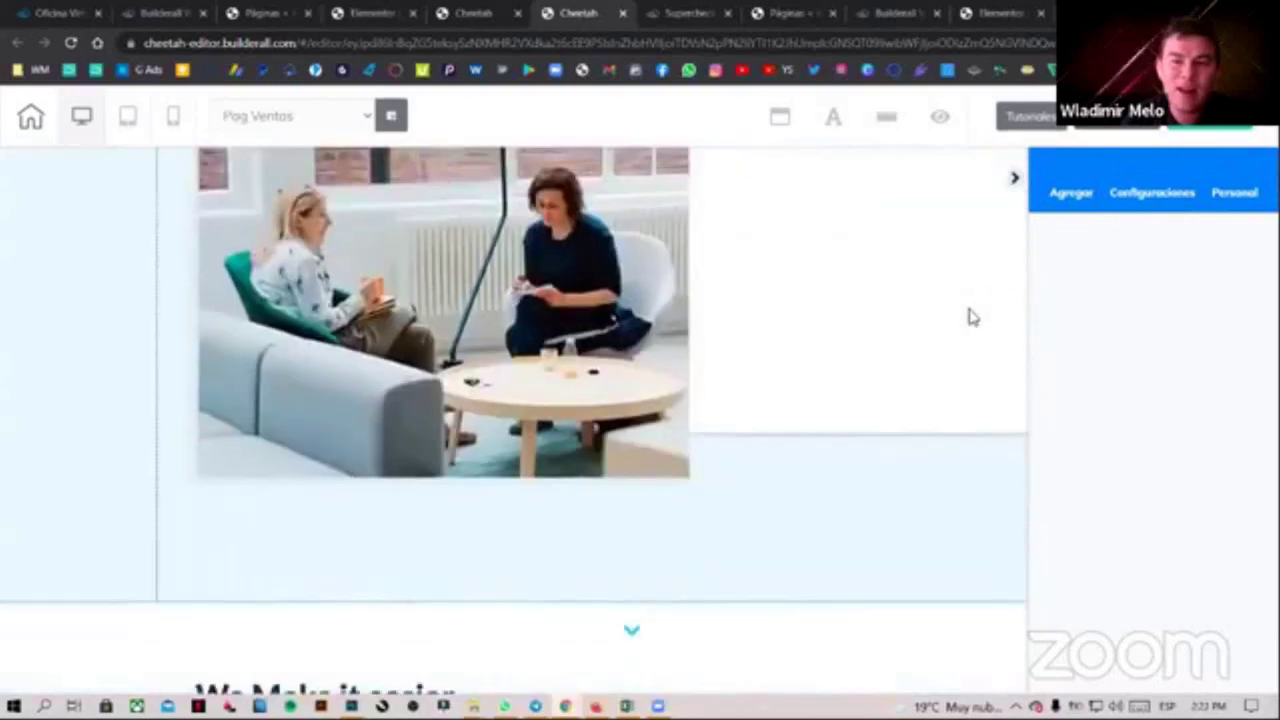
pyautogui.scroll(-6, 889, 340)
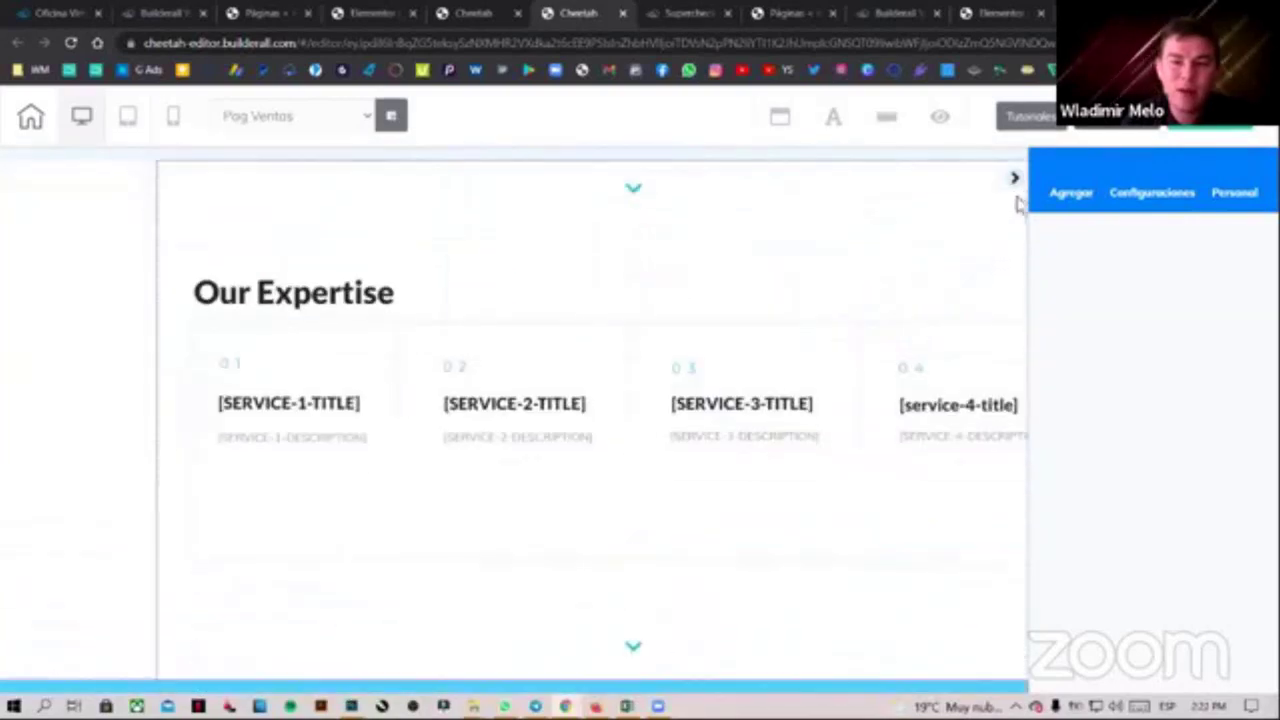
pyautogui.scroll(-10, 915, 400)
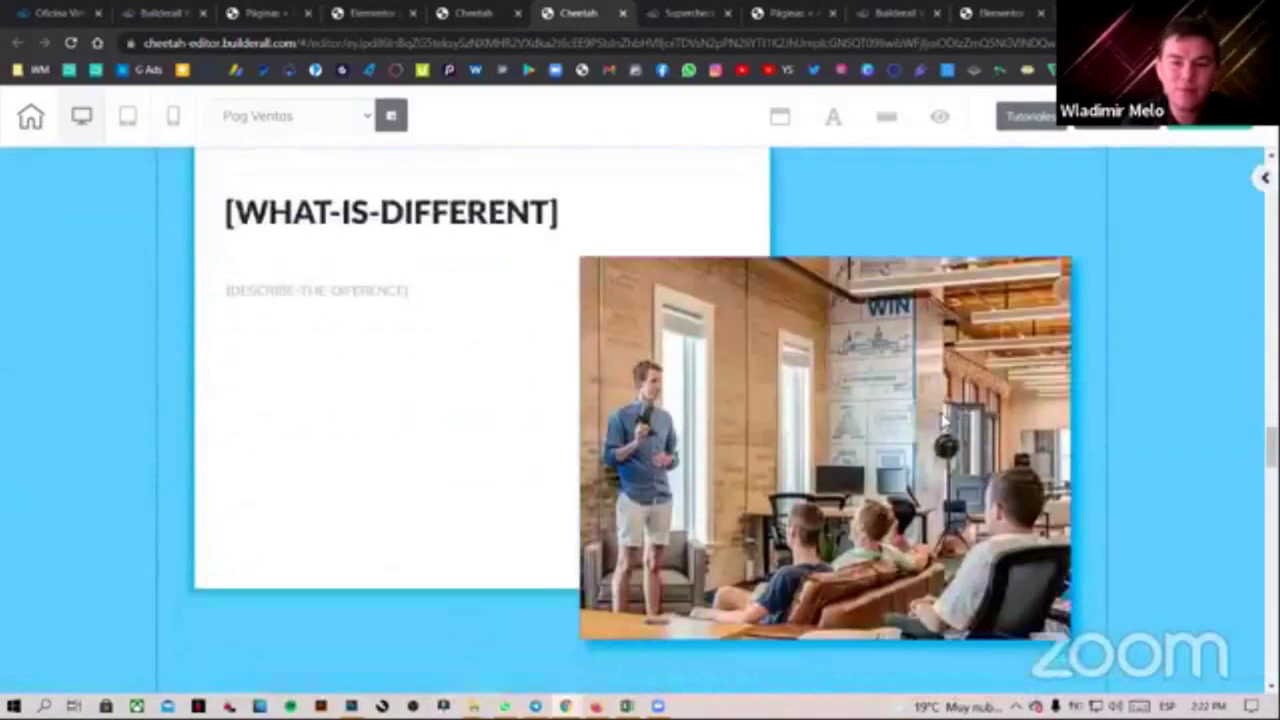
pyautogui.scroll(-5, 945, 419)
pyautogui.scroll(2, 943, 417)
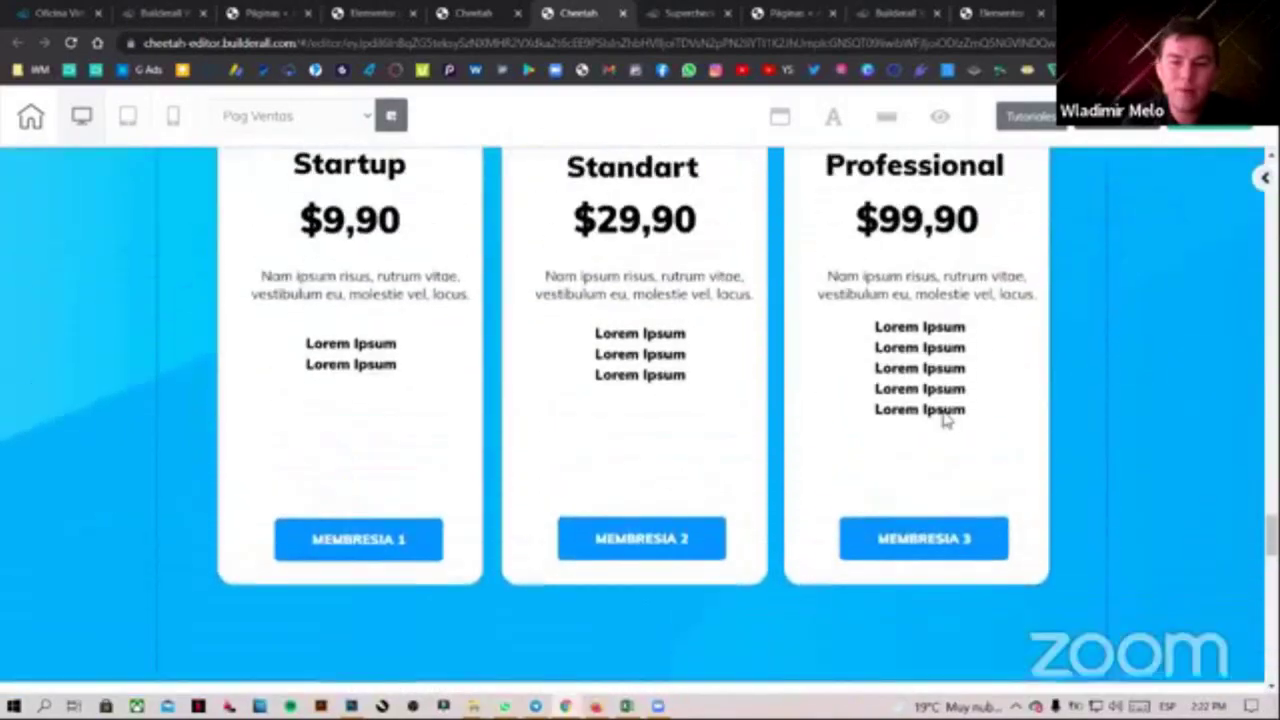
pyautogui.click(336, 578)
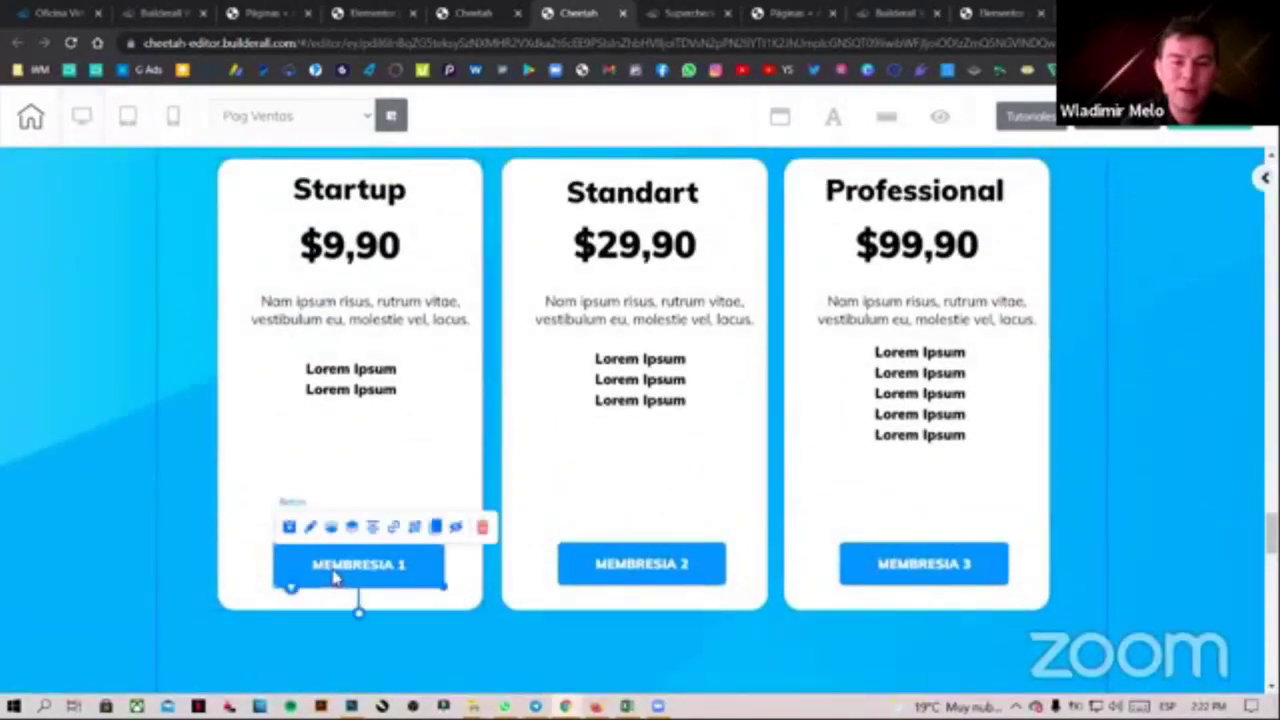
pyautogui.click(394, 529)
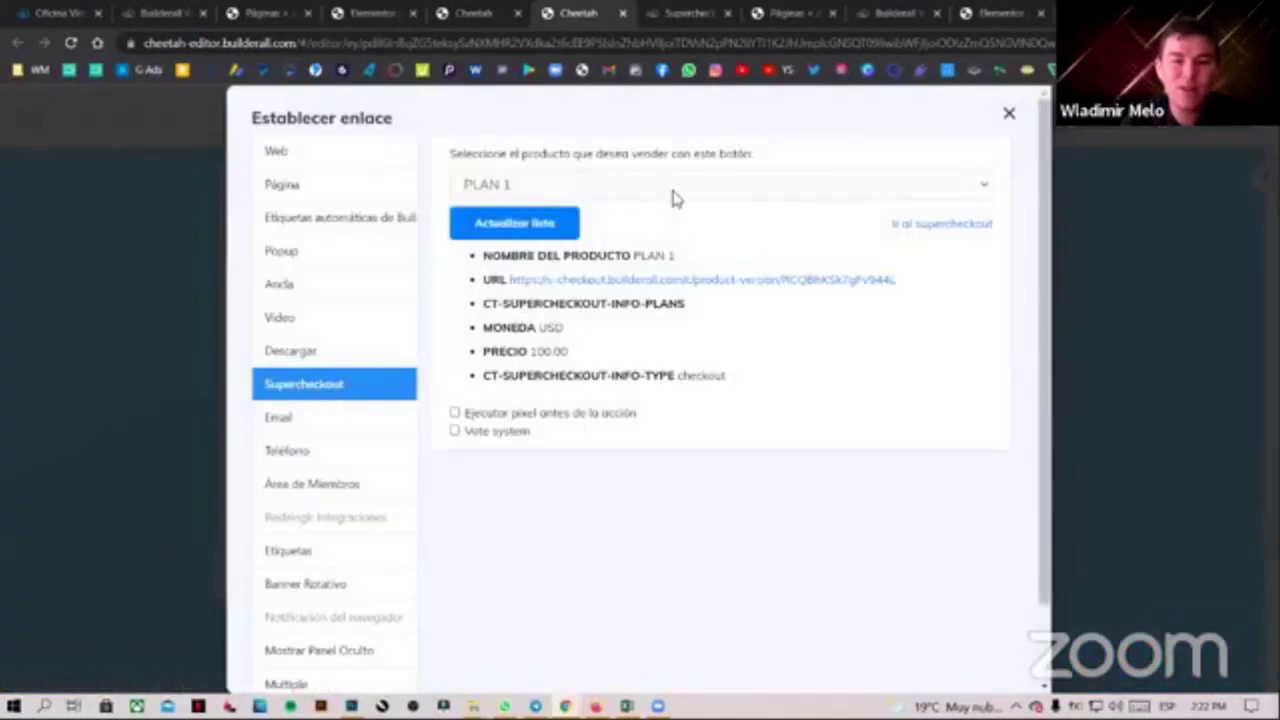
pyautogui.moveTo(895, 282); pyautogui.dragTo(518, 285)
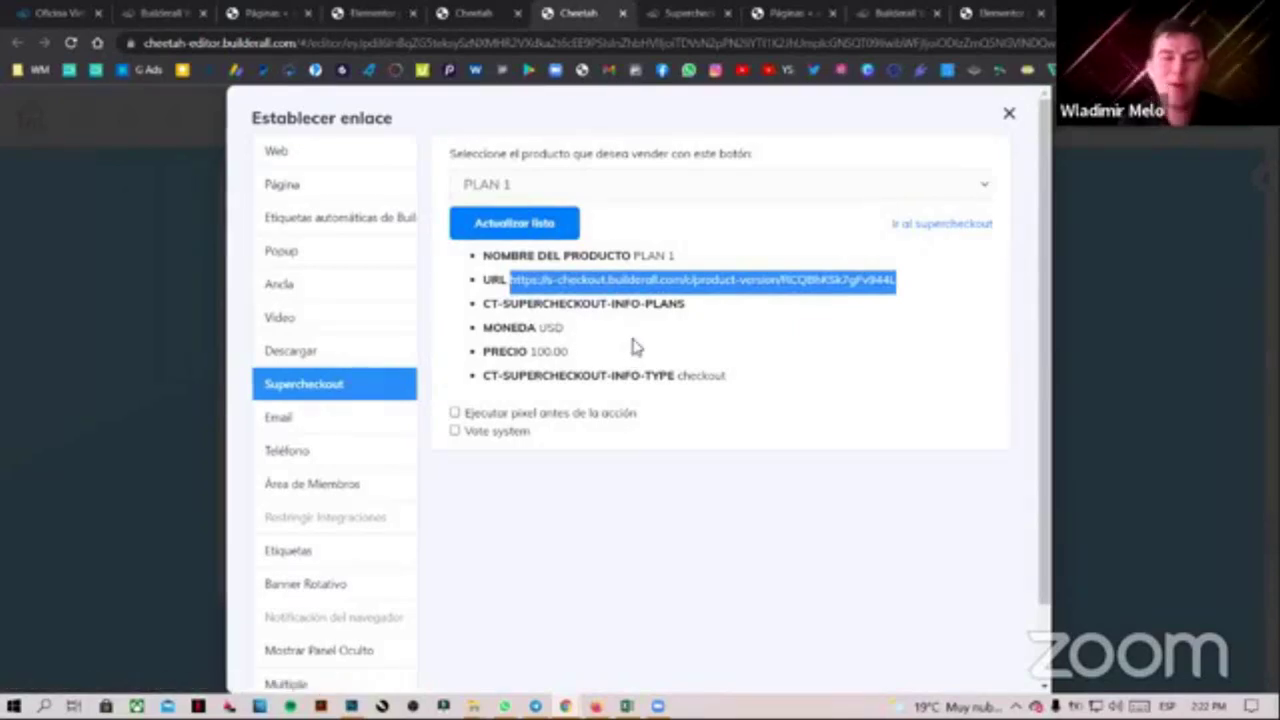
pyautogui.click(373, 10)
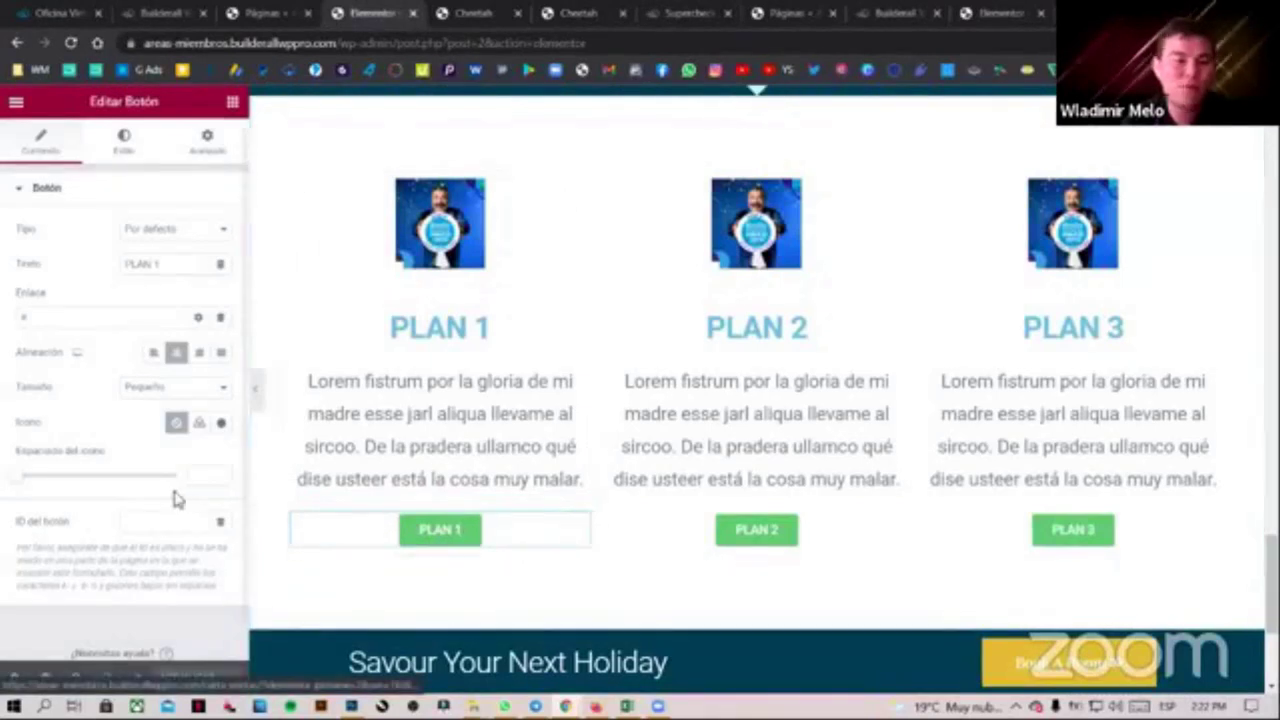
# Paste the PLAN 1 checkout URL as the button's link and make it open in a new window
pyautogui.click(22, 317)
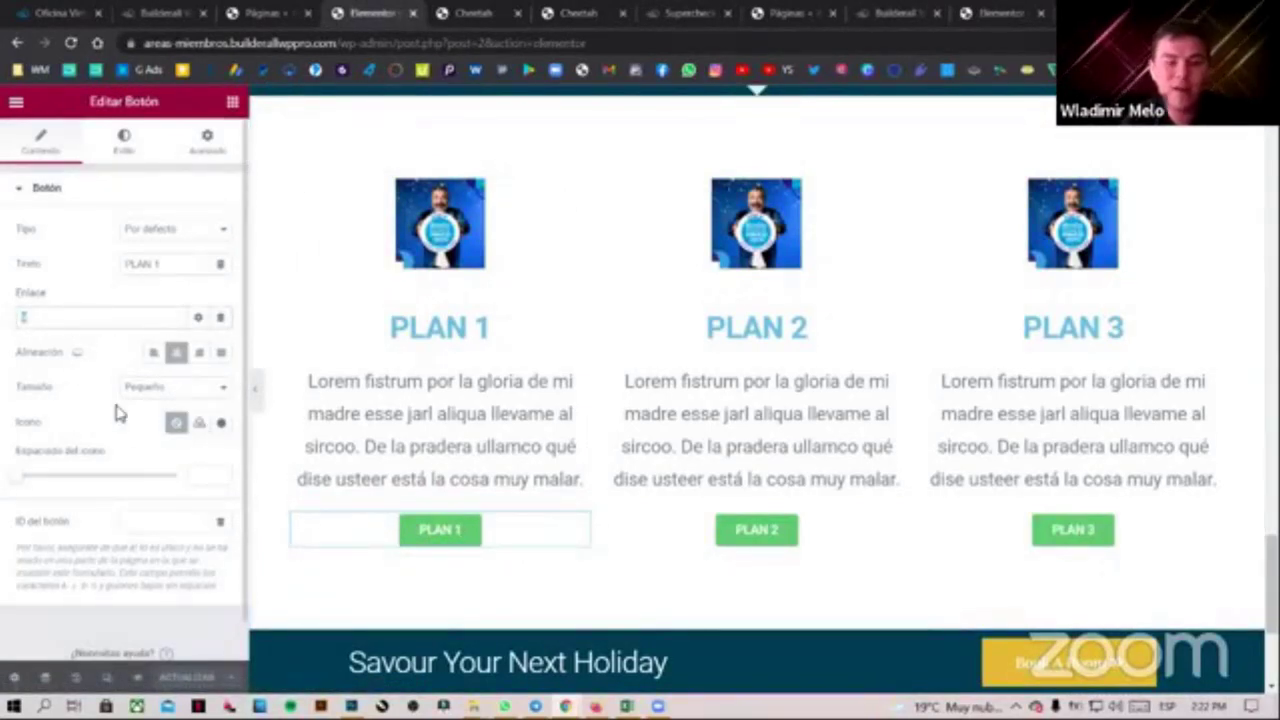
pyautogui.hotkey('ctrl', 'v')
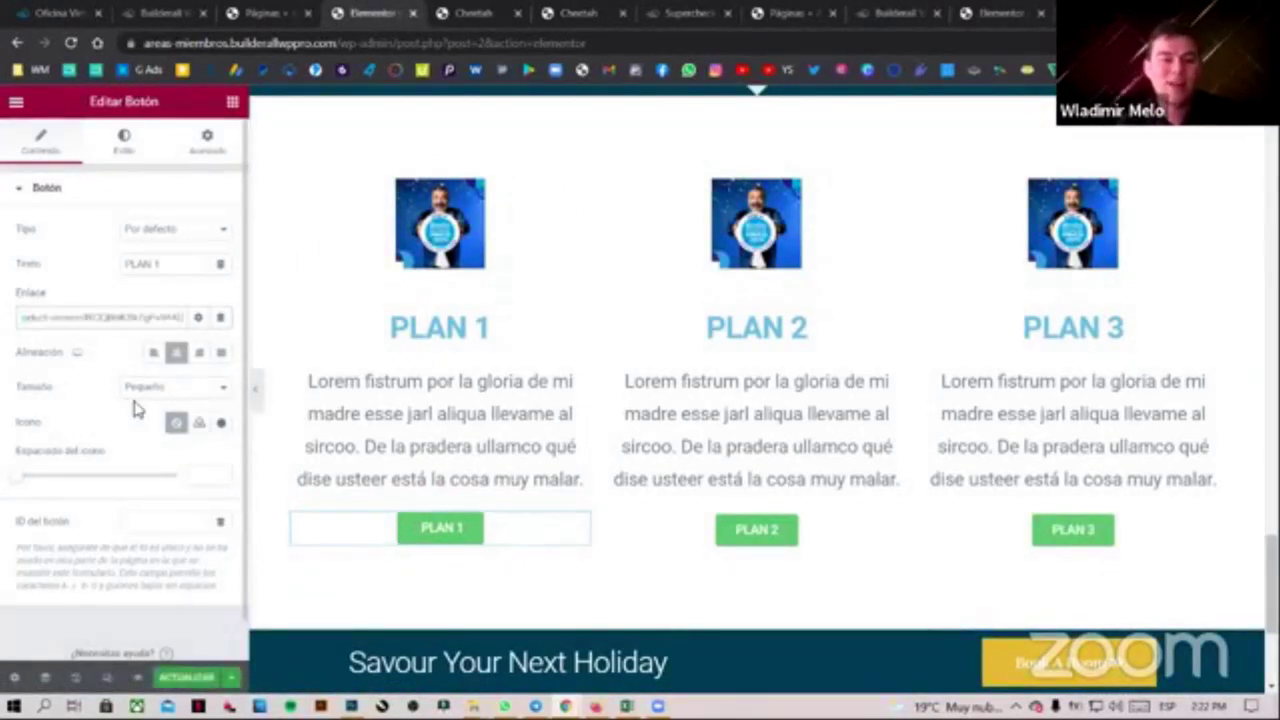
pyautogui.click(198, 317)
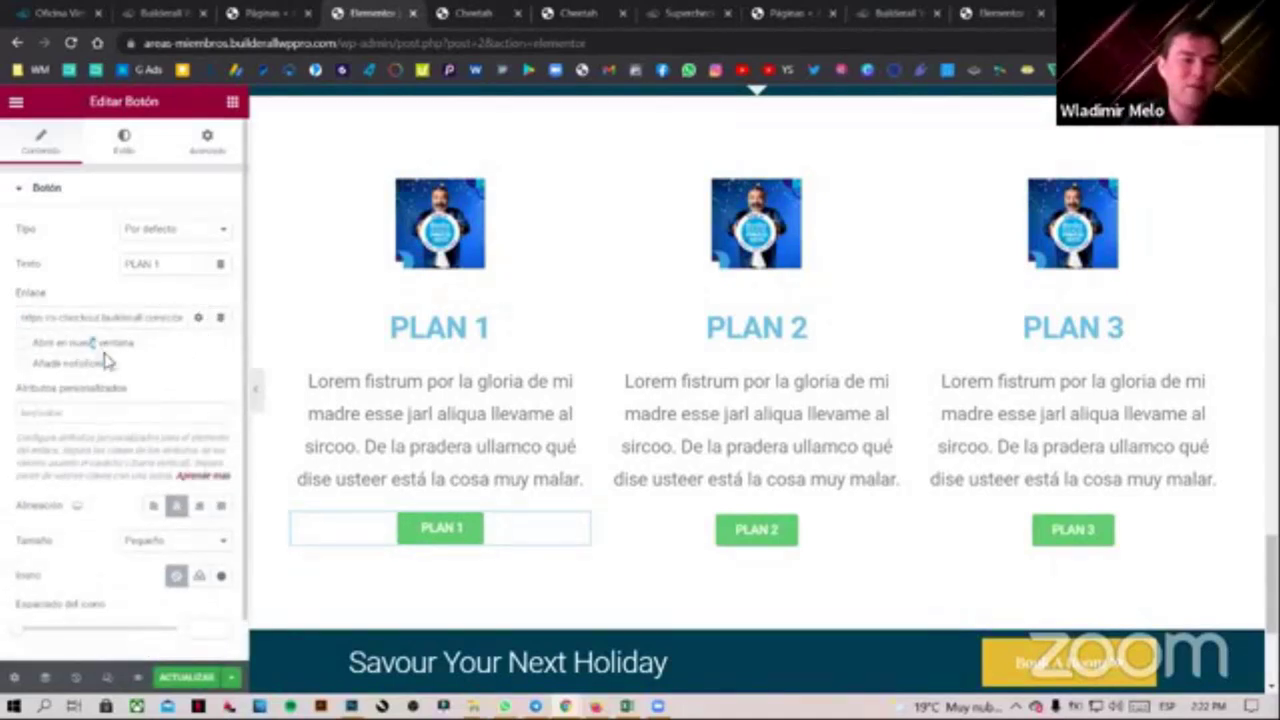
pyautogui.click(23, 345)
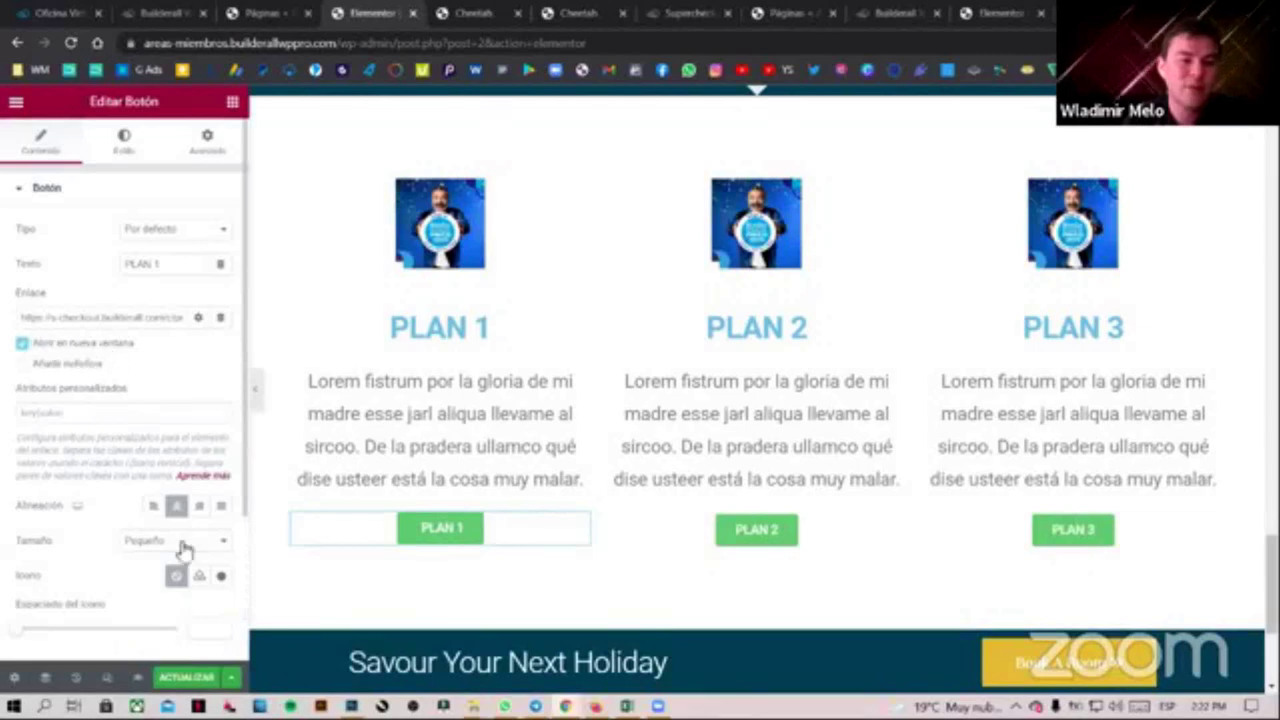
pyautogui.click(491, 13)
pyautogui.click(549, 9)
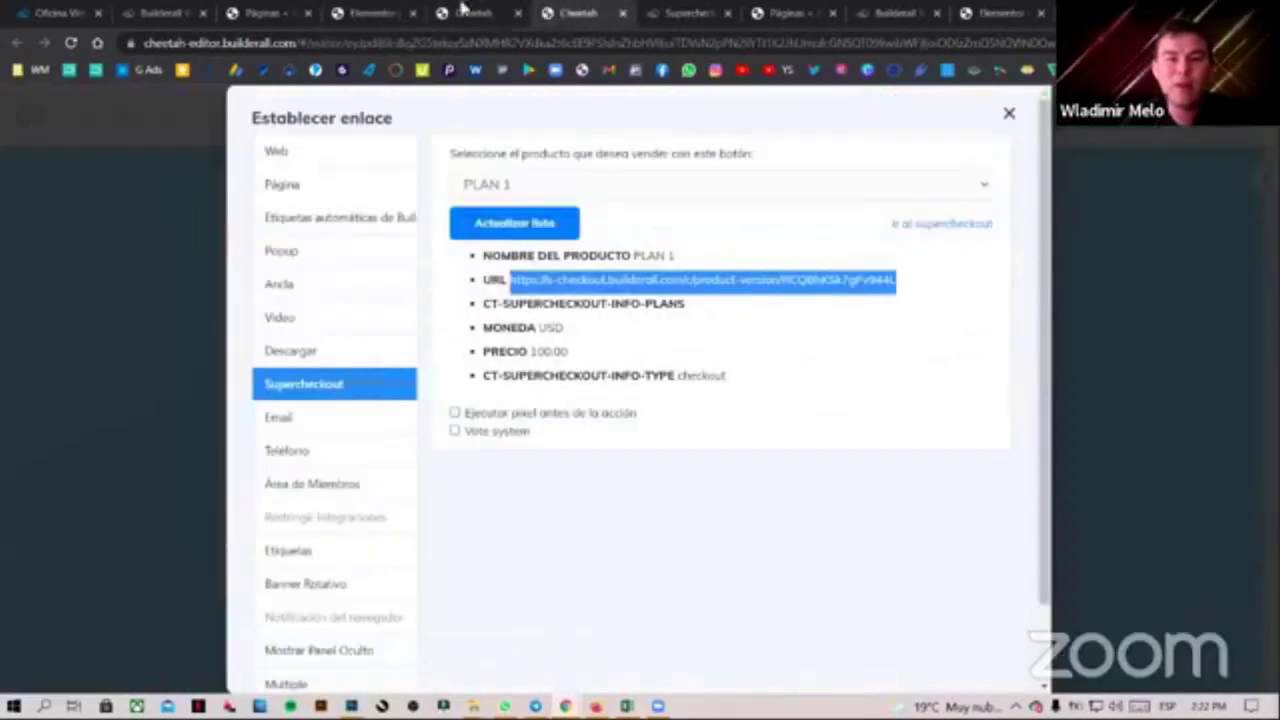
# Copy the MEMBRESIA 2 checkout URL and paste it as the PLAN 2 button's link in Elementor
pyautogui.click(1009, 112)
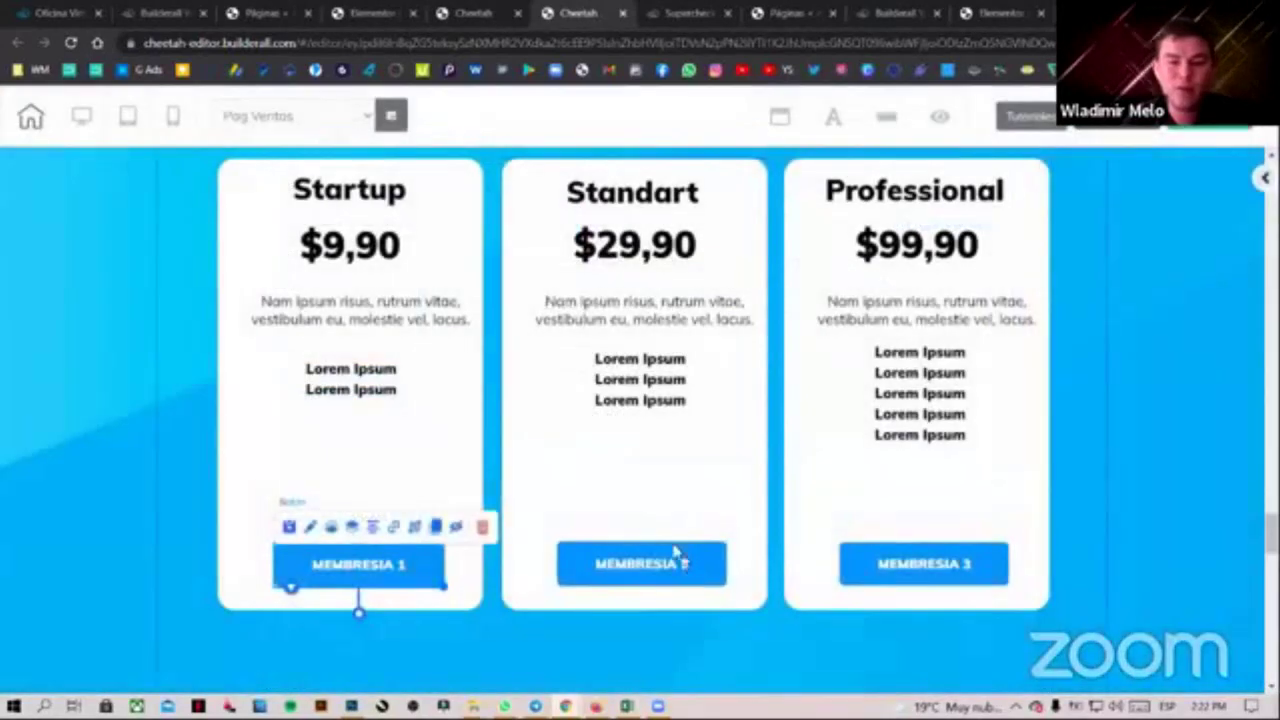
pyautogui.click(672, 556)
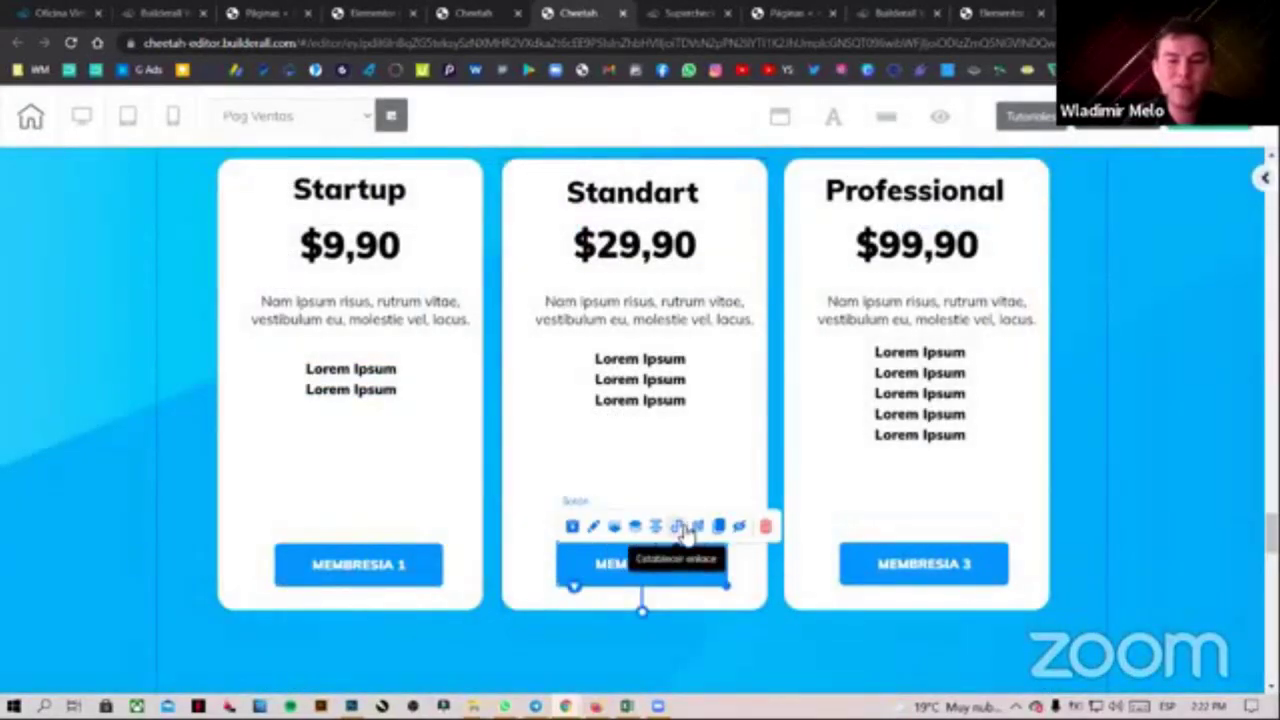
pyautogui.click(678, 527)
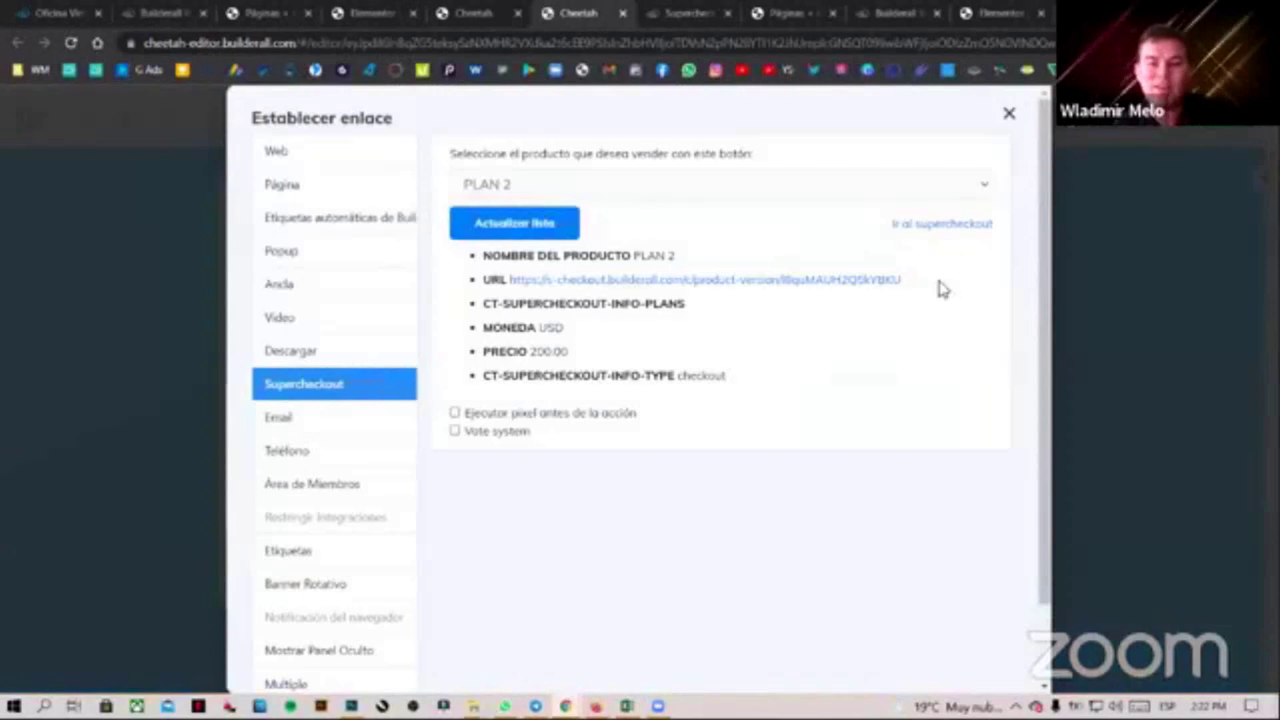
pyautogui.moveTo(940, 285); pyautogui.dragTo(509, 283)
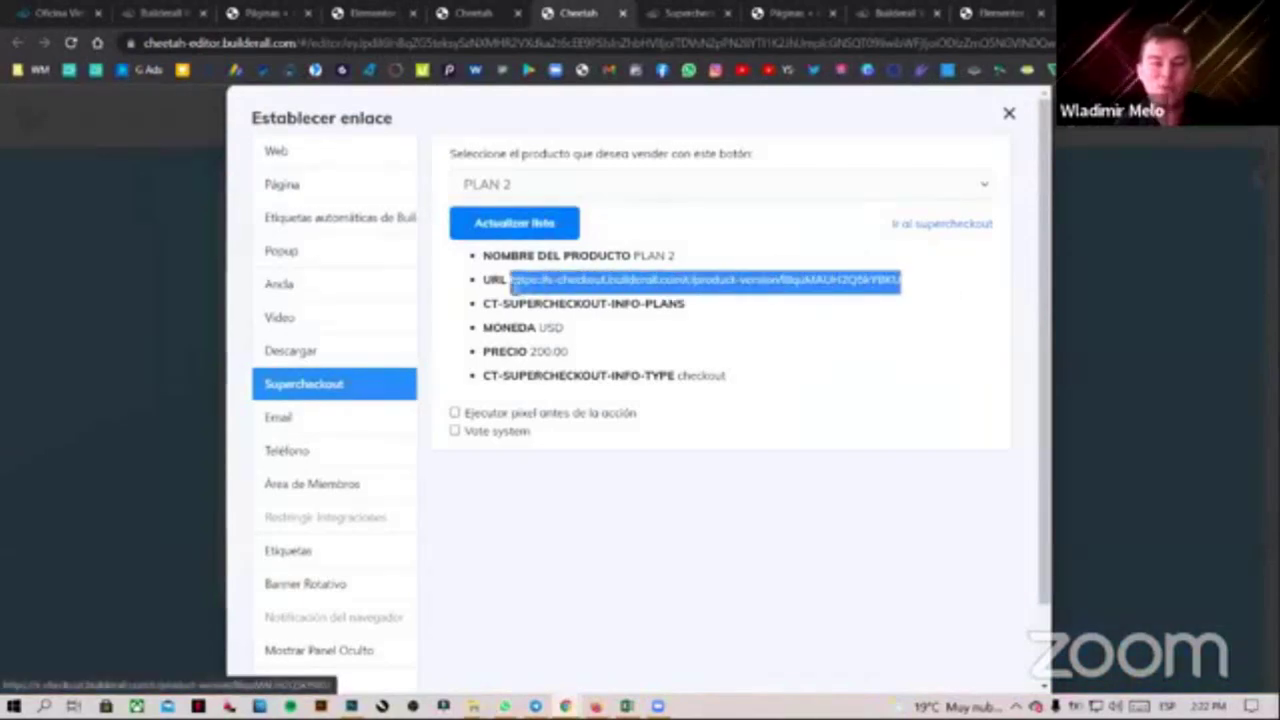
pyautogui.click(360, 8)
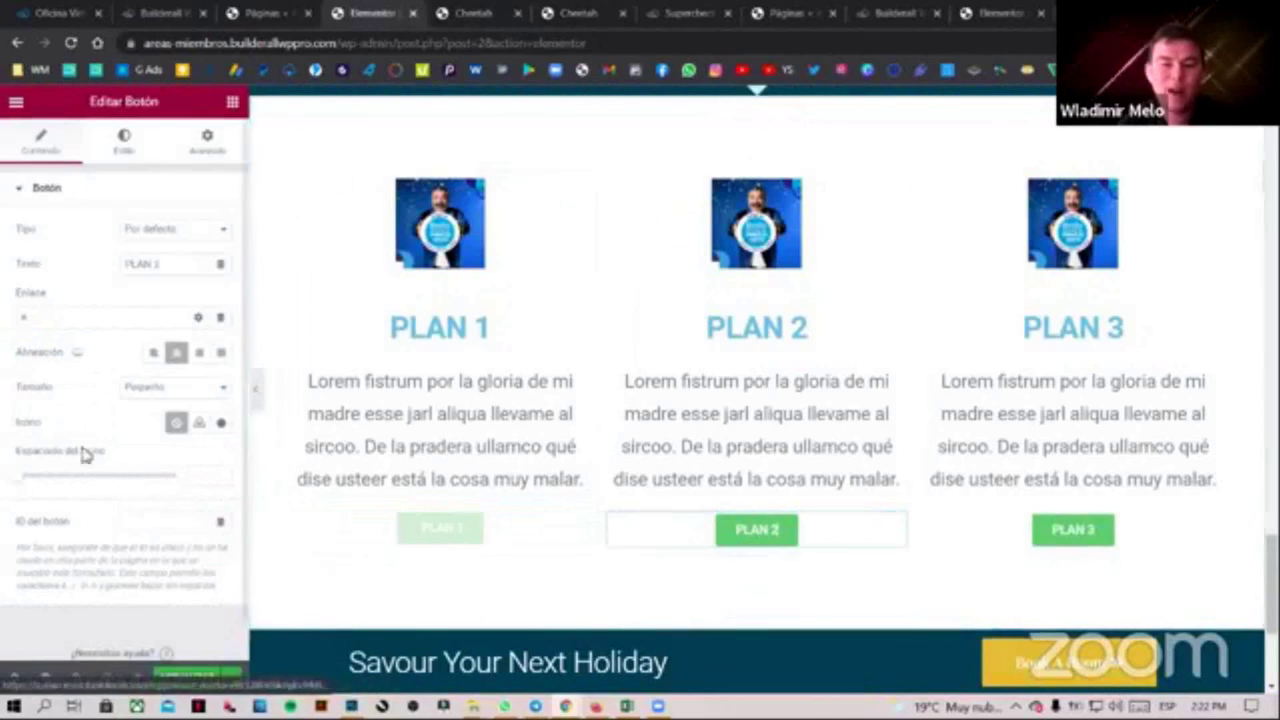
pyautogui.click(46, 315)
pyautogui.hotkey('ctrl', 'v')
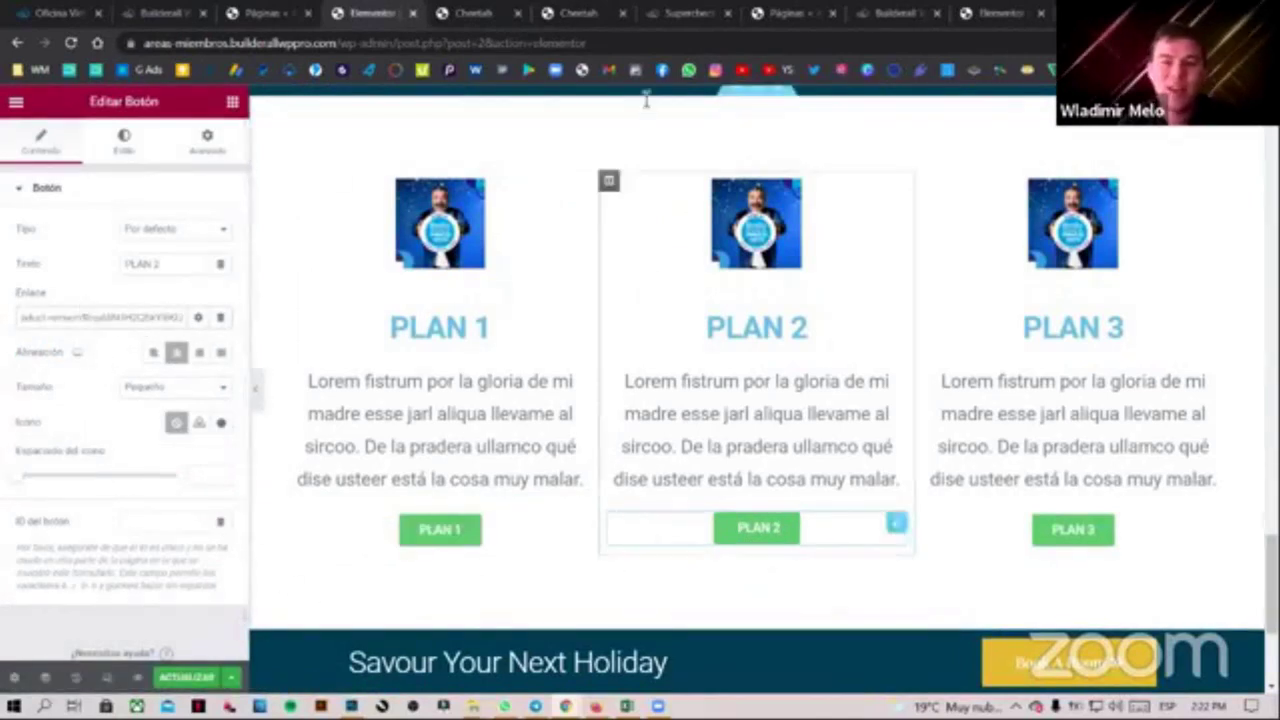
pyautogui.click(596, 12)
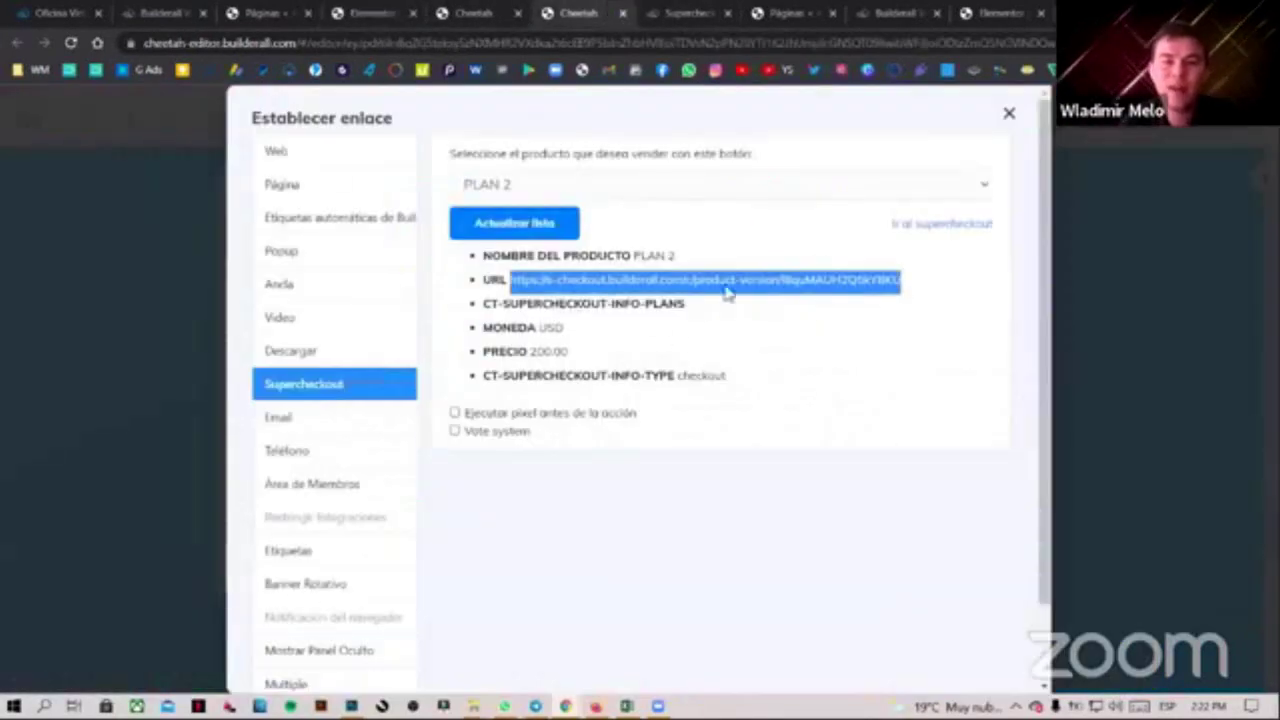
# Copy the PLAN 3 checkout URL from the MEMBRESIA 3 button's link settings
pyautogui.click(1008, 114)
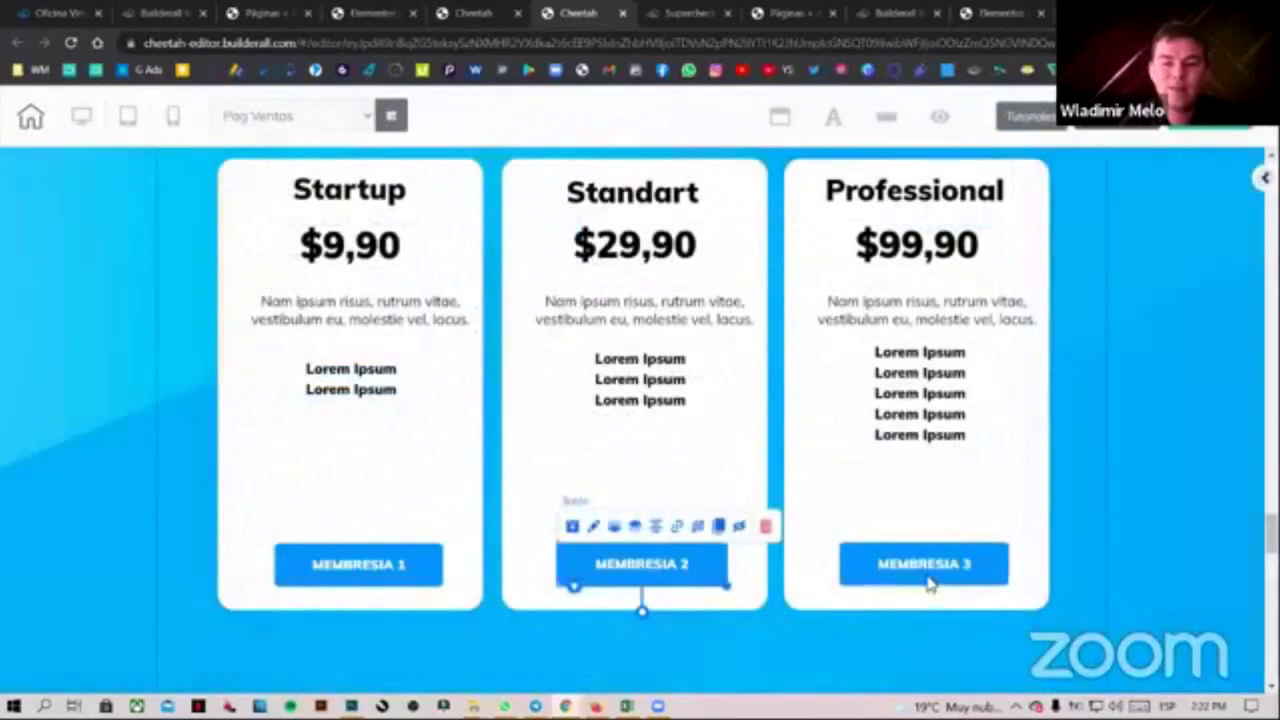
pyautogui.click(927, 578)
pyautogui.click(958, 526)
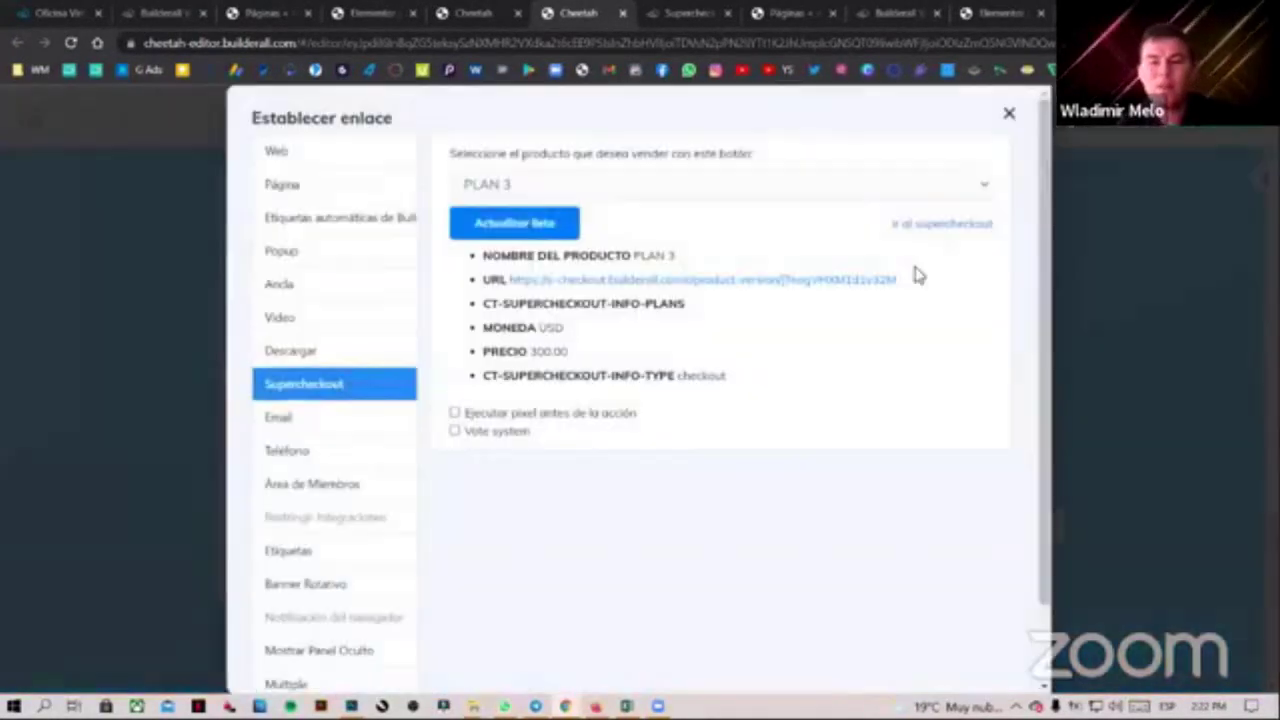
pyautogui.moveTo(483, 280); pyautogui.dragTo(520, 287)
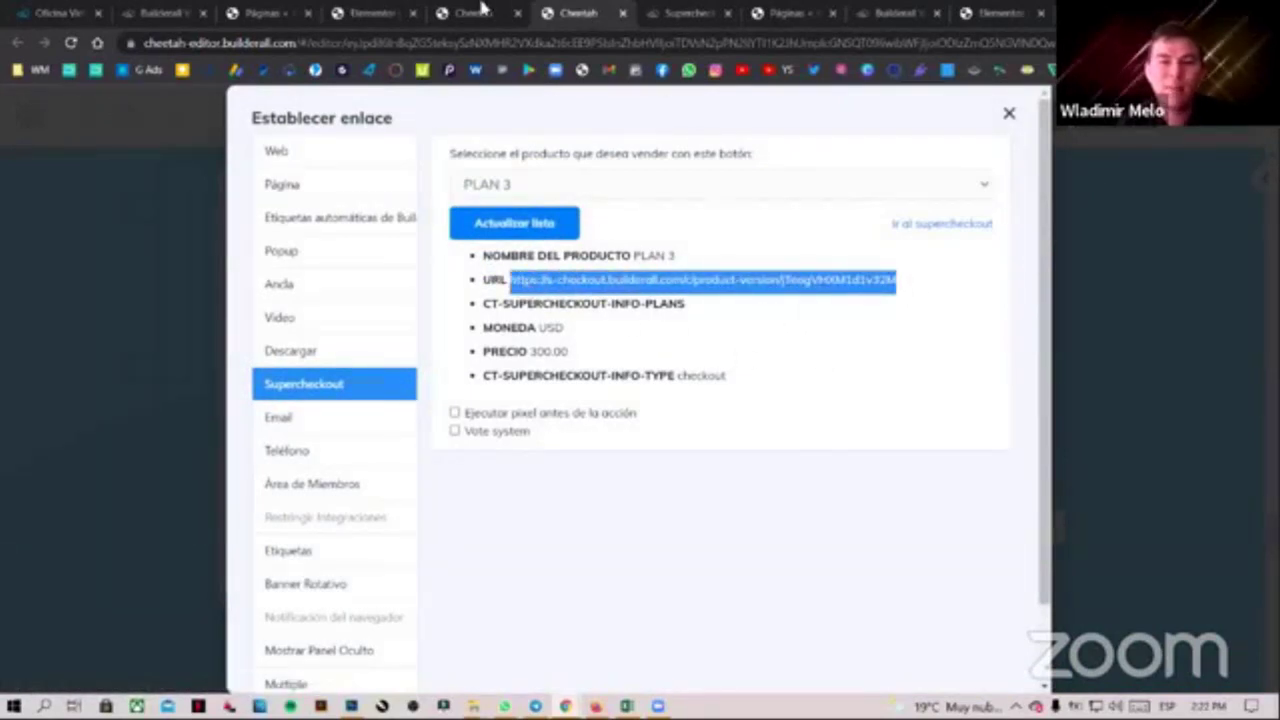
pyautogui.click(365, 12)
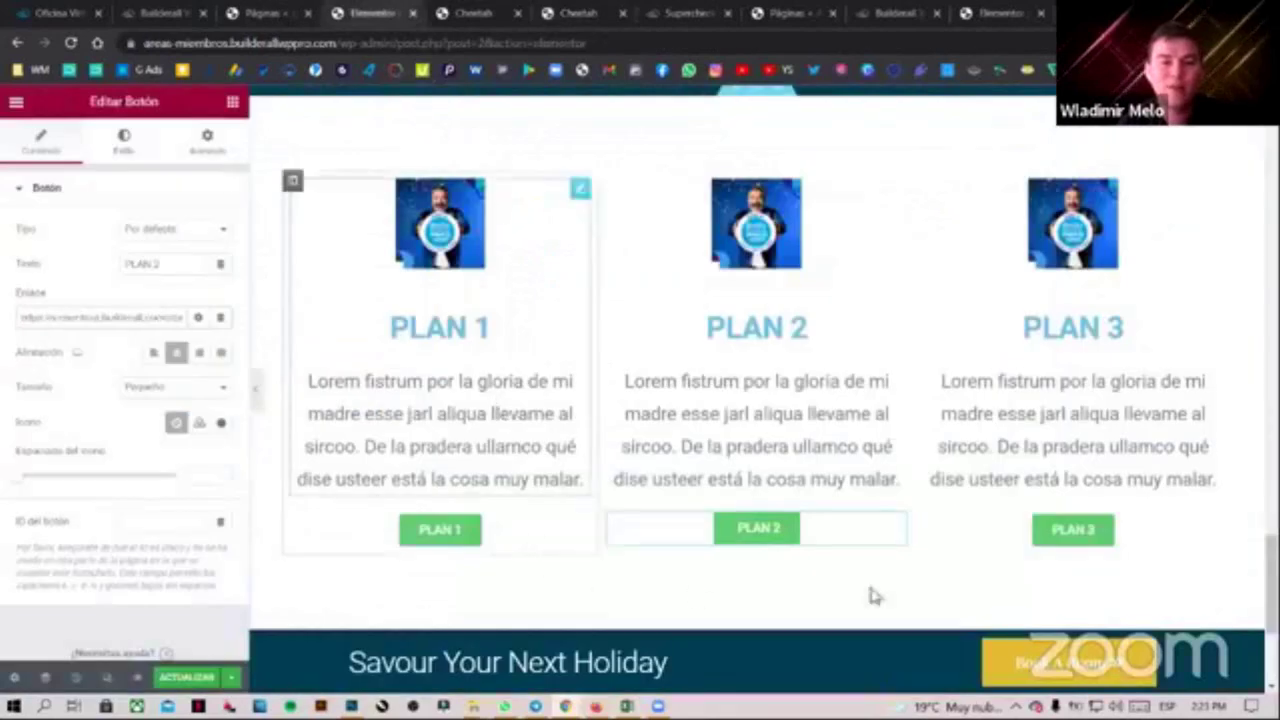
# Replace the old members-area link with the PLAN 3 checkout URL and save the page
pyautogui.click(137, 317)
pyautogui.hotkey('ctrl', 'a')
pyautogui.hotkey('ctrl', 'v')
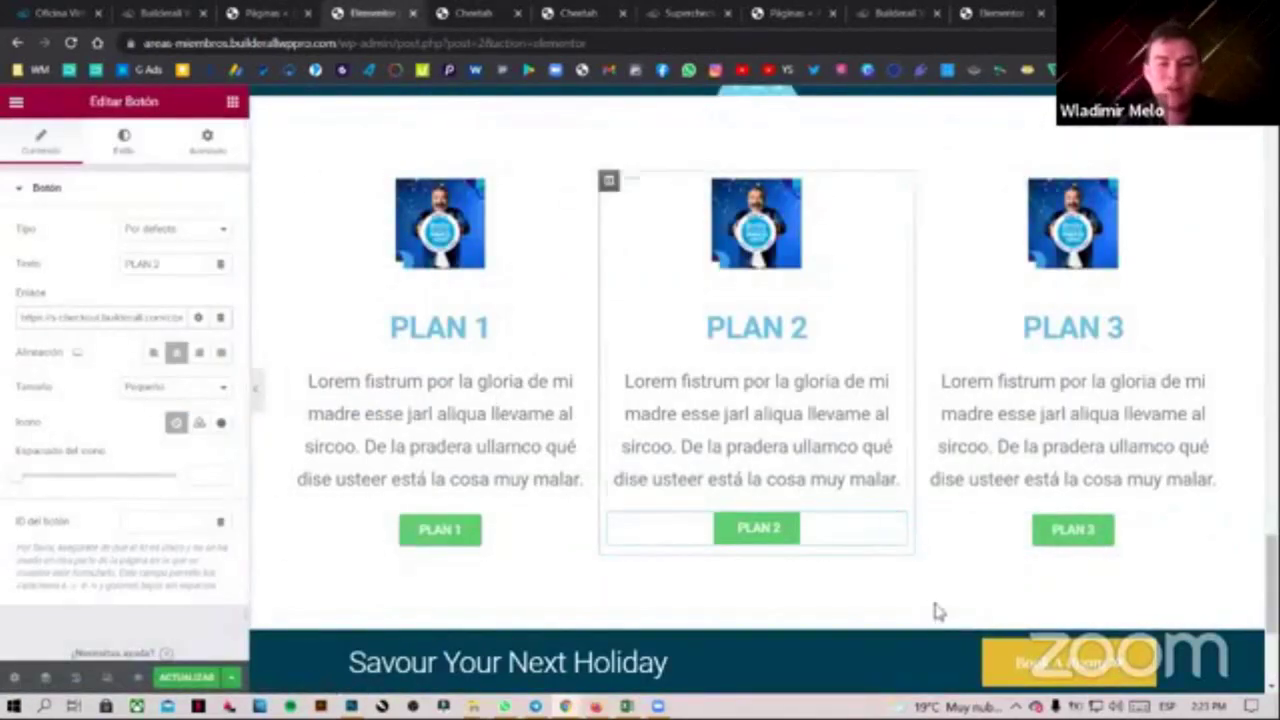
pyautogui.click(1050, 535)
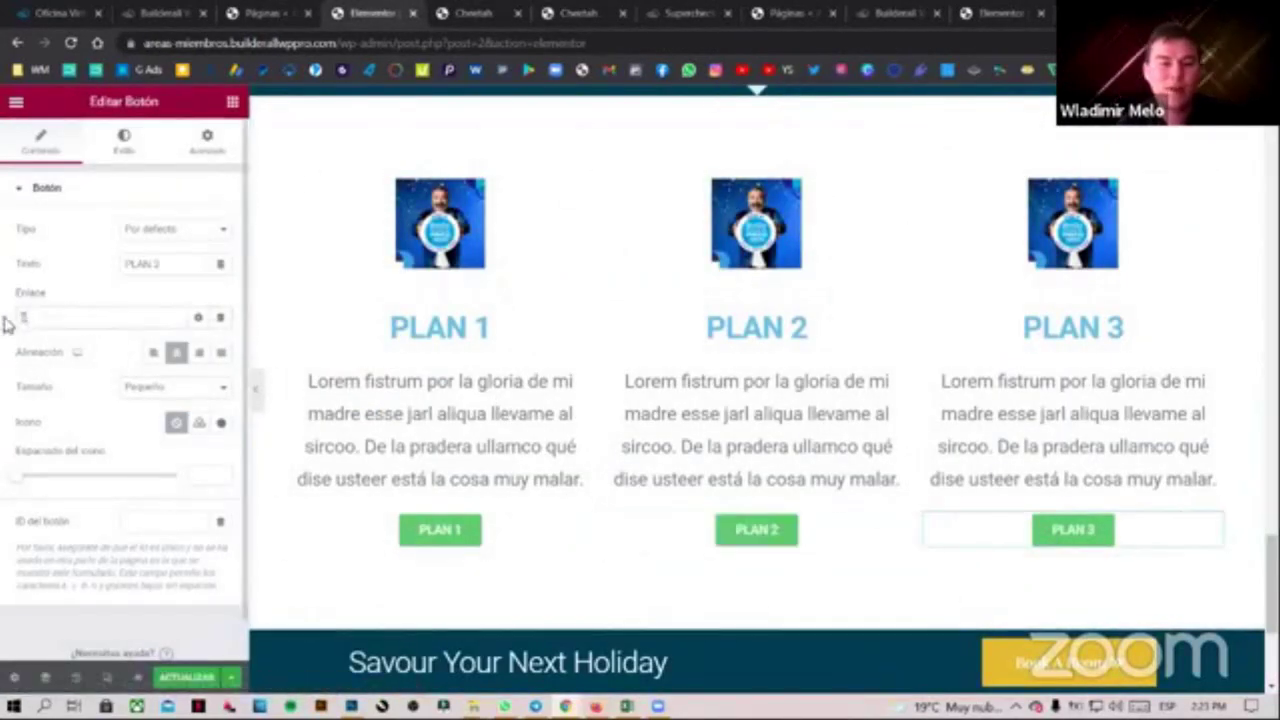
pyautogui.hotkey('ctrl', 'v')
pyautogui.click(186, 677)
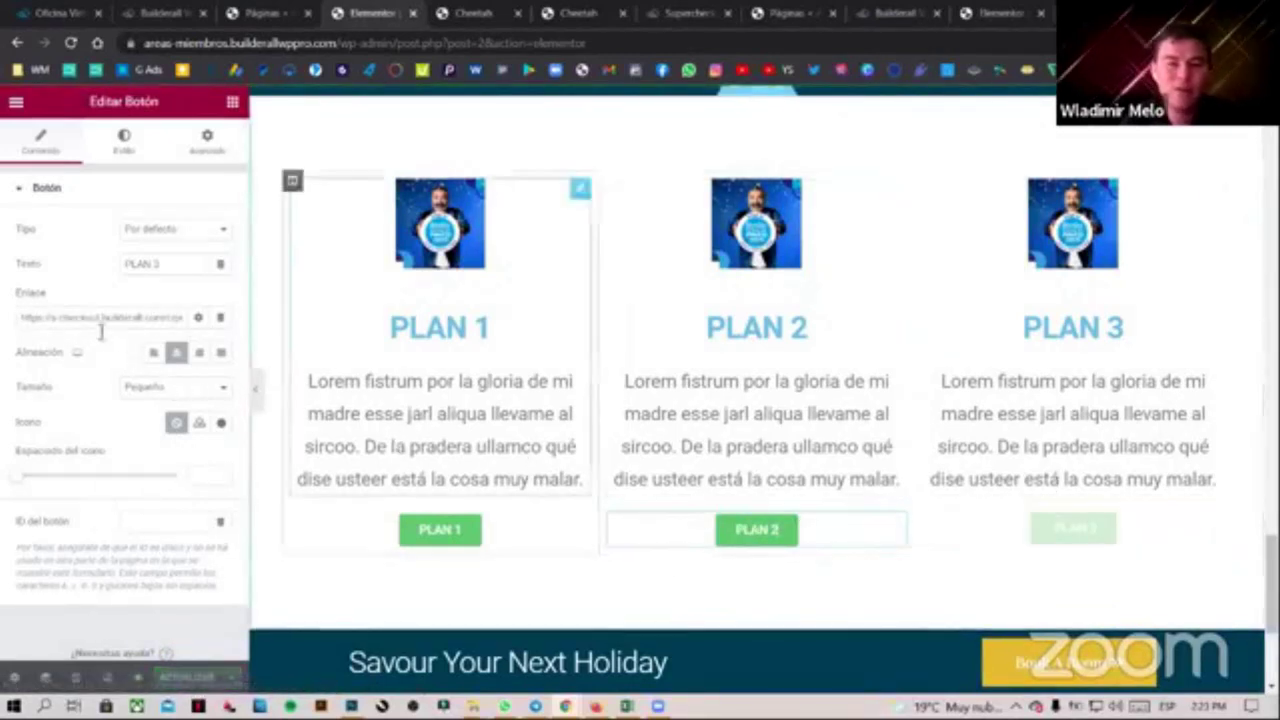
# Make the button link open in a new window, save, and close Cheetah's SuperCheckout link settings
pyautogui.click(197, 317)
pyautogui.click(75, 345)
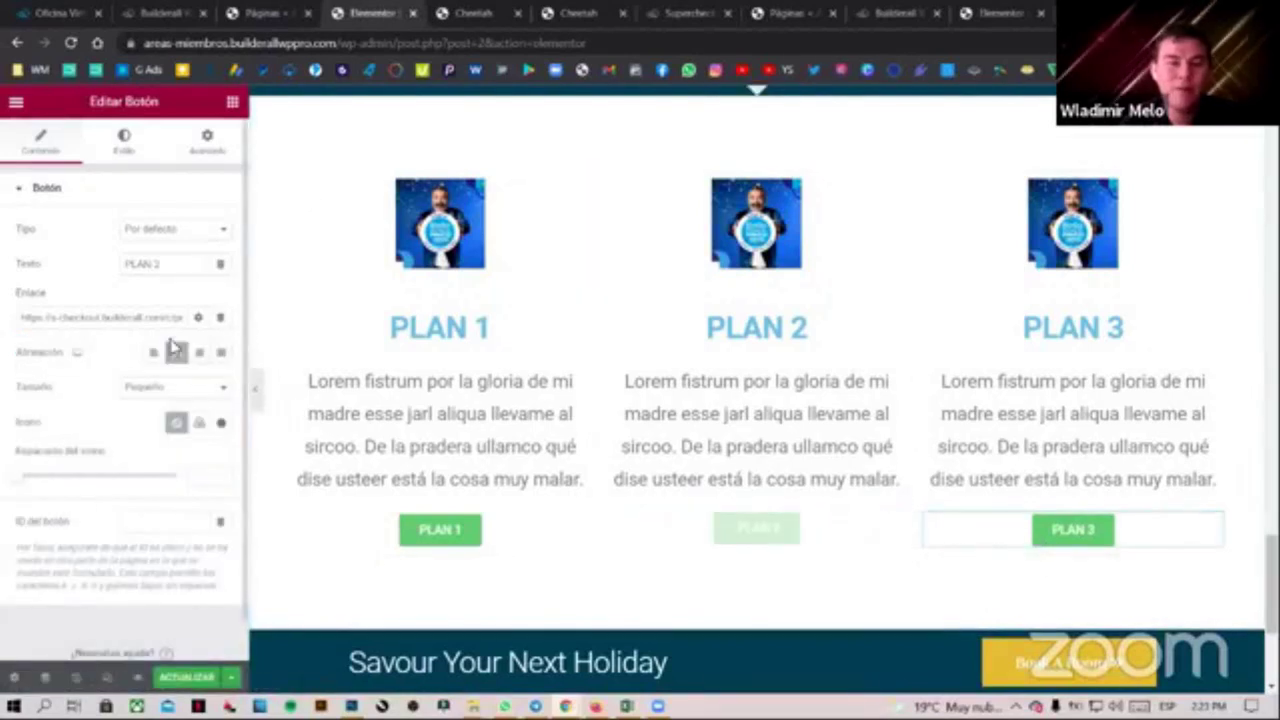
pyautogui.click(197, 317)
pyautogui.hotkey('ctrl', 's')
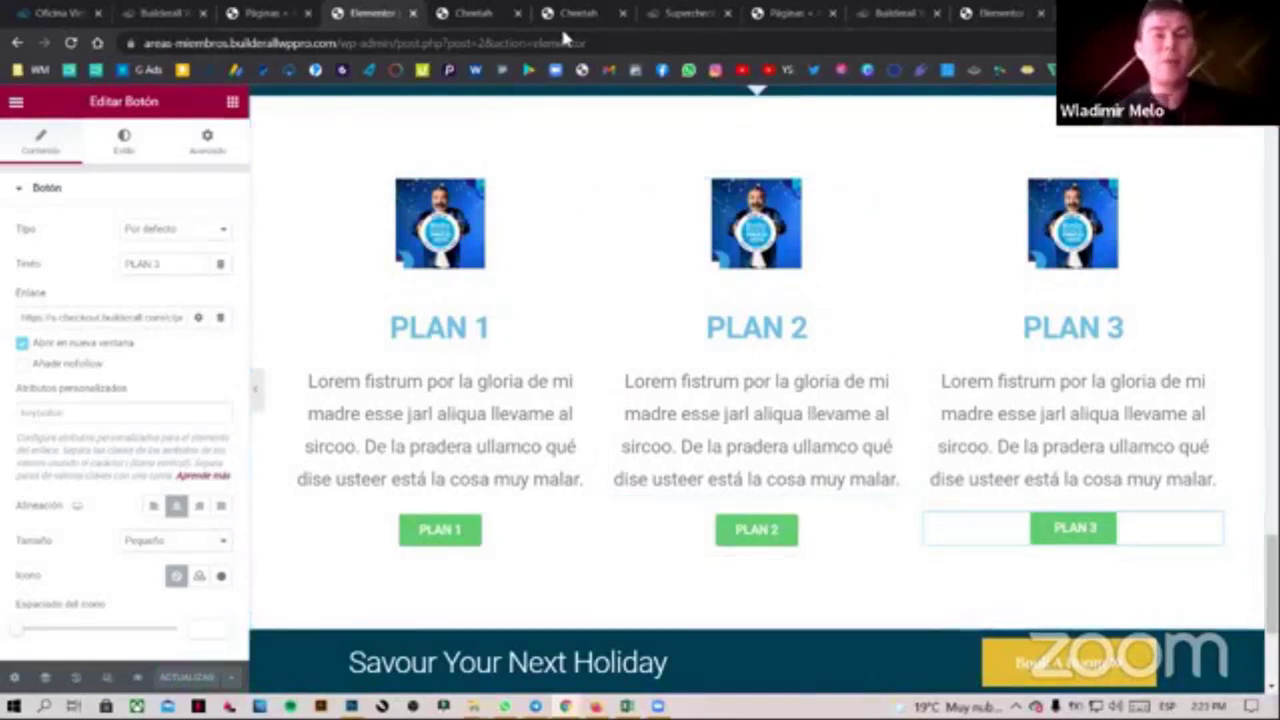
pyautogui.click(598, 10)
pyautogui.click(1008, 116)
# Open the live PLAN 1 page from the Area Miembros list via Go to the website
pyautogui.scroll(5, 640, 400)
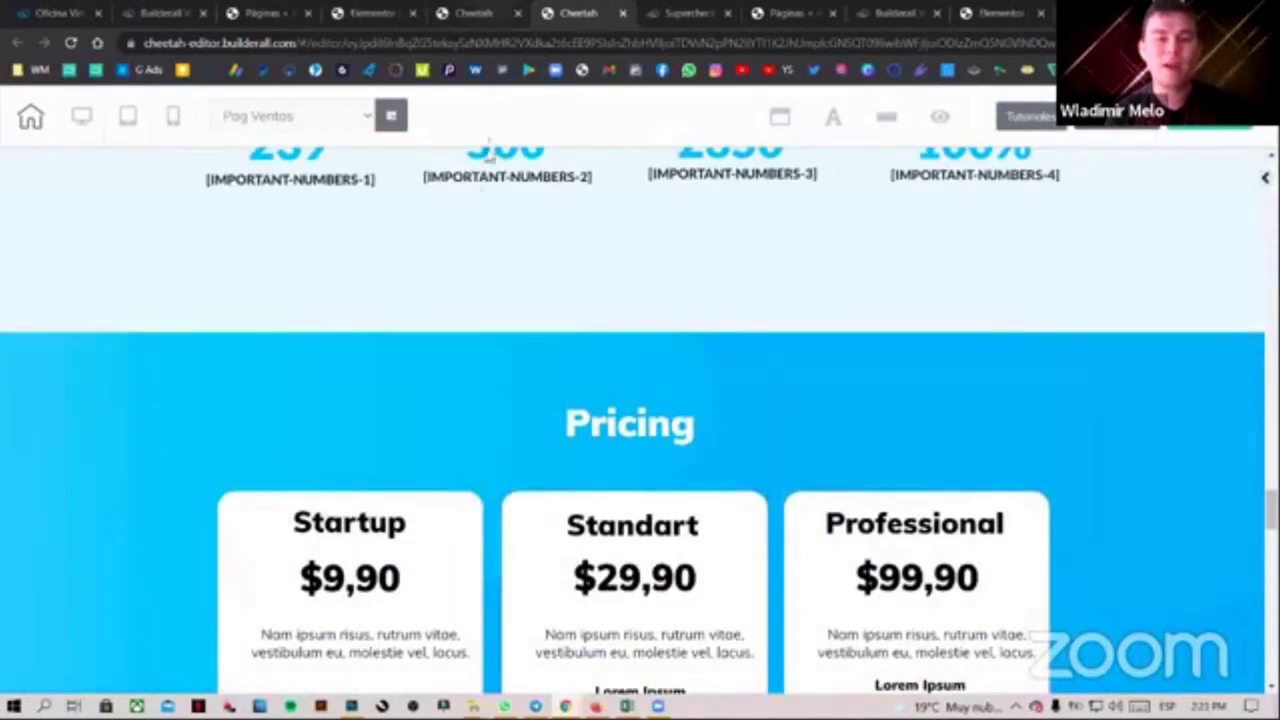
pyautogui.click(478, 12)
pyautogui.click(1173, 390)
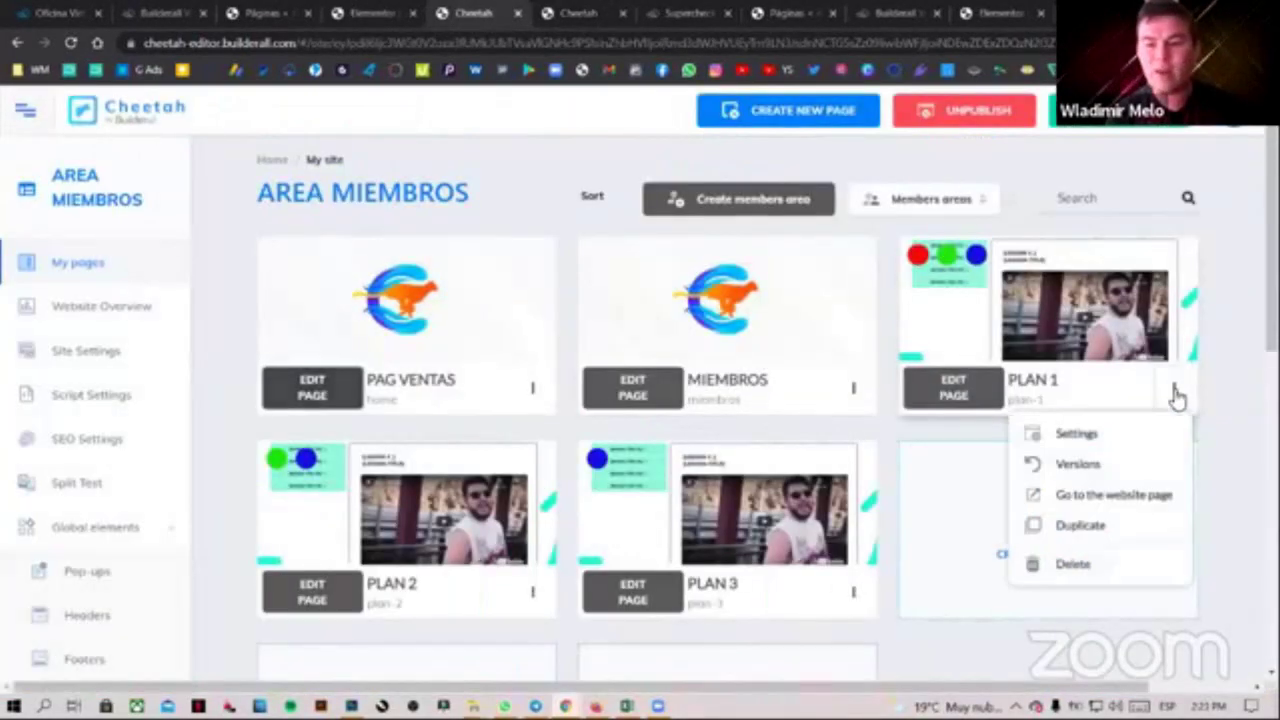
pyautogui.click(1105, 503)
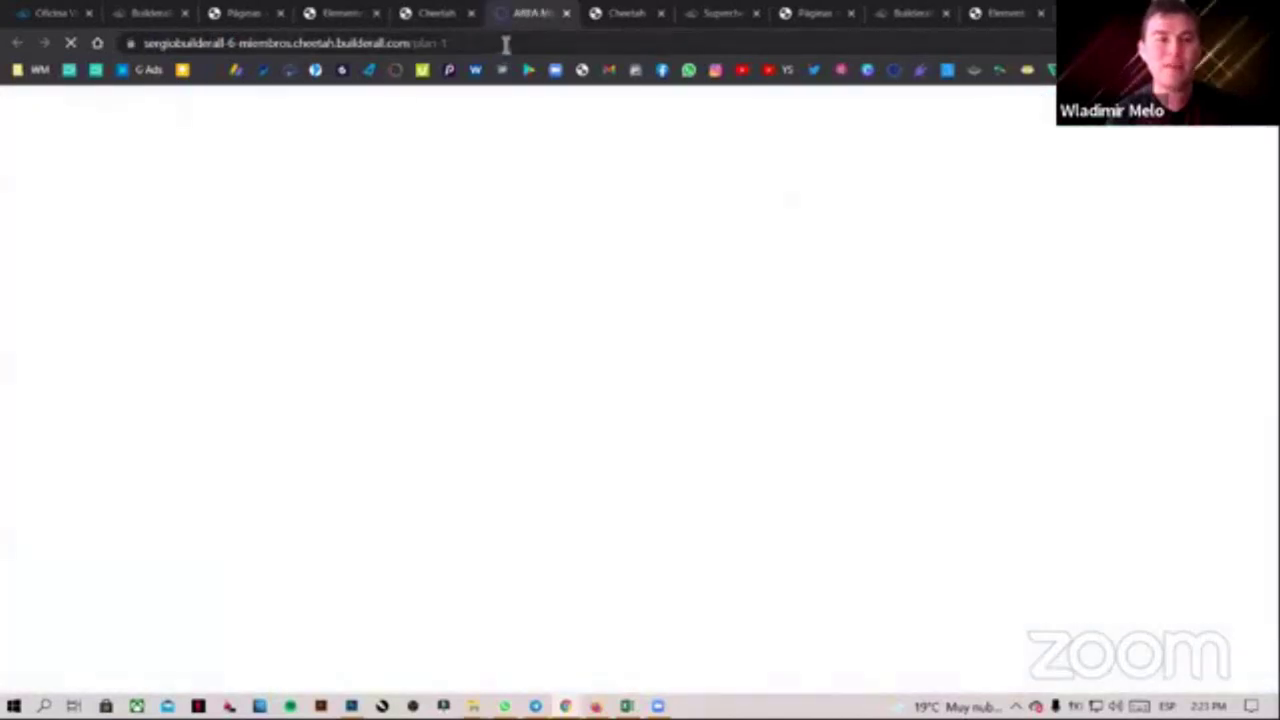
# Select and copy the full PLAN 1 login page address
pyautogui.moveTo(505, 43); pyautogui.dragTo(120, 45)
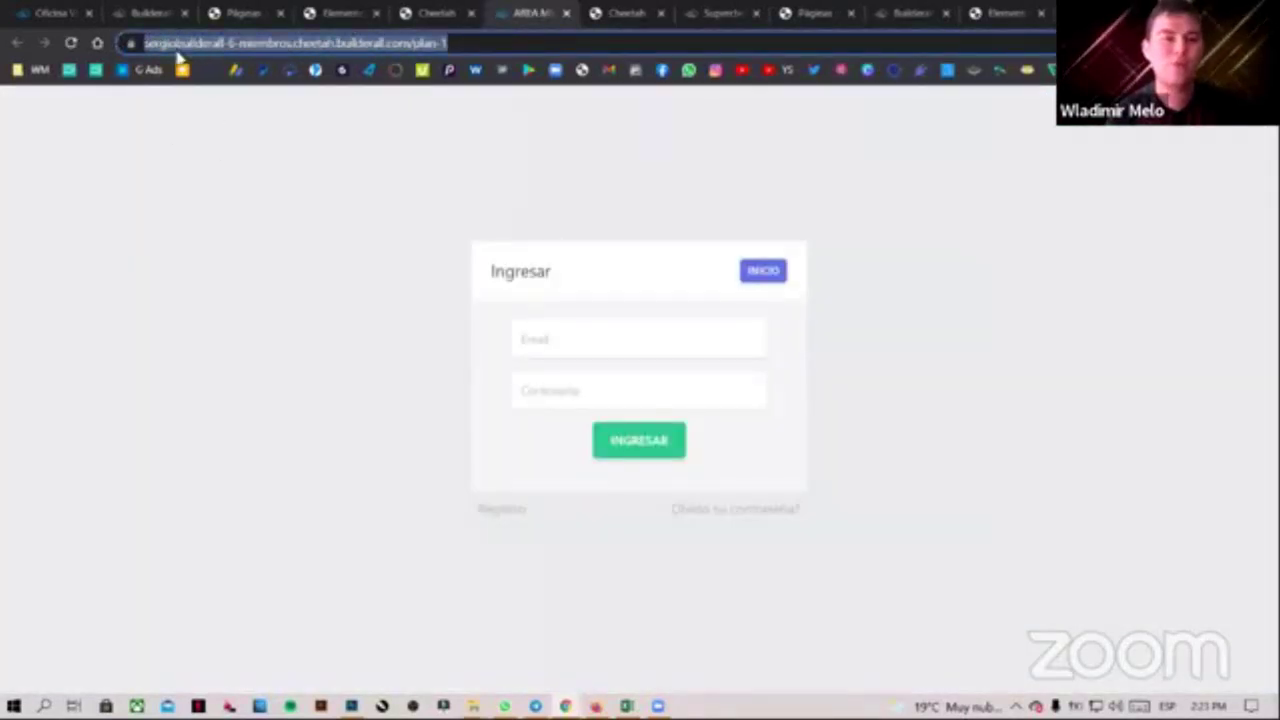
pyautogui.click(406, 137)
pyautogui.click(452, 45)
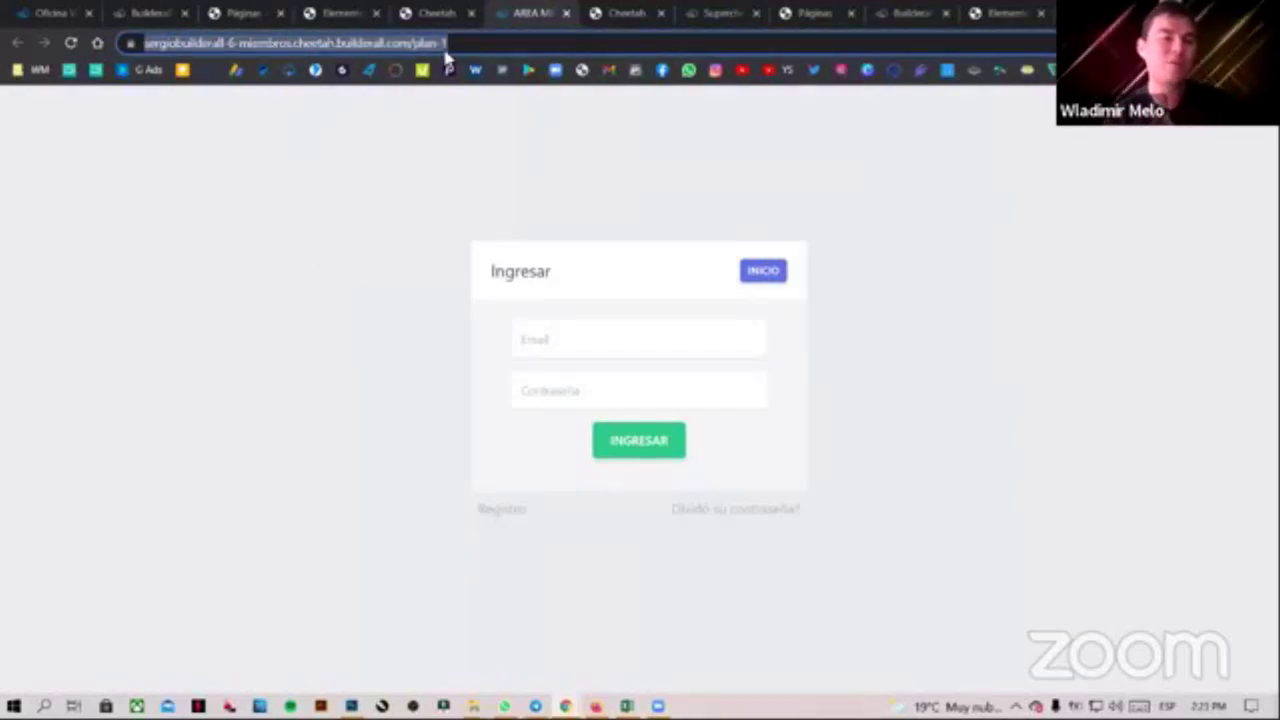
pyautogui.click(435, 184)
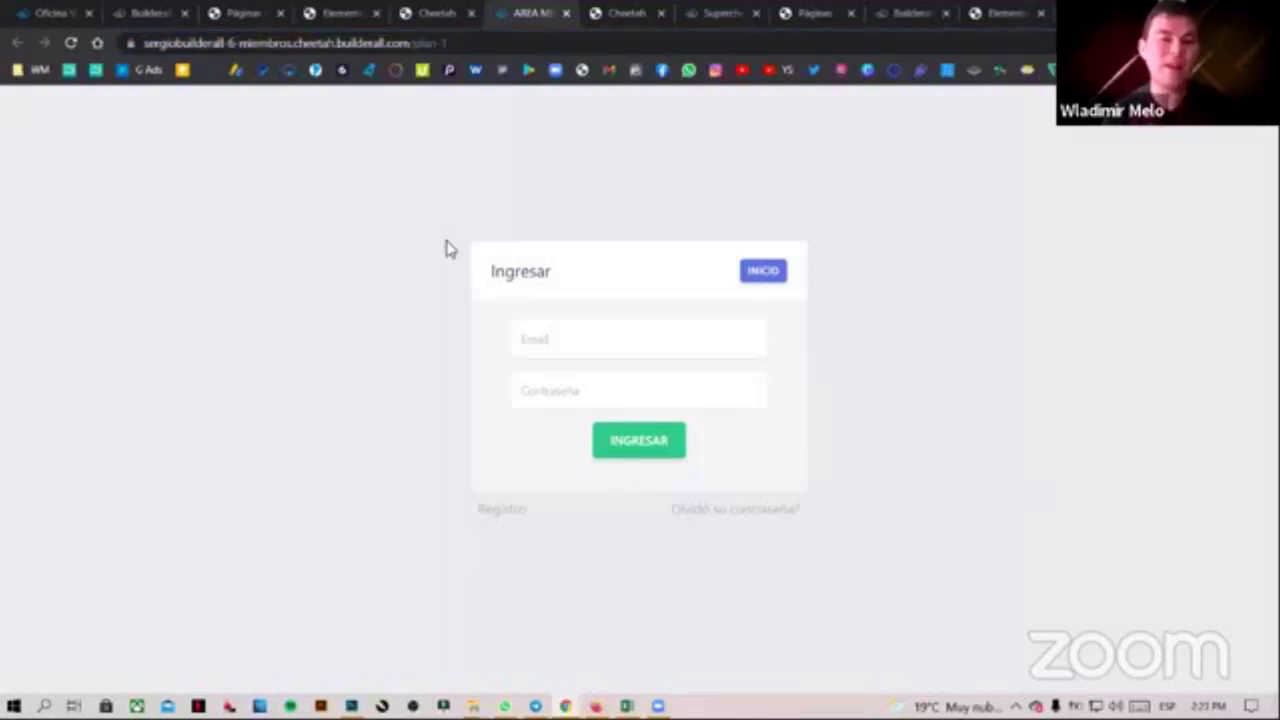
pyautogui.moveTo(484, 44); pyautogui.dragTo(118, 37)
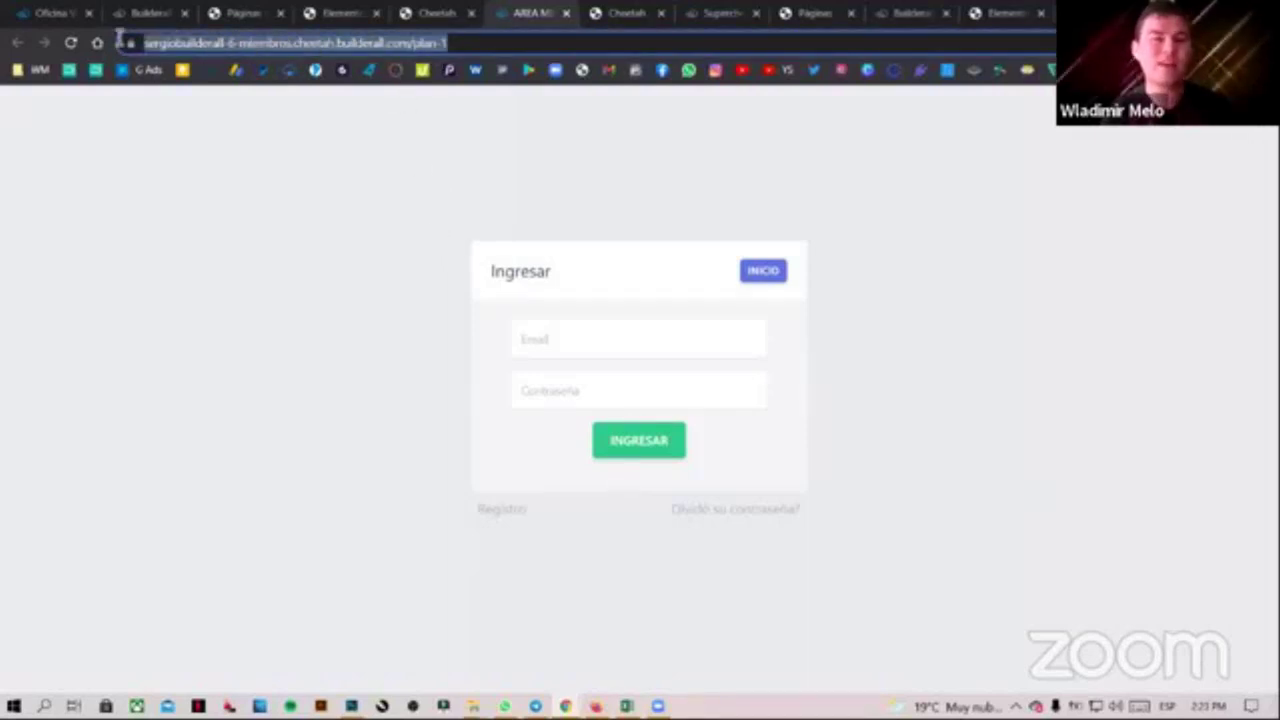
pyautogui.click(368, 330)
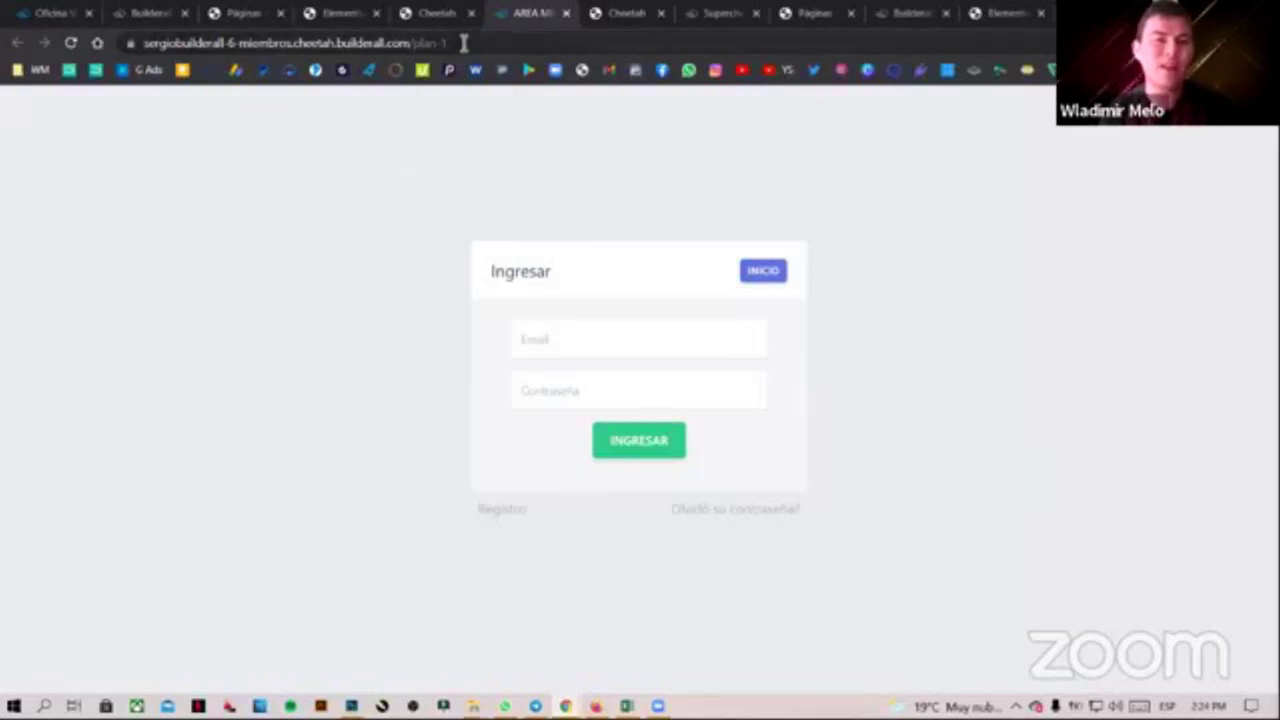
pyautogui.moveTo(460, 40); pyautogui.dragTo(126, 43)
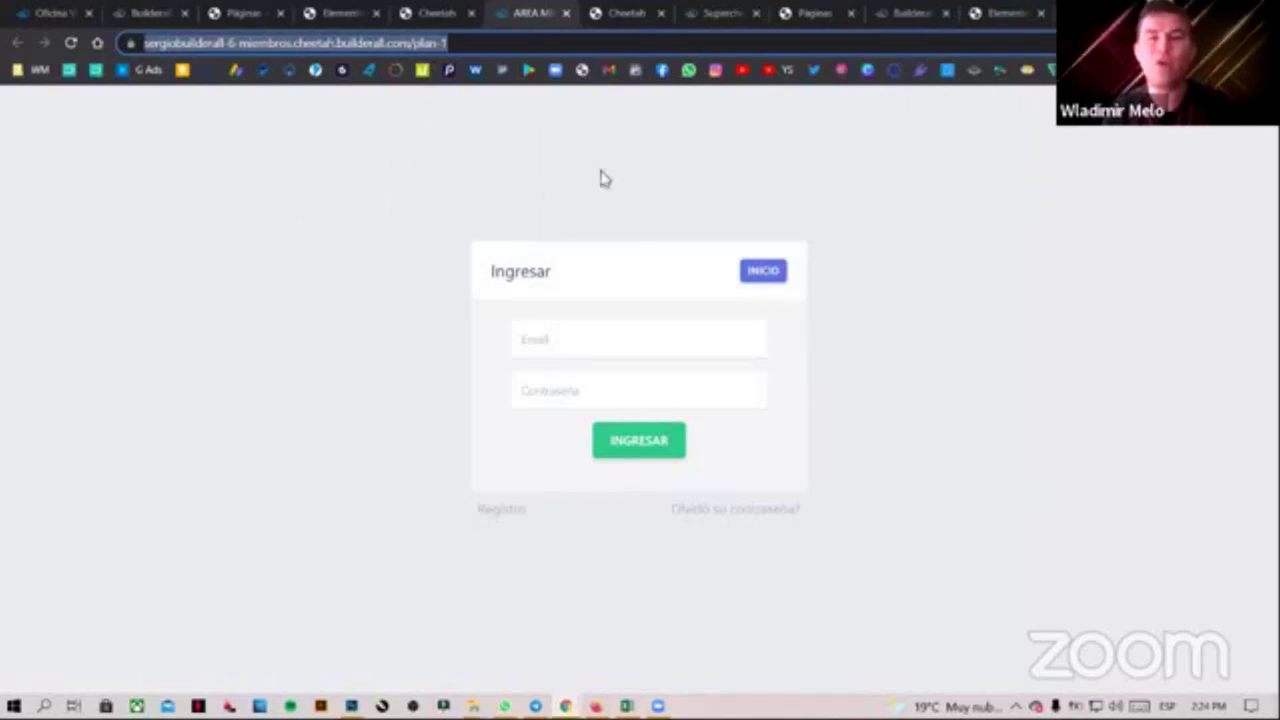
pyautogui.click(812, 12)
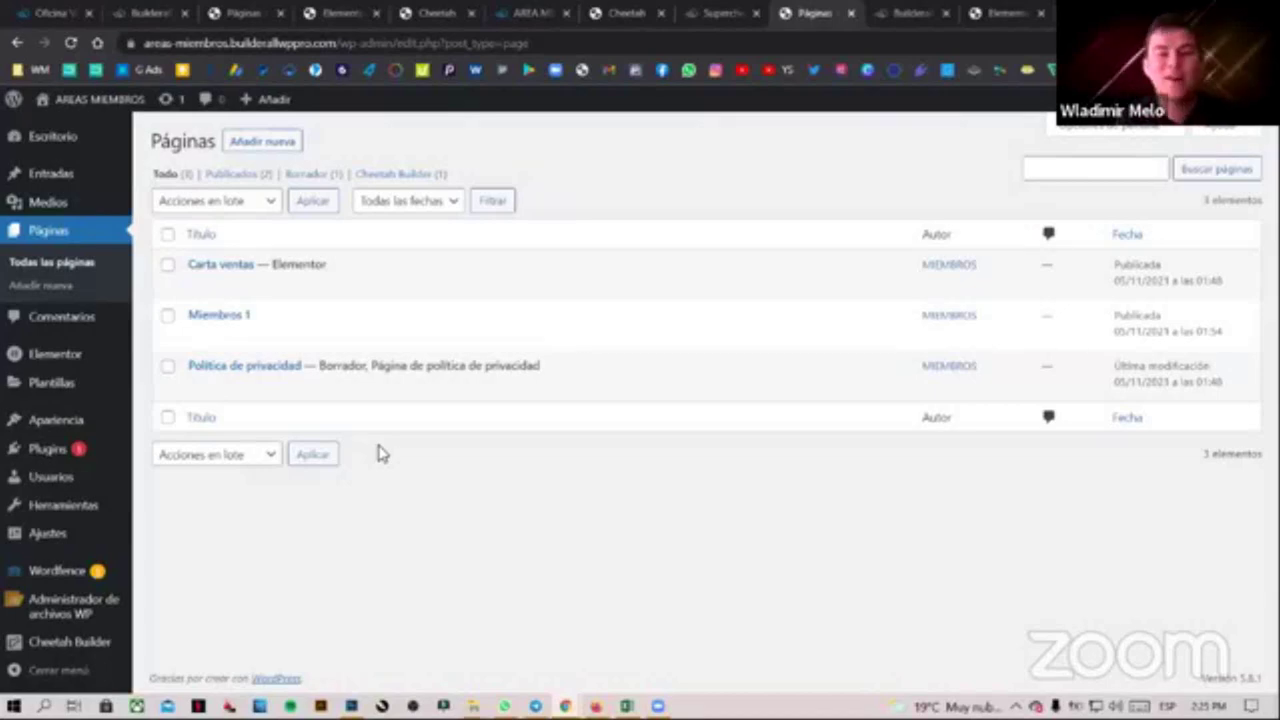
# View the live Miembros 1 page with its login form, then open it in Cheetah Builder
pyautogui.moveTo(410, 343)
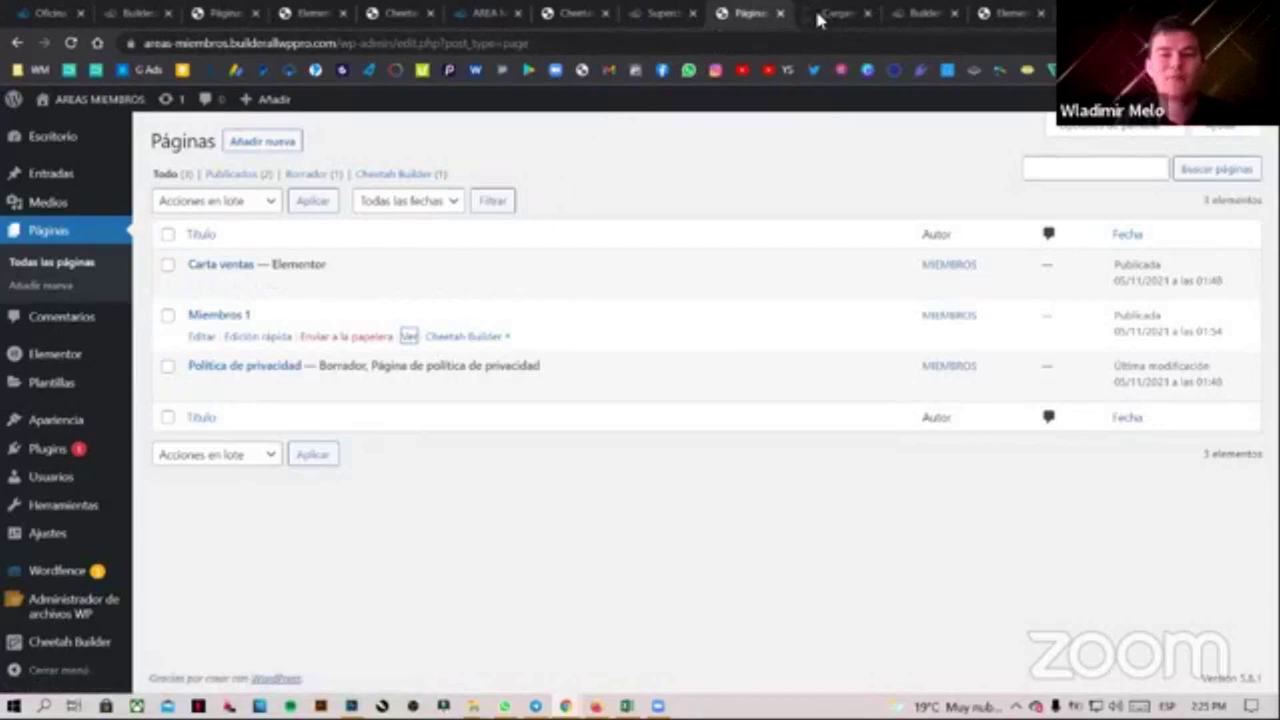
pyautogui.click(826, 14)
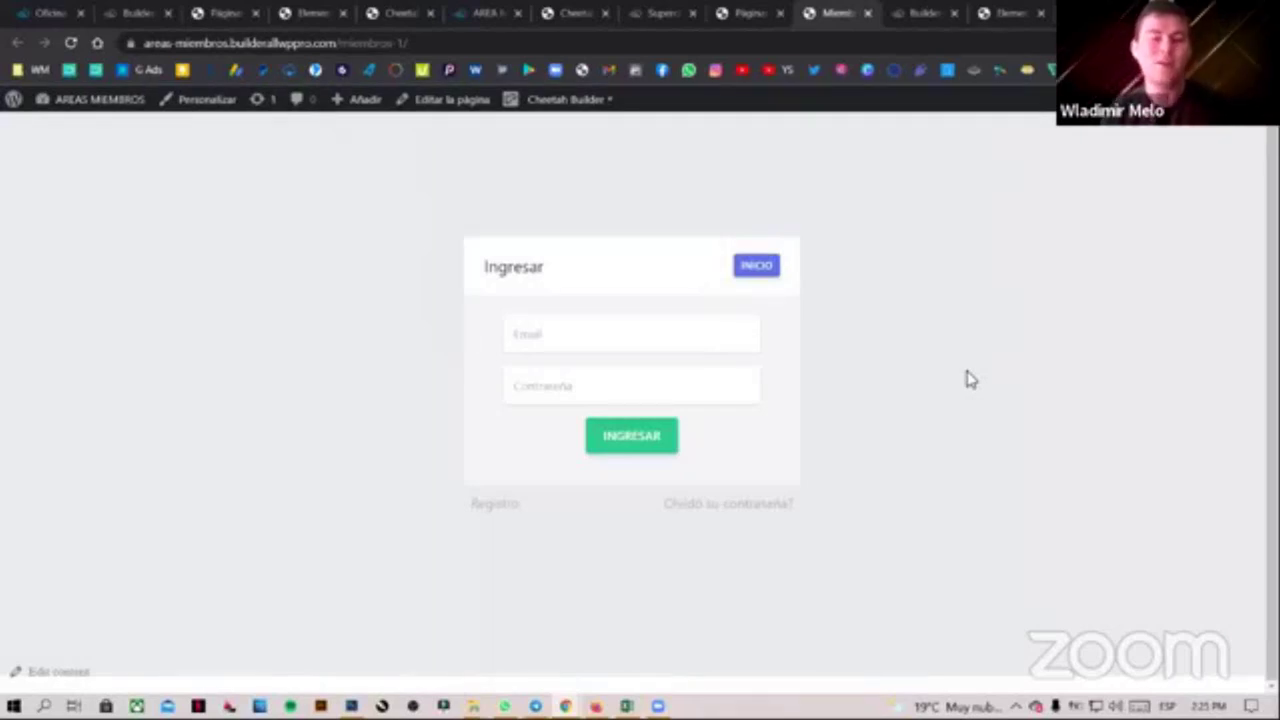
pyautogui.scroll(1, 890, 268)
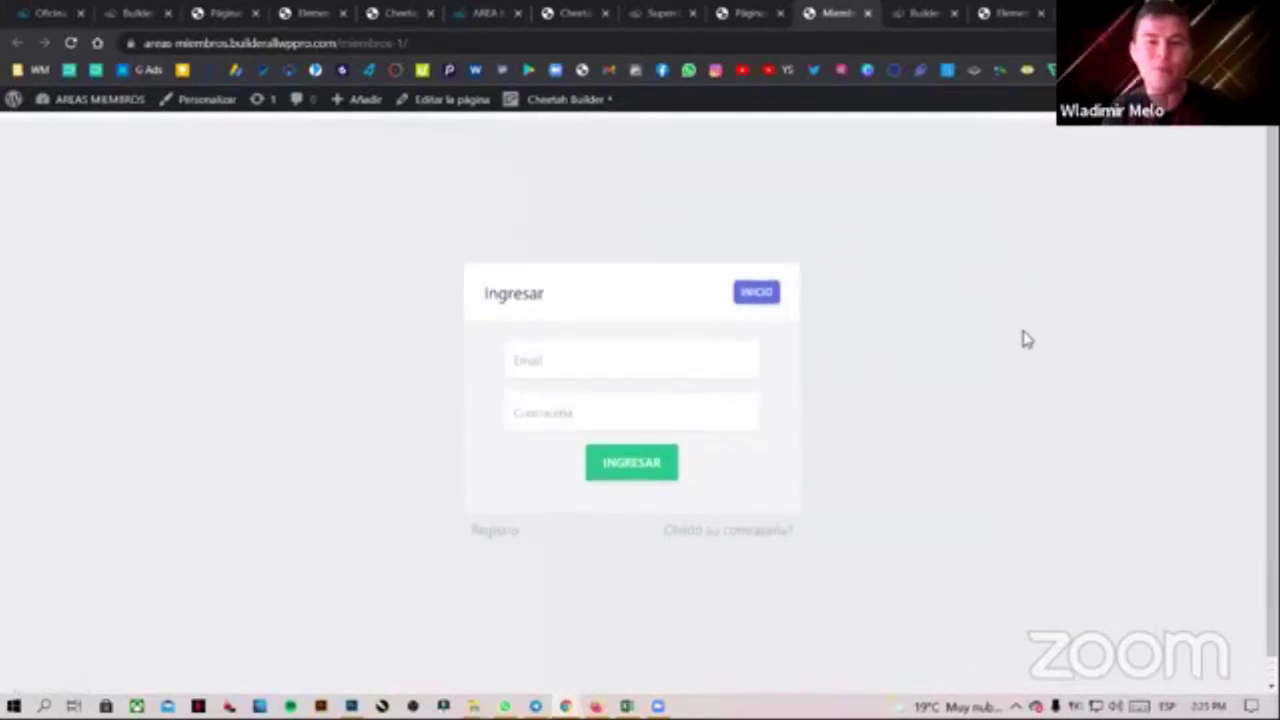
pyautogui.scroll(-1, 1014, 340)
pyautogui.scroll(1, 1000, 337)
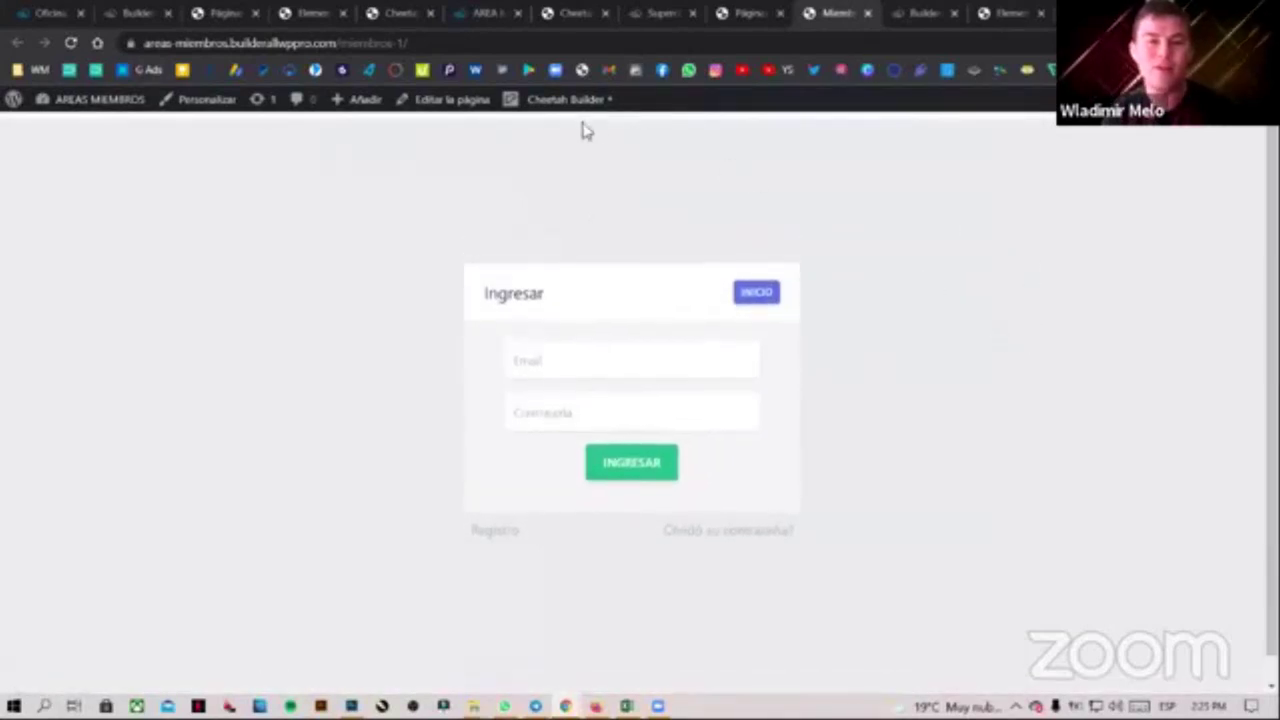
pyautogui.click(566, 104)
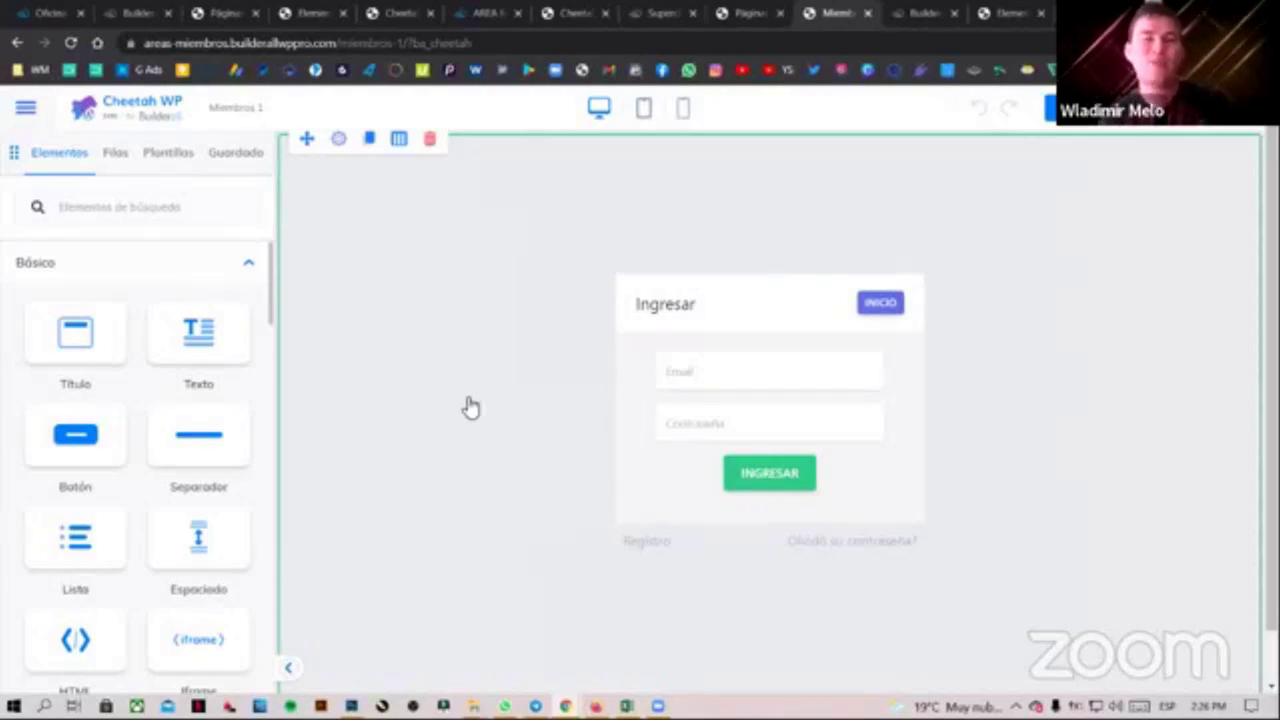
# Copy the iframe code from the Miembros 1 HTML element and leave the builder via Salir
pyautogui.click(443, 402)
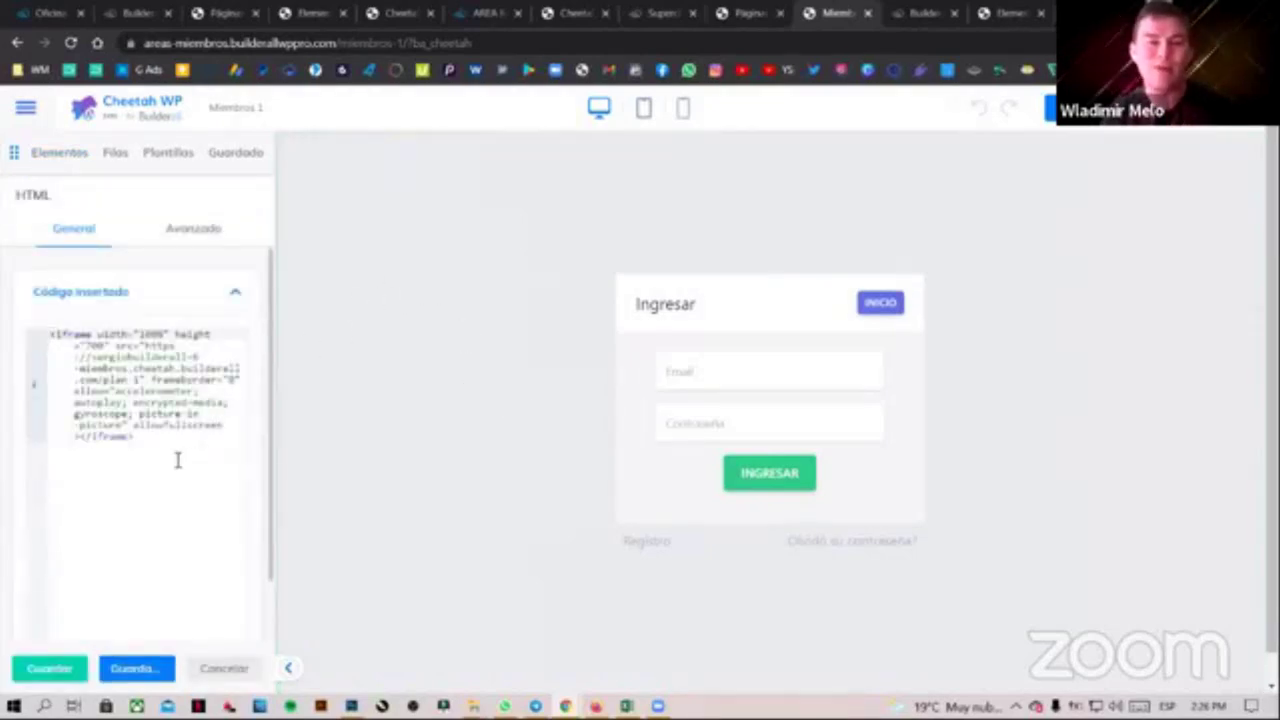
pyautogui.moveTo(136, 437); pyautogui.dragTo(40, 334)
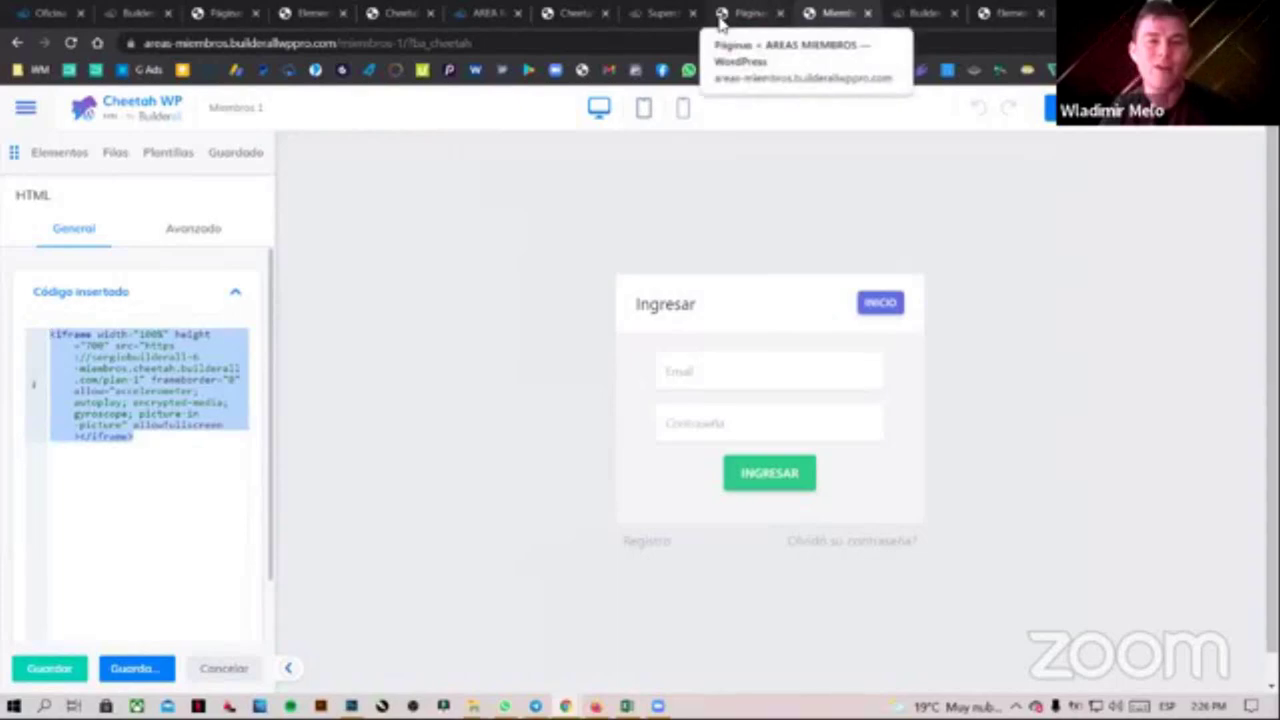
pyautogui.click(146, 441)
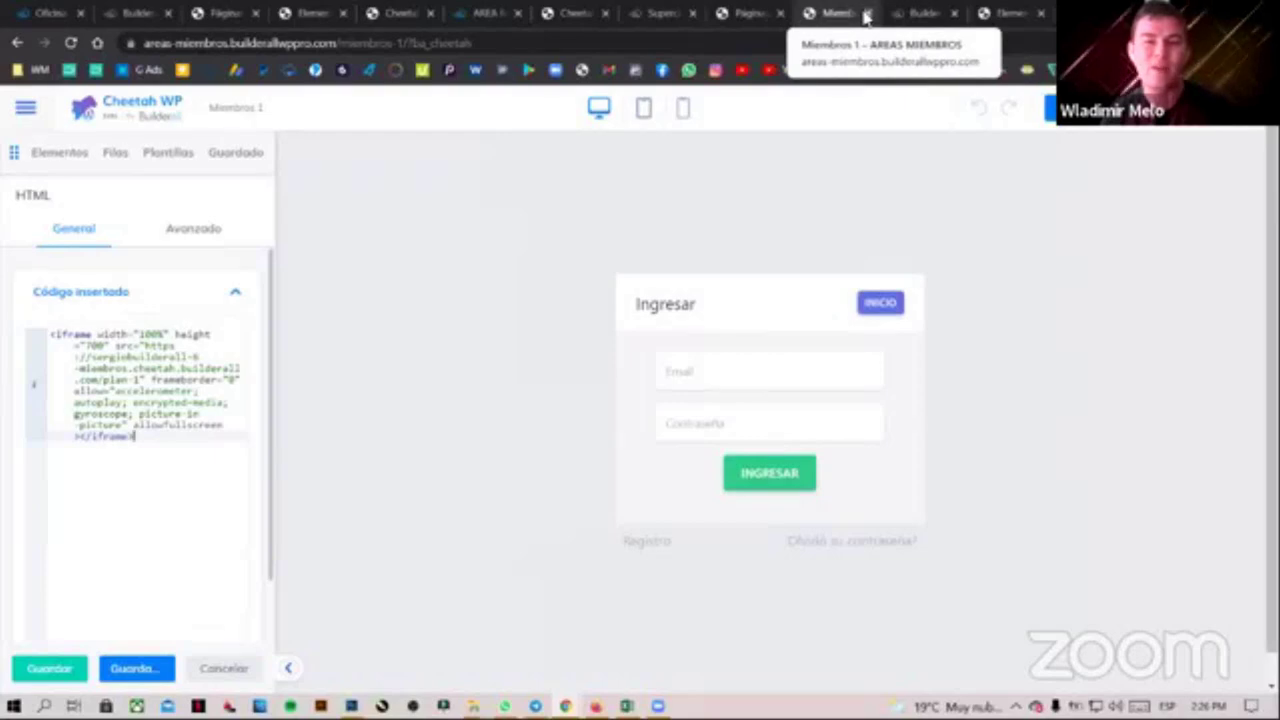
pyautogui.click(866, 14)
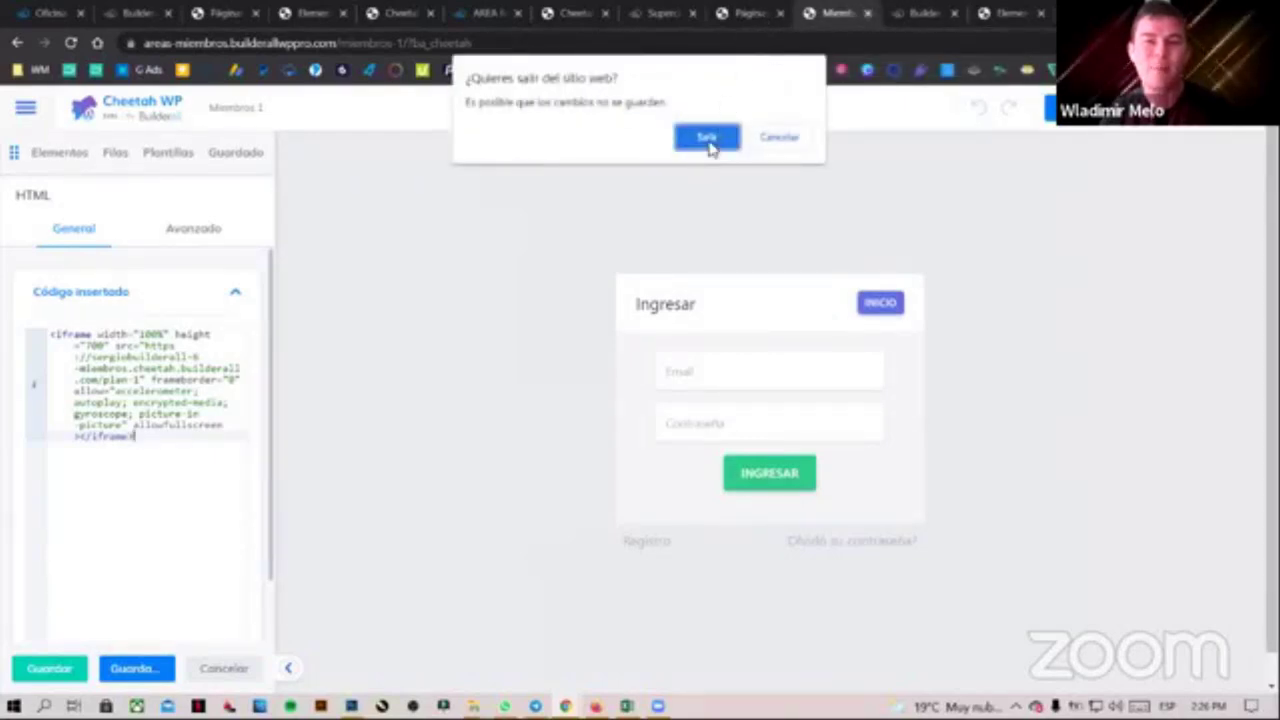
pyautogui.click(710, 144)
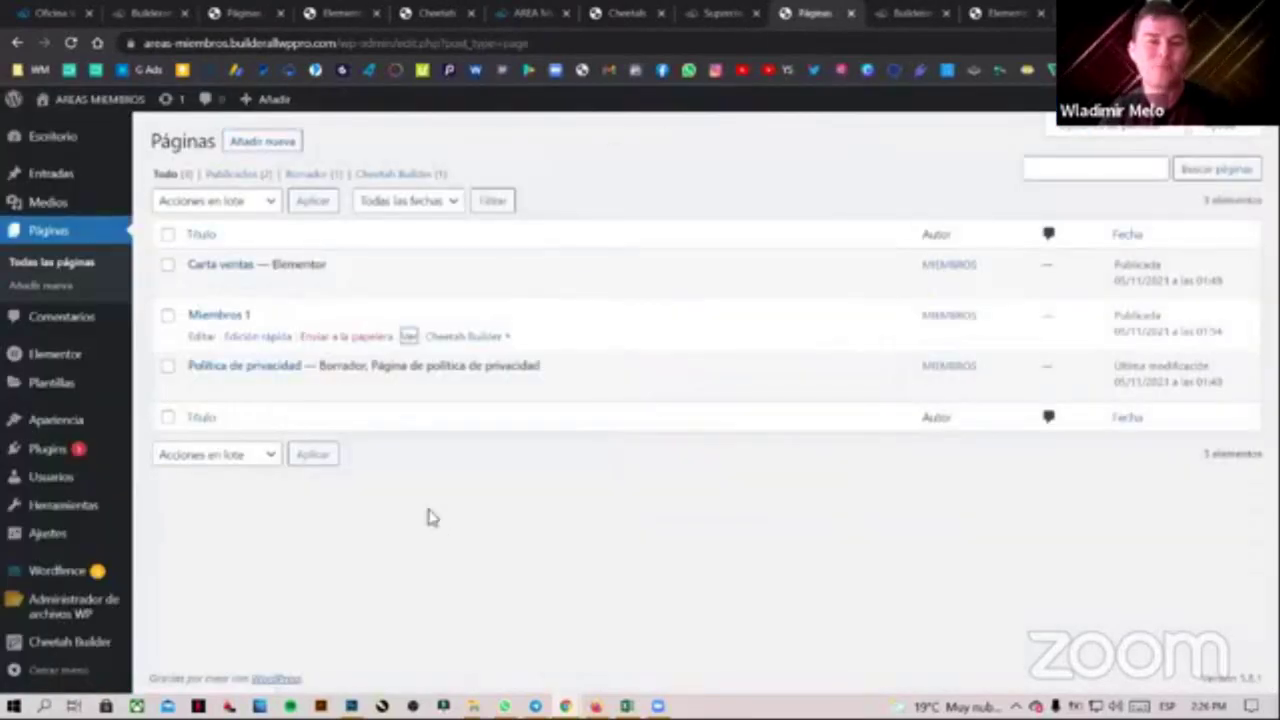
# Add a new page titled 'Miembros 2', publish it, and view the live page
pyautogui.click(265, 142)
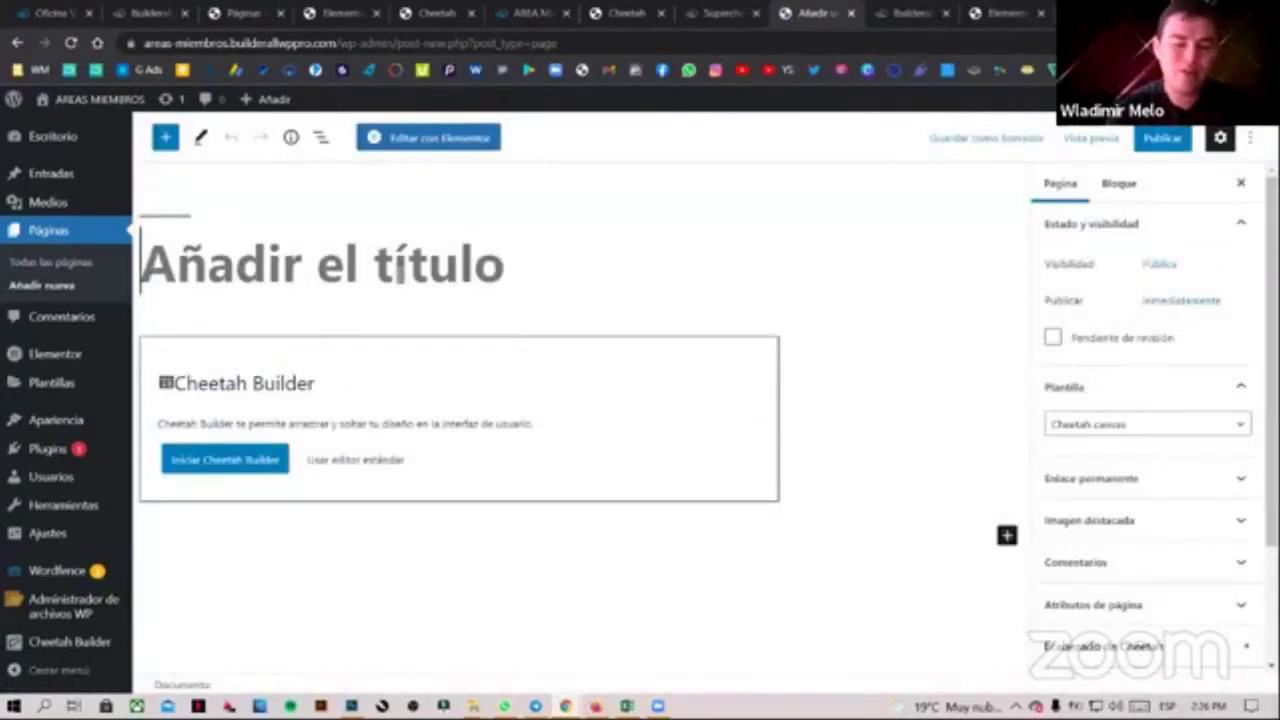
pyautogui.write('MIMEBROS')
pyautogui.press('BackSpace')
pyautogui.press('BackSpace')
pyautogui.press('BackSpace')
pyautogui.press('BackSpace')
pyautogui.press('BackSpace')
pyautogui.press('BackSpace')
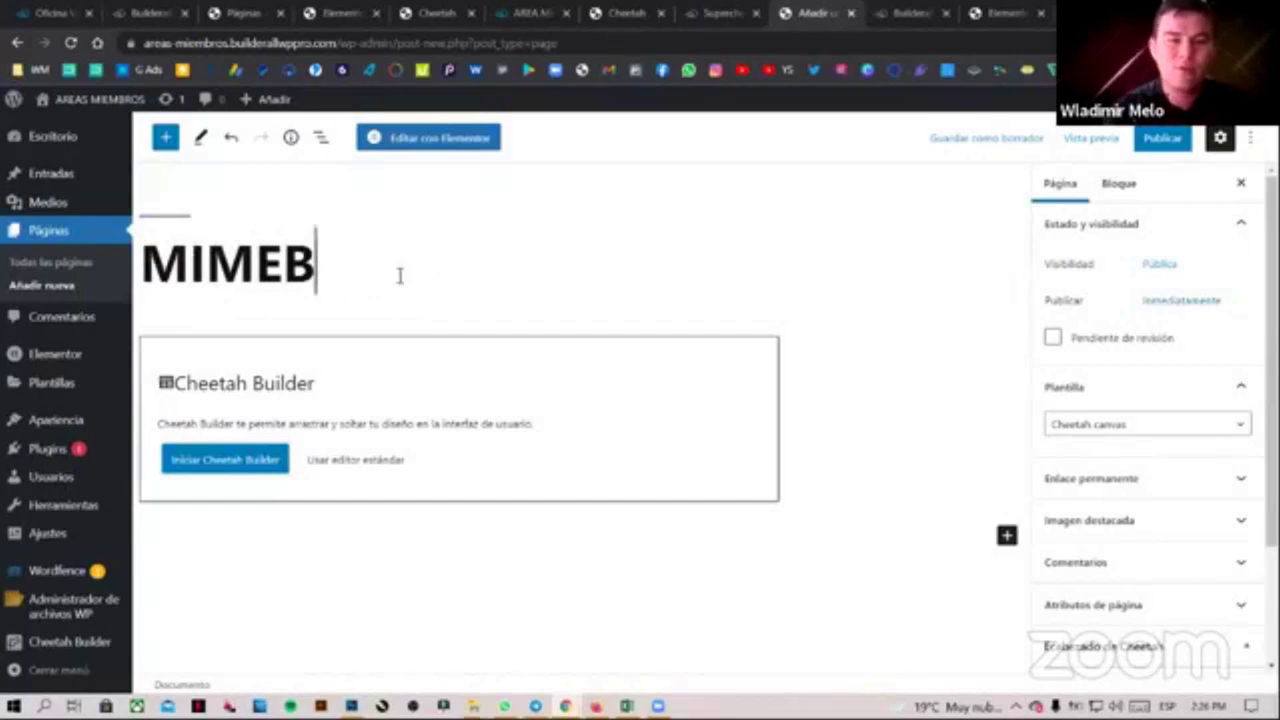
pyautogui.press('BackSpace')
pyautogui.write('iembros 2')
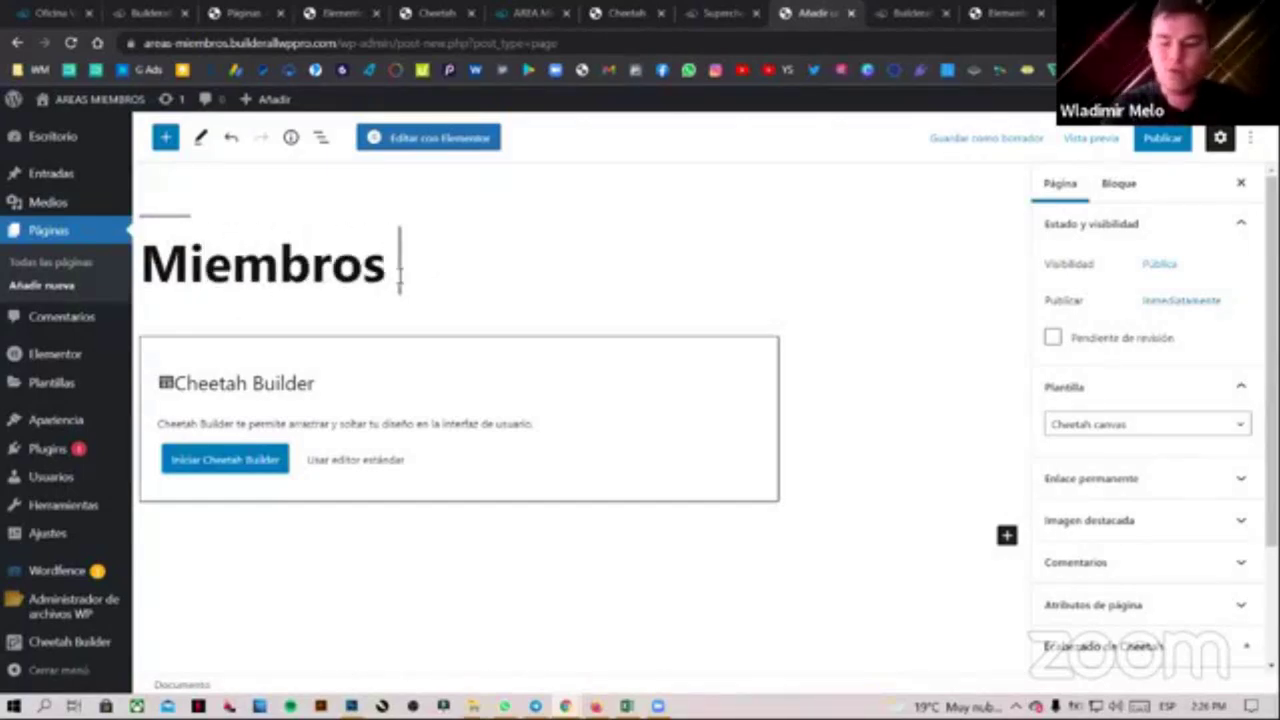
pyautogui.click(400, 275)
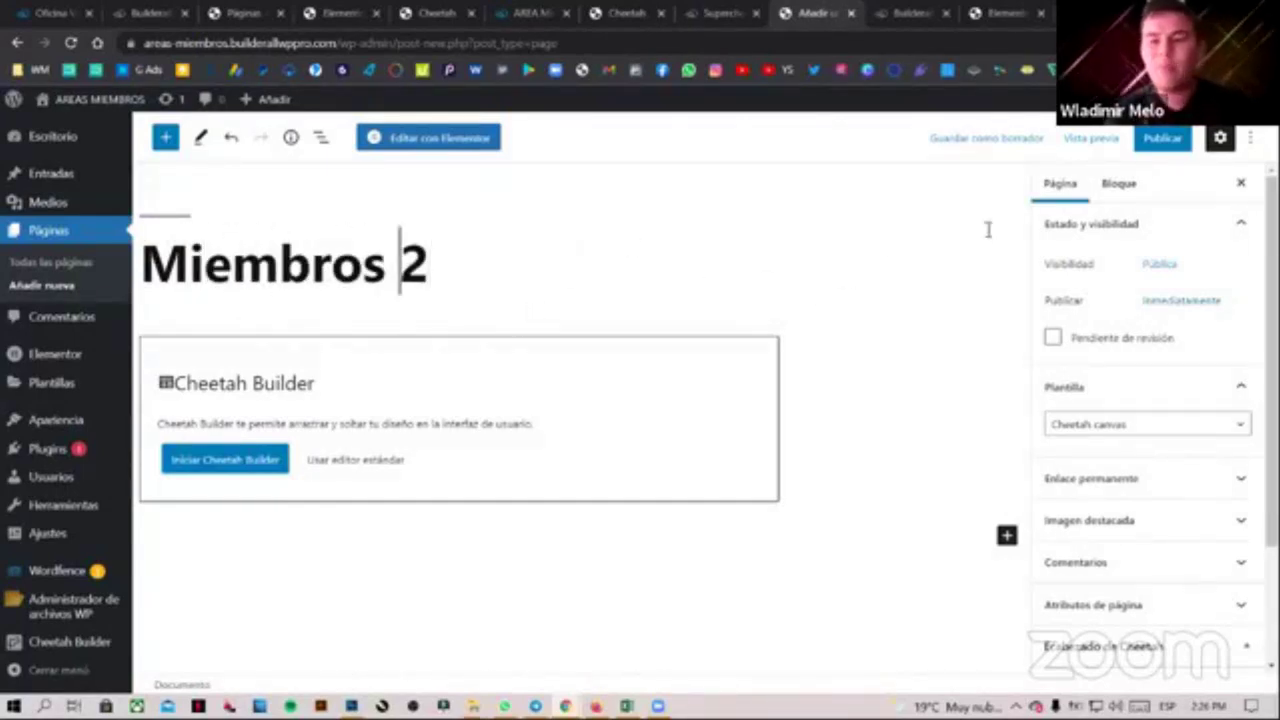
pyautogui.click(1165, 137)
pyautogui.click(1105, 137)
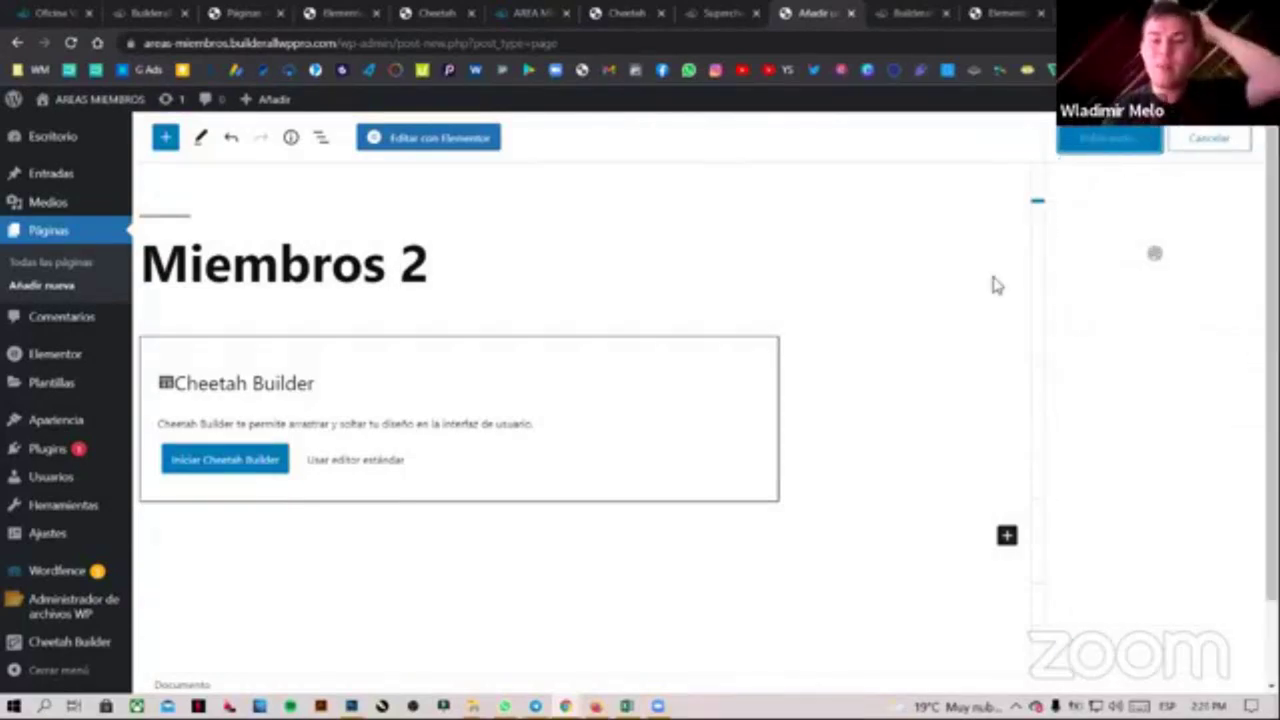
pyautogui.click(292, 632)
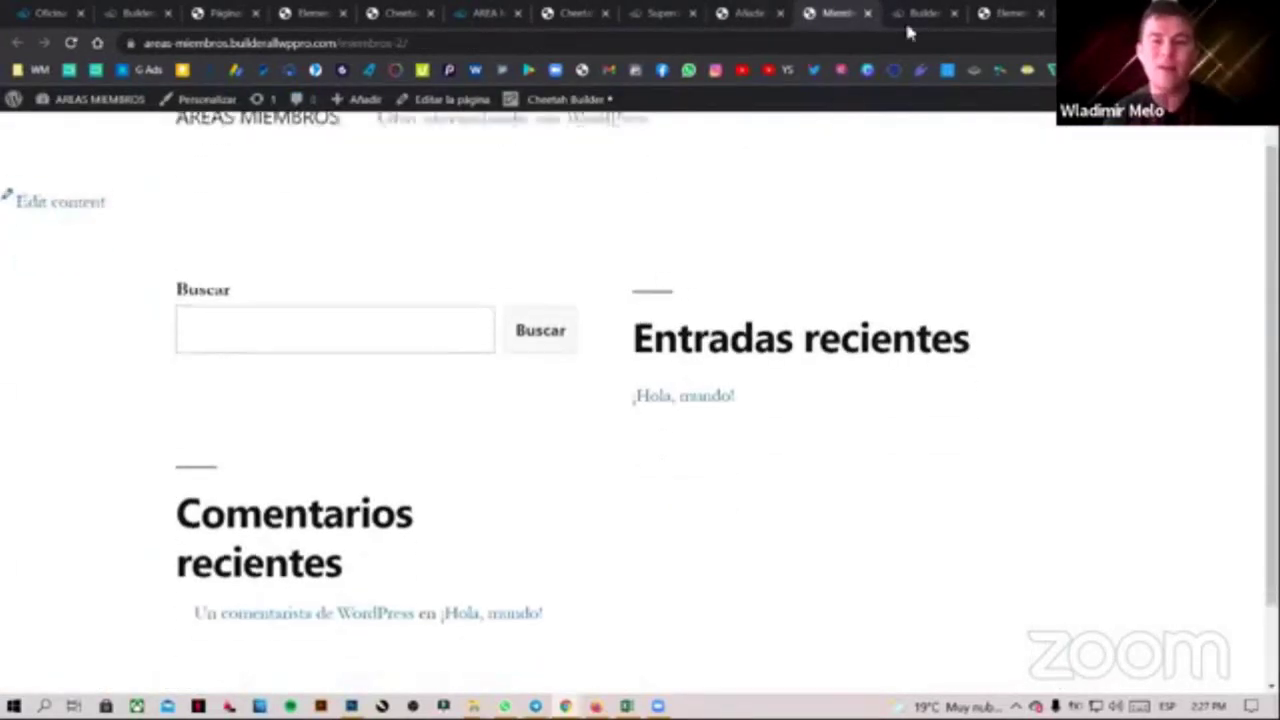
pyautogui.click(867, 13)
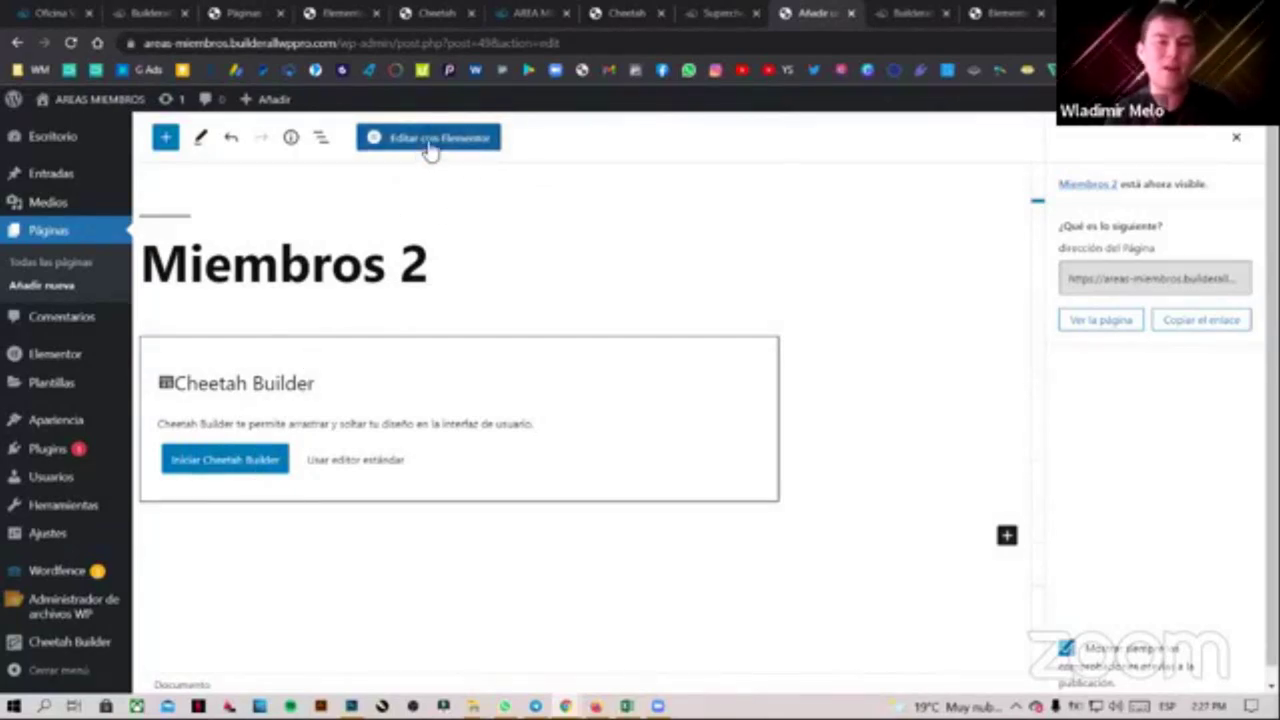
# Hide the Miembros 2 page title and set Estructura de página to Elementor canvas
pyautogui.click(428, 140)
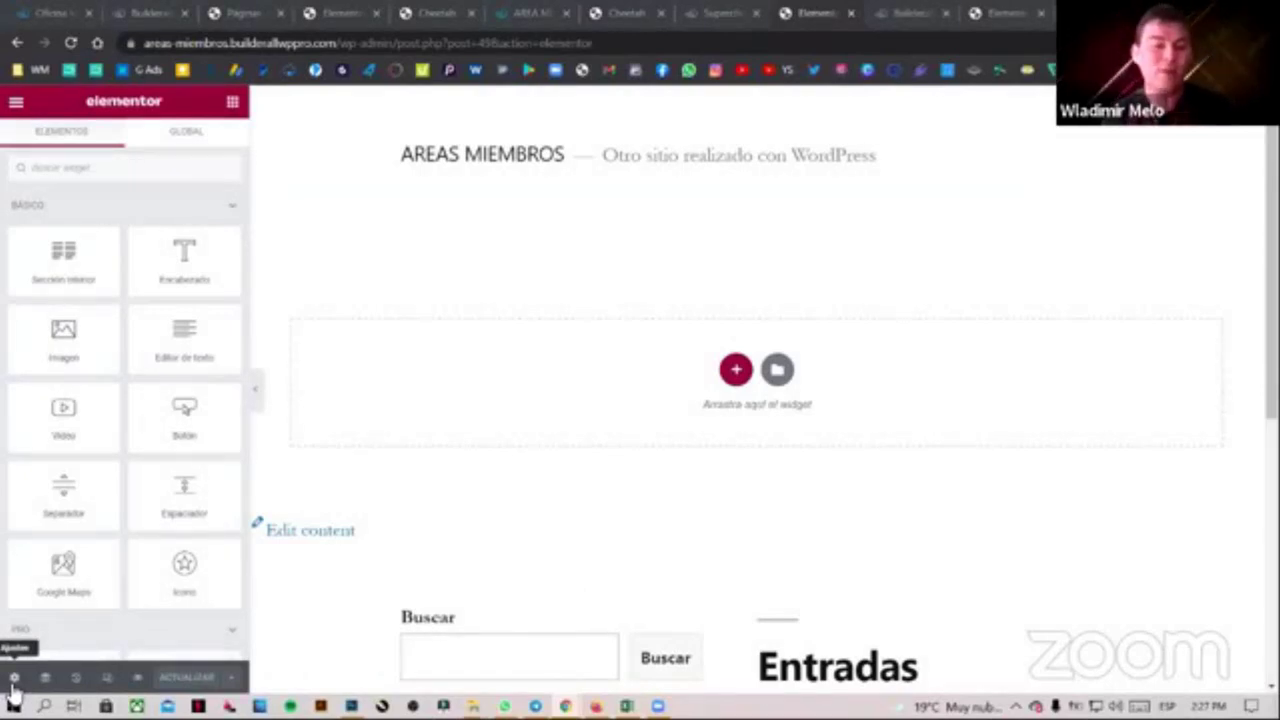
pyautogui.click(14, 680)
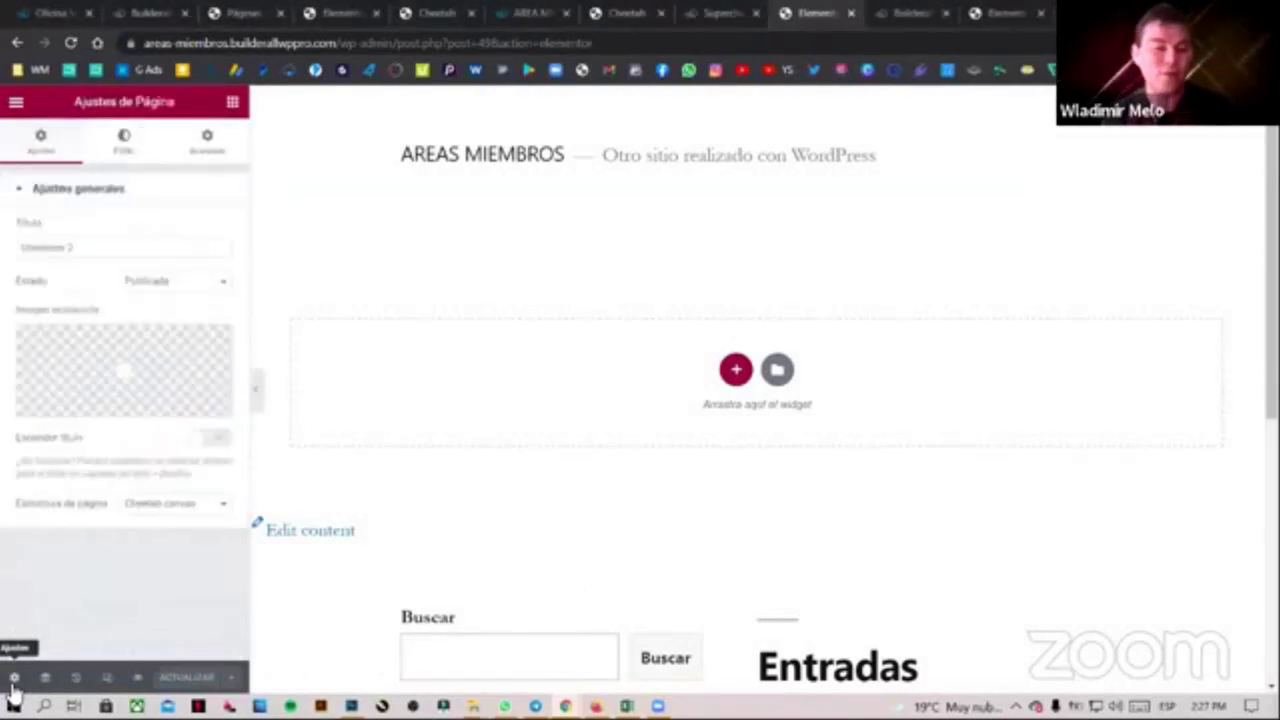
pyautogui.click(210, 442)
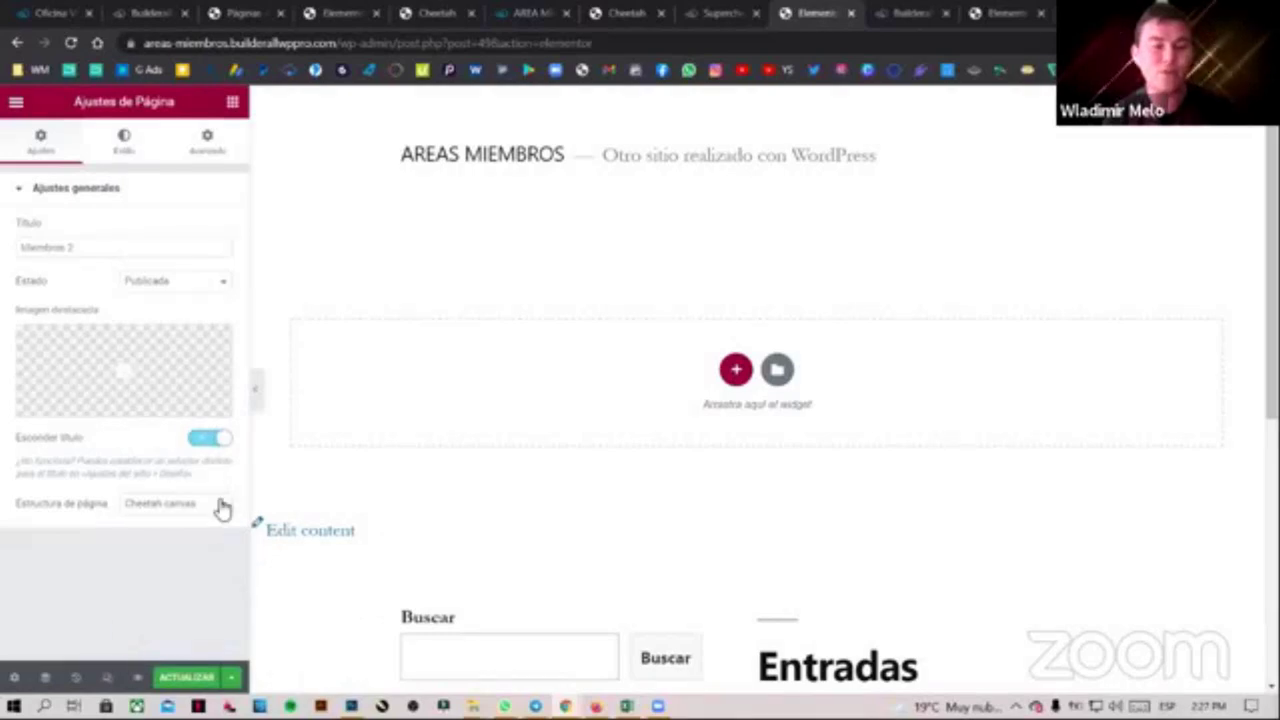
pyautogui.click(222, 505)
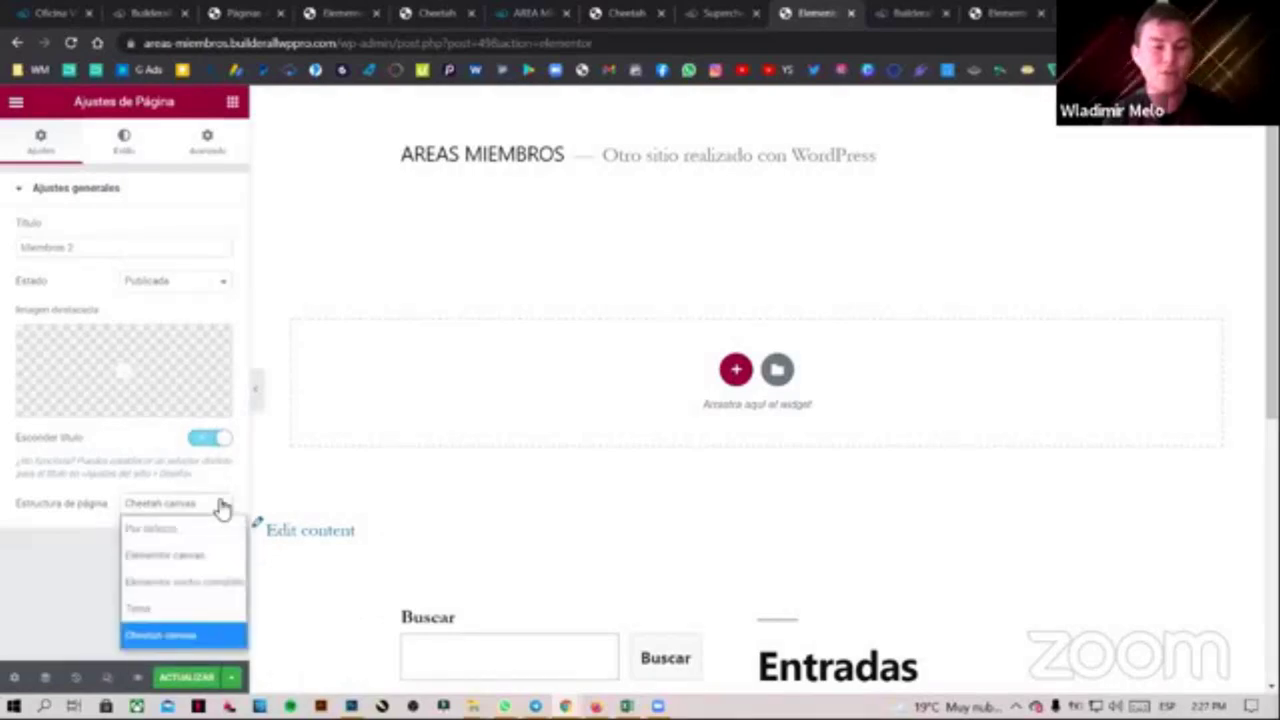
pyautogui.click(200, 558)
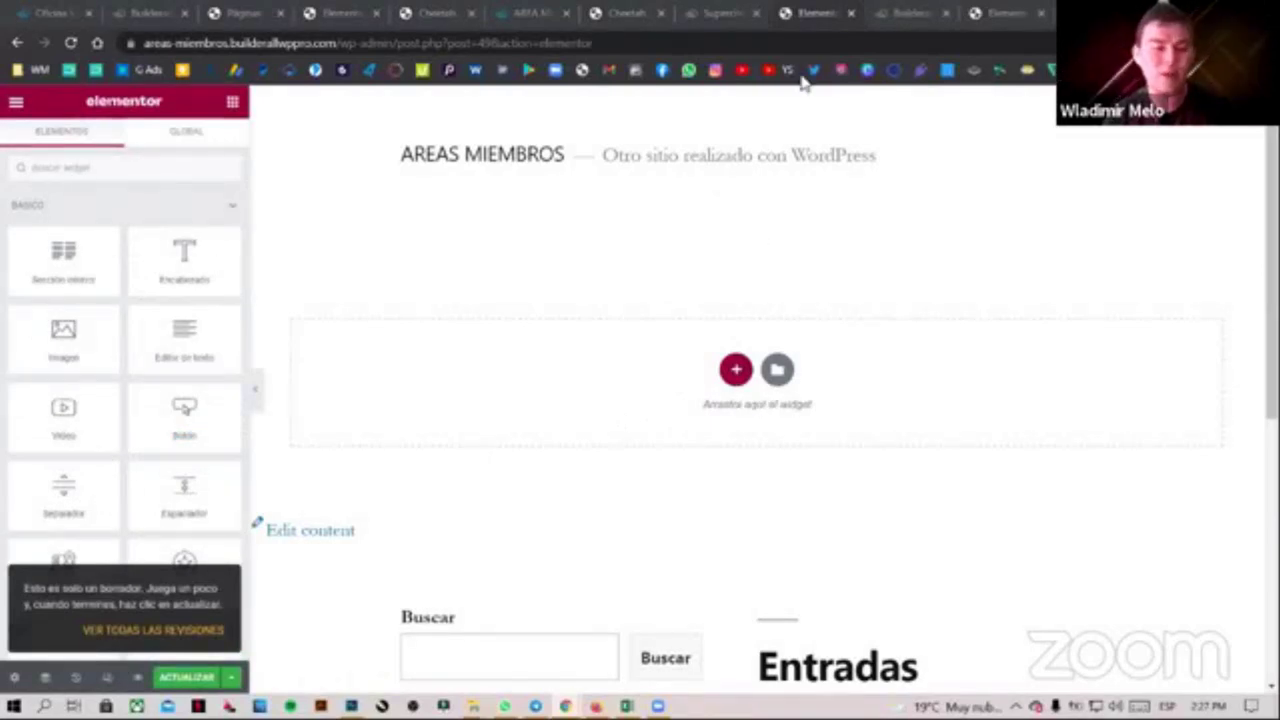
pyautogui.click(14, 677)
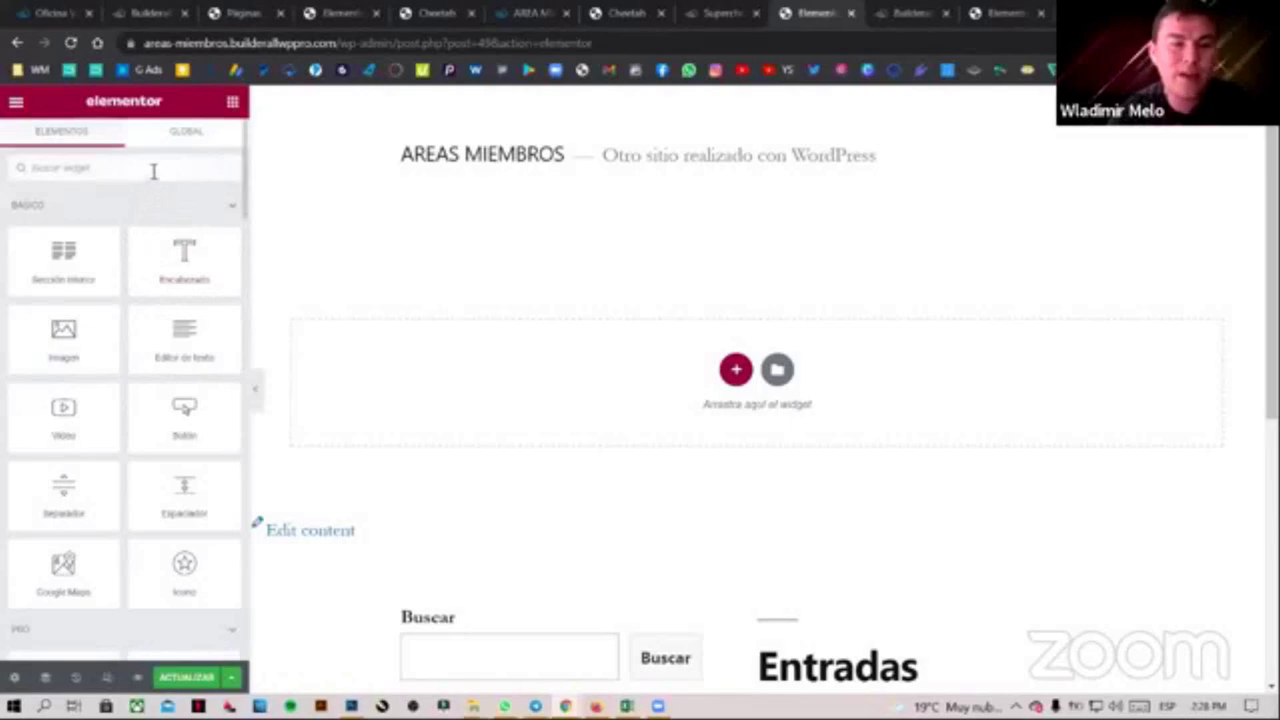
# Drop an HTML widget onto Miembros 2, then open Aplicaciones in the Builderall office
pyautogui.click(163, 166)
pyautogui.write('ht')
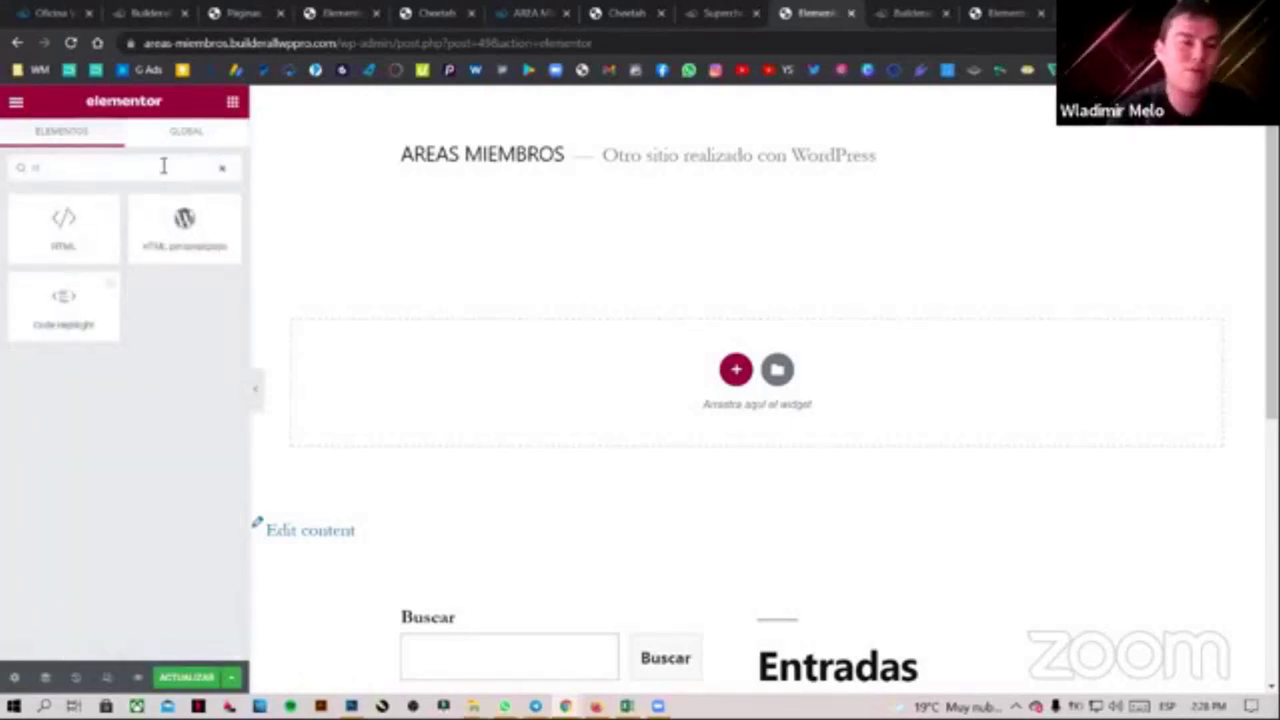
pyautogui.moveTo(80, 250); pyautogui.dragTo(733, 370)
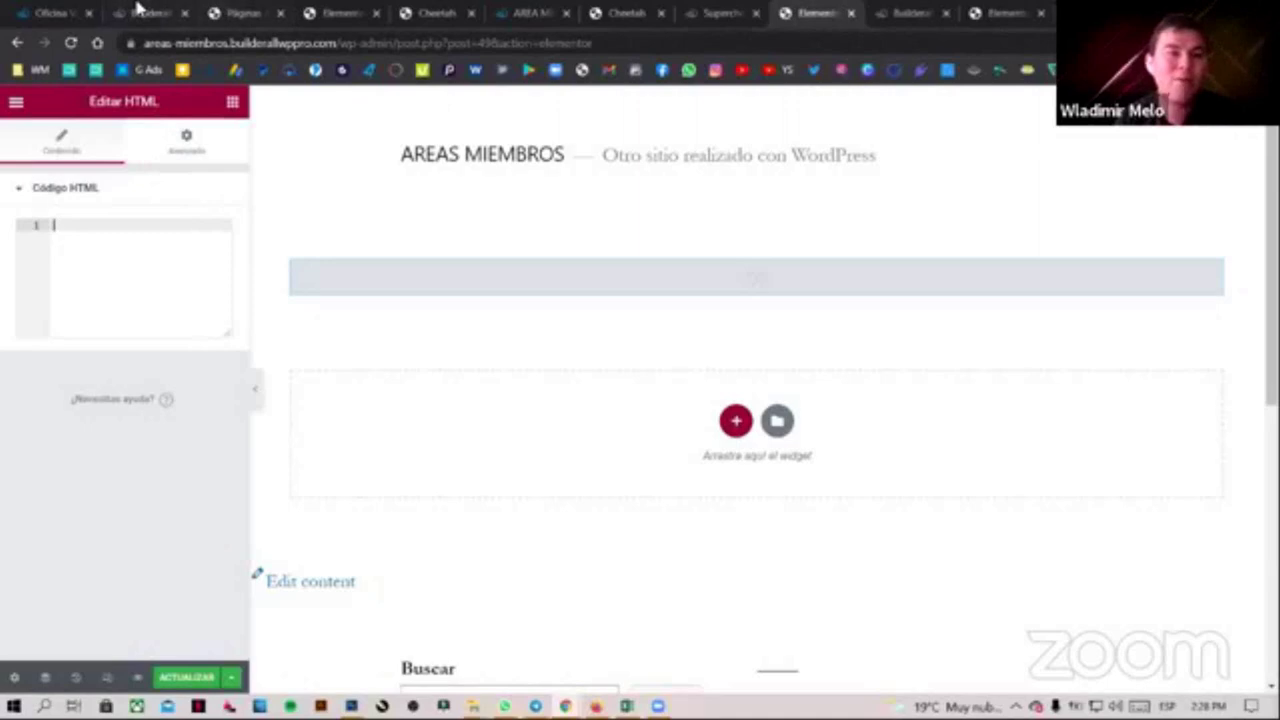
pyautogui.click(71, 12)
pyautogui.click(673, 116)
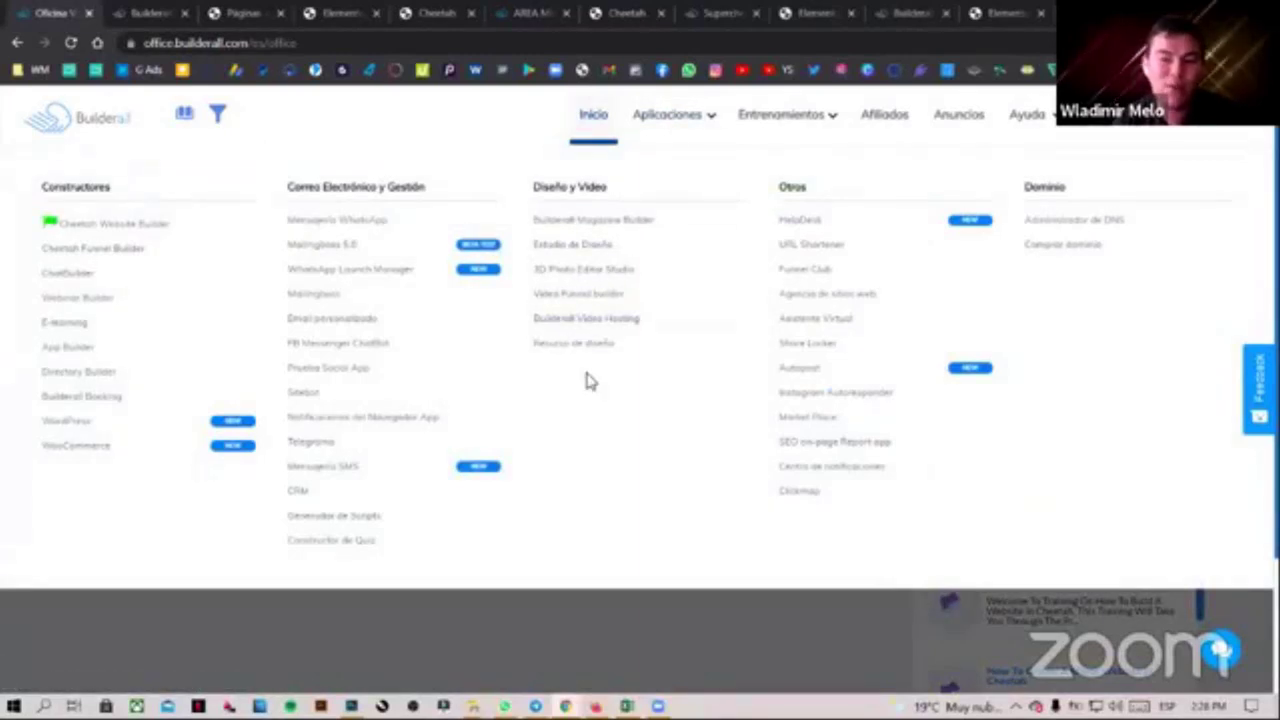
# Copy the first course's iframe embed code from E-learning's Embed your course dialog
pyautogui.click(78, 332)
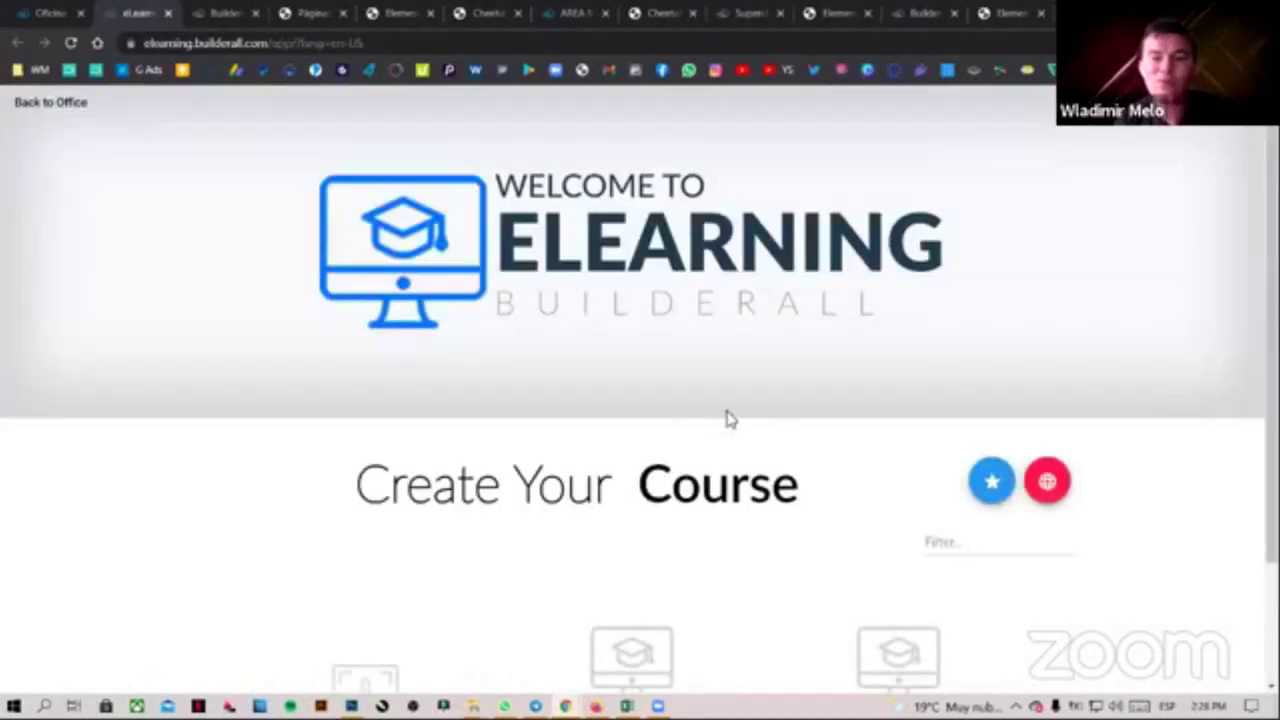
pyautogui.scroll(-3, 918, 420)
pyautogui.scroll(-1, 793, 418)
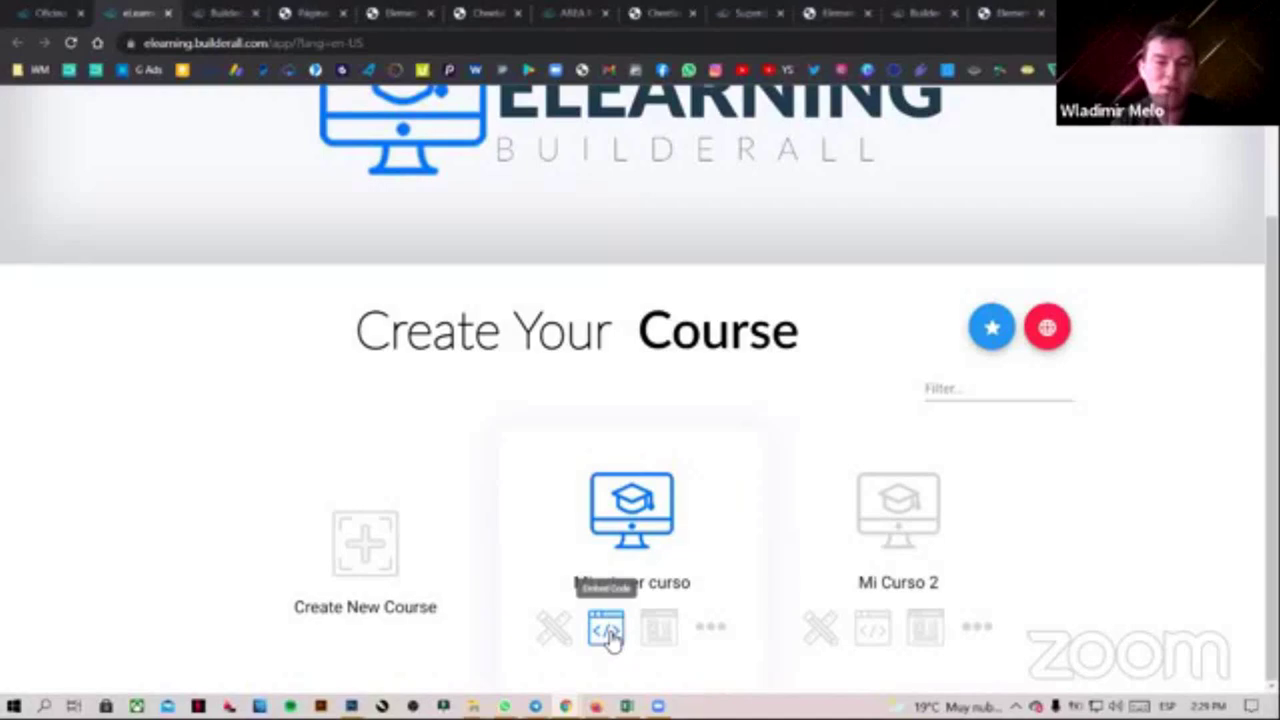
pyautogui.click(608, 634)
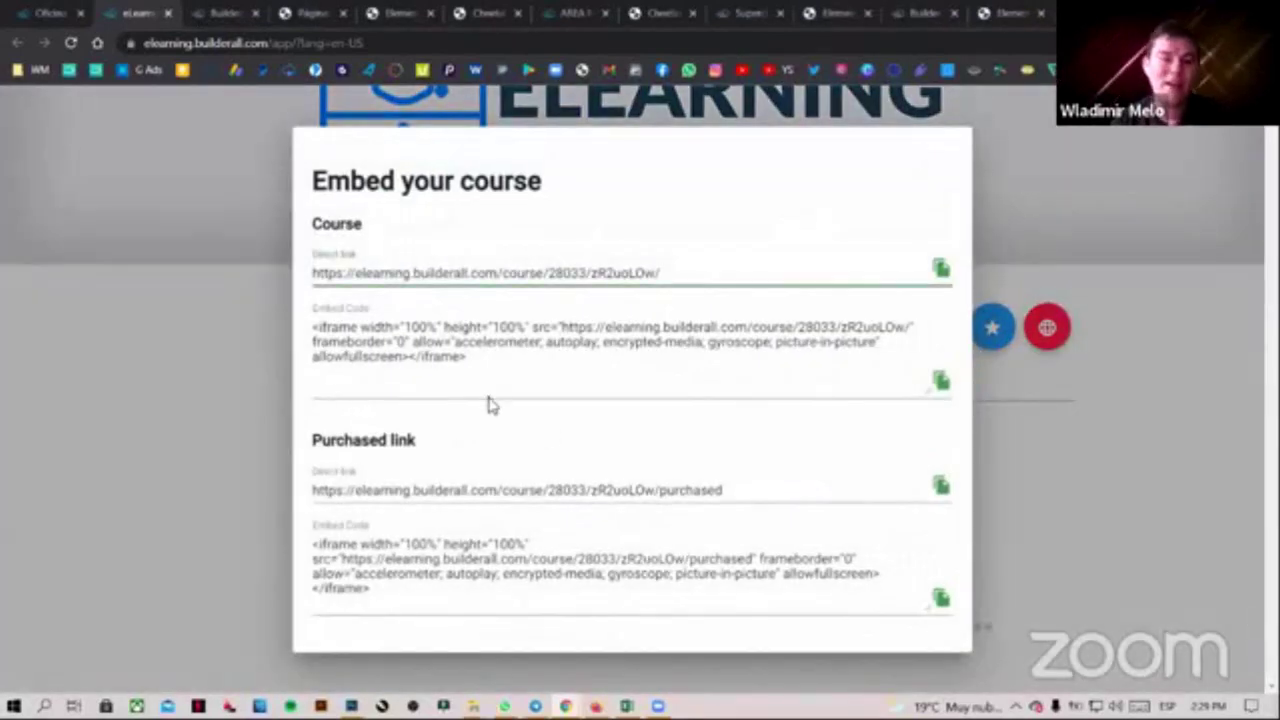
pyautogui.moveTo(684, 274); pyautogui.dragTo(307, 270)
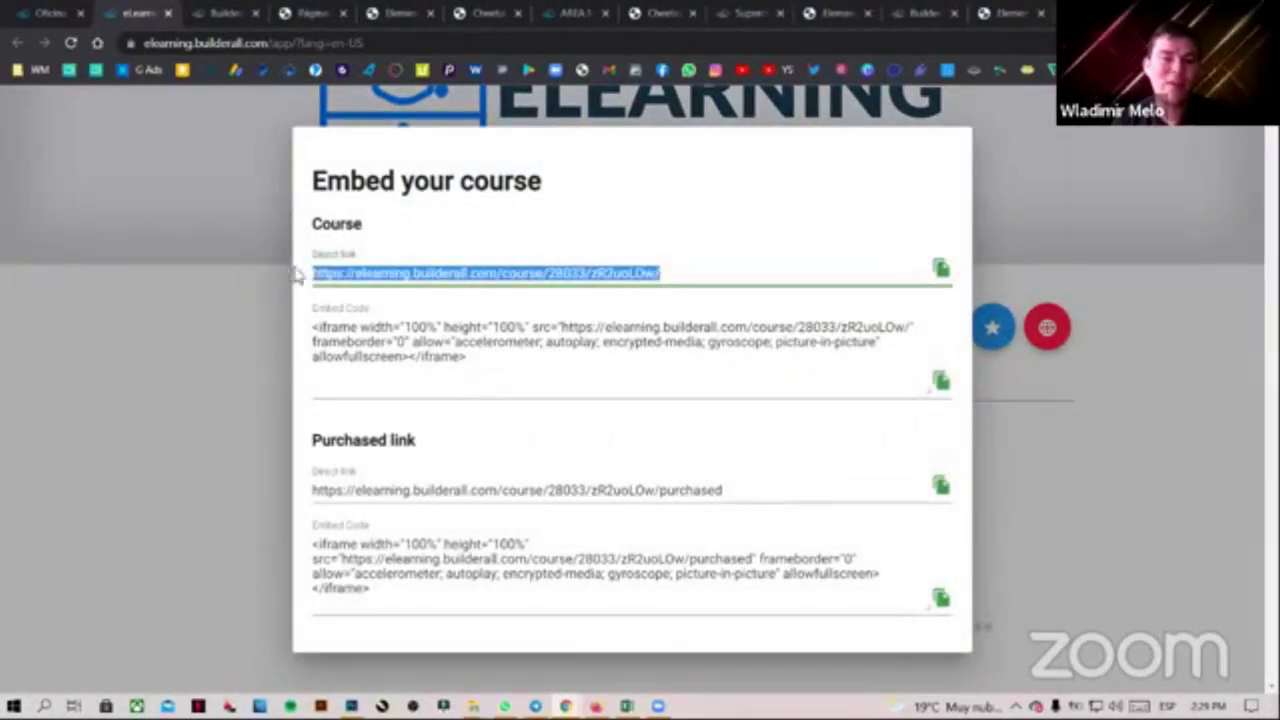
pyautogui.moveTo(478, 360); pyautogui.dragTo(298, 333)
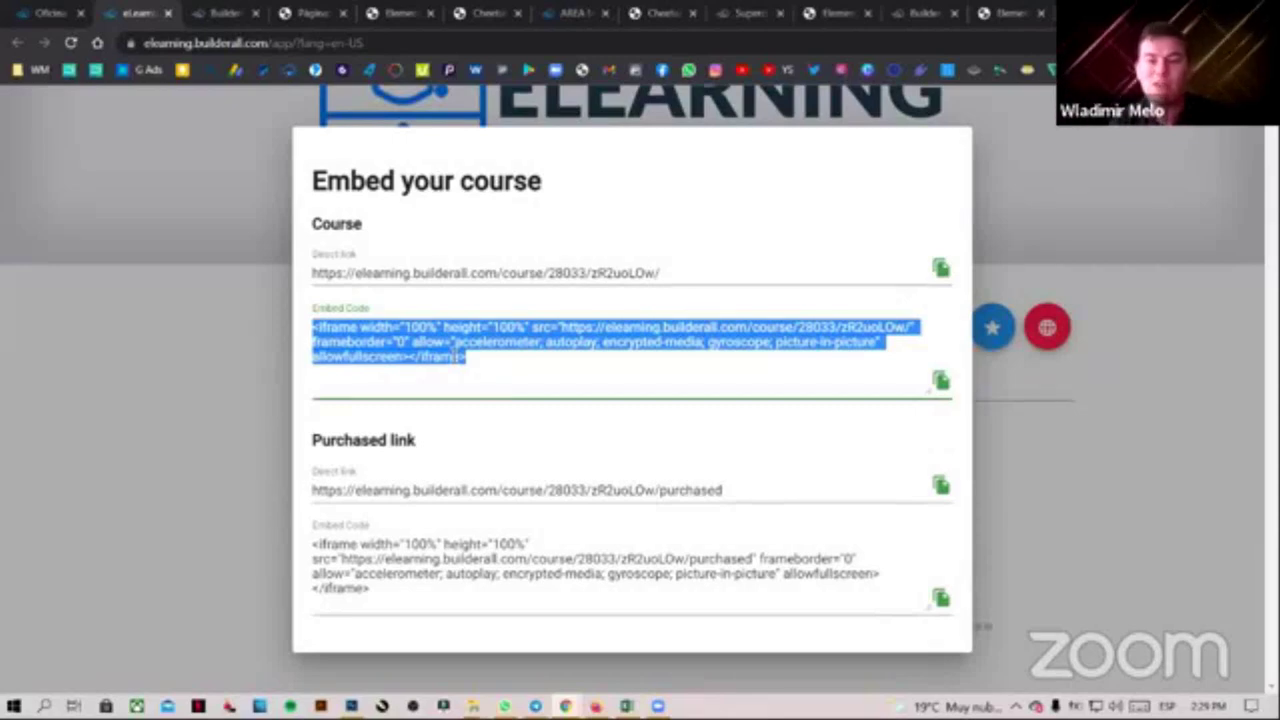
pyautogui.moveTo(468, 356); pyautogui.dragTo(318, 328)
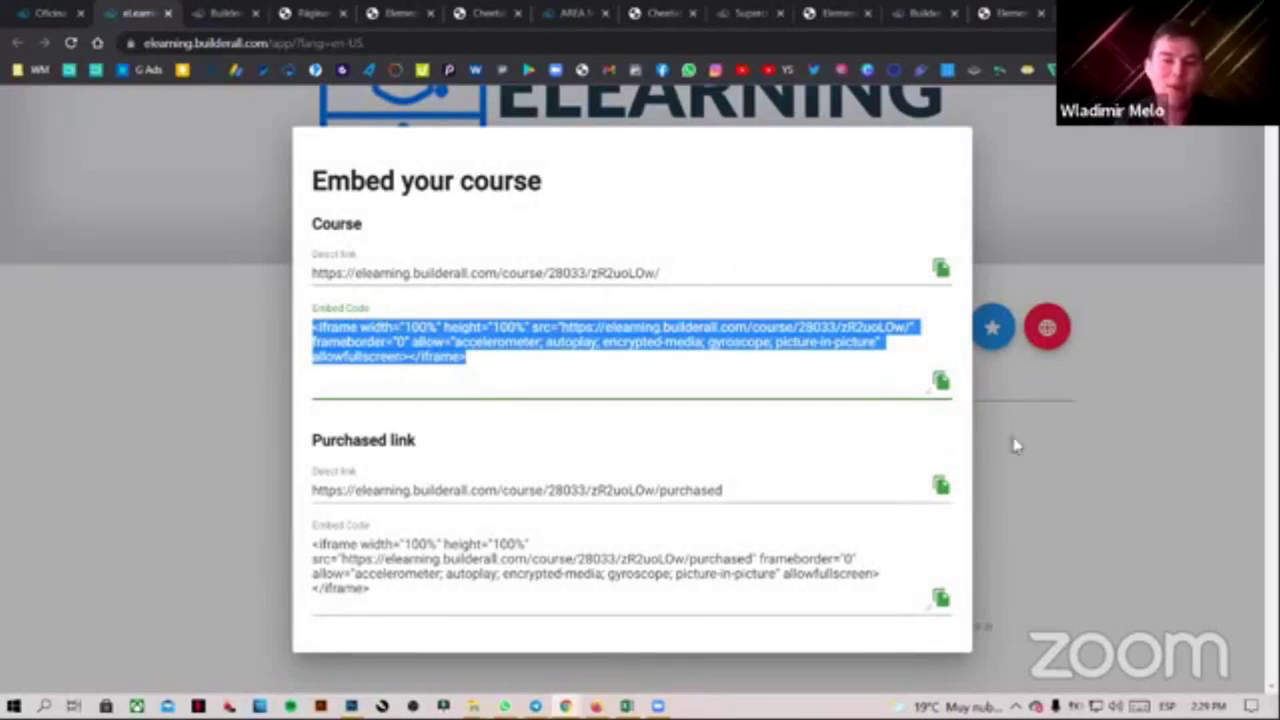
pyautogui.click(835, 13)
# Paste the course iframe code into the HTML widget and change its height from 100% to 700
pyautogui.click(143, 231)
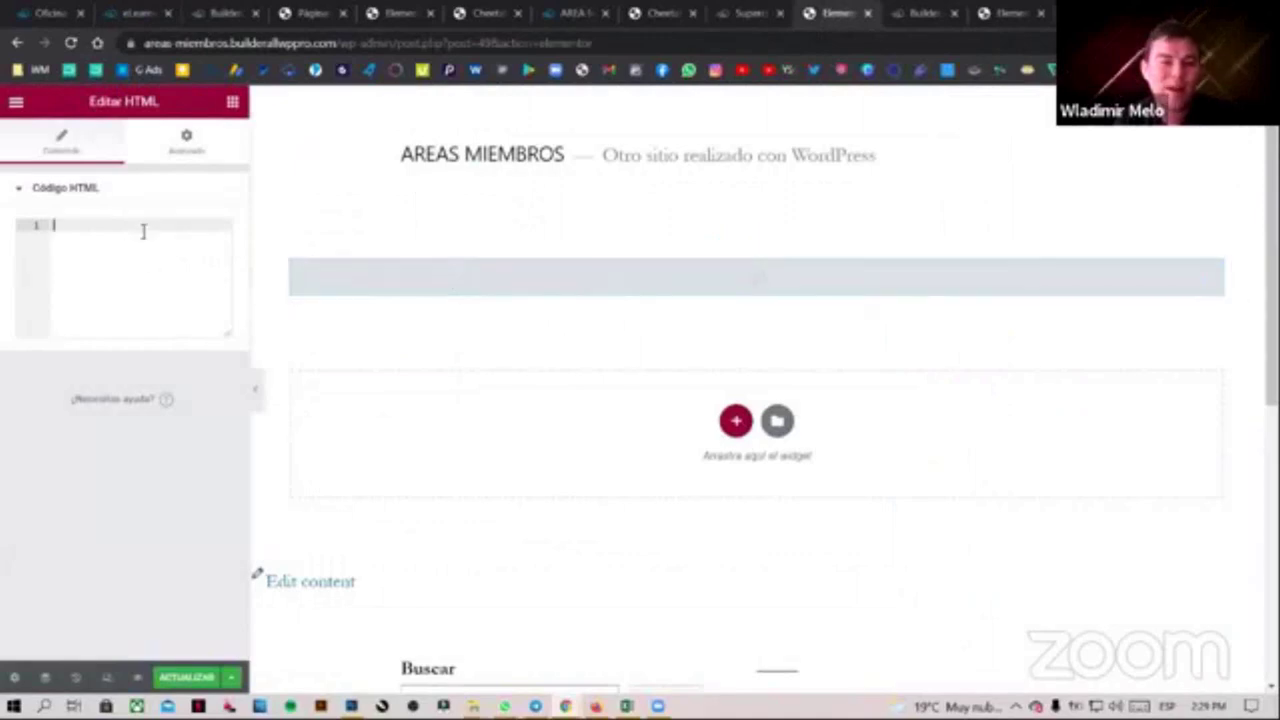
pyautogui.hotkey('ctrl', 'v')
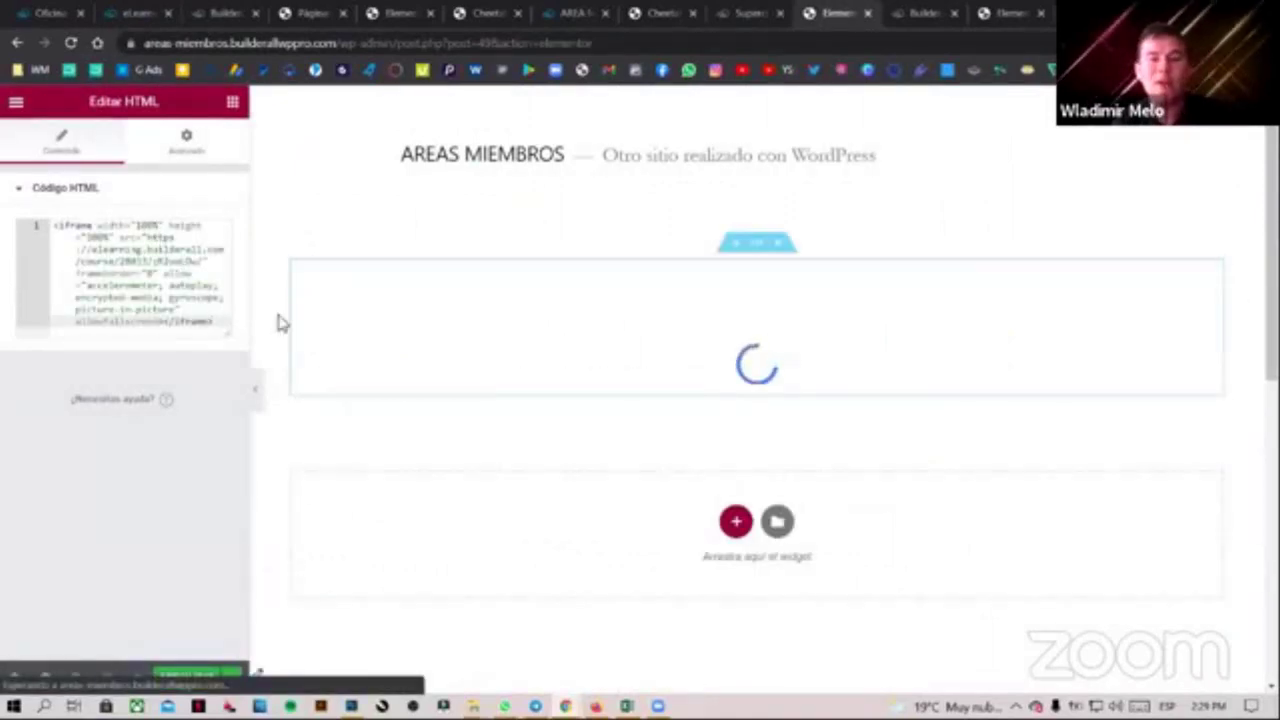
pyautogui.scroll(-5, 835, 350)
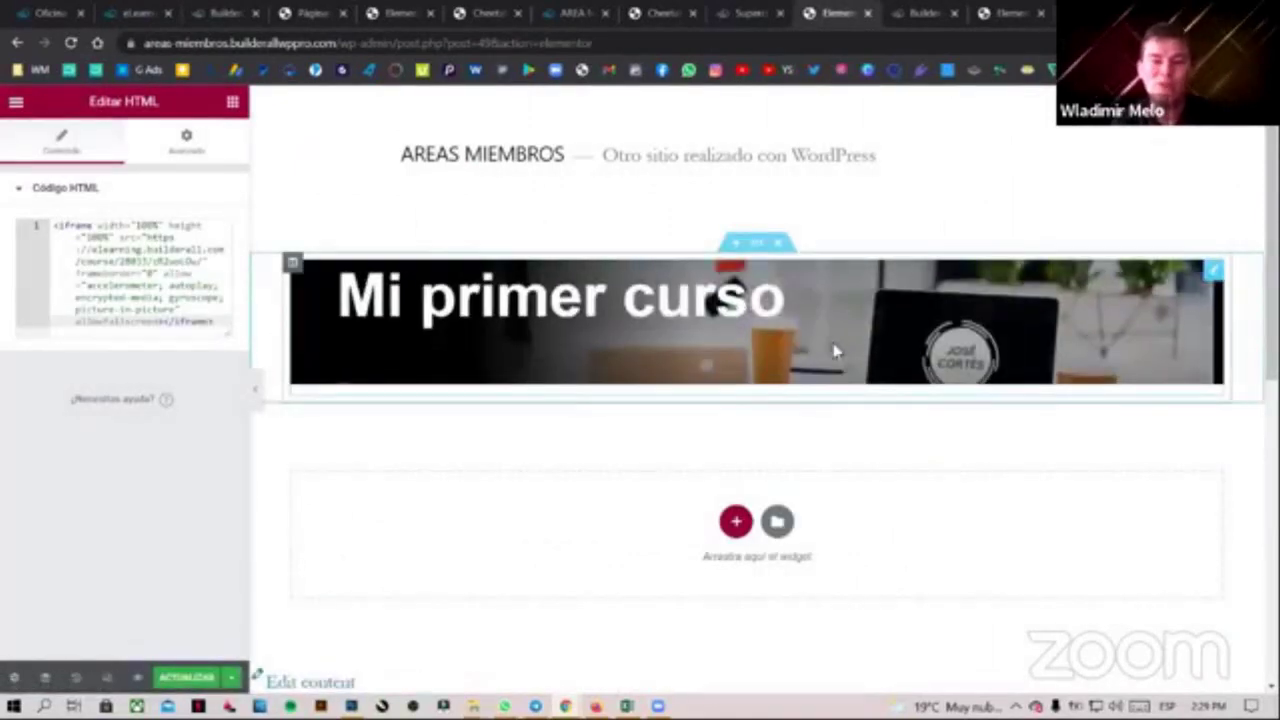
pyautogui.scroll(5, 835, 350)
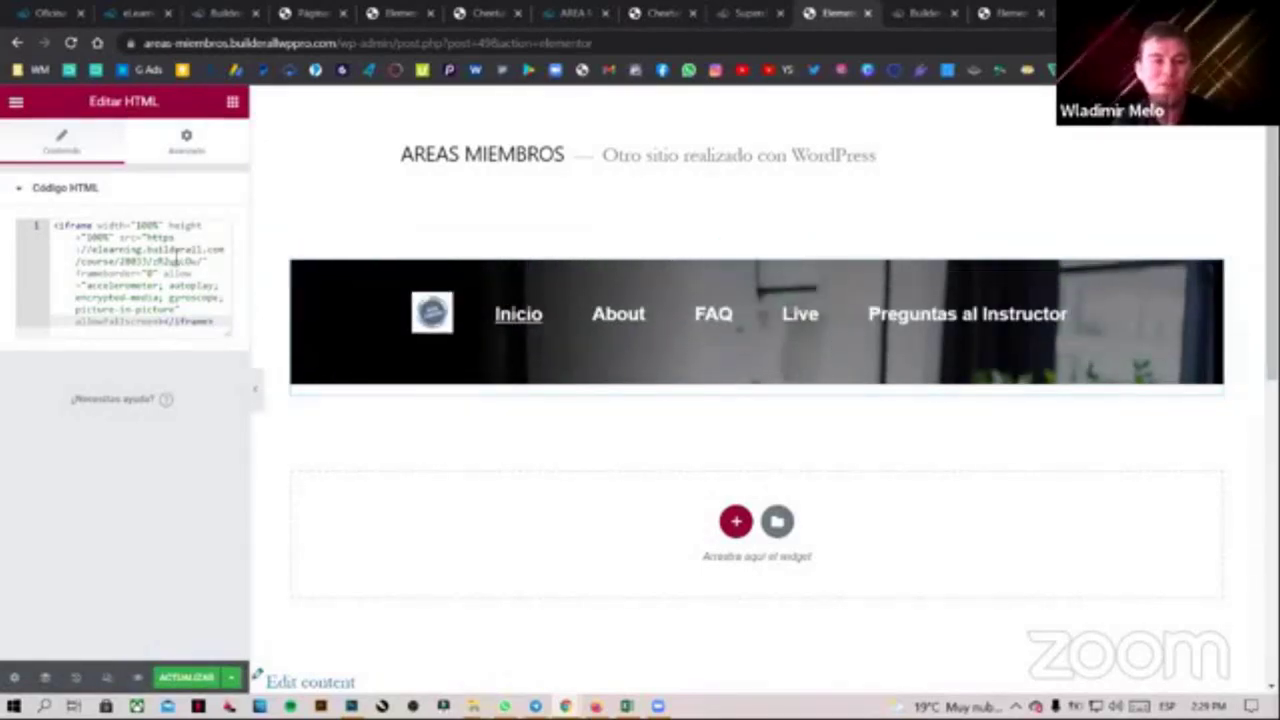
pyautogui.doubleClick(101, 226)
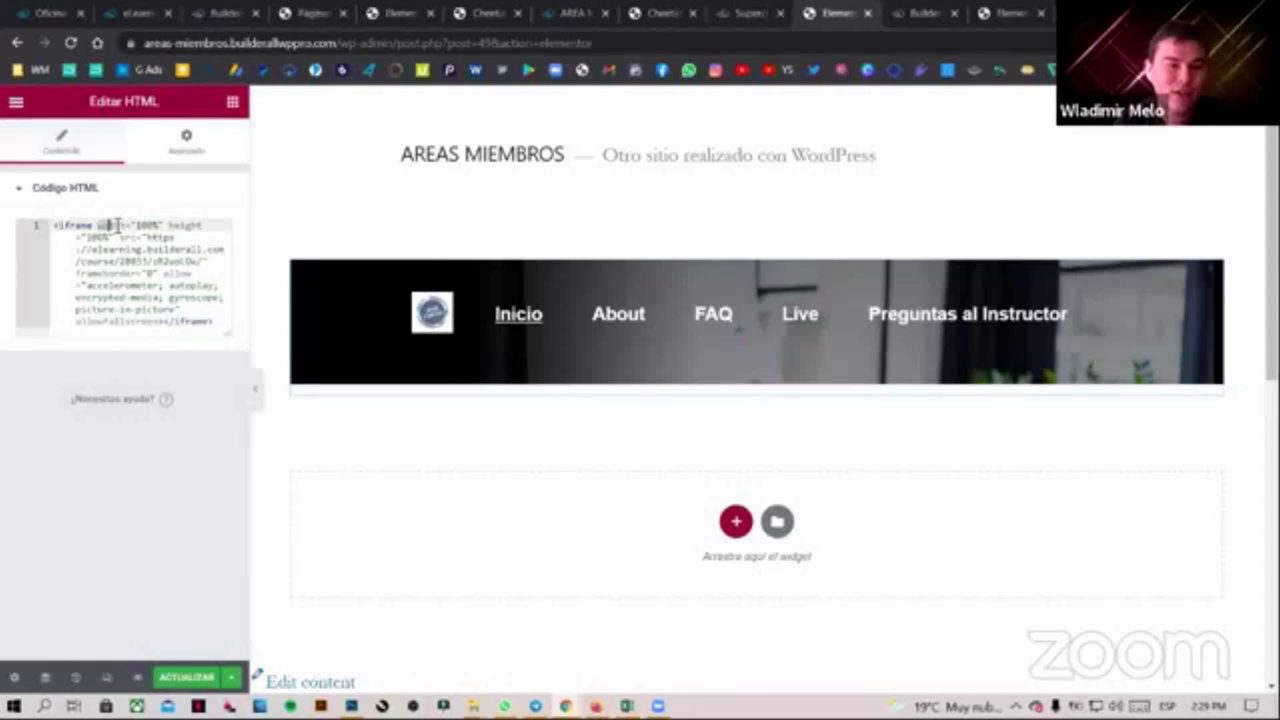
pyautogui.moveTo(126, 226); pyautogui.dragTo(160, 226)
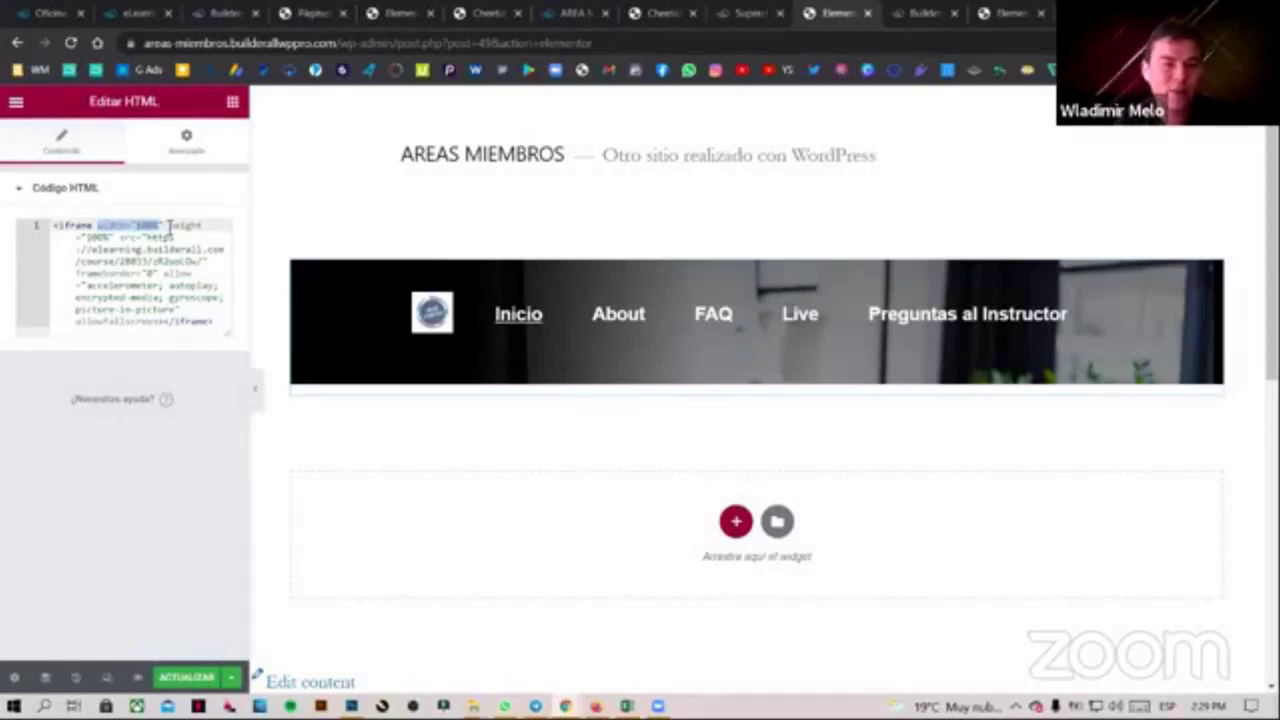
pyautogui.click(92, 238)
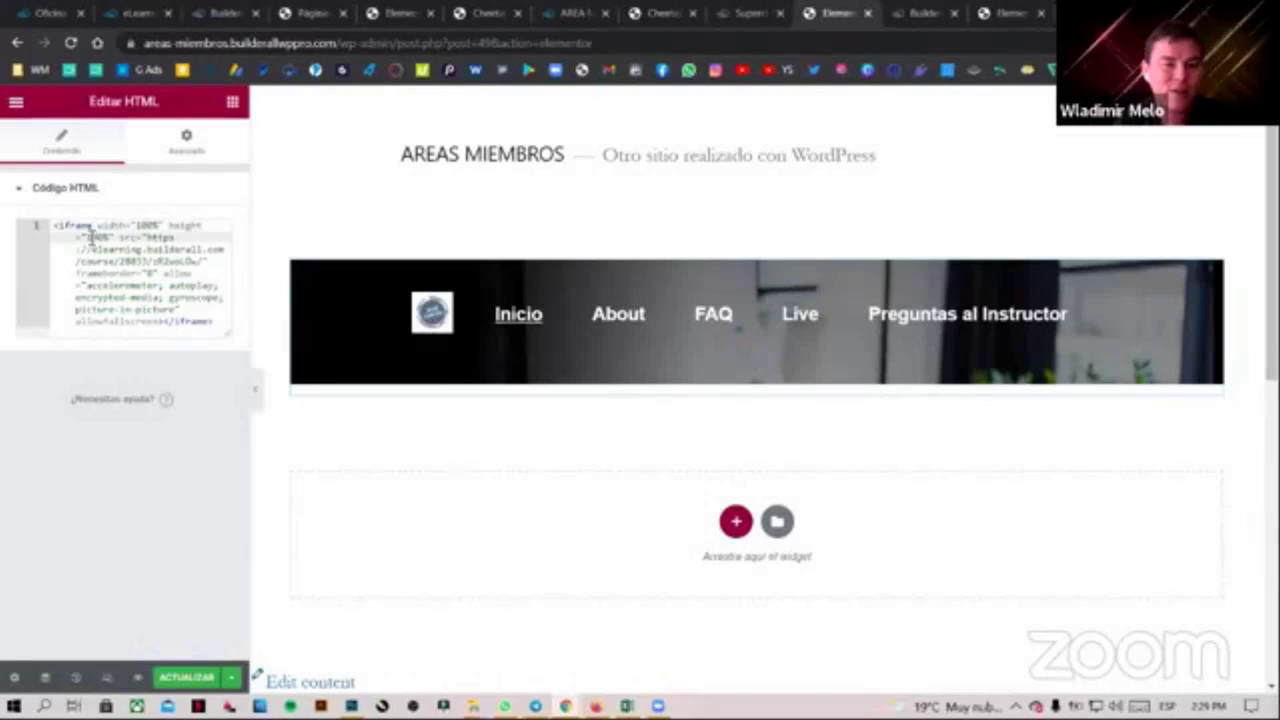
pyautogui.moveTo(92, 238); pyautogui.dragTo(110, 237)
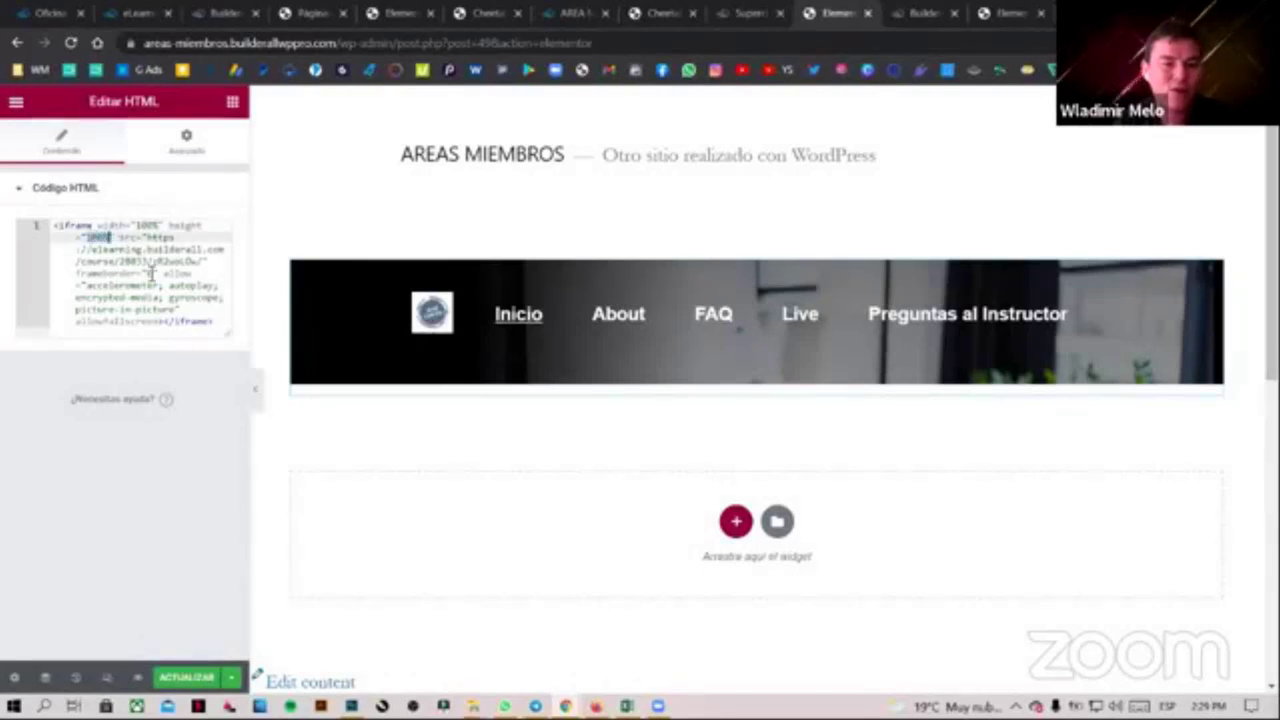
pyautogui.write('700')
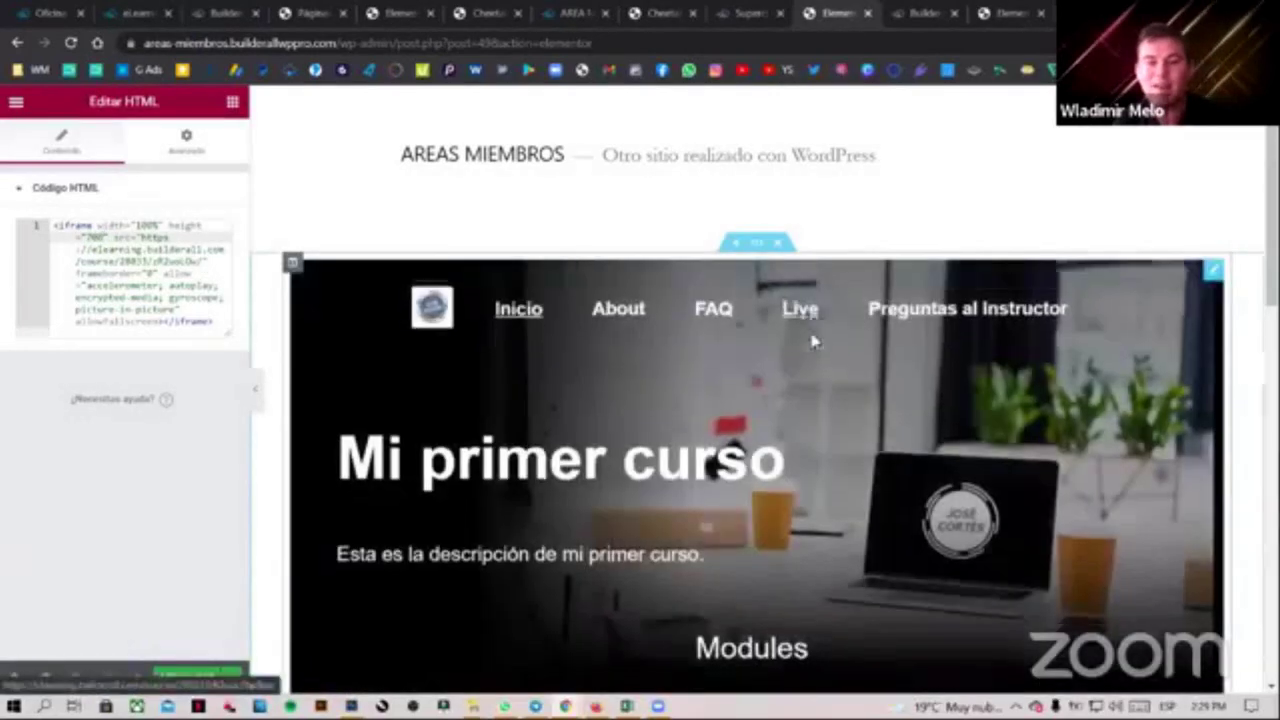
# Select the course URL in the iframe's src attribute
pyautogui.scroll(-1, 1249, 466)
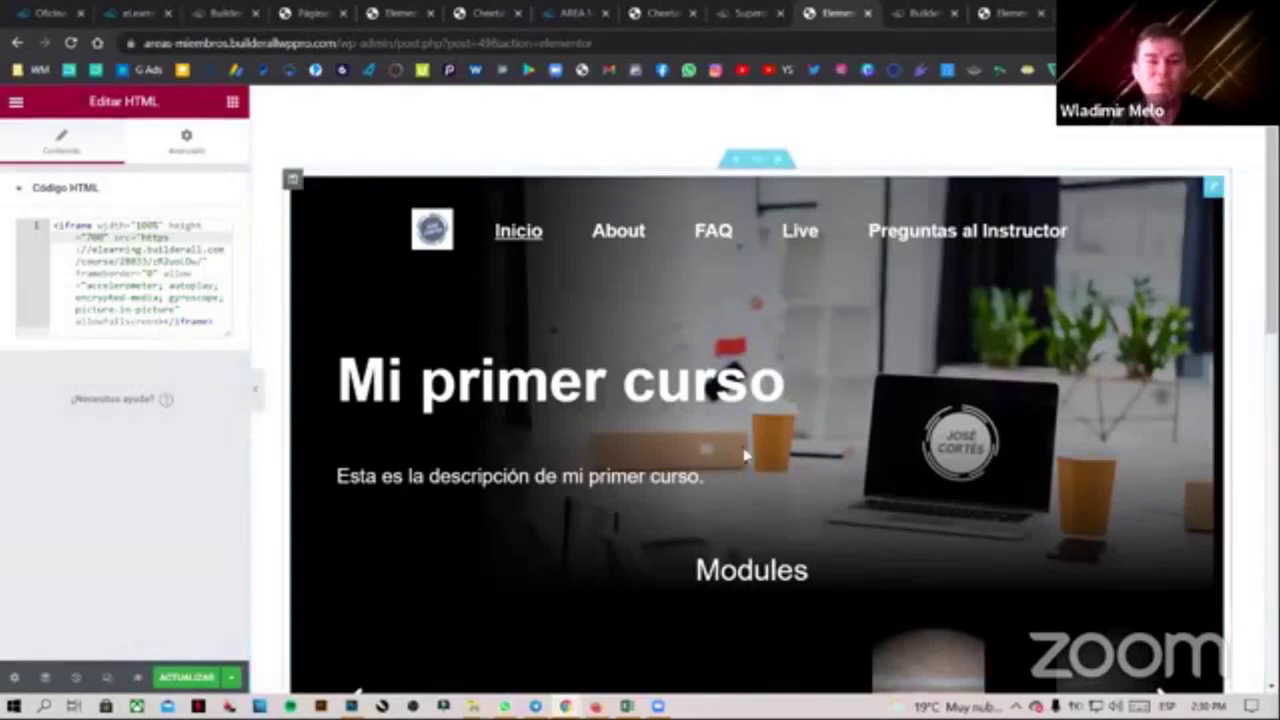
pyautogui.scroll(-1, 837, 500)
pyautogui.scroll(-2, 850, 510)
pyautogui.scroll(3, 866, 523)
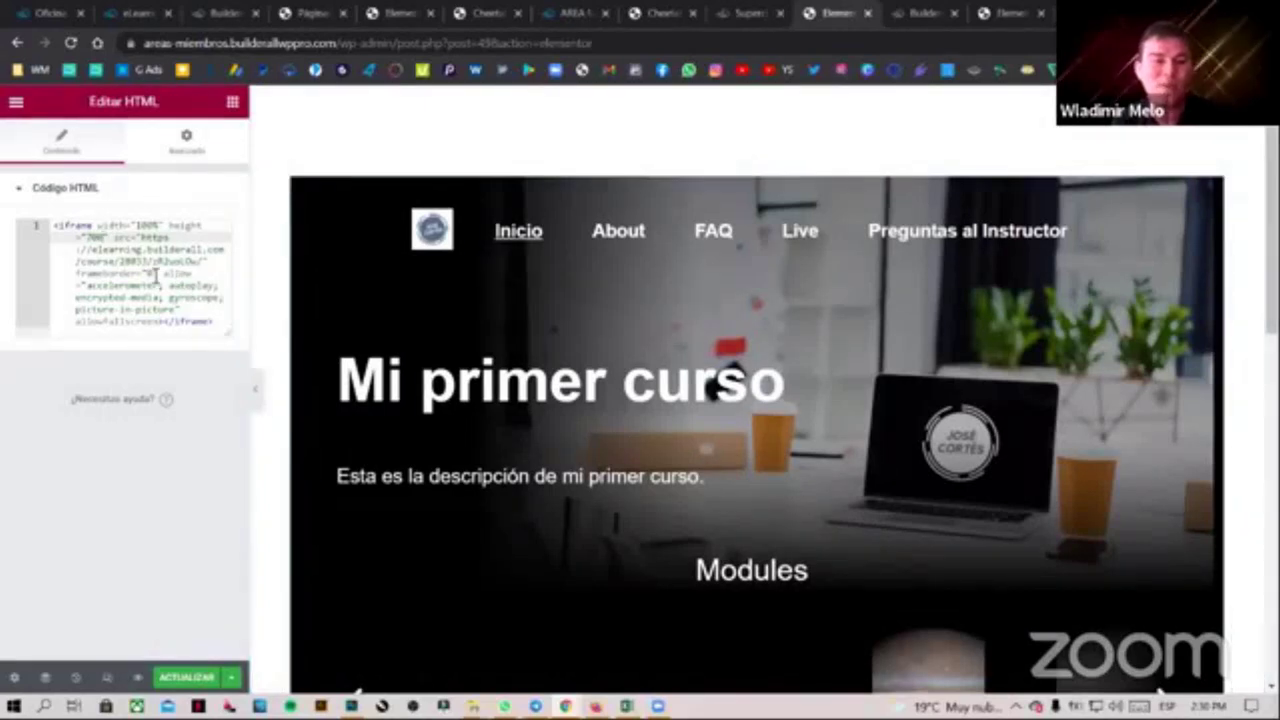
pyautogui.moveTo(141, 237); pyautogui.dragTo(207, 262)
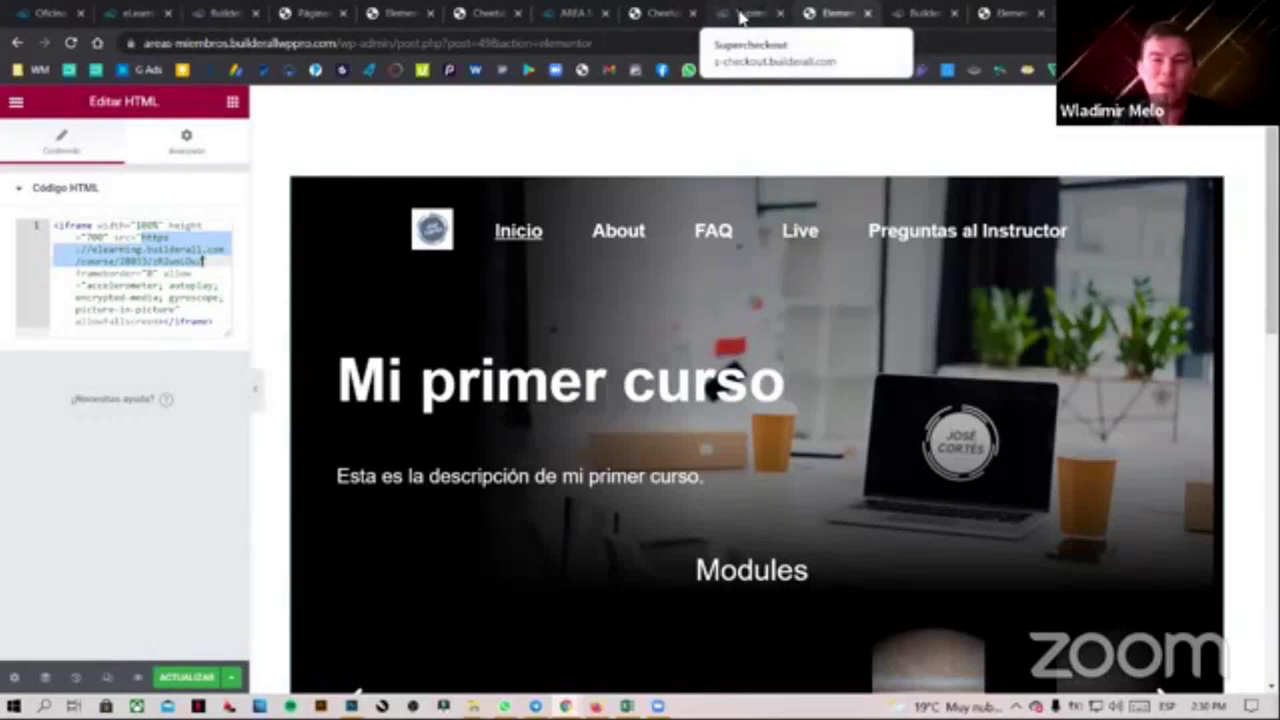
pyautogui.click(488, 13)
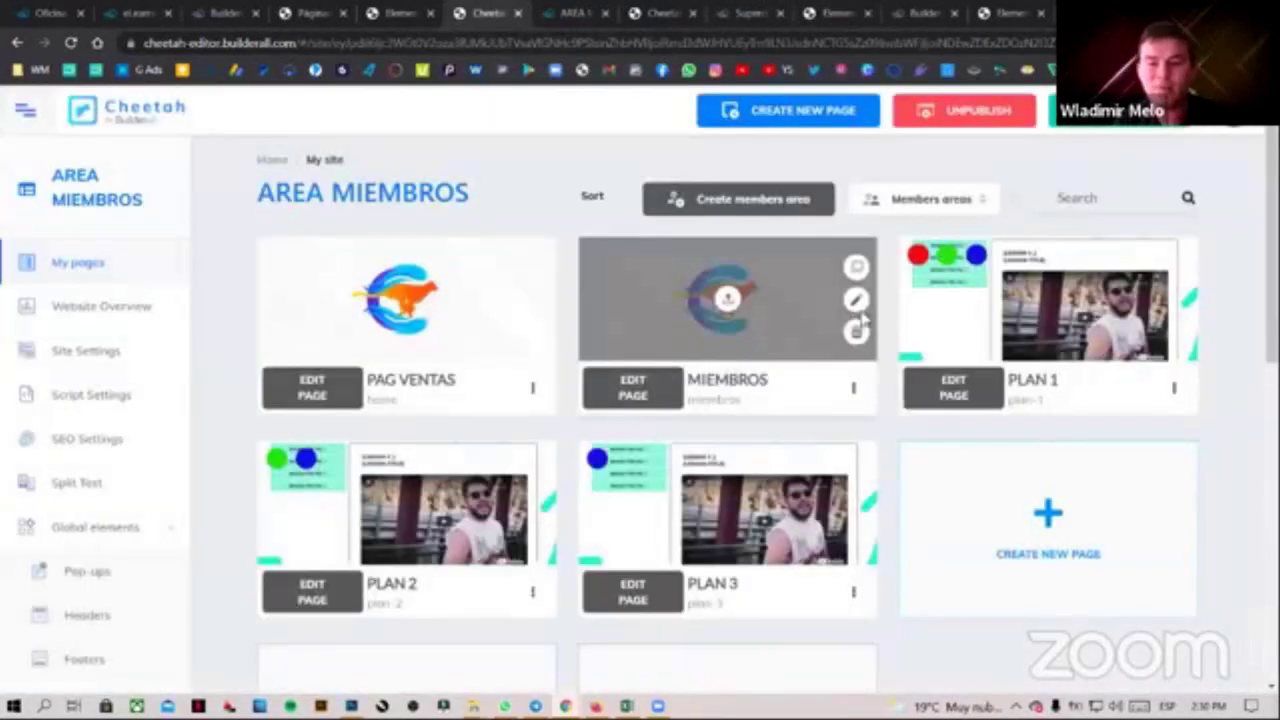
# Open the live PLAN 2 members login page and copy its web address
pyautogui.click(533, 593)
pyautogui.click(472, 489)
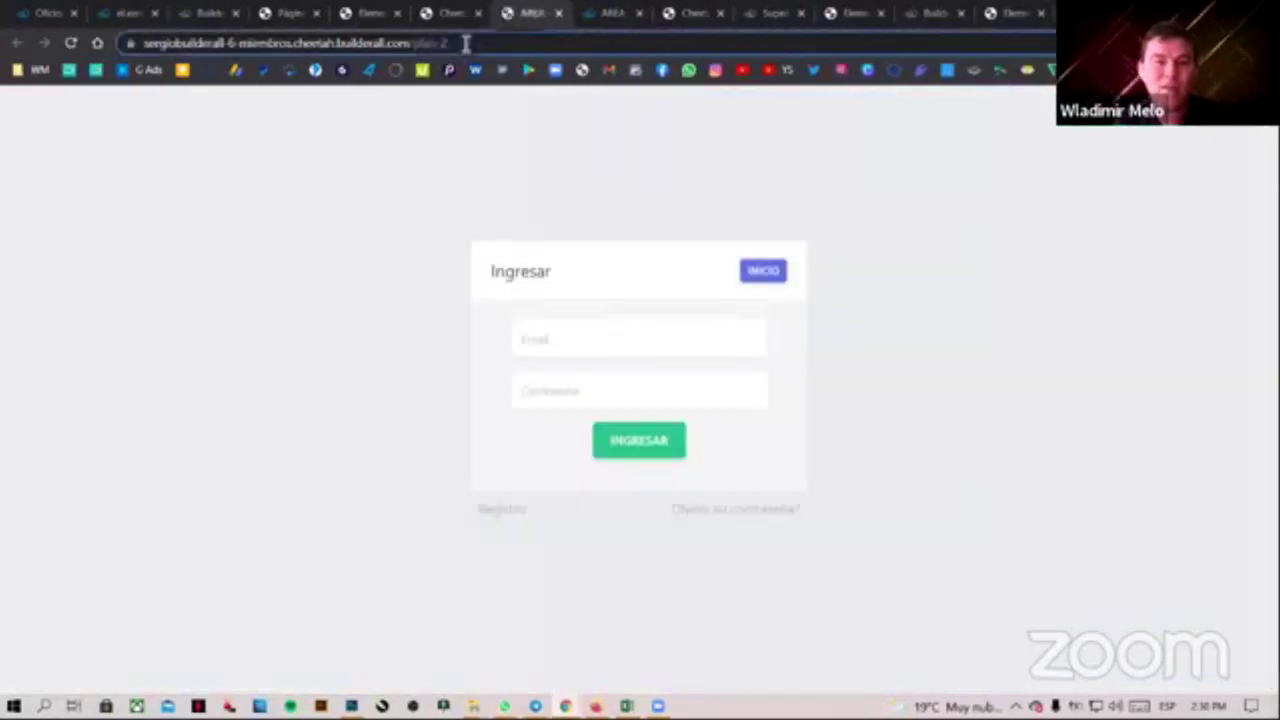
pyautogui.click(430, 43)
pyautogui.hotkey('ctrl', 'c')
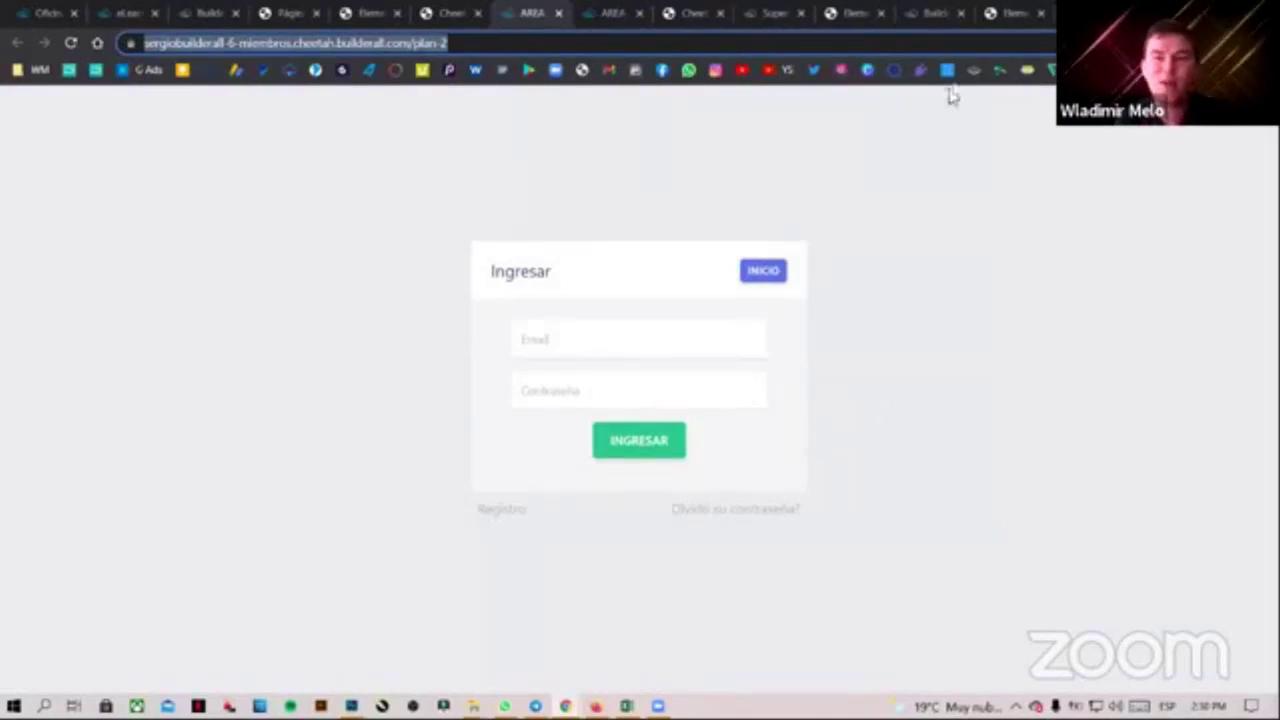
pyautogui.click(824, 14)
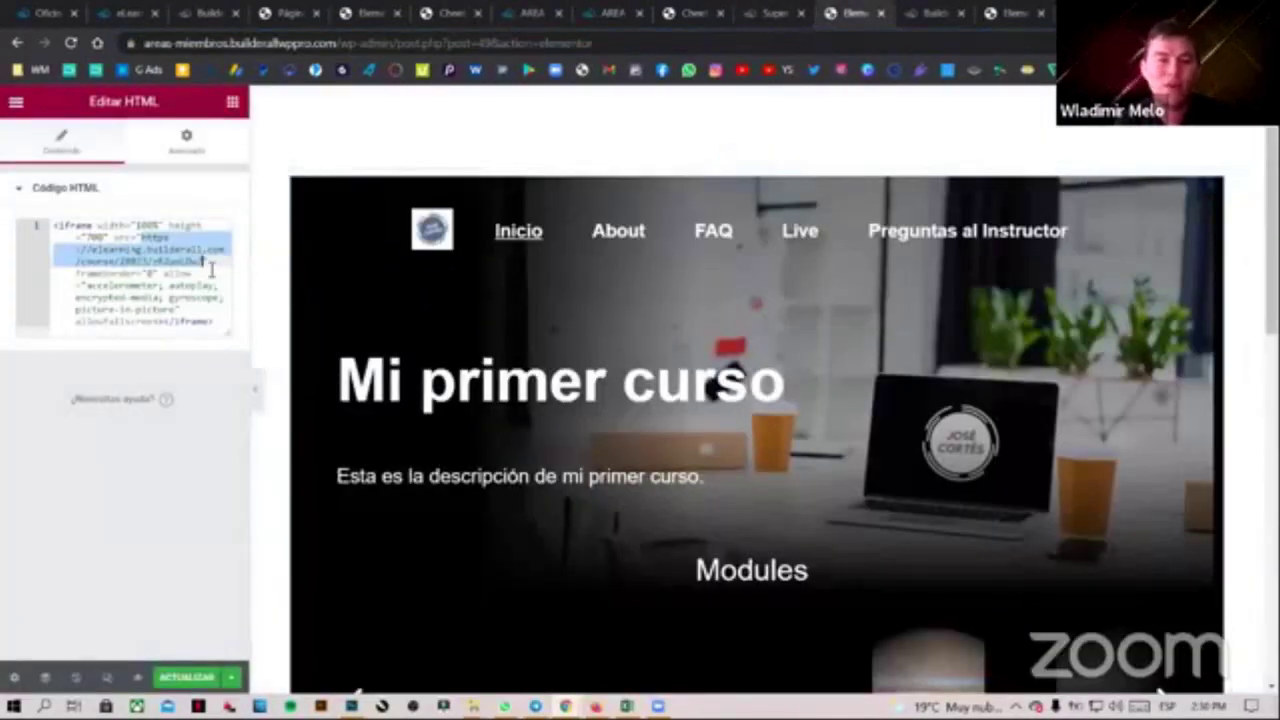
# Replace the course URL in the iframe with the PLAN 2 login address and save with Actualizar
pyautogui.press('BackSpace')
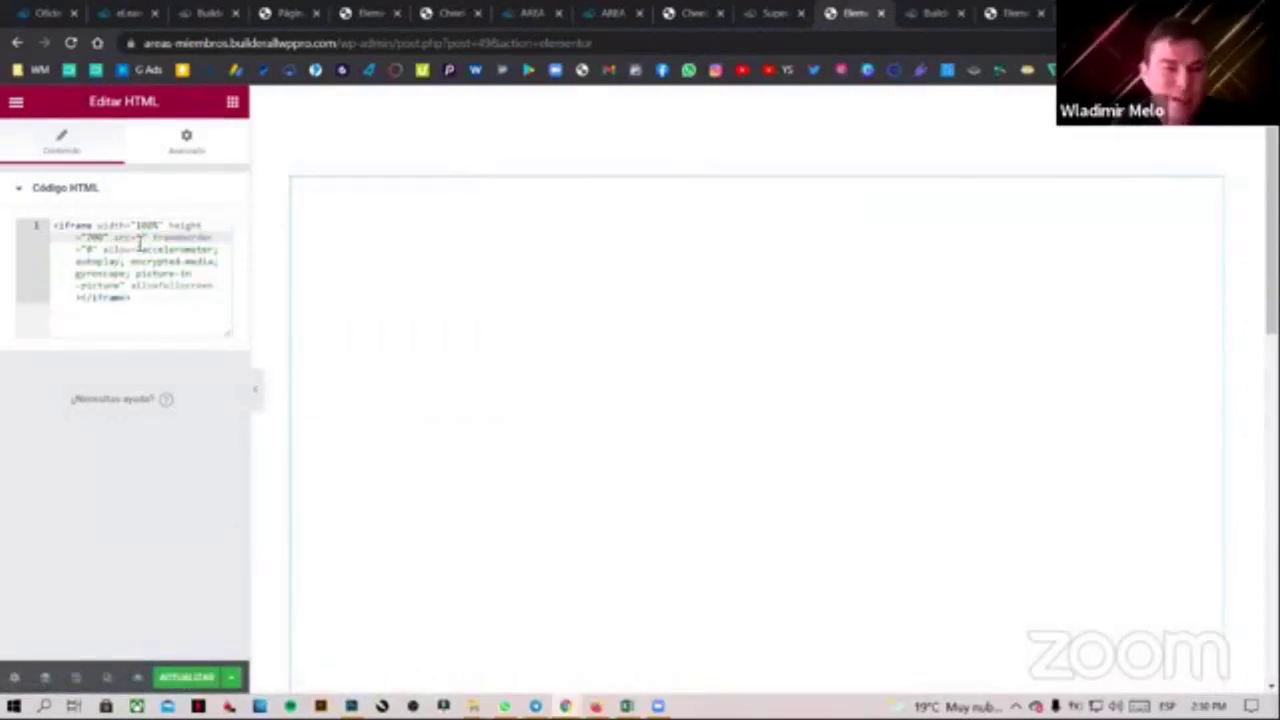
pyautogui.hotkey('ctrl', 'v')
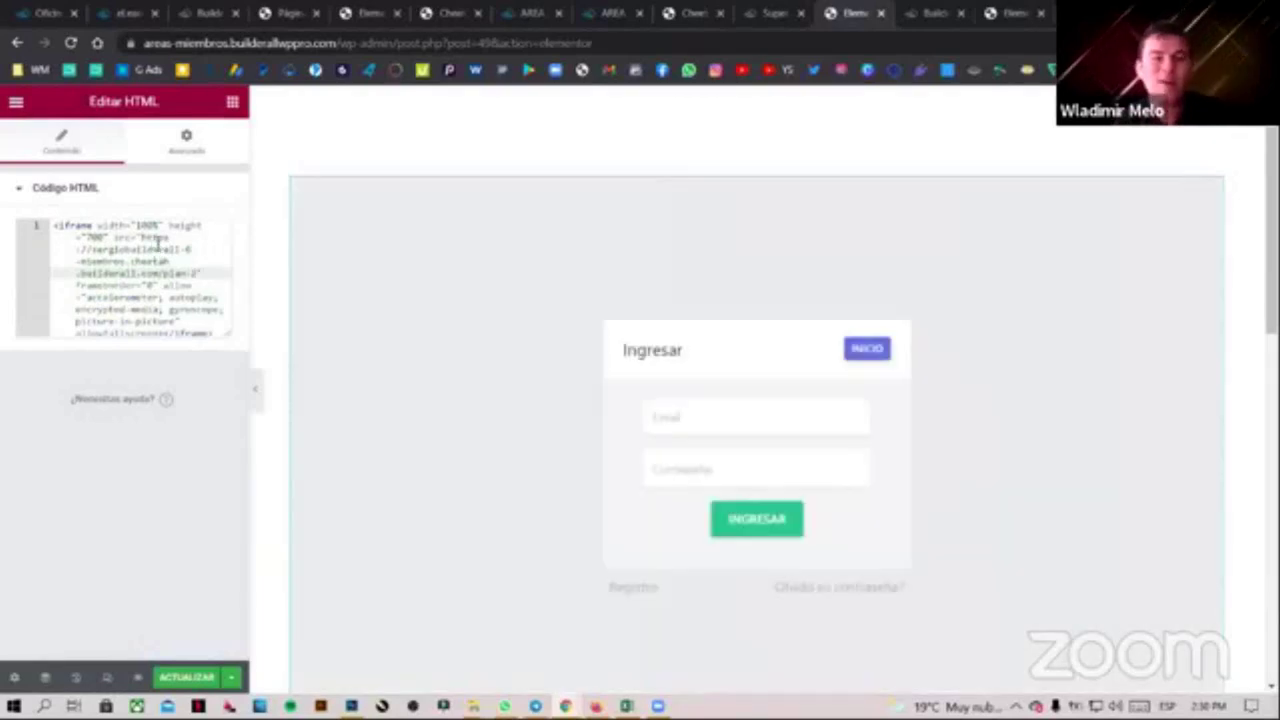
pyautogui.click(258, 388)
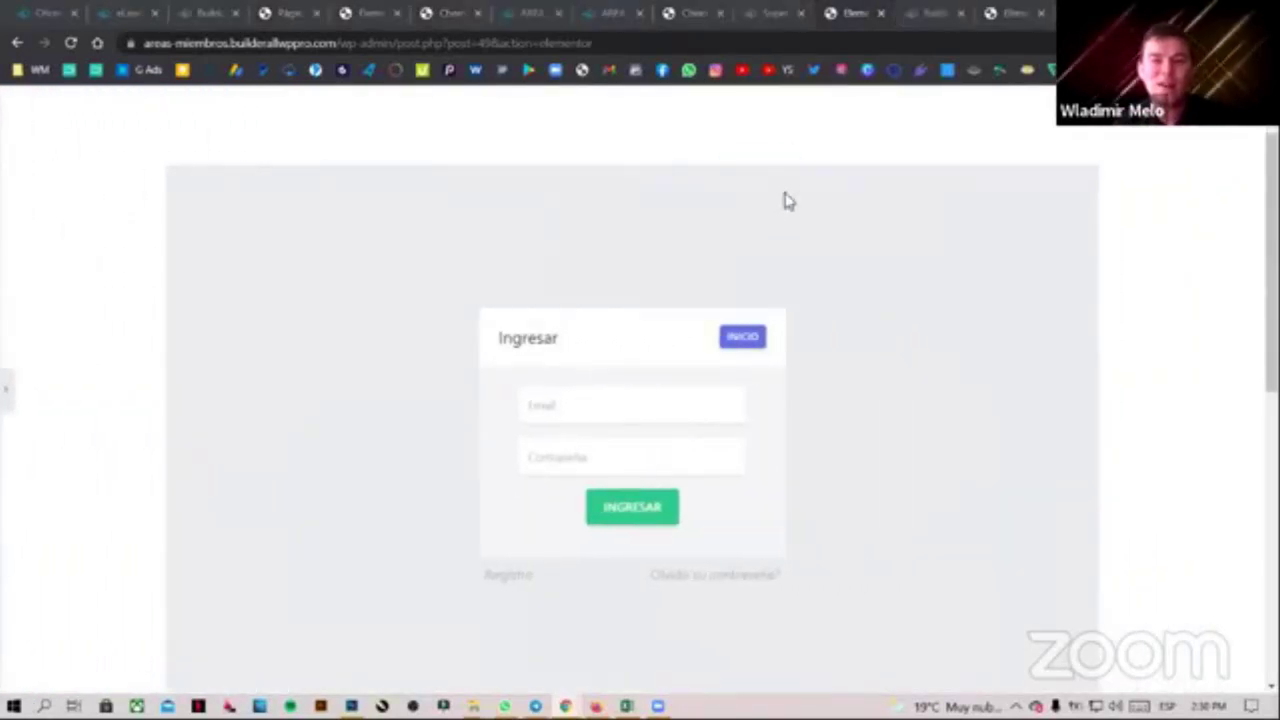
pyautogui.scroll(-3, 791, 463)
pyautogui.scroll(4, 800, 457)
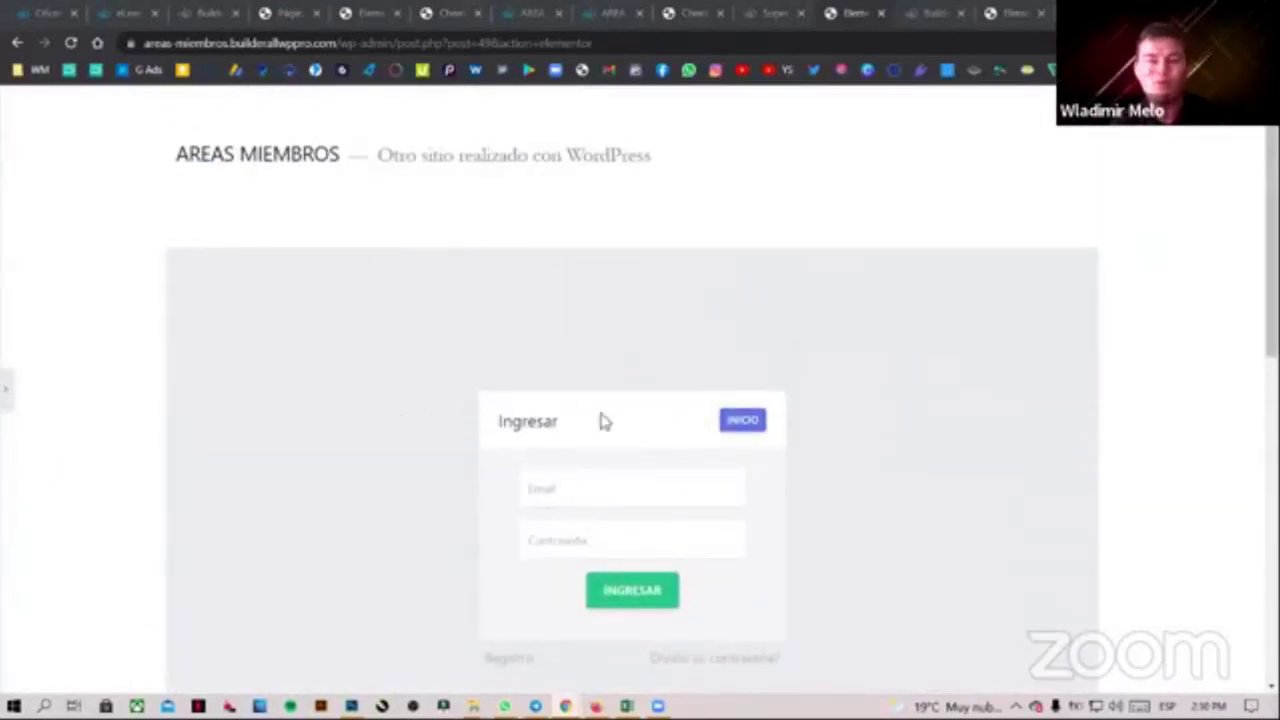
pyautogui.scroll(-1, 600, 420)
pyautogui.click(20, 400)
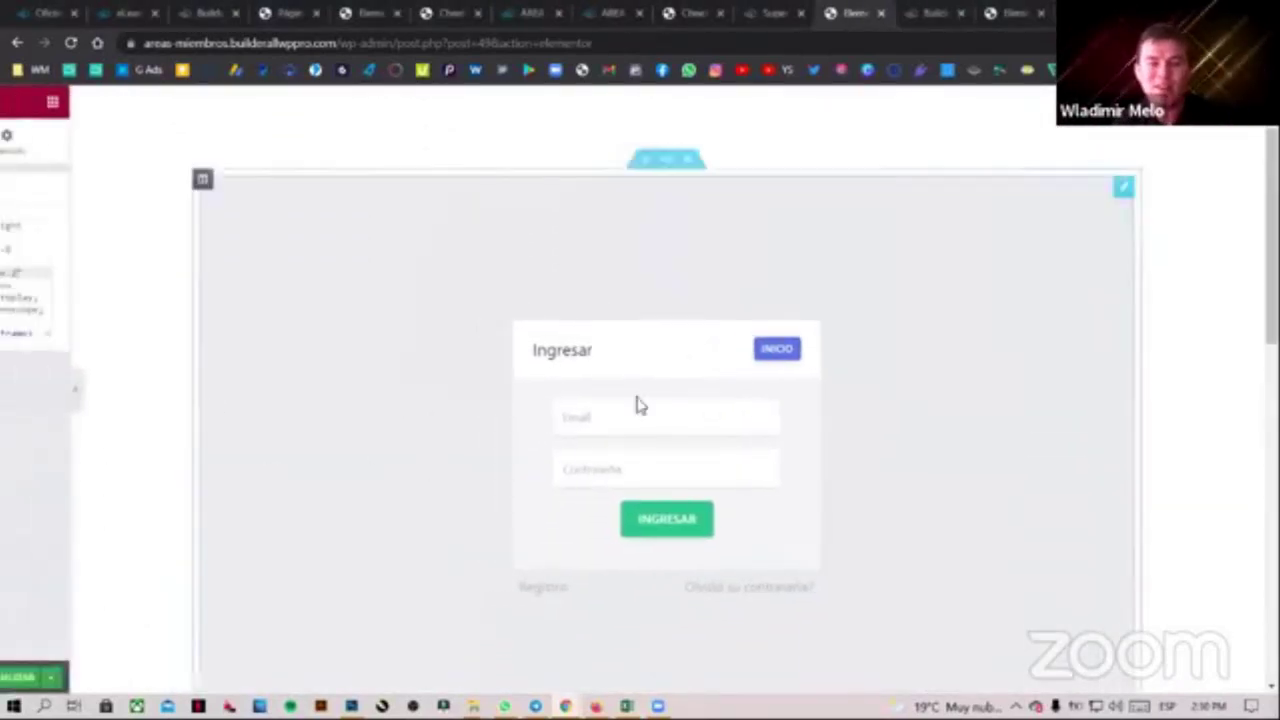
pyautogui.click(183, 678)
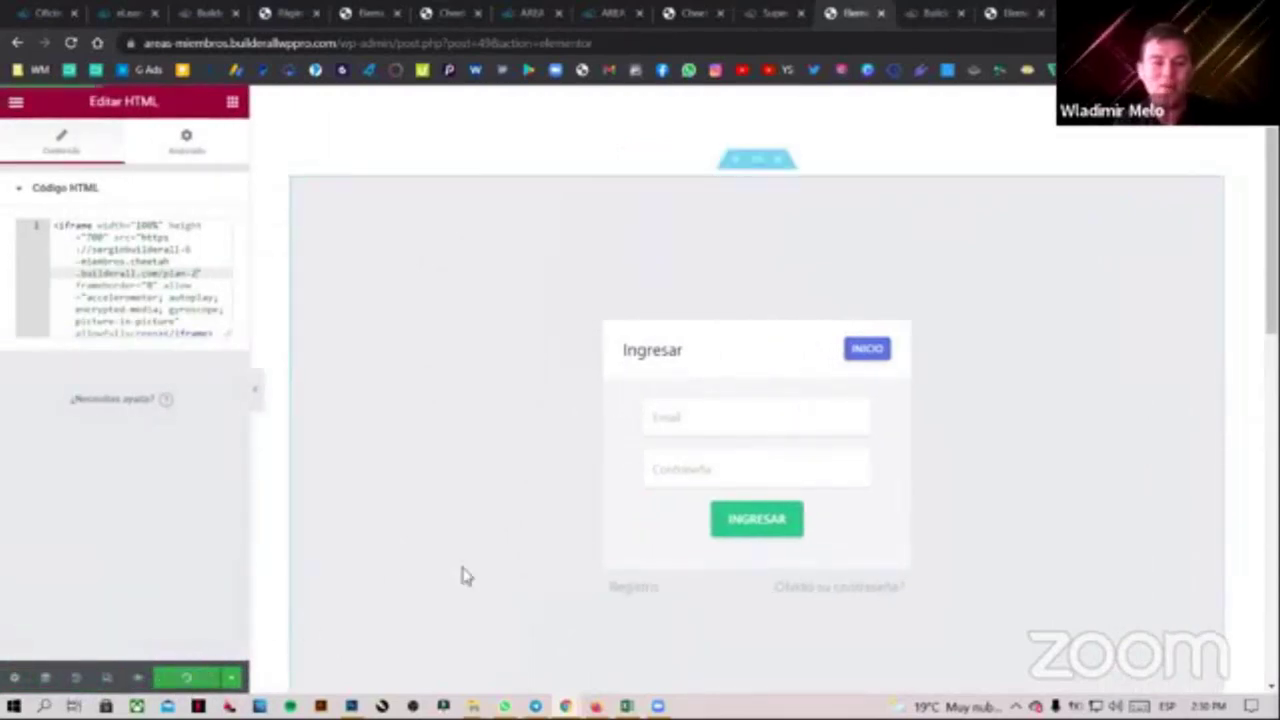
pyautogui.scroll(1, 700, 285)
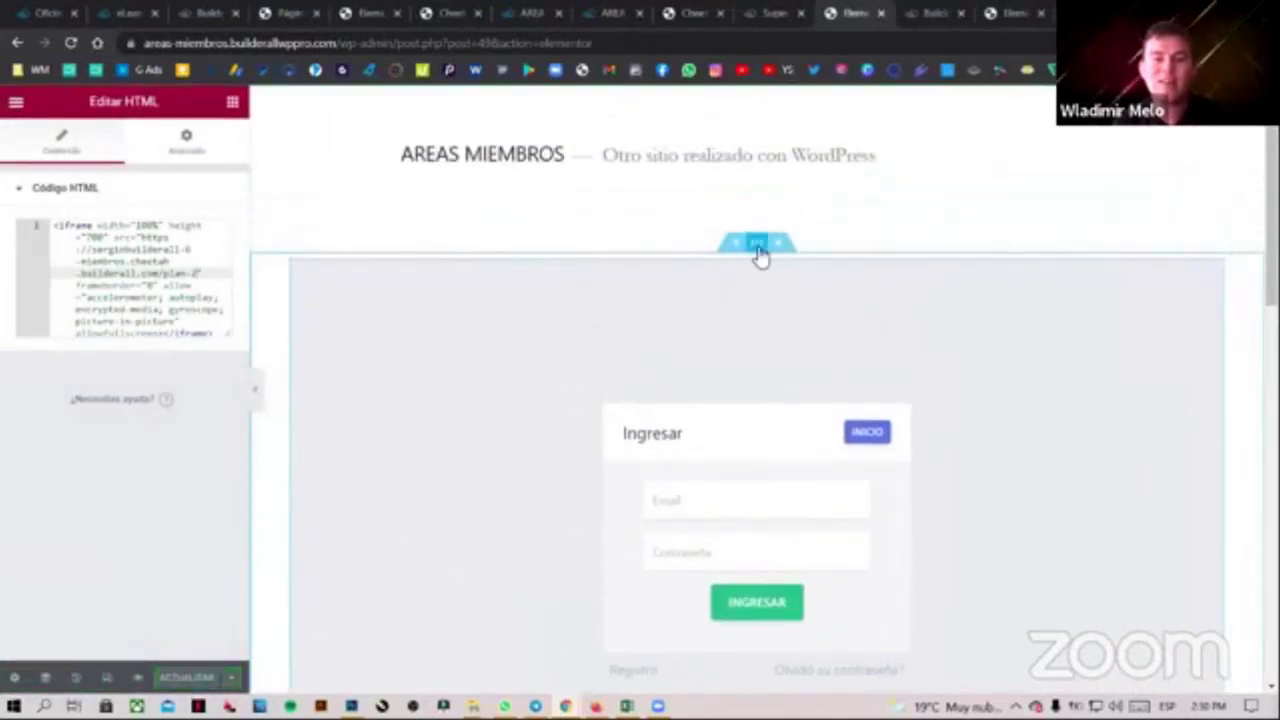
# Make the login section full width (Ancho completo) with a minimum height of 100 and save
pyautogui.click(757, 244)
pyautogui.click(165, 229)
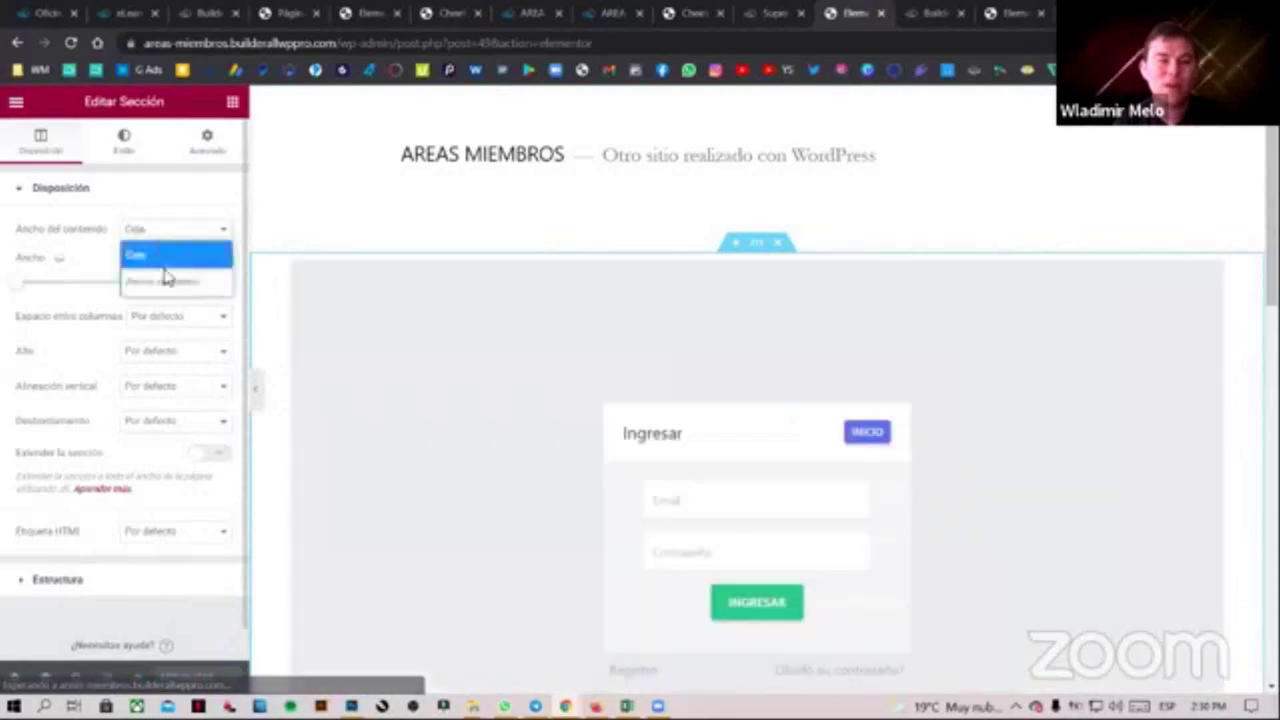
pyautogui.click(166, 277)
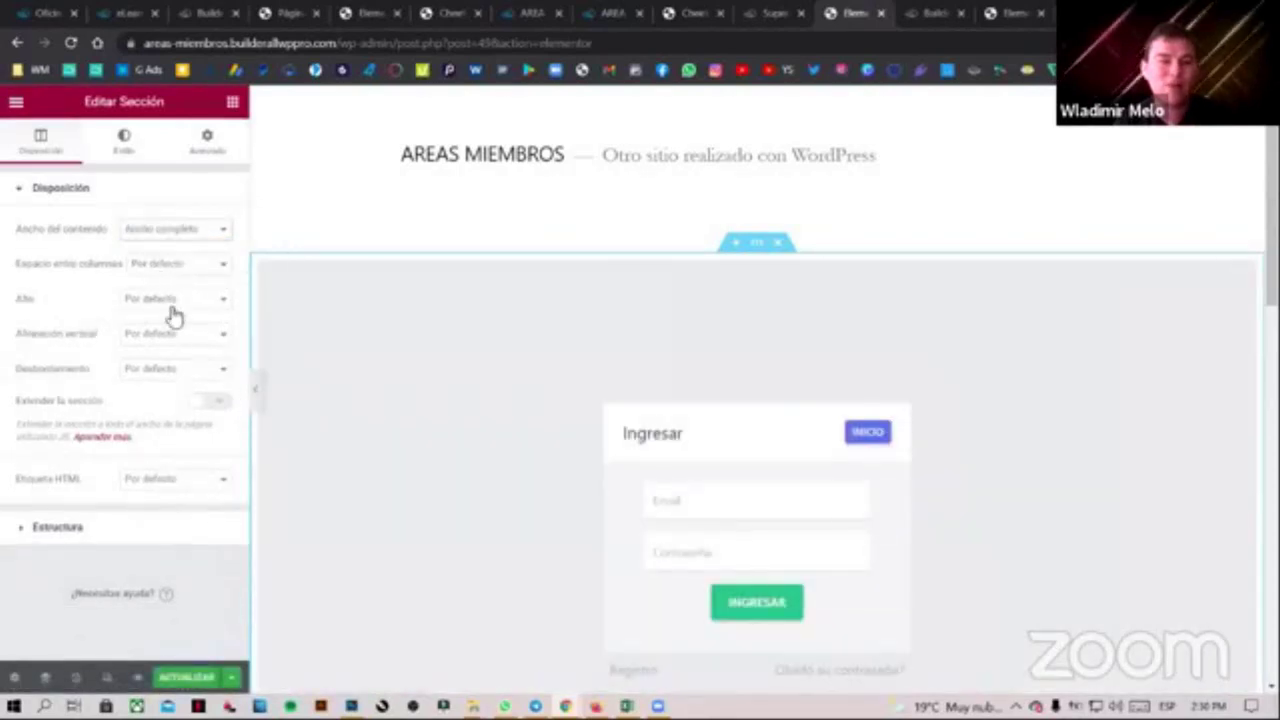
pyautogui.click(188, 302)
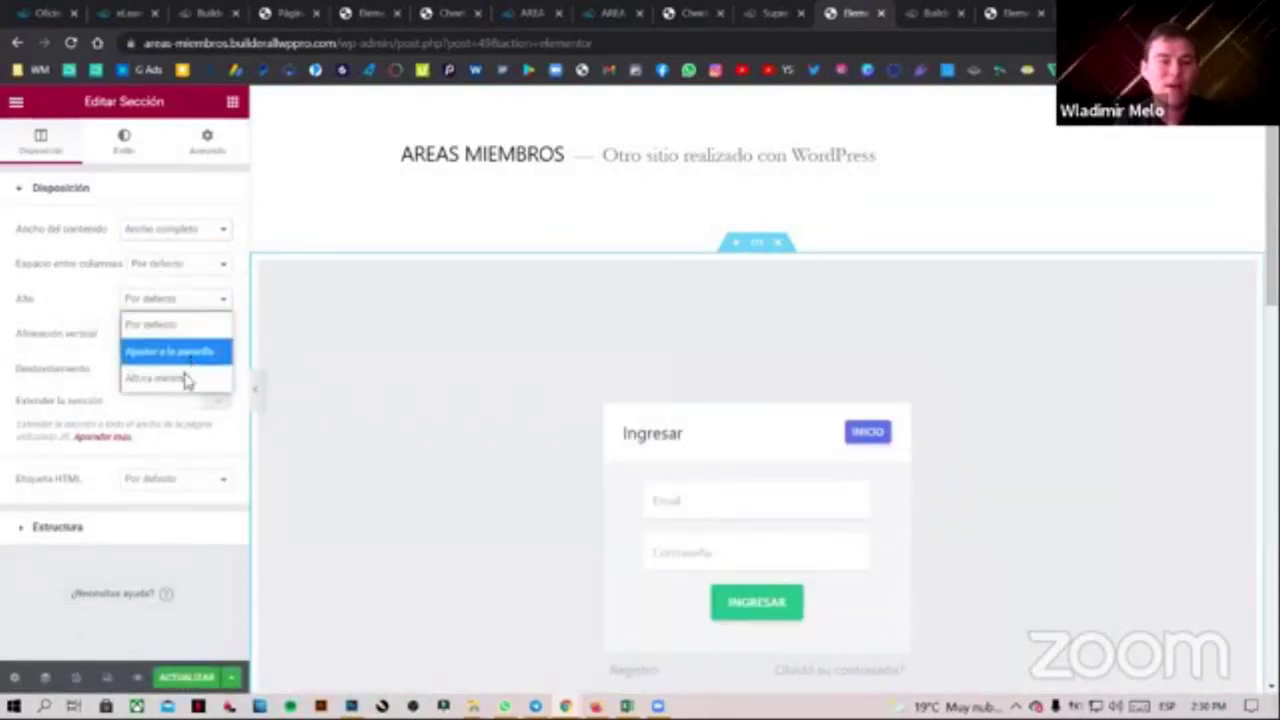
pyautogui.click(186, 378)
pyautogui.click(212, 338)
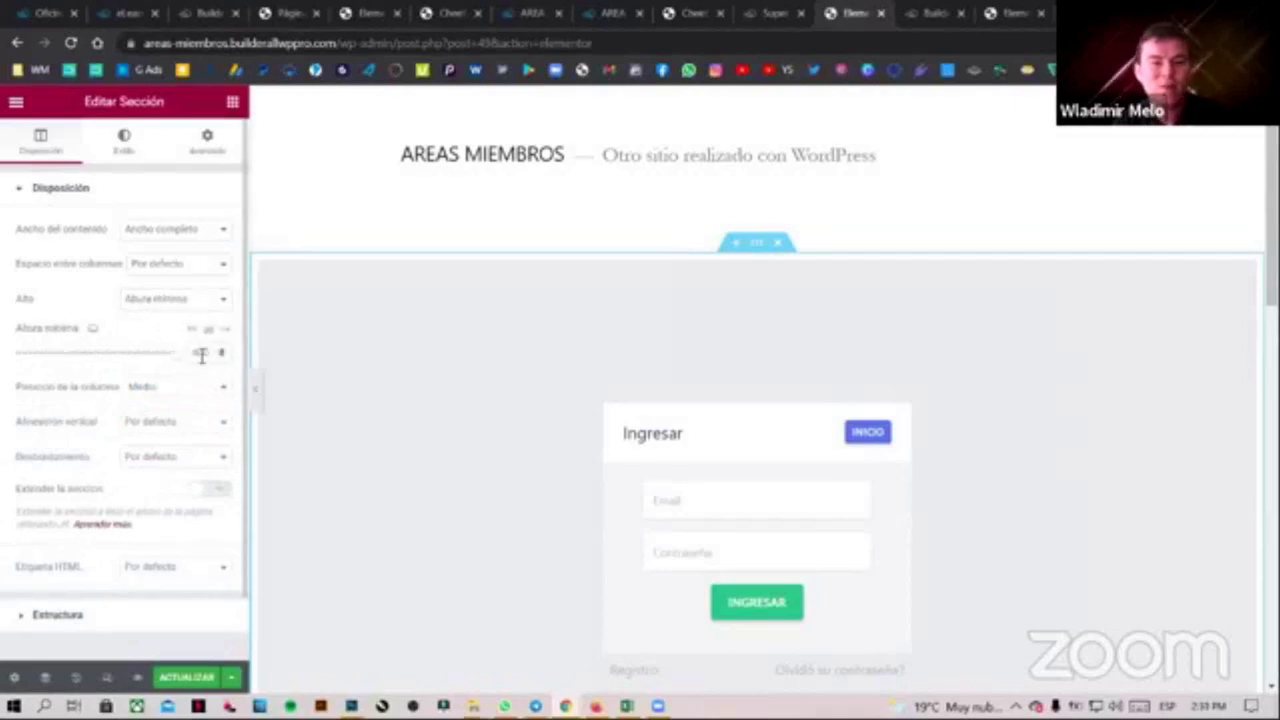
pyautogui.click(180, 354)
pyautogui.click(186, 677)
# Set the page's Estructura de página to Cheetah canvas and preview the reloaded page
pyautogui.click(256, 390)
pyautogui.scroll(-5, 409, 400)
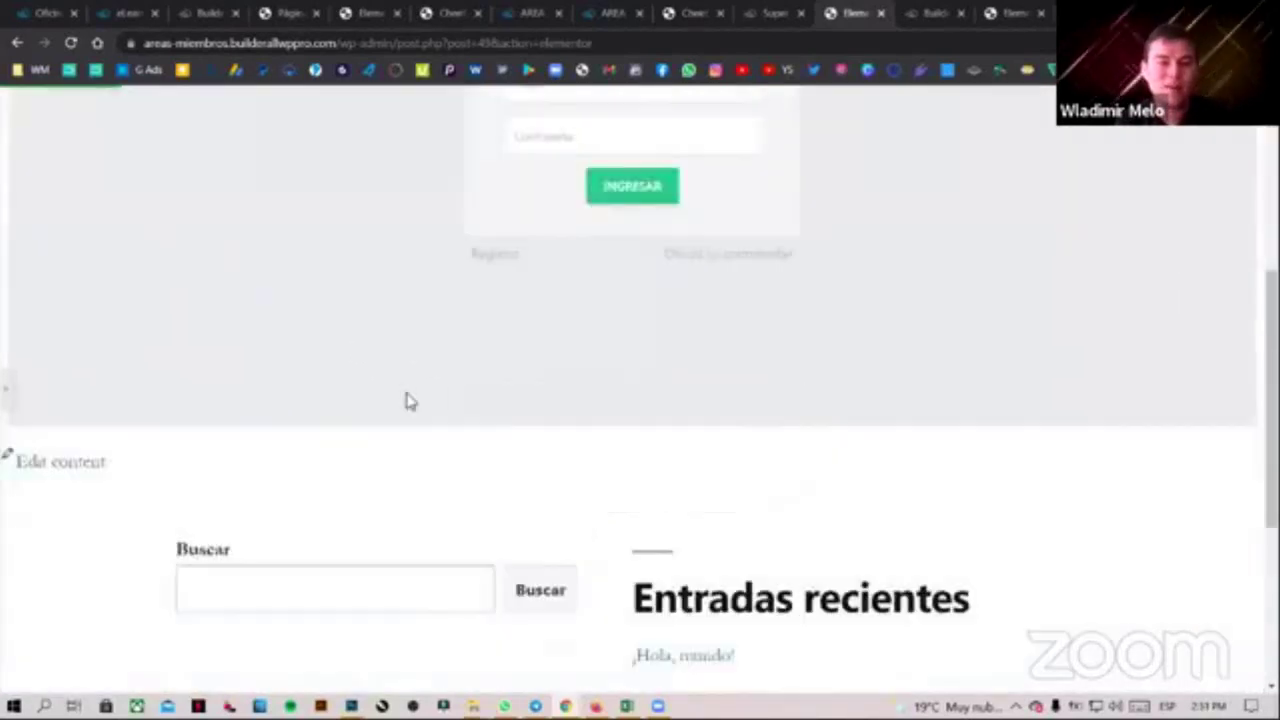
pyautogui.scroll(5, 409, 398)
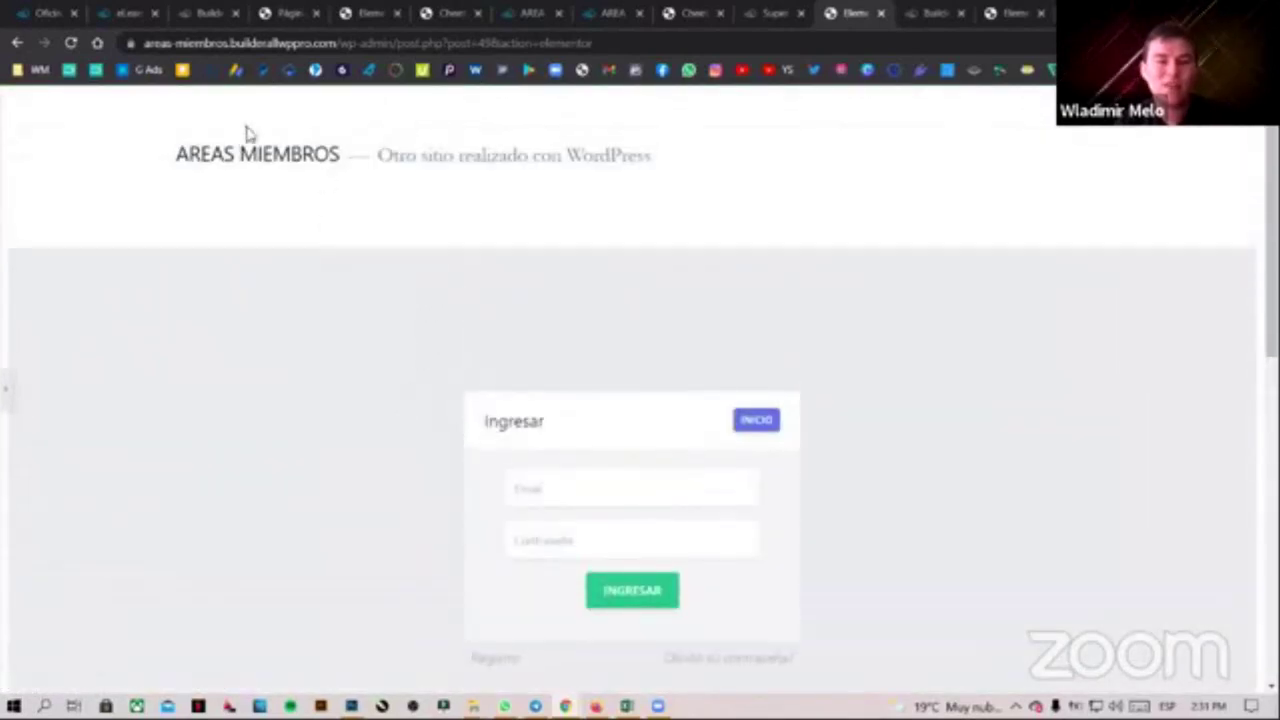
pyautogui.click(10, 390)
pyautogui.scroll(-7, 600, 351)
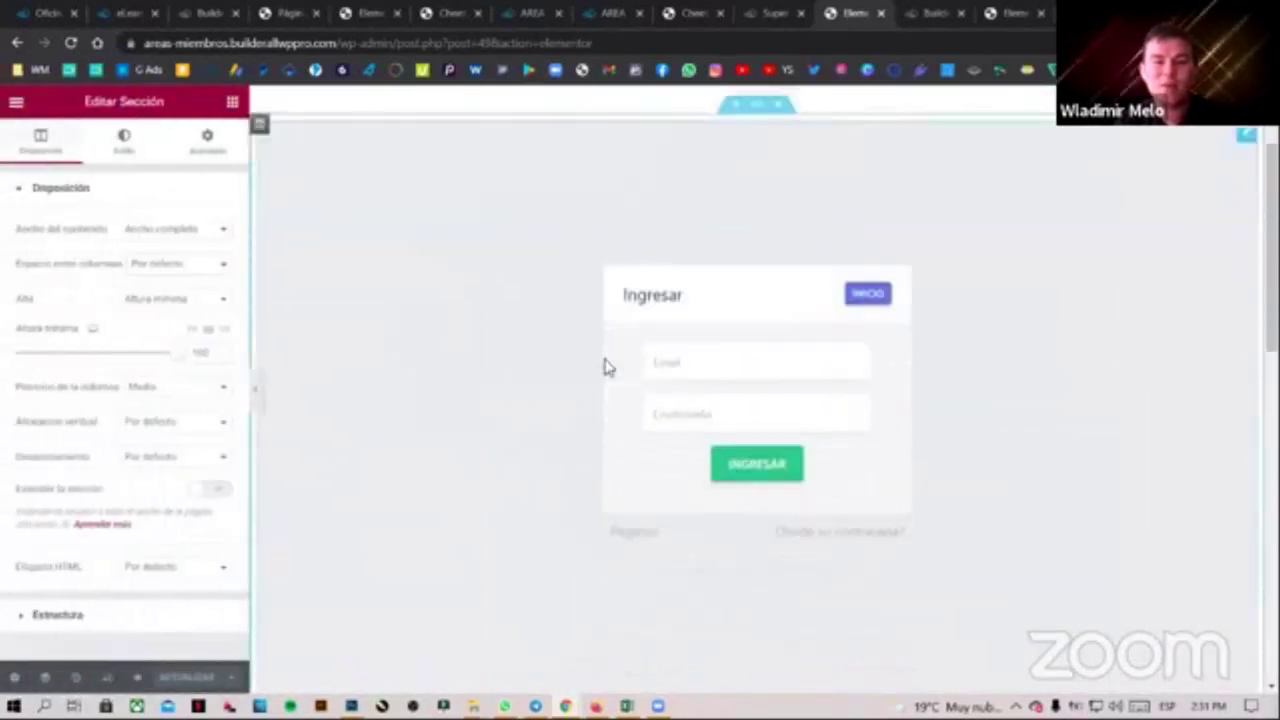
pyautogui.click(14, 678)
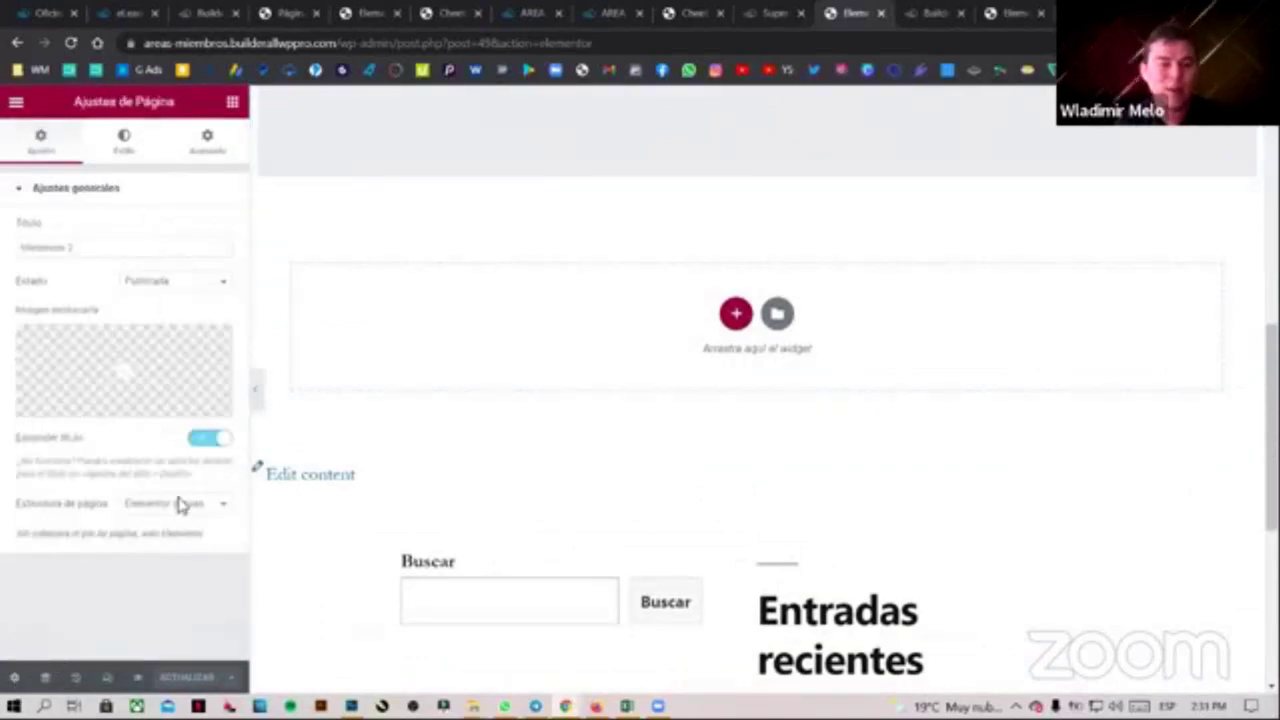
pyautogui.click(183, 504)
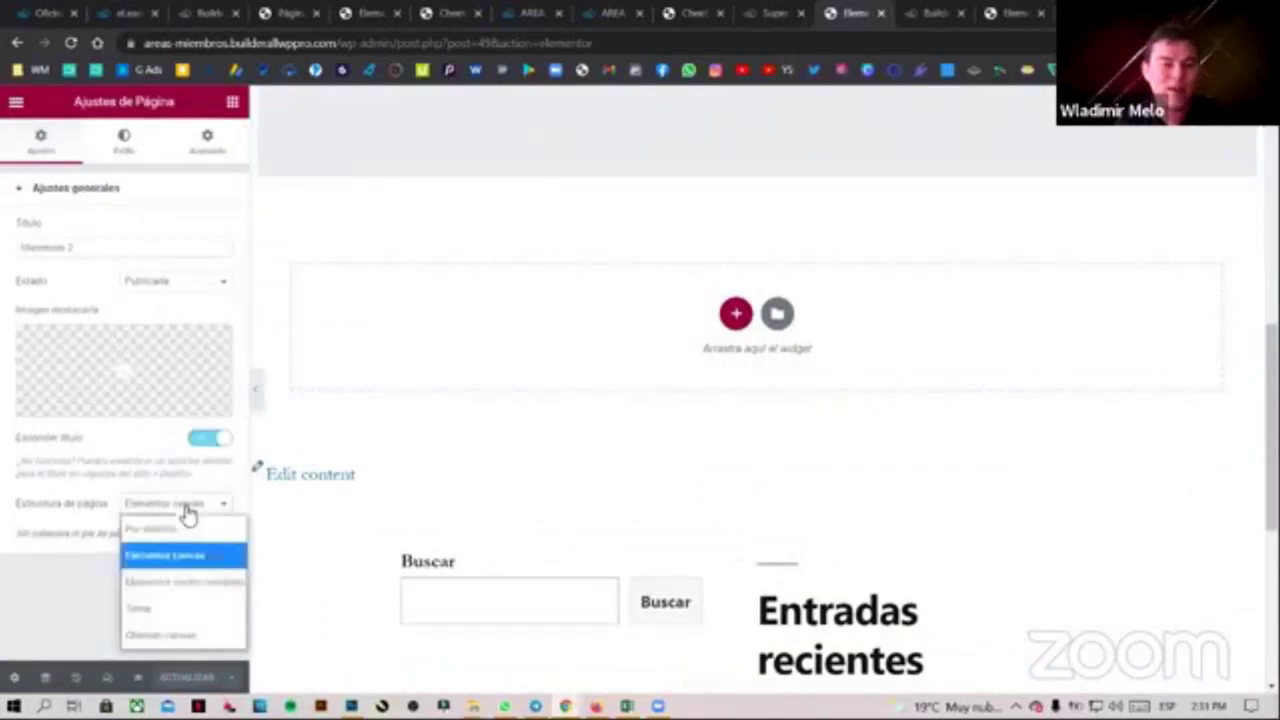
pyautogui.click(196, 636)
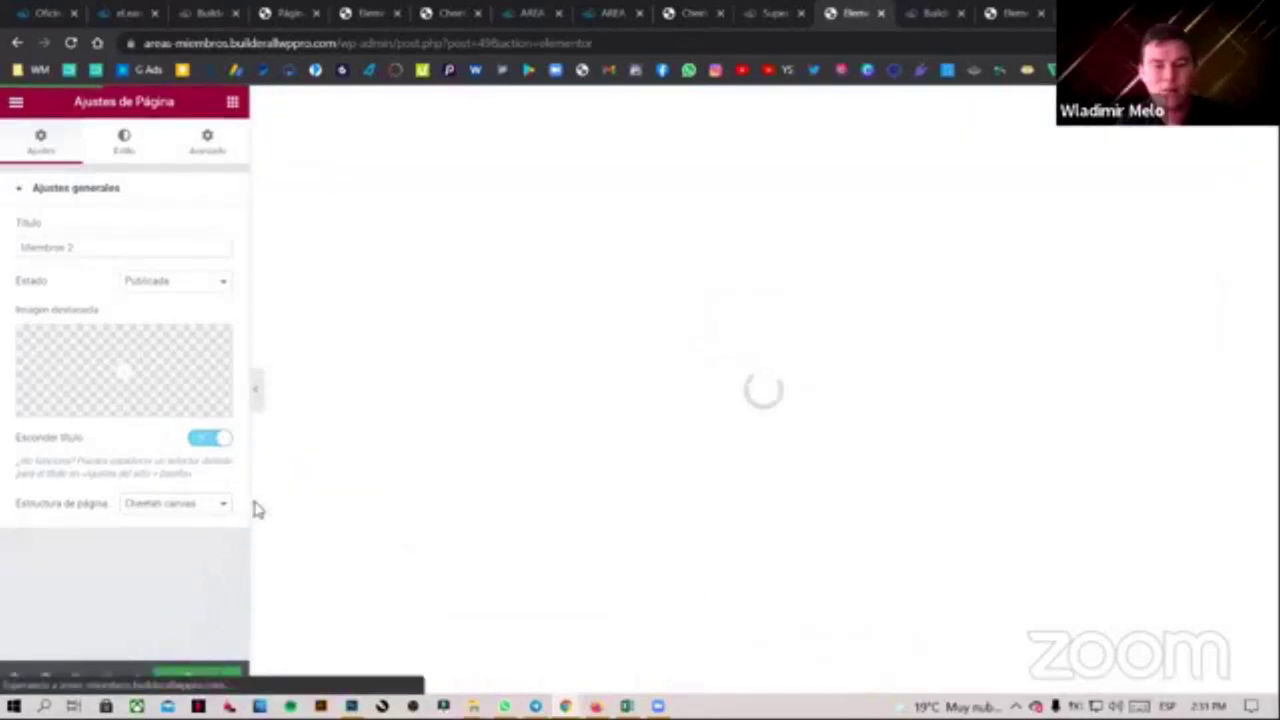
pyautogui.click(257, 400)
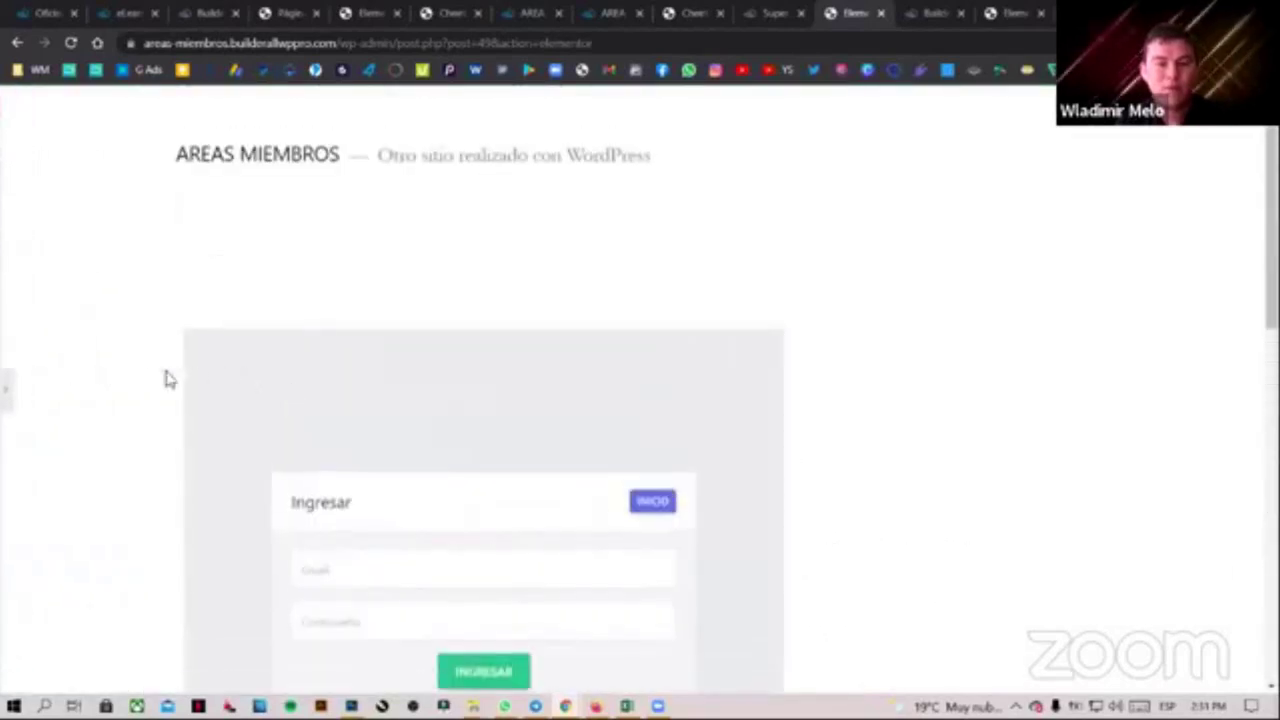
# Confirm Cheetah canvas as the page layout and save with Actualizar
pyautogui.click(7, 390)
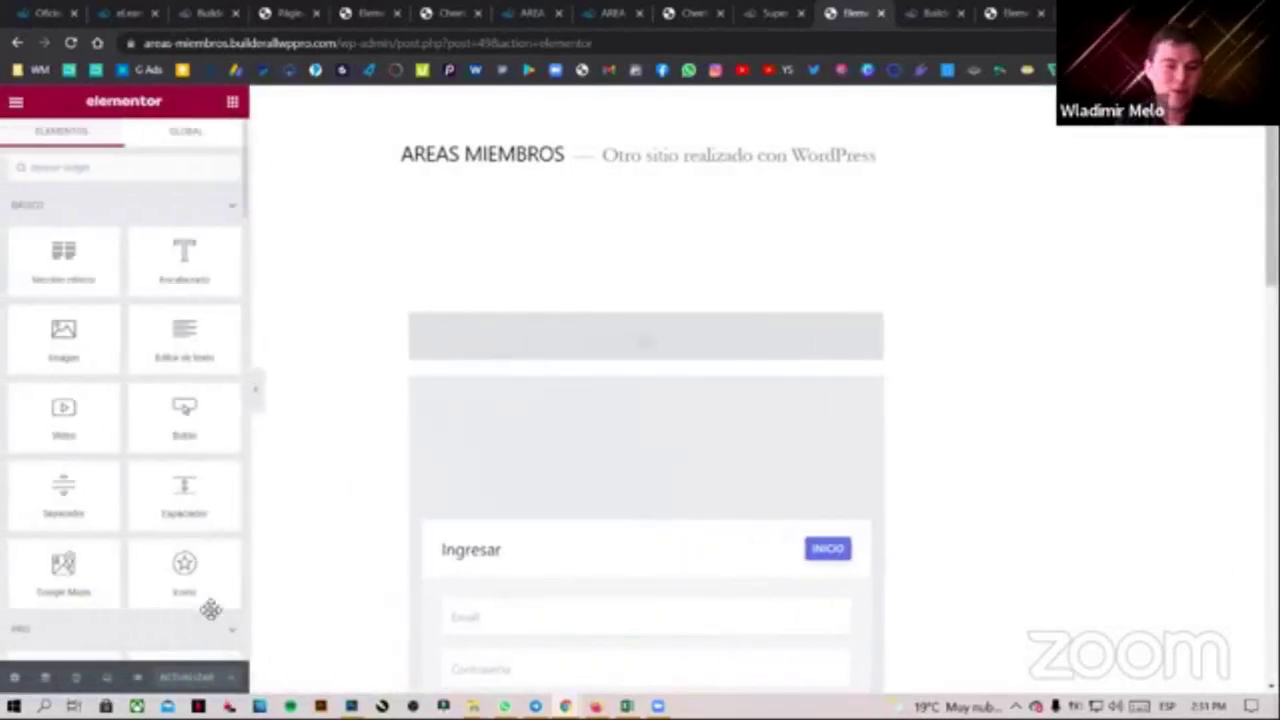
pyautogui.click(12, 679)
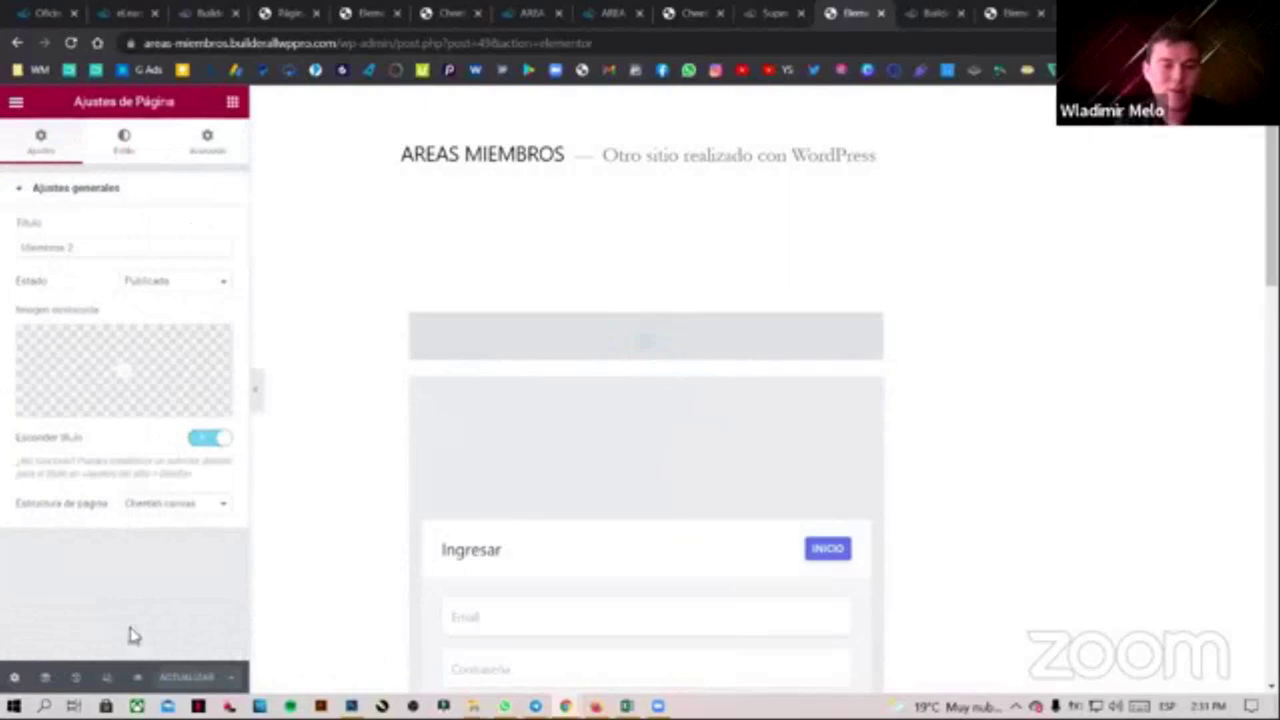
pyautogui.click(197, 506)
pyautogui.click(197, 563)
pyautogui.click(186, 679)
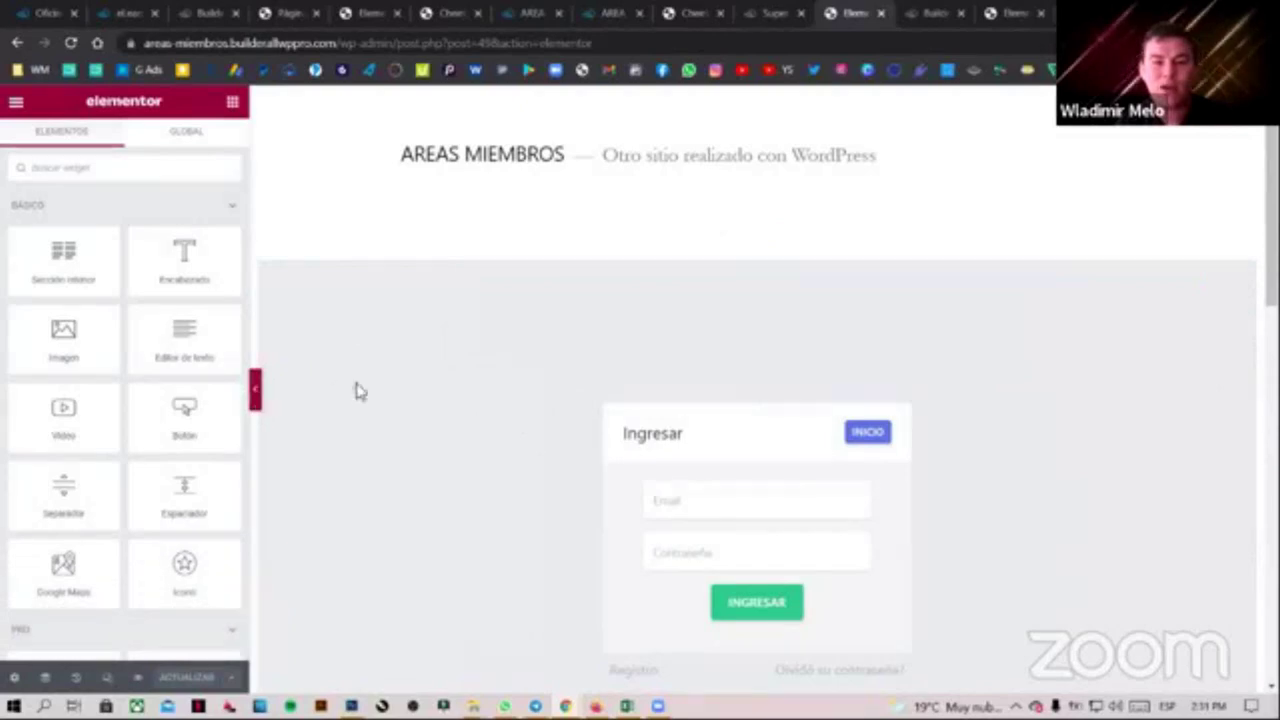
# Preview the full-screen login form, then open the published Miembros 2 page via Ver página
pyautogui.hotkey('ctrl', 'p')
pyautogui.moveTo(169, 149); pyautogui.dragTo(660, 180)
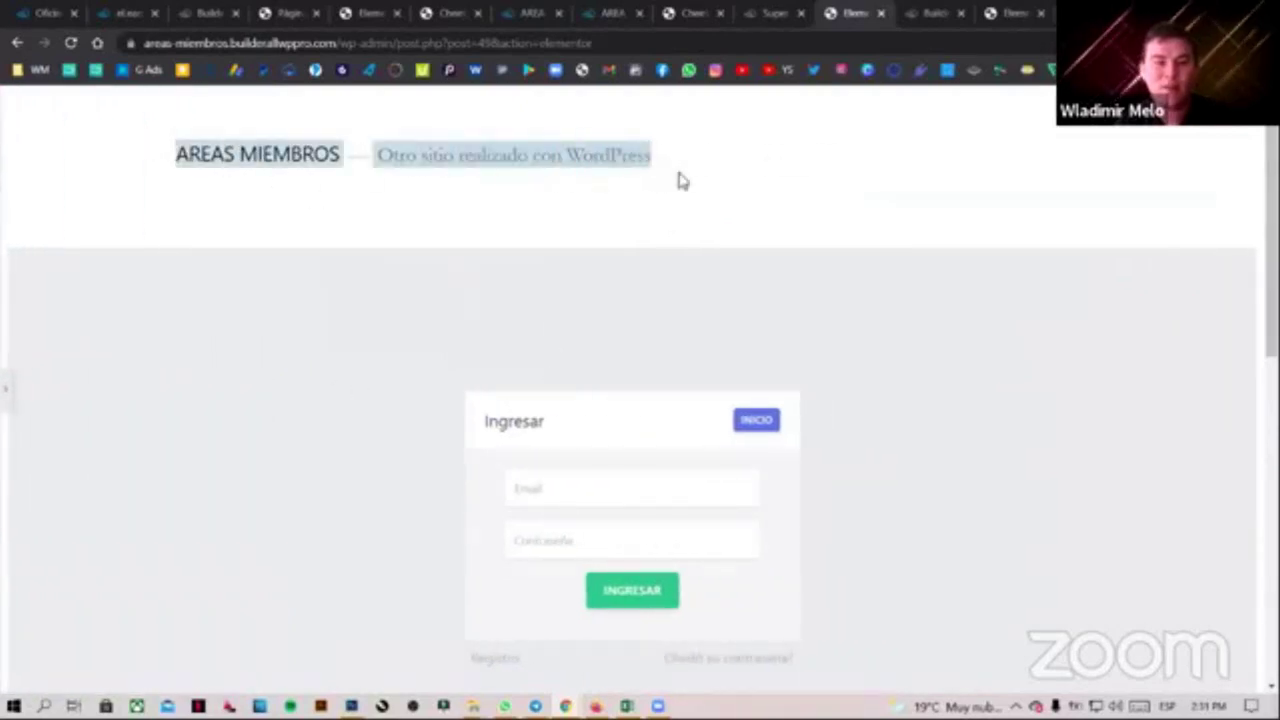
pyautogui.click(764, 194)
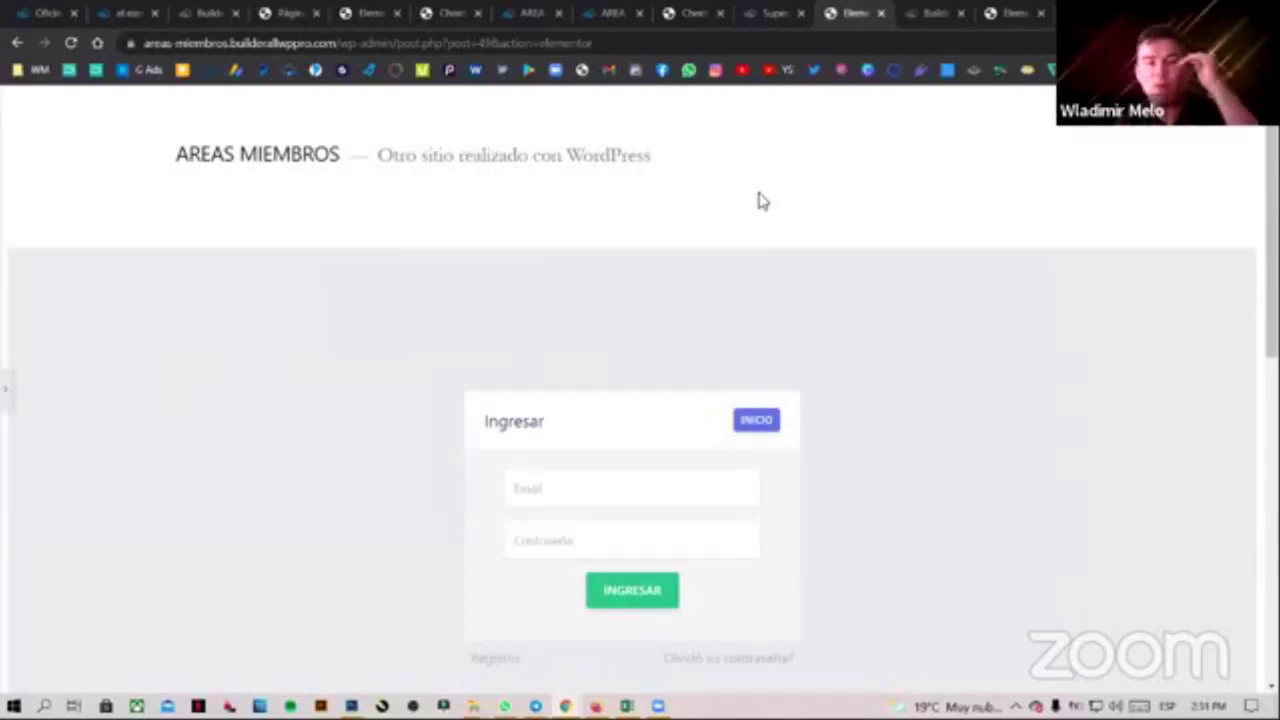
pyautogui.scroll(-8, 800, 350)
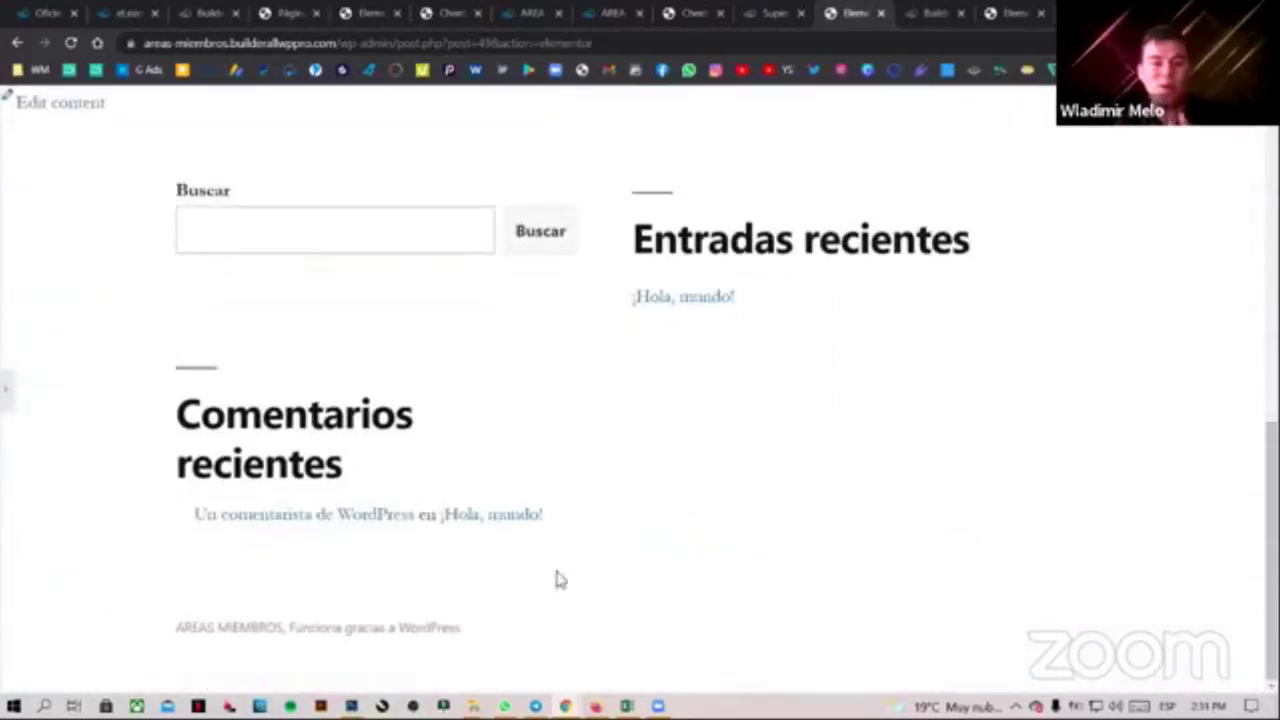
pyautogui.scroll(3, 620, 560)
pyautogui.scroll(4, 668, 545)
pyautogui.scroll(-2, 691, 503)
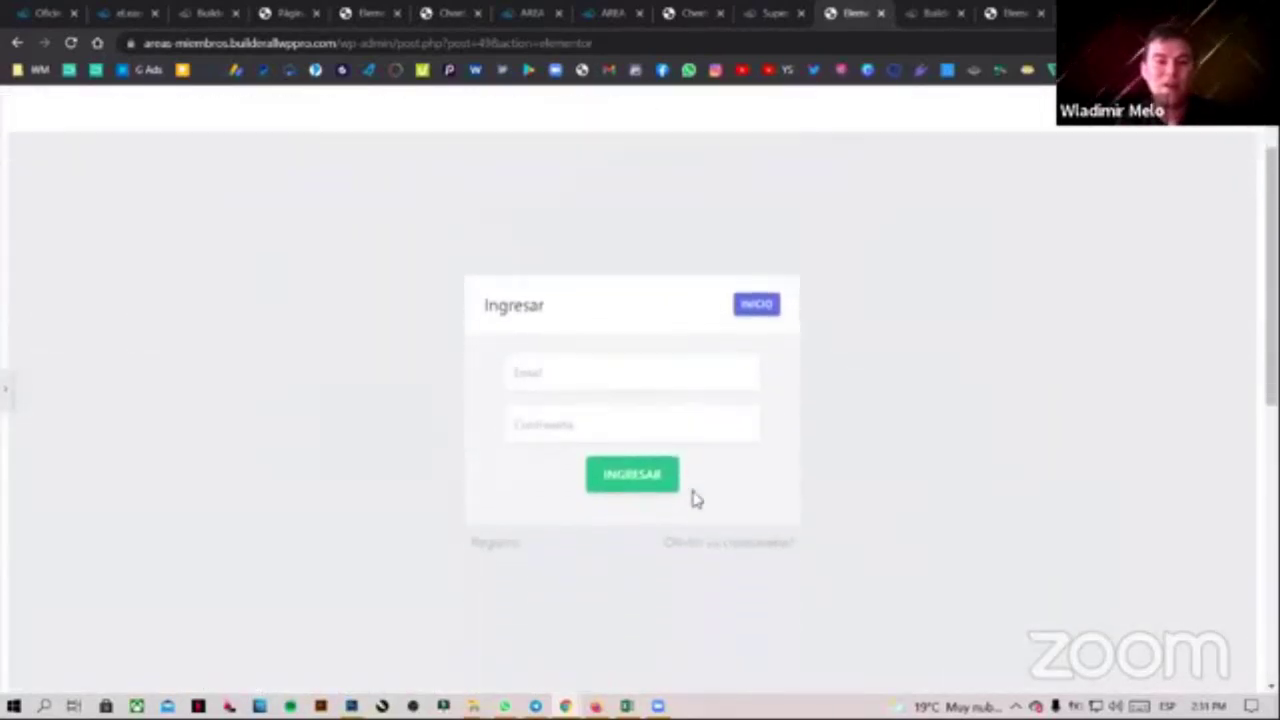
pyautogui.scroll(1, 766, 443)
pyautogui.click(6, 389)
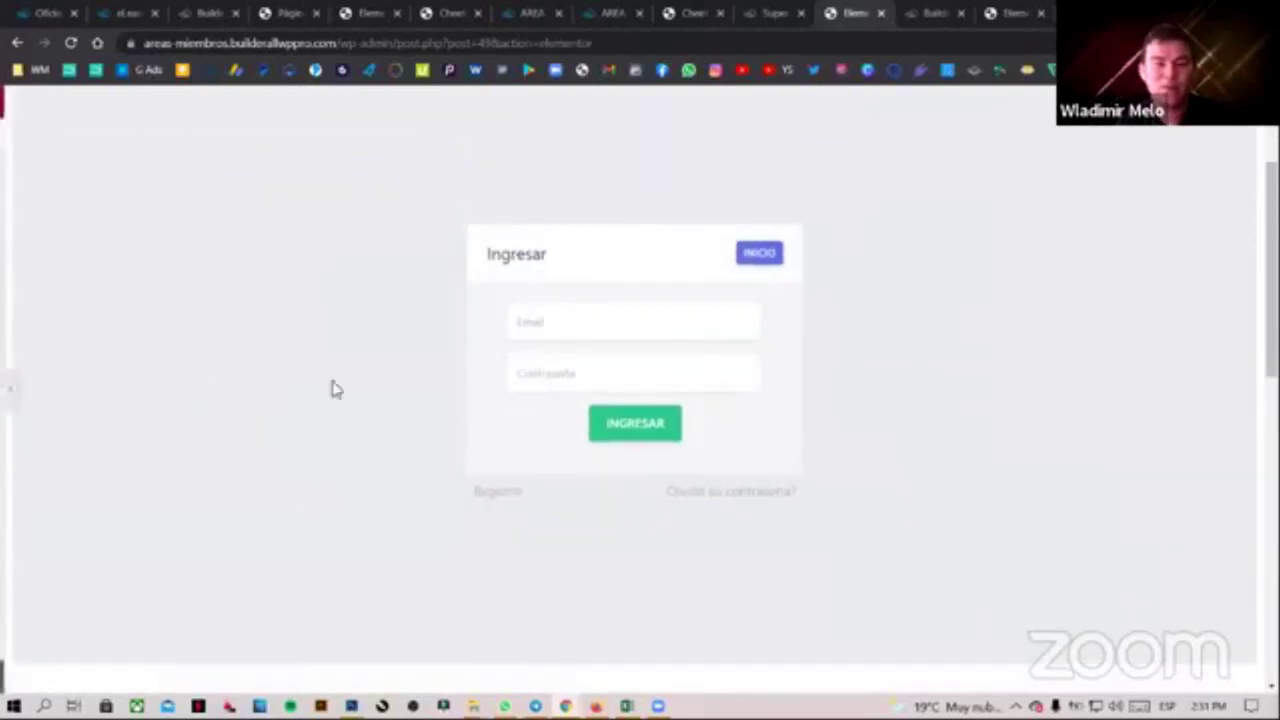
pyautogui.click(15, 102)
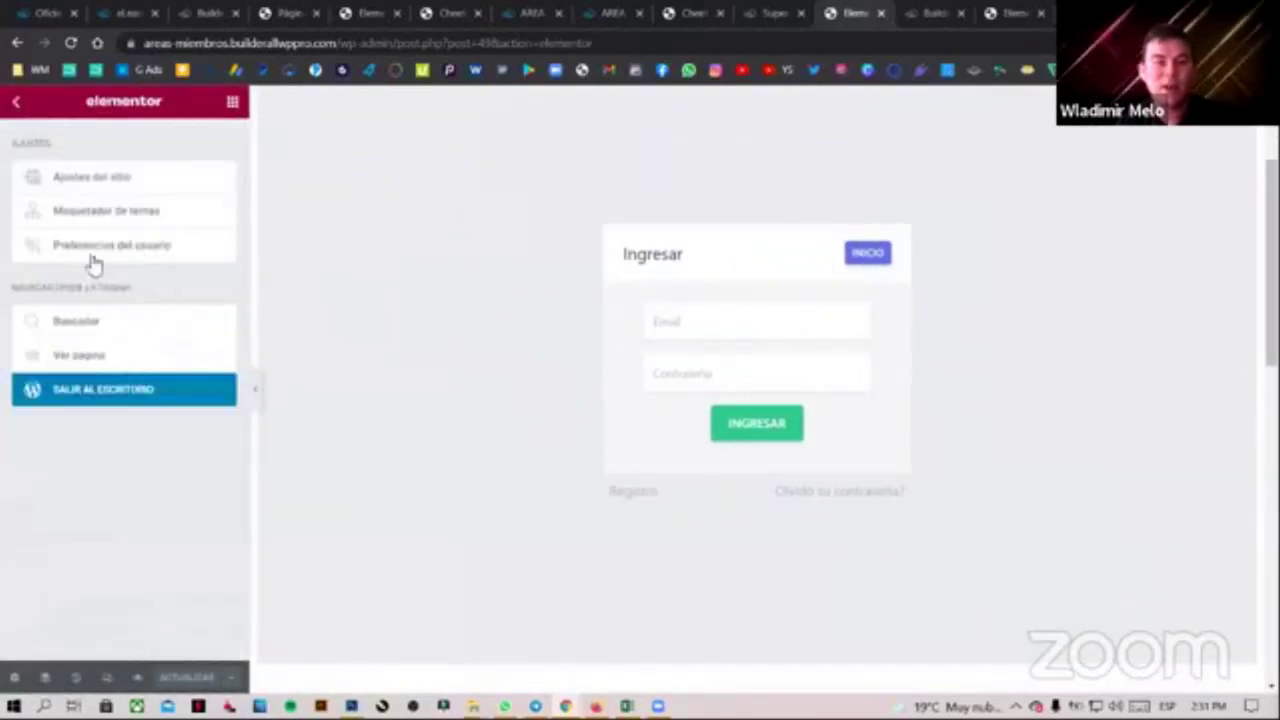
pyautogui.click(80, 356)
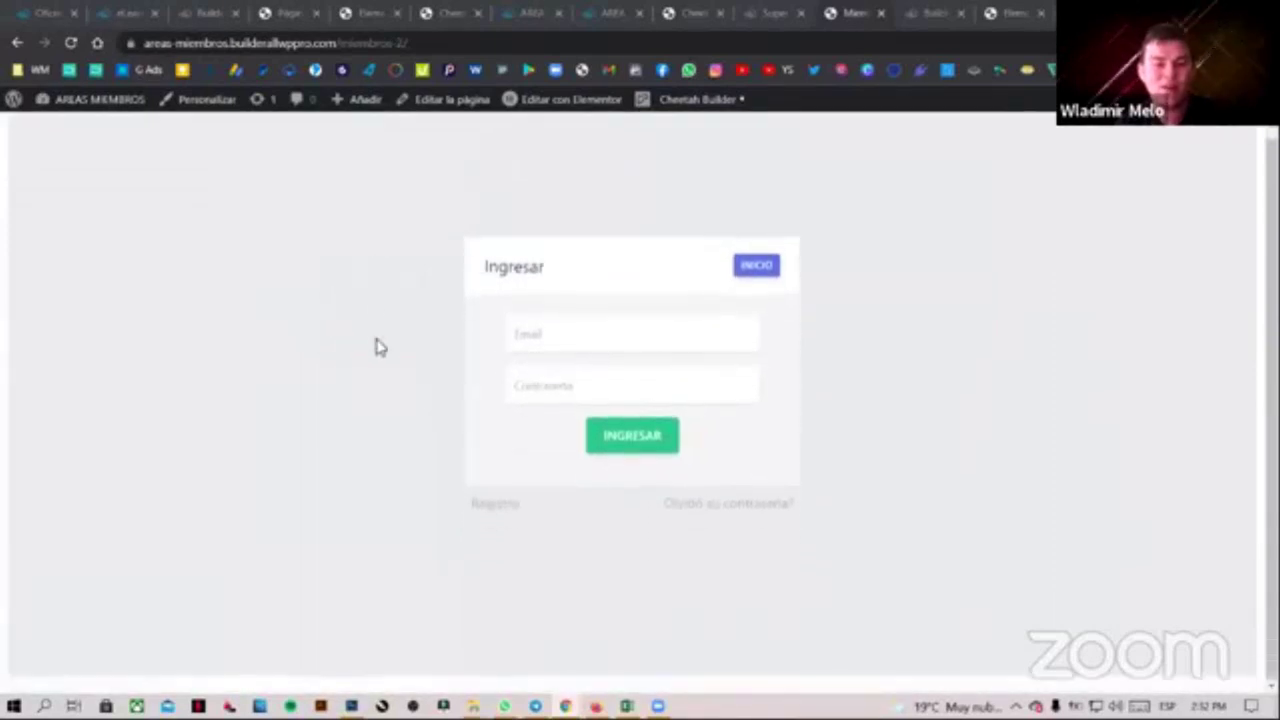
# Create a new WordPress page from the admin bar's Añadir > Página menu
pyautogui.moveTo(425, 43); pyautogui.dragTo(130, 44)
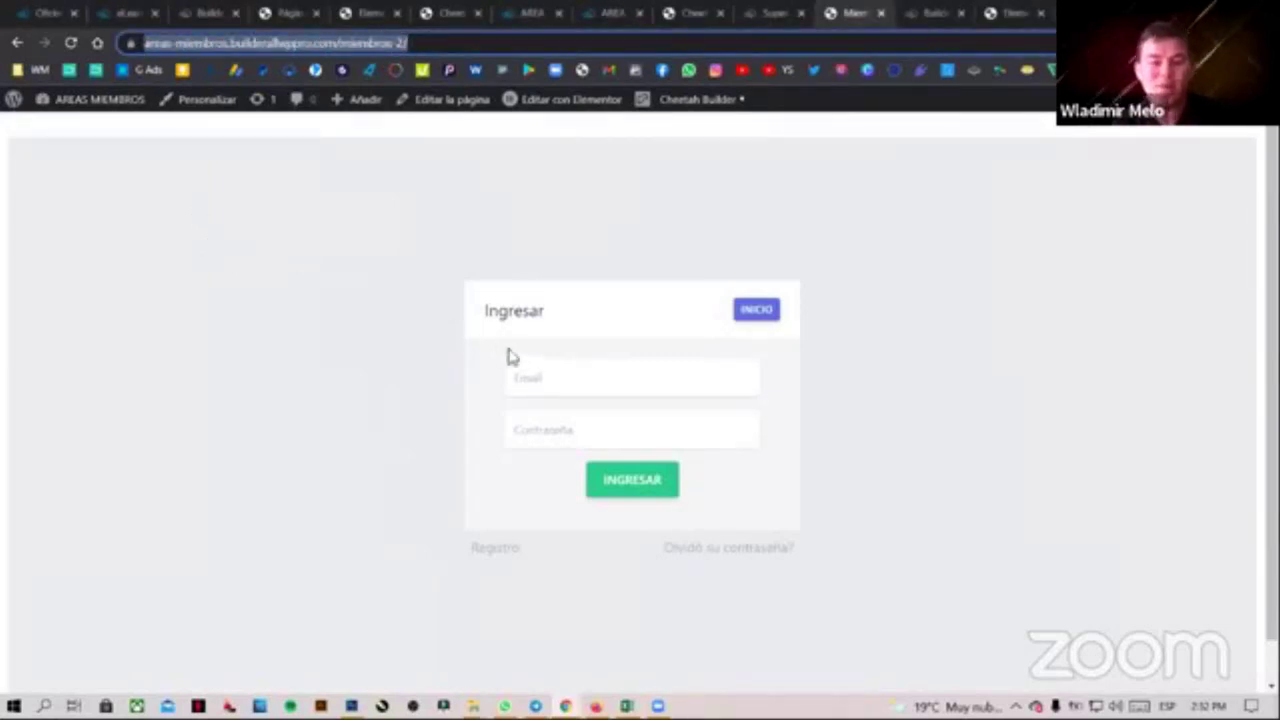
pyautogui.click(880, 375)
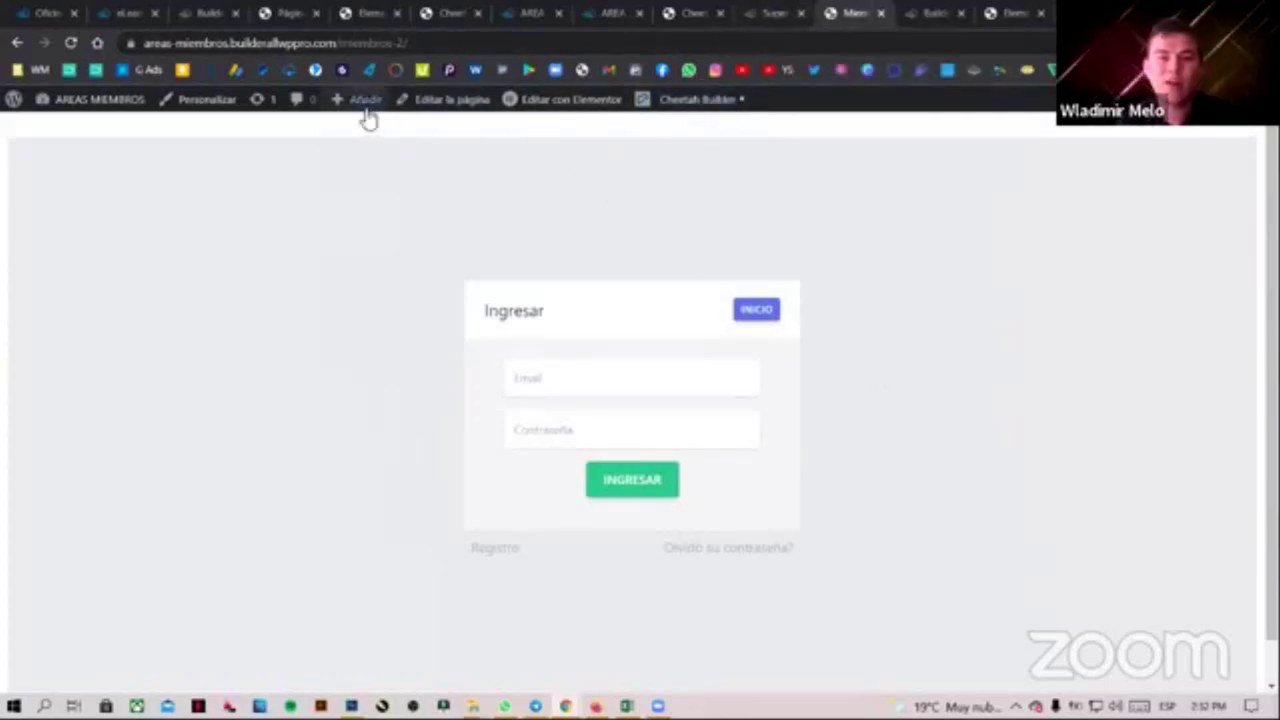
pyautogui.moveTo(366, 110)
pyautogui.click(355, 175)
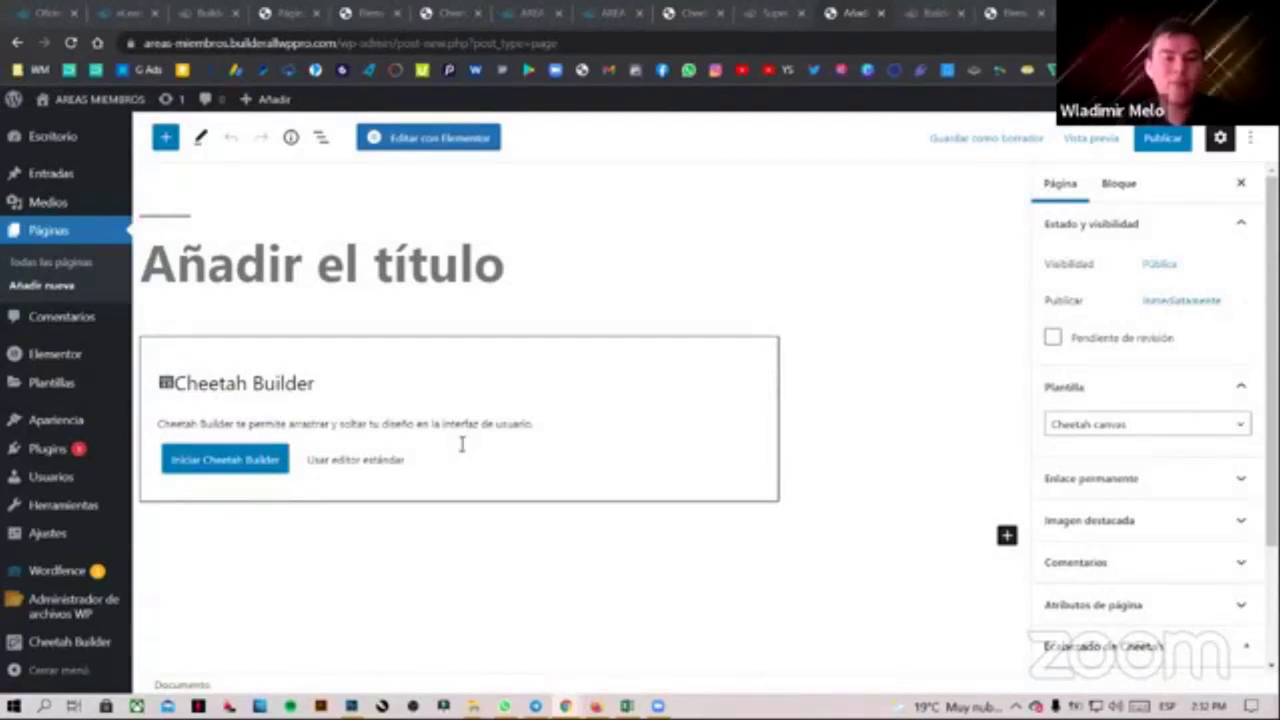
# Enter 'Miembros 3' as the page title and publish it through the pre-publish panel
pyautogui.click(307, 262)
pyautogui.write('Mimebros')
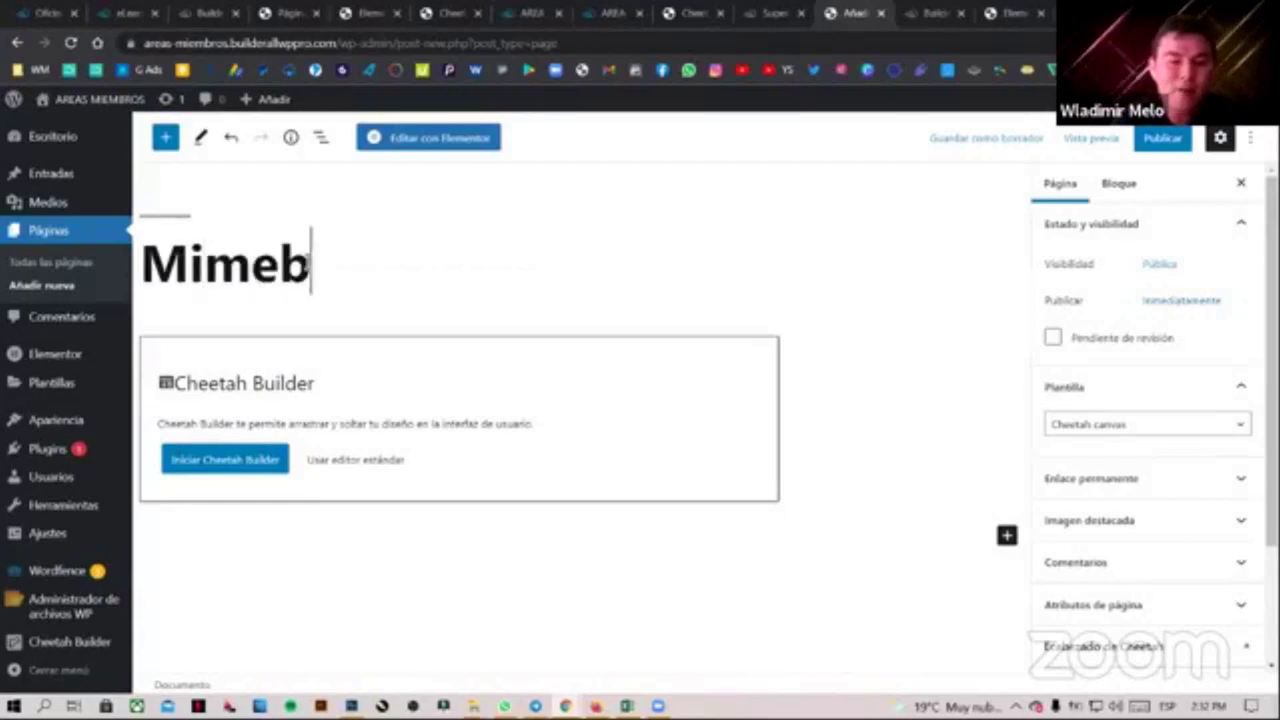
pyautogui.press('BackSpace')
pyautogui.press('BackSpace')
pyautogui.press('BackSpace')
pyautogui.press('BackSpace')
pyautogui.press('BackSpace')
pyautogui.press('BackSpace')
pyautogui.write('embros')
pyautogui.press('BackSpace')
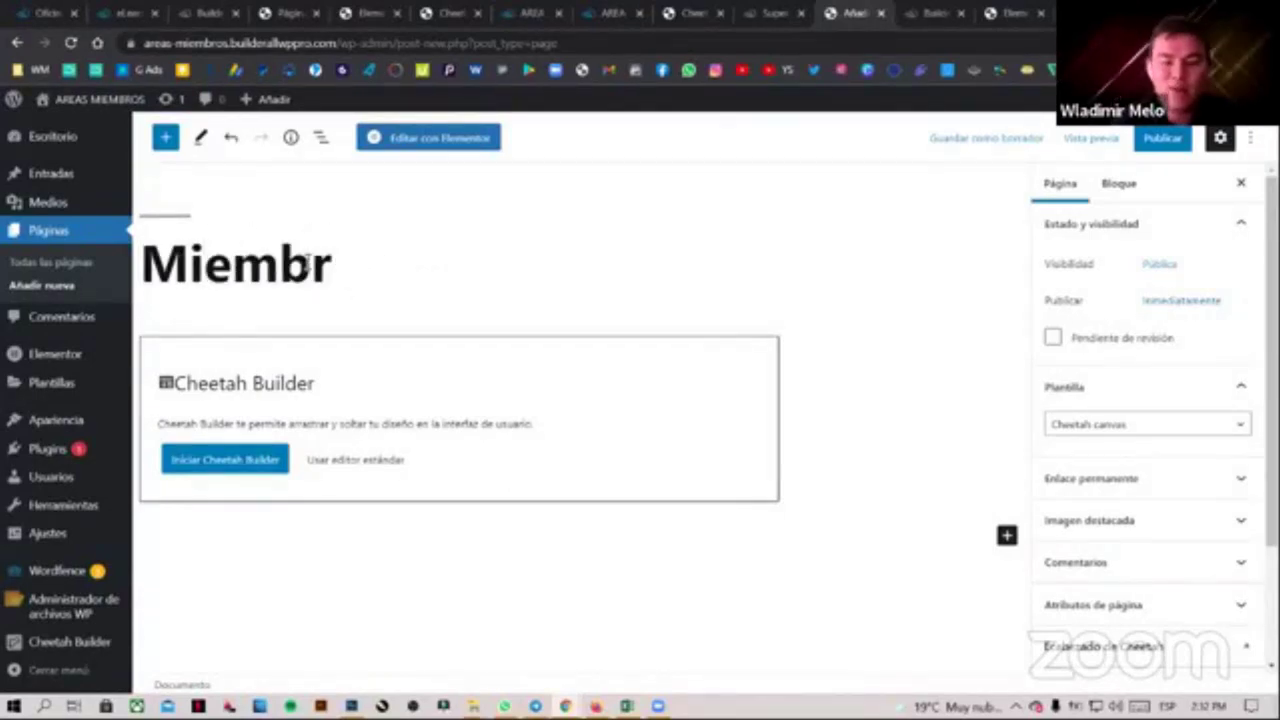
pyautogui.write('os 3')
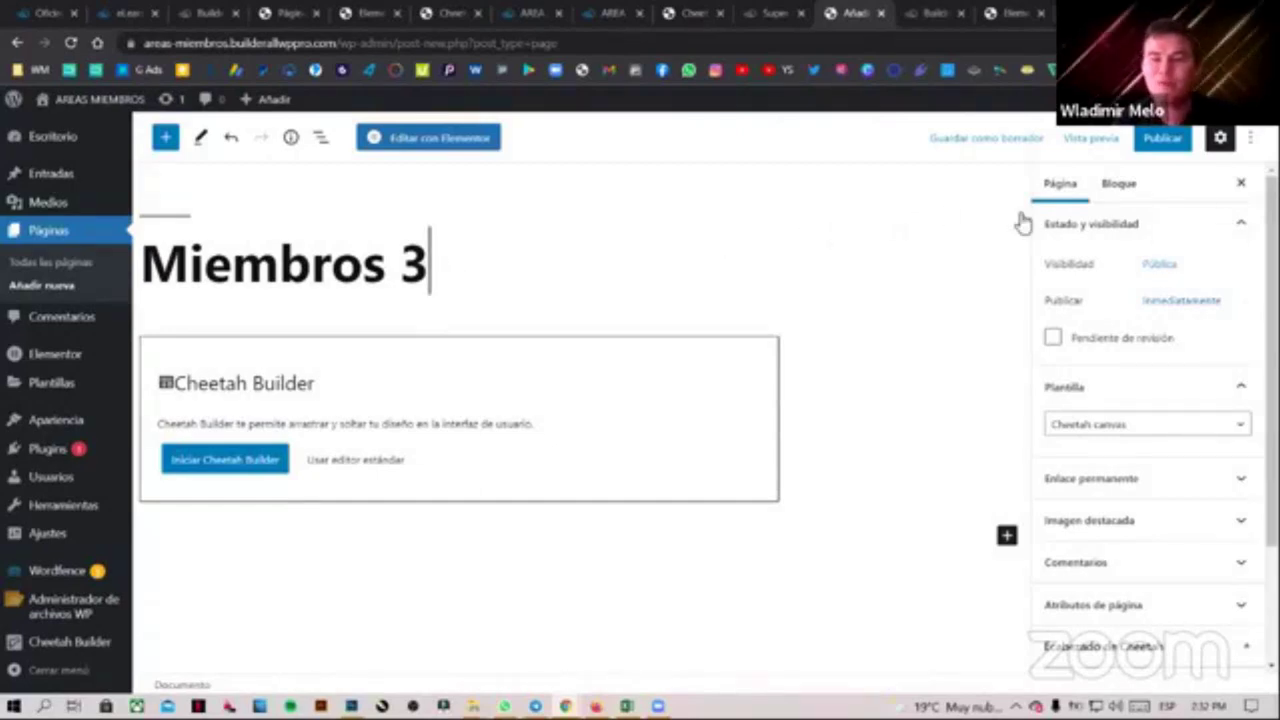
pyautogui.click(1162, 137)
pyautogui.click(1114, 137)
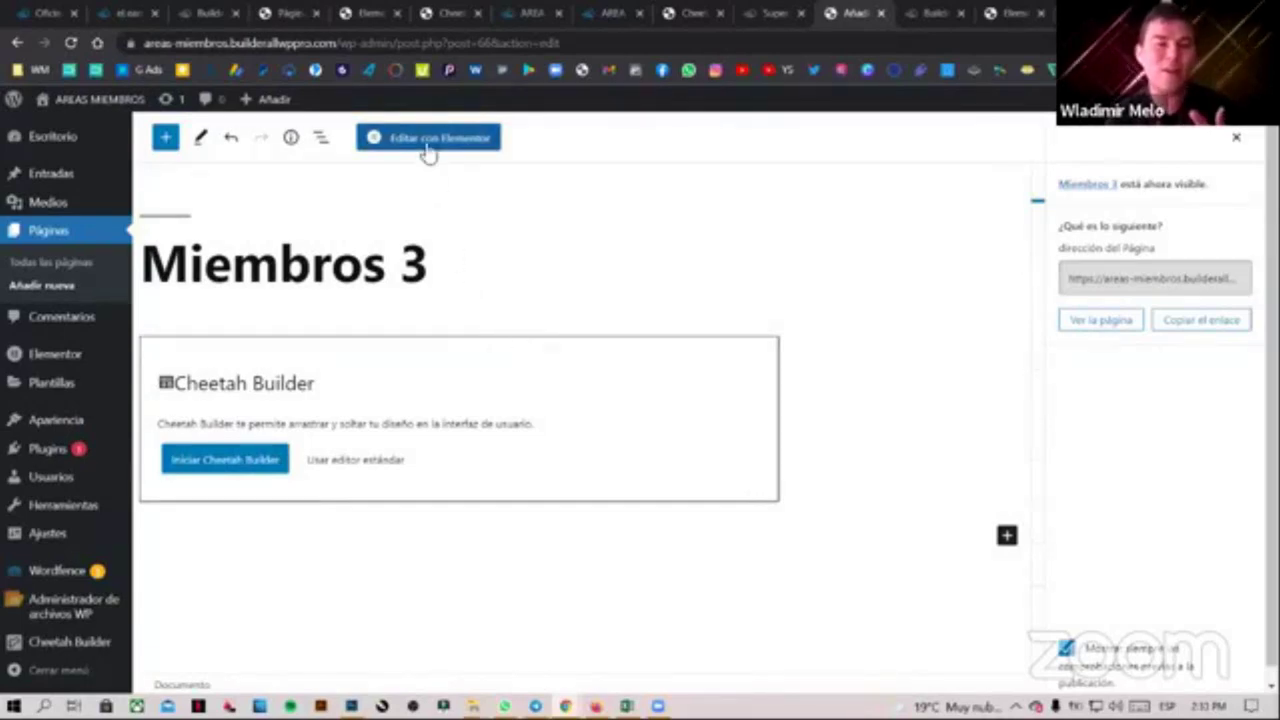
# Add an empty HTML element to Miembros 3 in Cheetah Builder, then exit Elementor to the dashboard
pyautogui.click(222, 460)
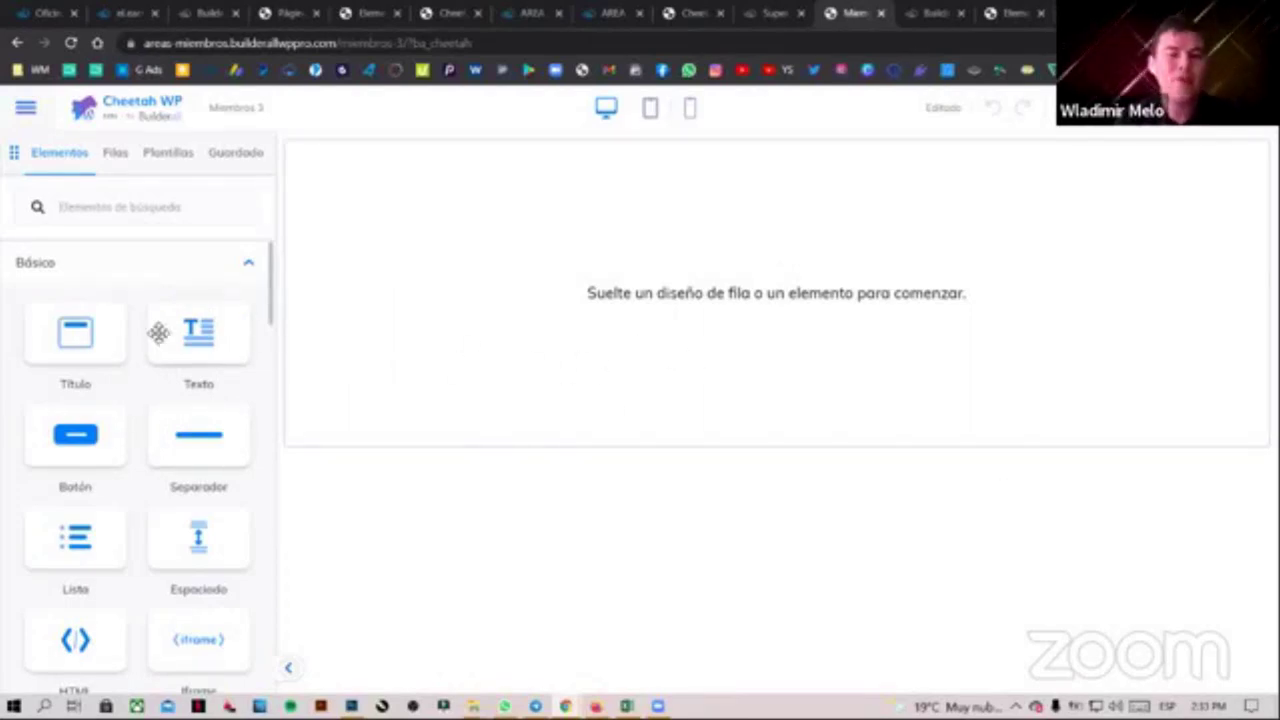
pyautogui.moveTo(75, 640); pyautogui.dragTo(650, 242)
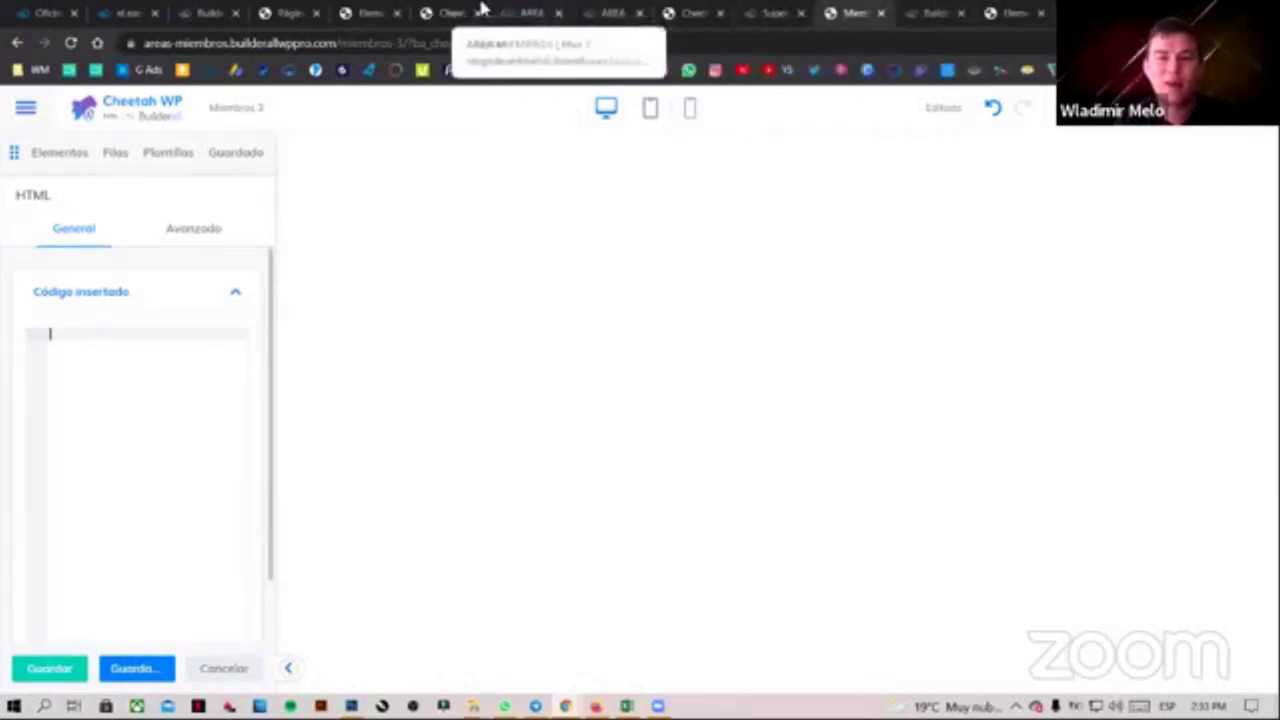
pyautogui.click(1018, 12)
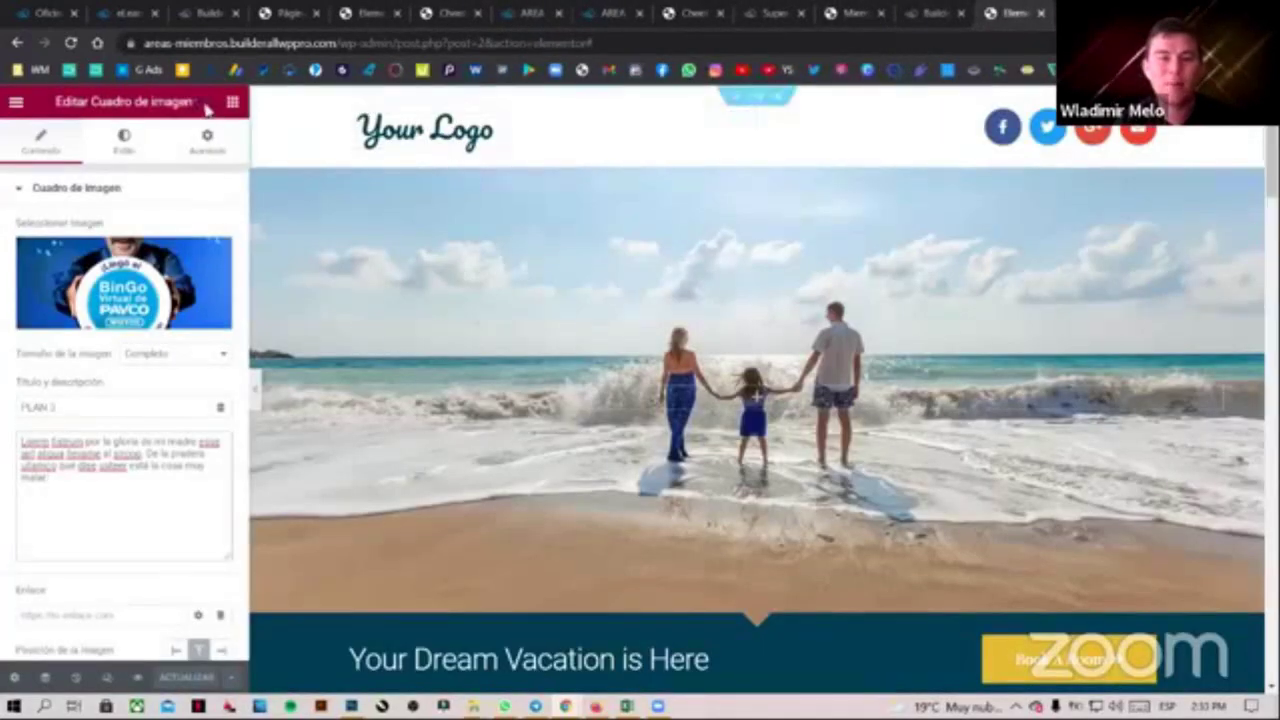
pyautogui.click(16, 101)
pyautogui.click(91, 391)
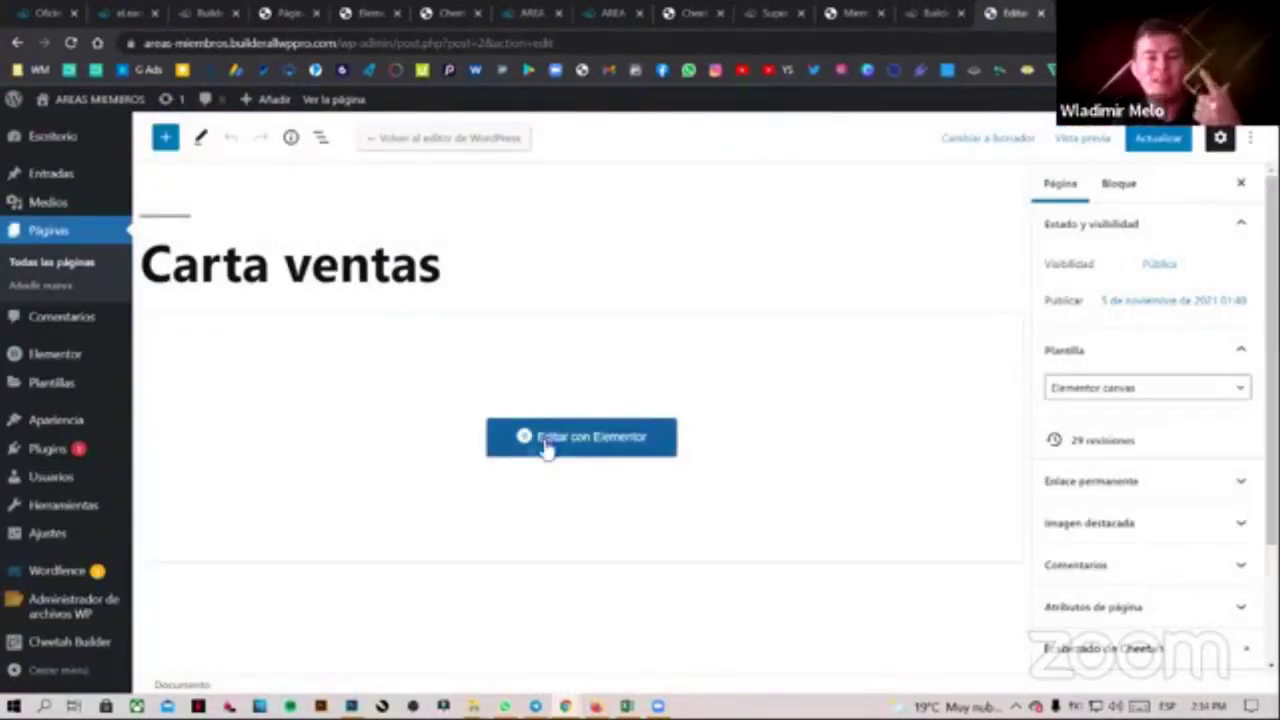
# Open Miembros 2 in Elementor from All Pages and select its HTML widget's login iframe code
pyautogui.click(62, 263)
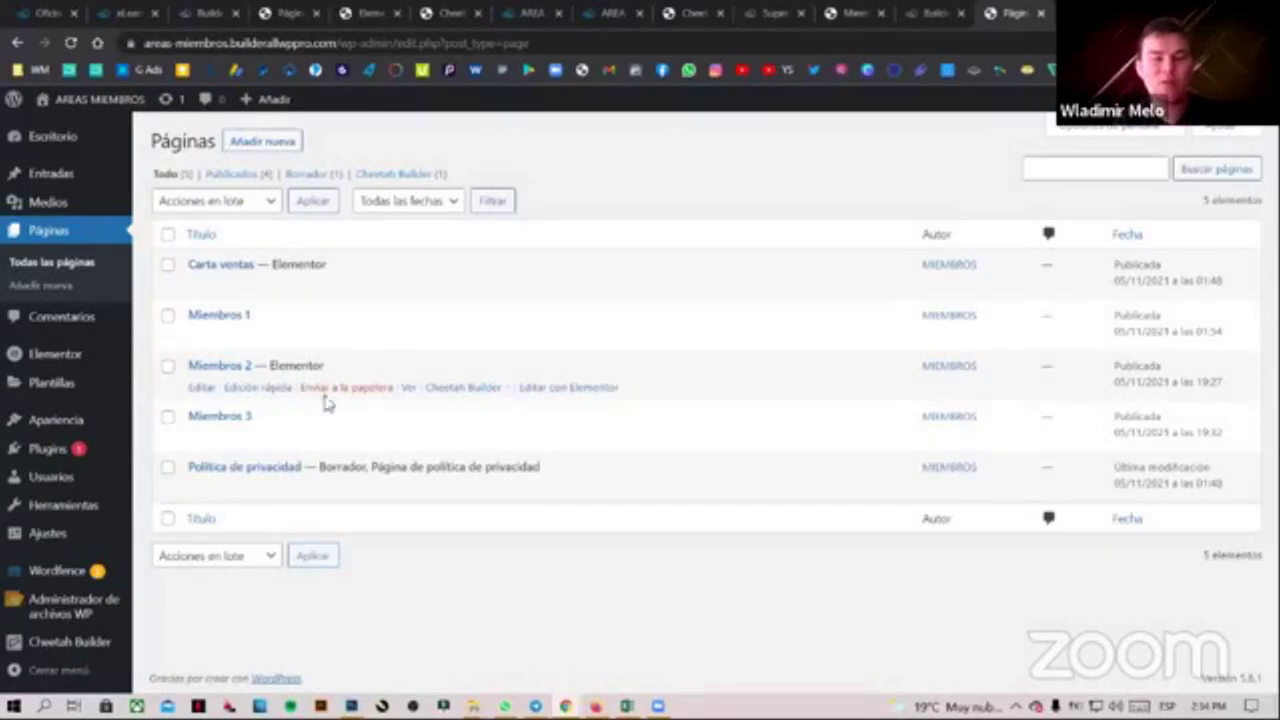
pyautogui.click(558, 394)
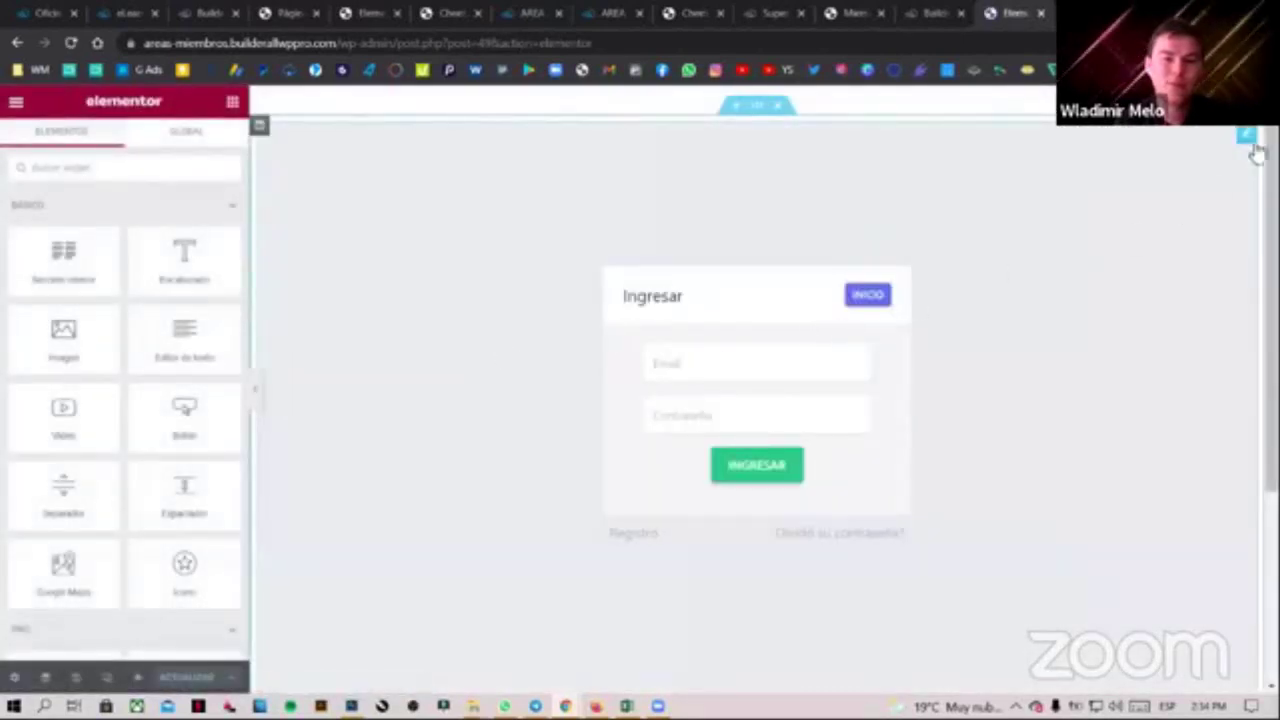
pyautogui.click(1248, 140)
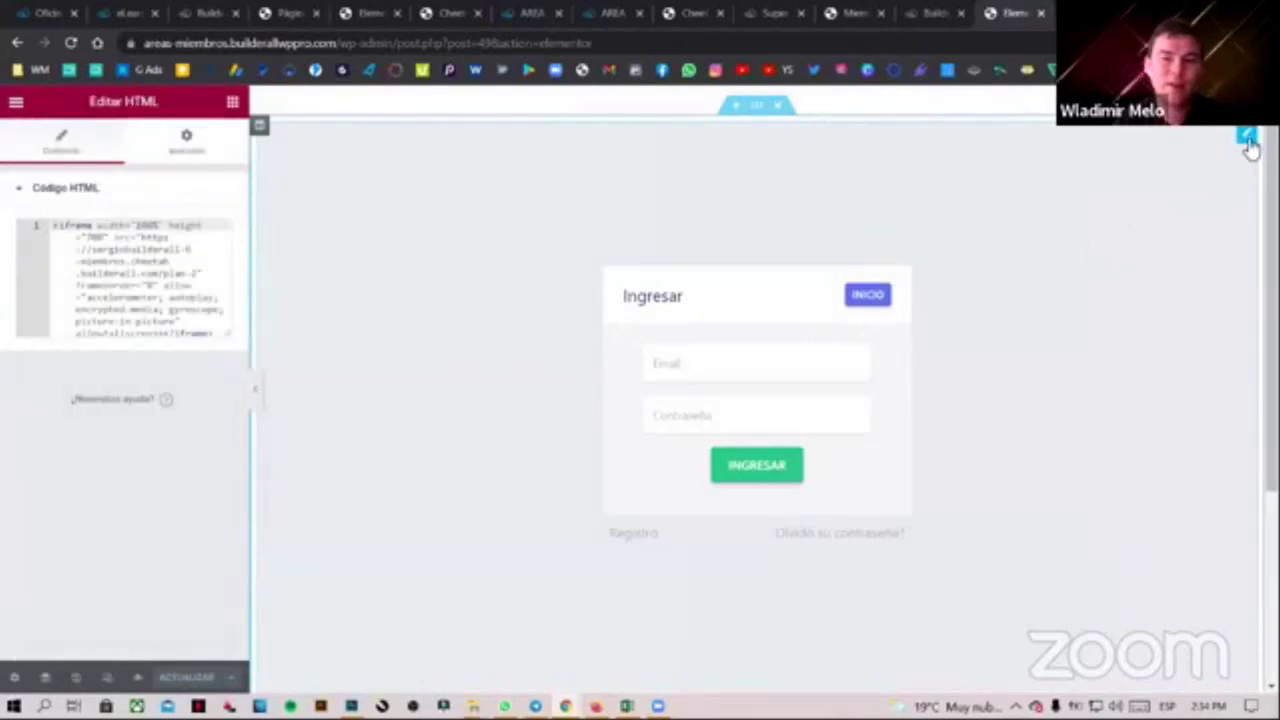
pyautogui.moveTo(55, 228); pyautogui.dragTo(222, 432)
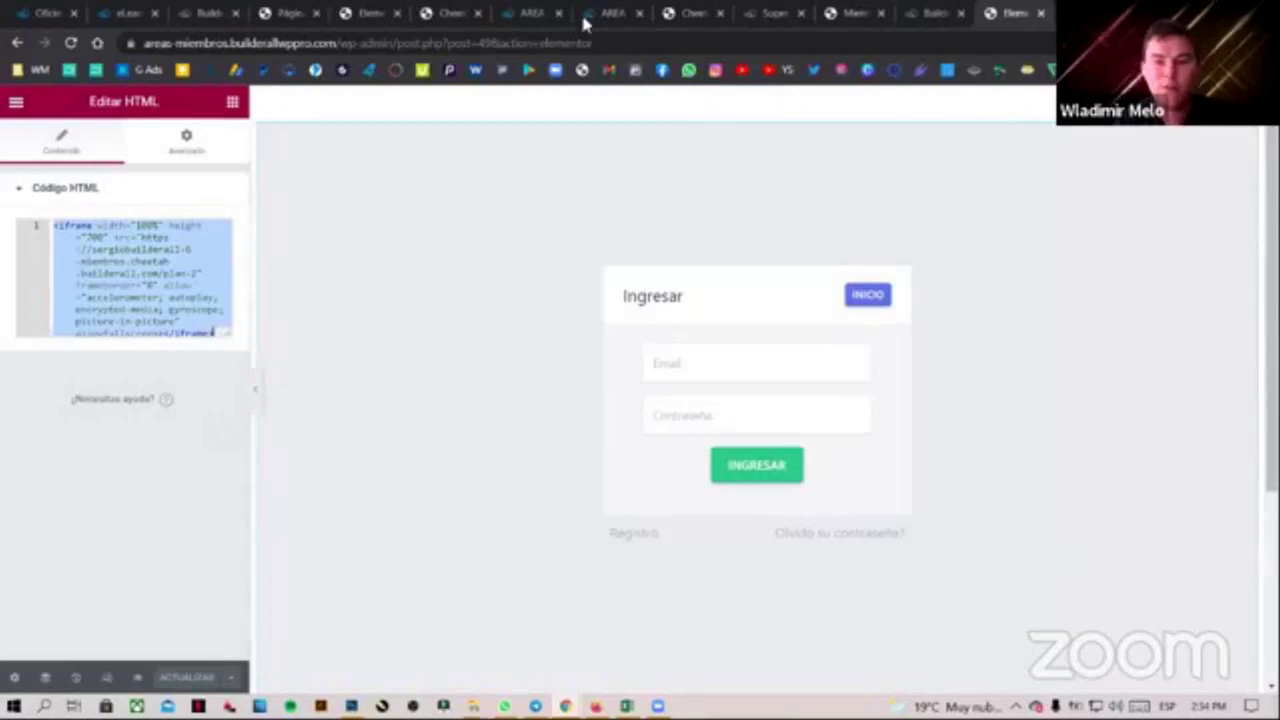
pyautogui.click(843, 8)
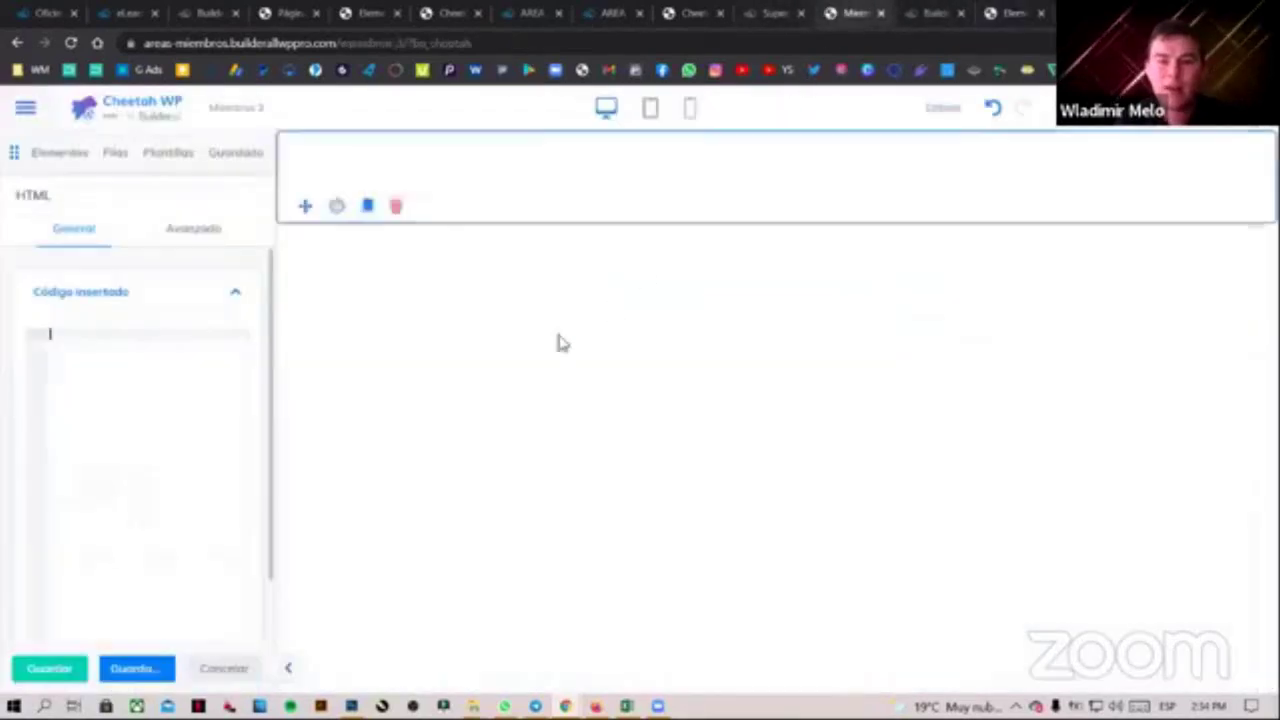
# Embed the copied Ingresar login iframe code in Miembros 3's Código insertado box, then go to the Cheetah site pages
pyautogui.hotkey('ctrl', 'v')
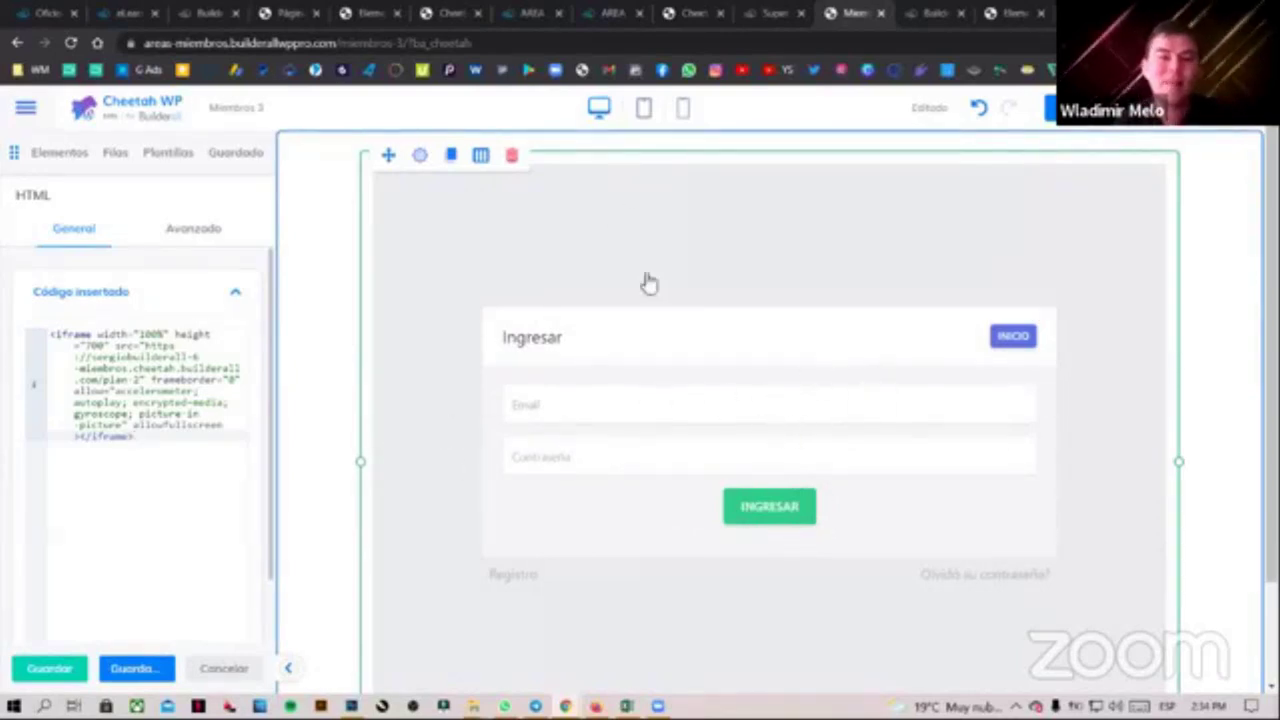
pyautogui.click(459, 12)
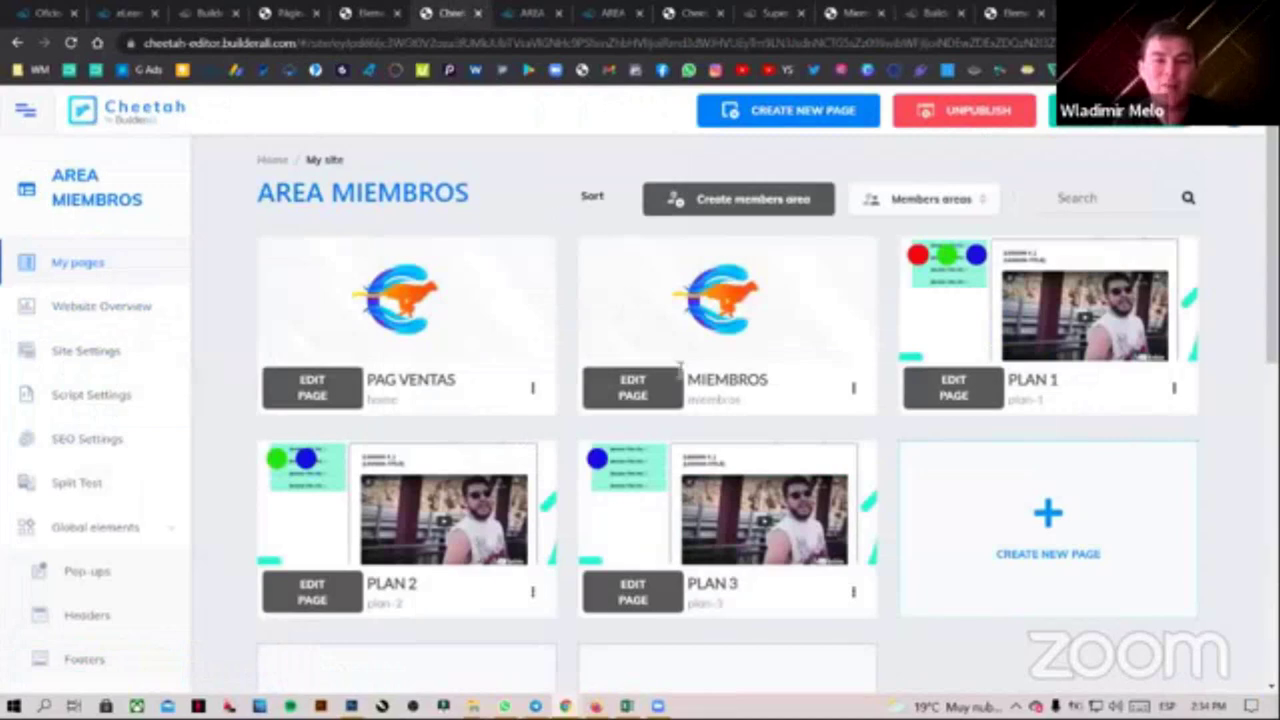
# Open the live PLAN 3 login page from its card menu and select its web address
pyautogui.scroll(-5, 766, 463)
pyautogui.click(853, 343)
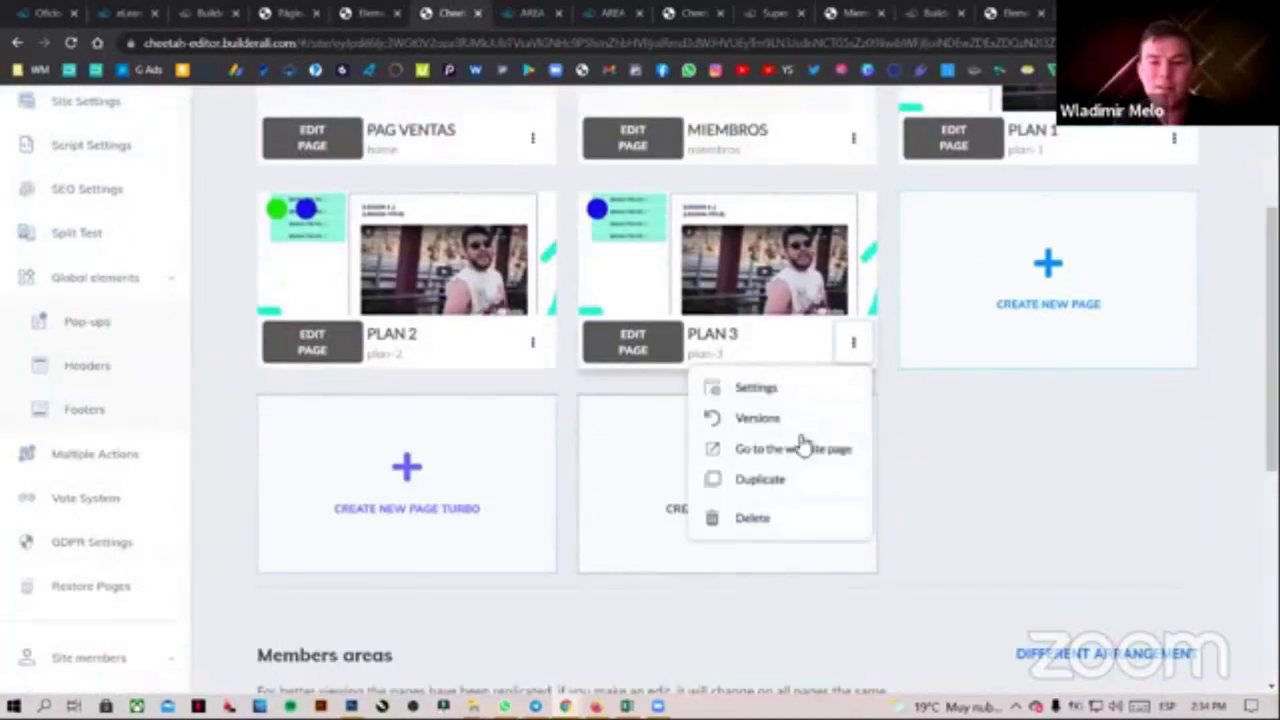
pyautogui.click(793, 449)
pyautogui.click(471, 44)
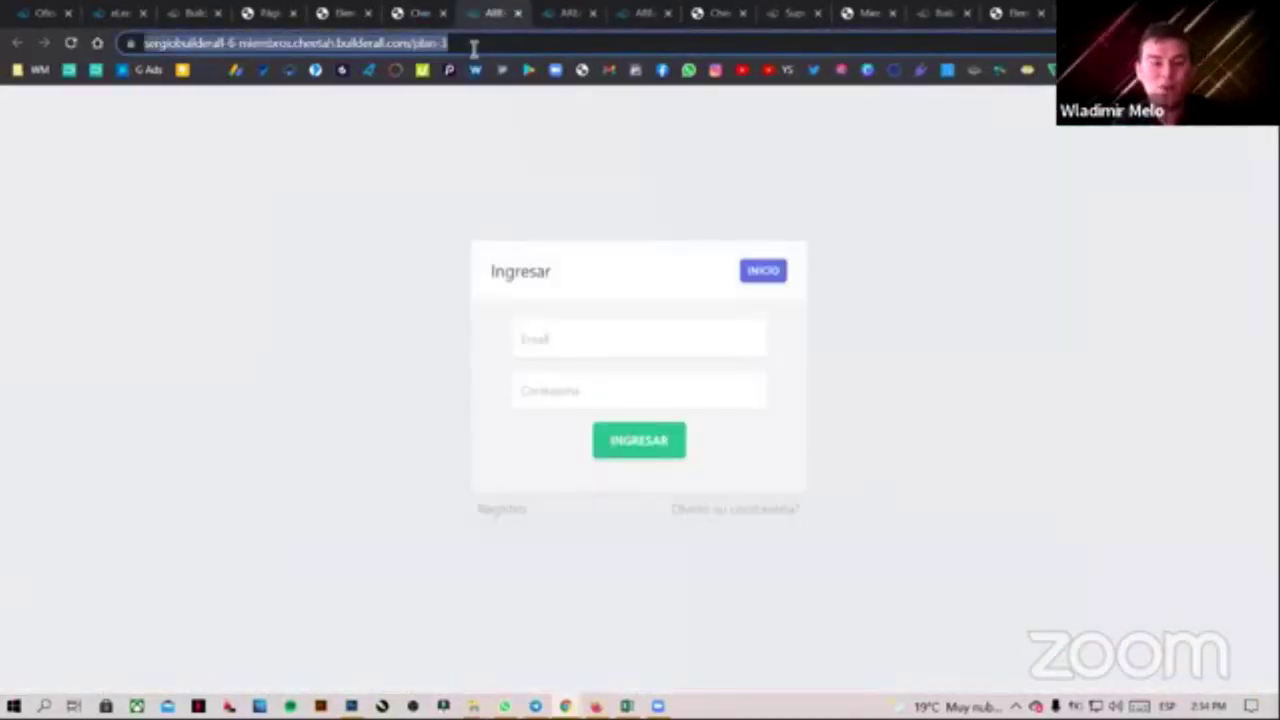
# Close the extra tabs, including the live Miembros 2 page, to get back to Cheetah WP
pyautogui.click(518, 15)
pyautogui.click(518, 15)
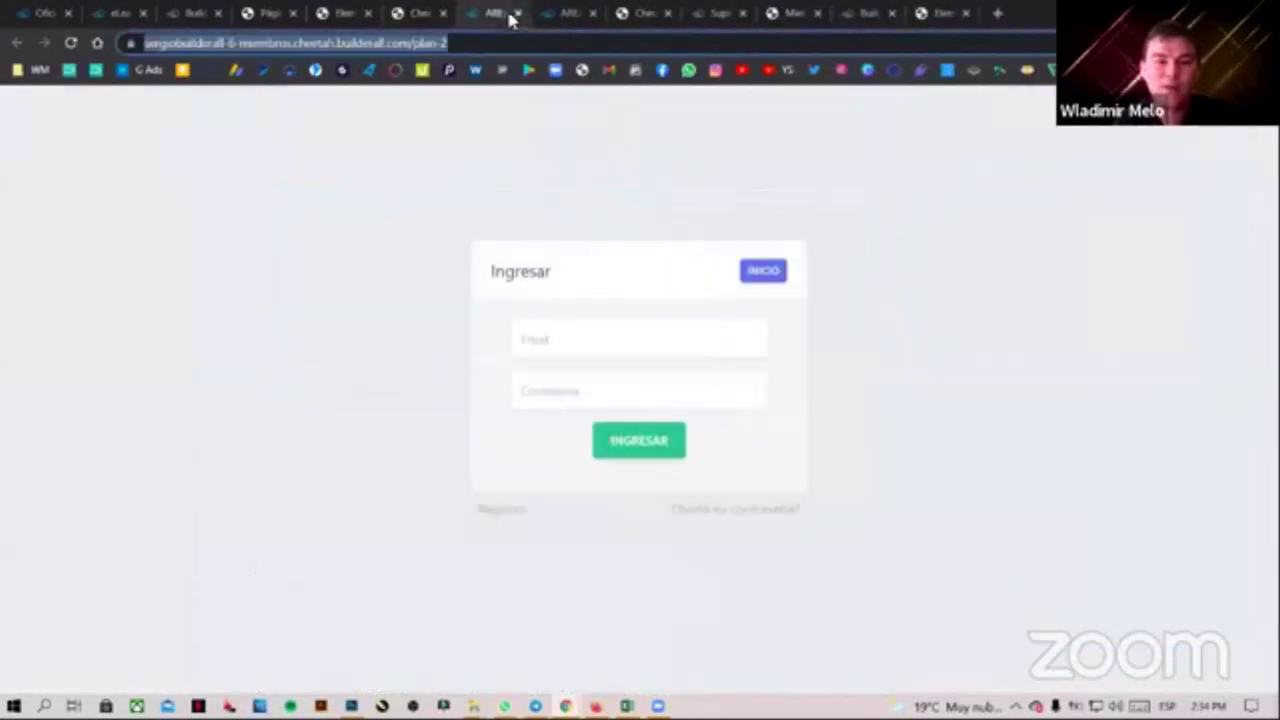
pyautogui.click(518, 15)
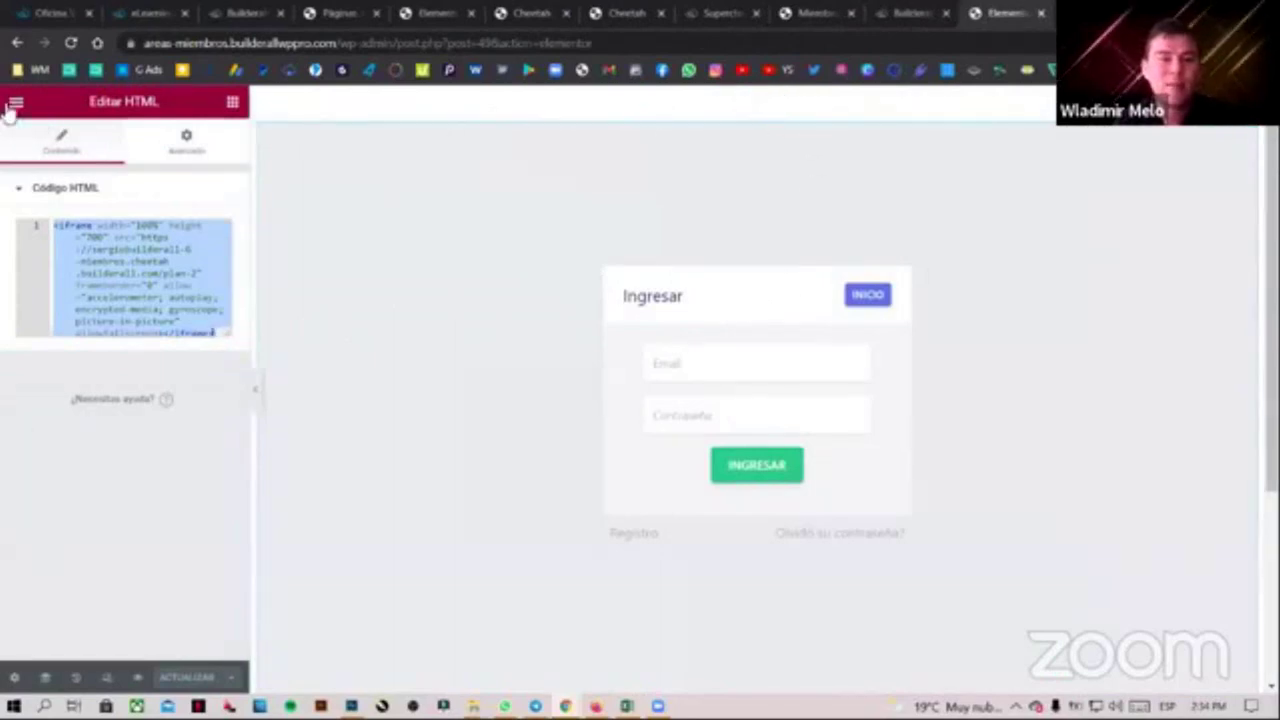
pyautogui.click(14, 104)
pyautogui.click(120, 345)
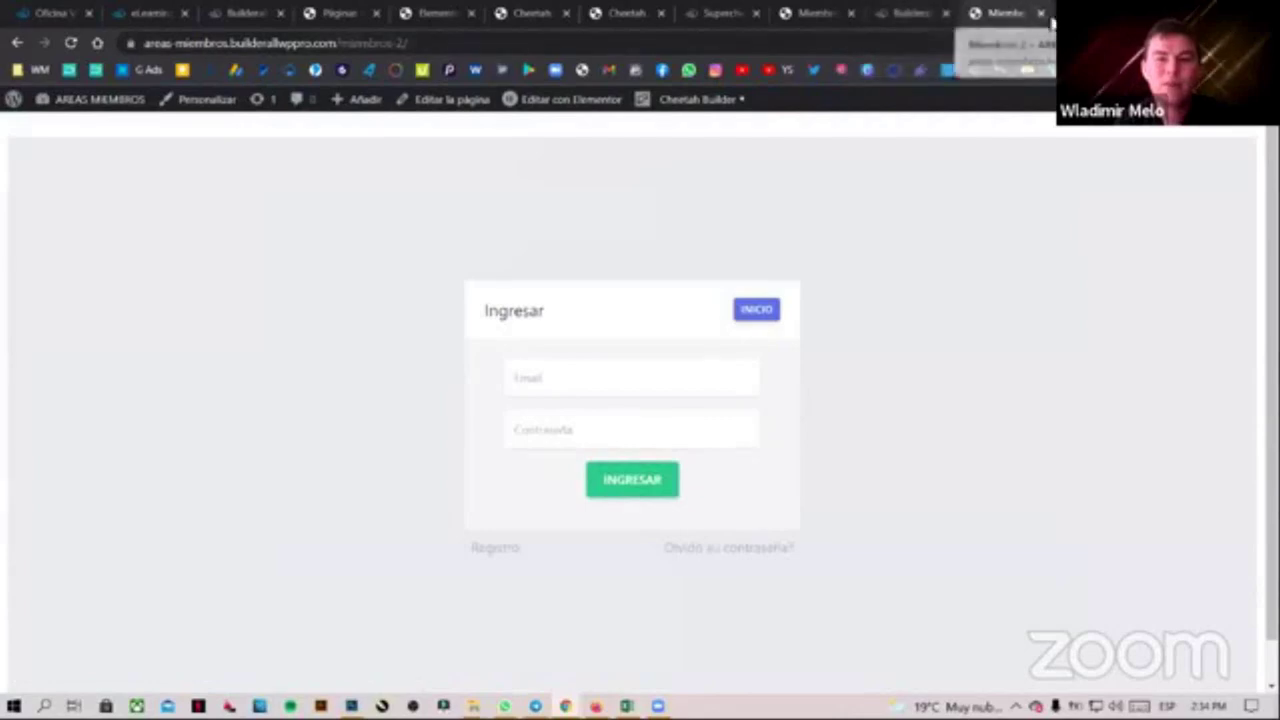
pyautogui.click(1041, 13)
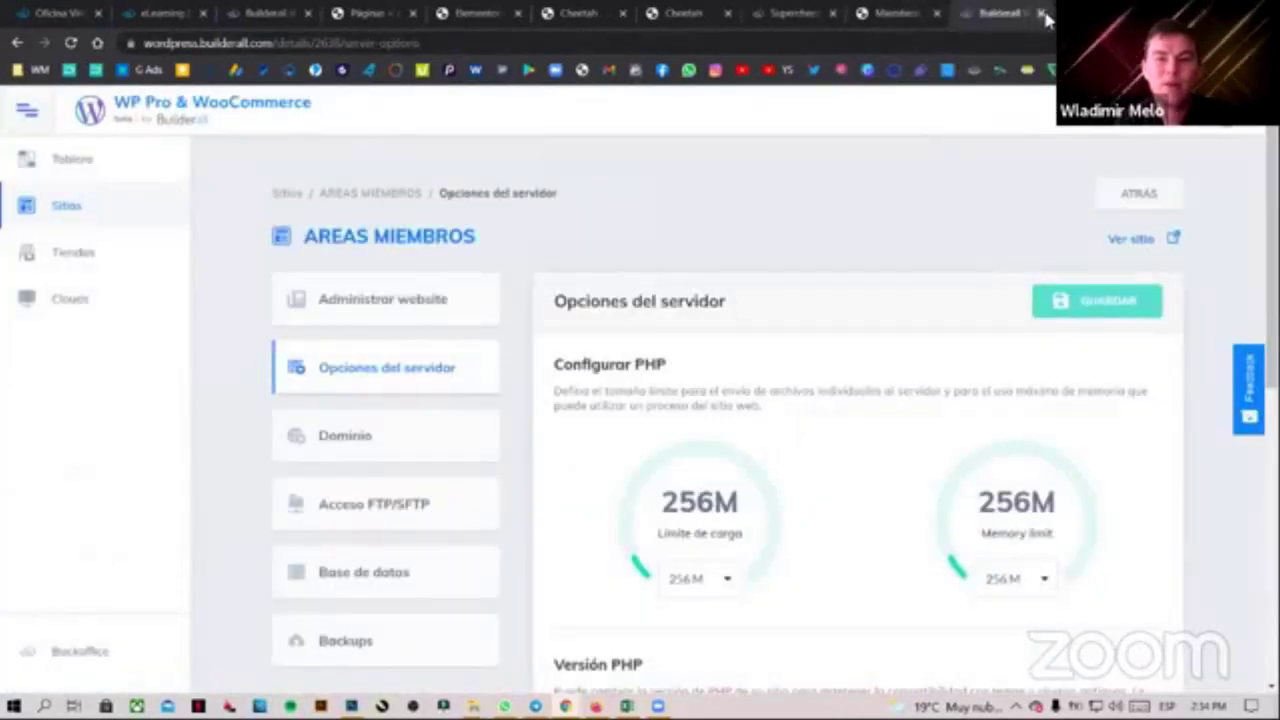
pyautogui.click(1043, 14)
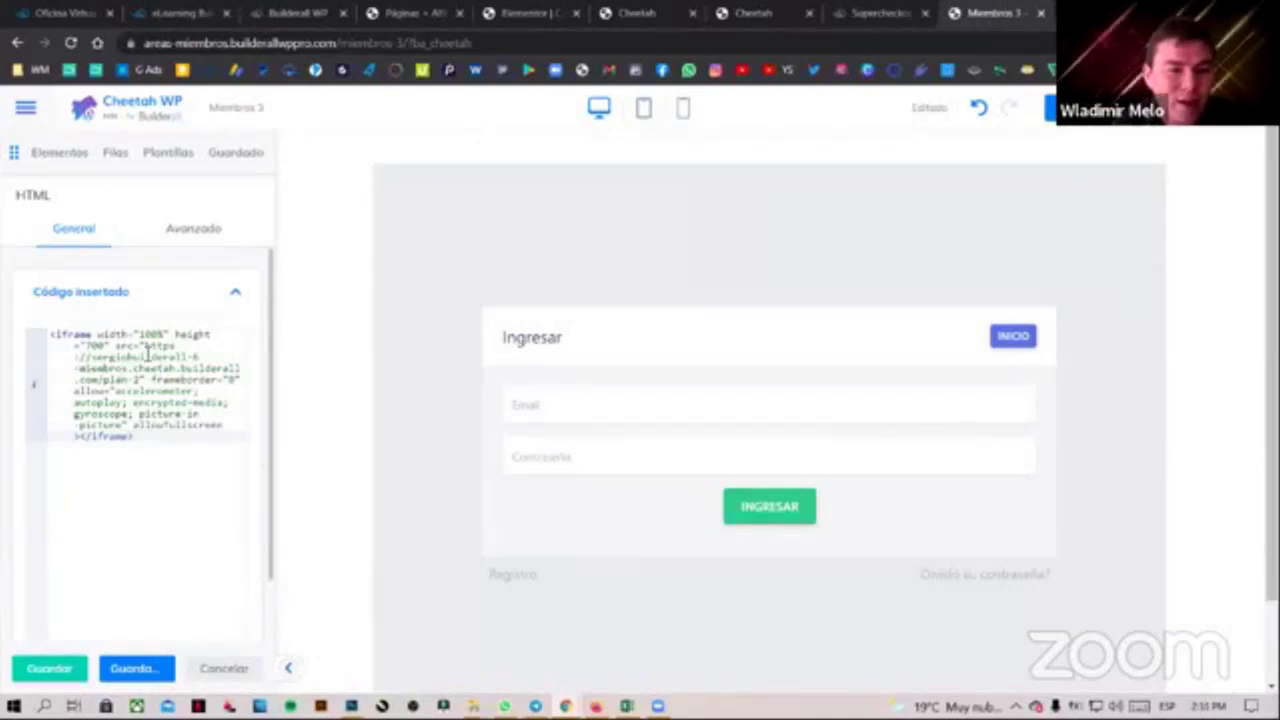
# Replace the iframe's plan-2 src address with the plan-3 members login URL and check the preview
pyautogui.moveTo(149, 346); pyautogui.dragTo(224, 383)
pyautogui.hotkey('ctrl', 'c')
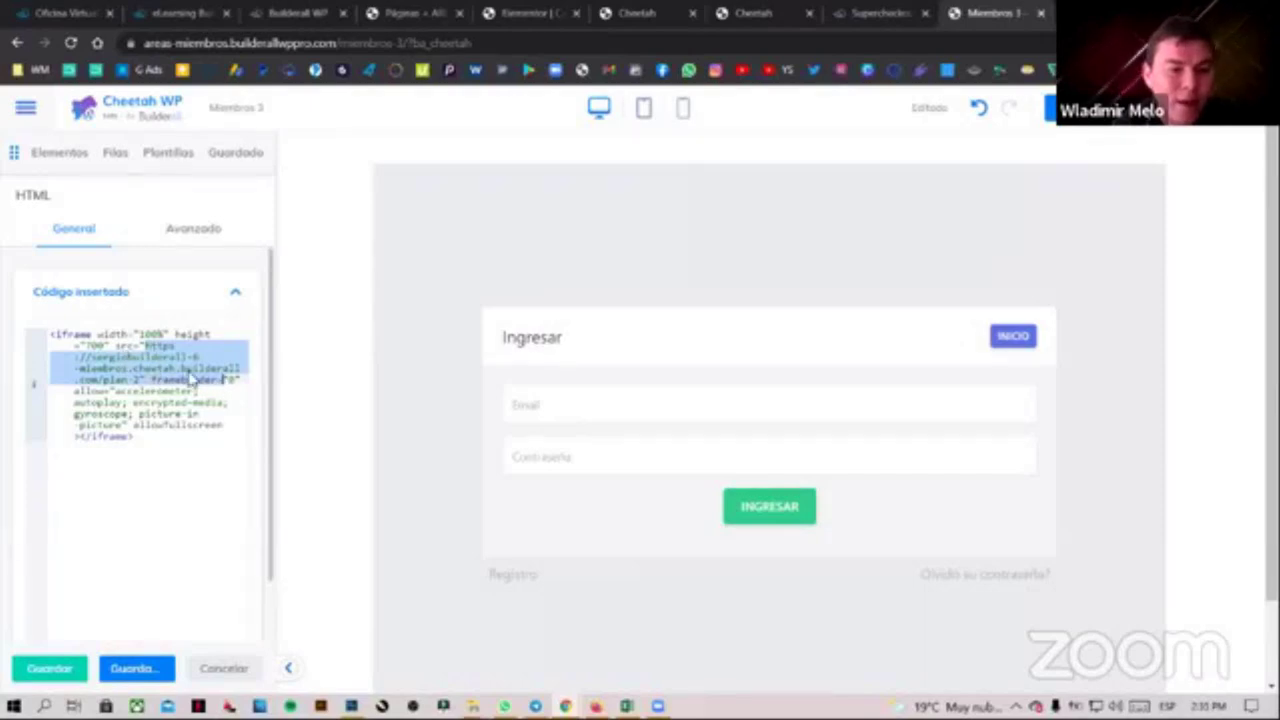
pyautogui.click(193, 381)
pyautogui.moveTo(150, 345); pyautogui.dragTo(148, 380)
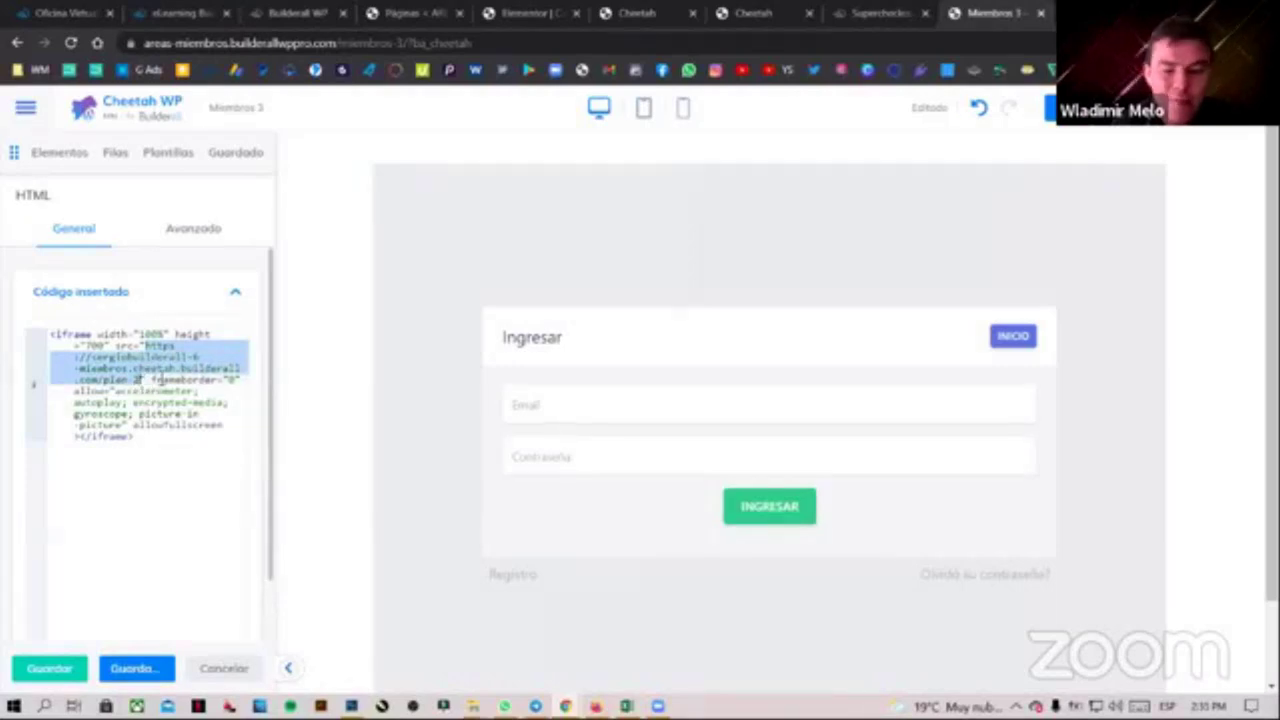
pyautogui.hotkey('ctrl', 'v')
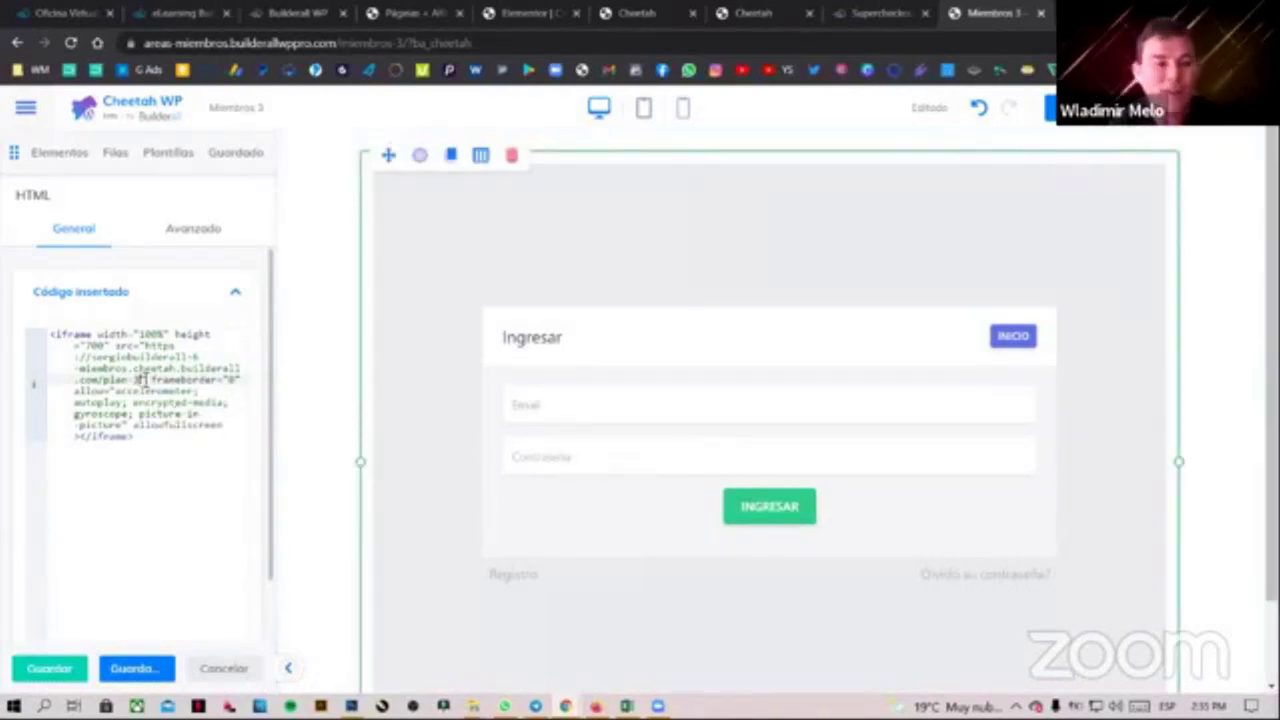
pyautogui.moveTo(139, 378); pyautogui.dragTo(111, 382)
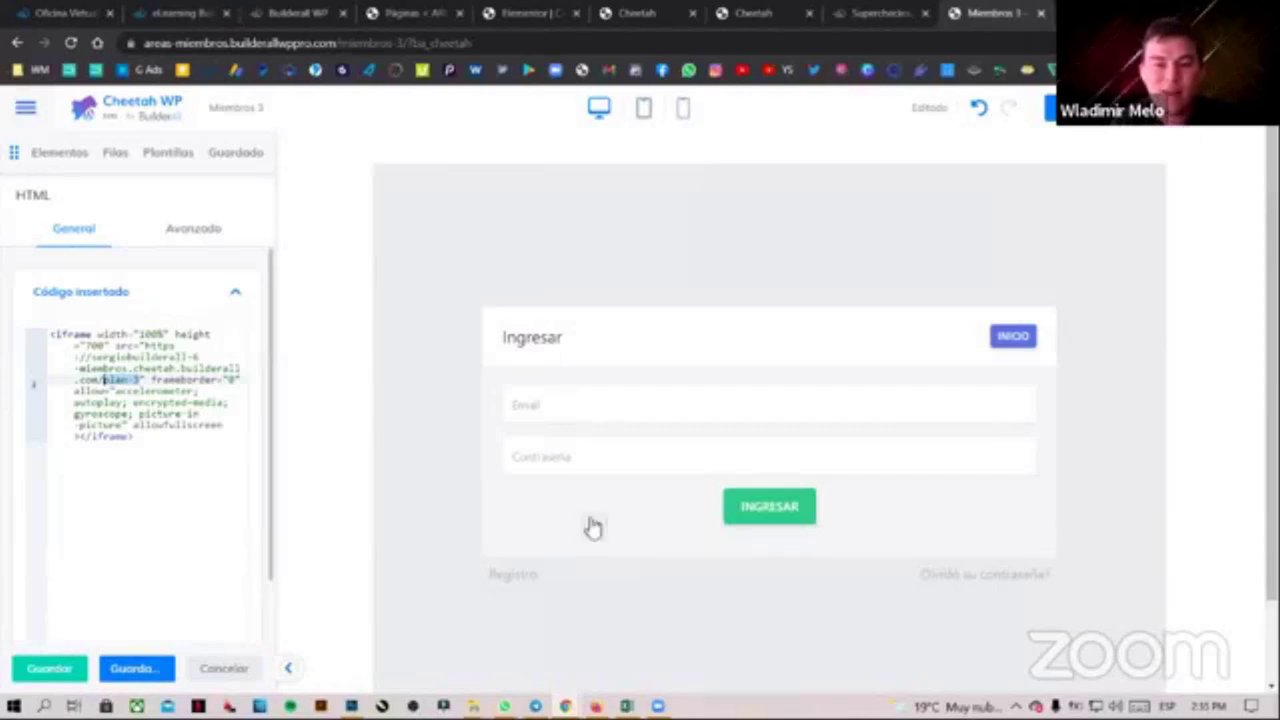
pyautogui.scroll(-2, 700, 528)
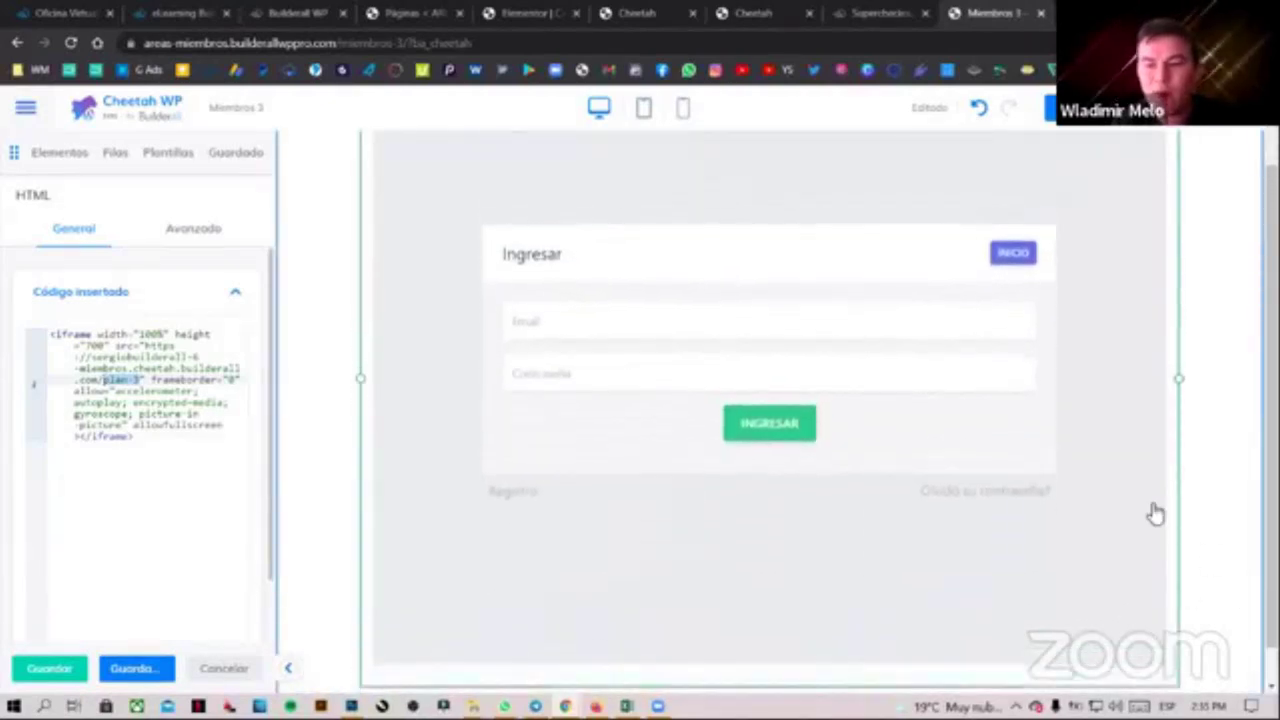
pyautogui.scroll(2, 1154, 514)
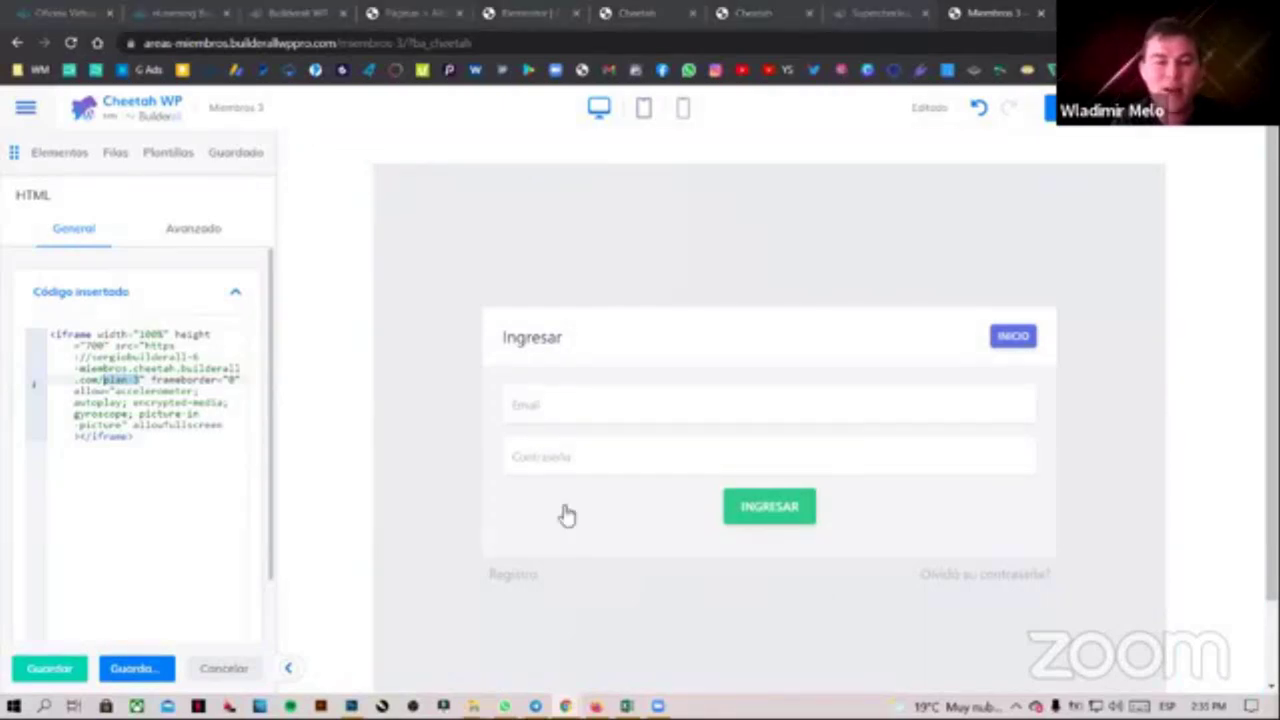
pyautogui.scroll(-2, 550, 485)
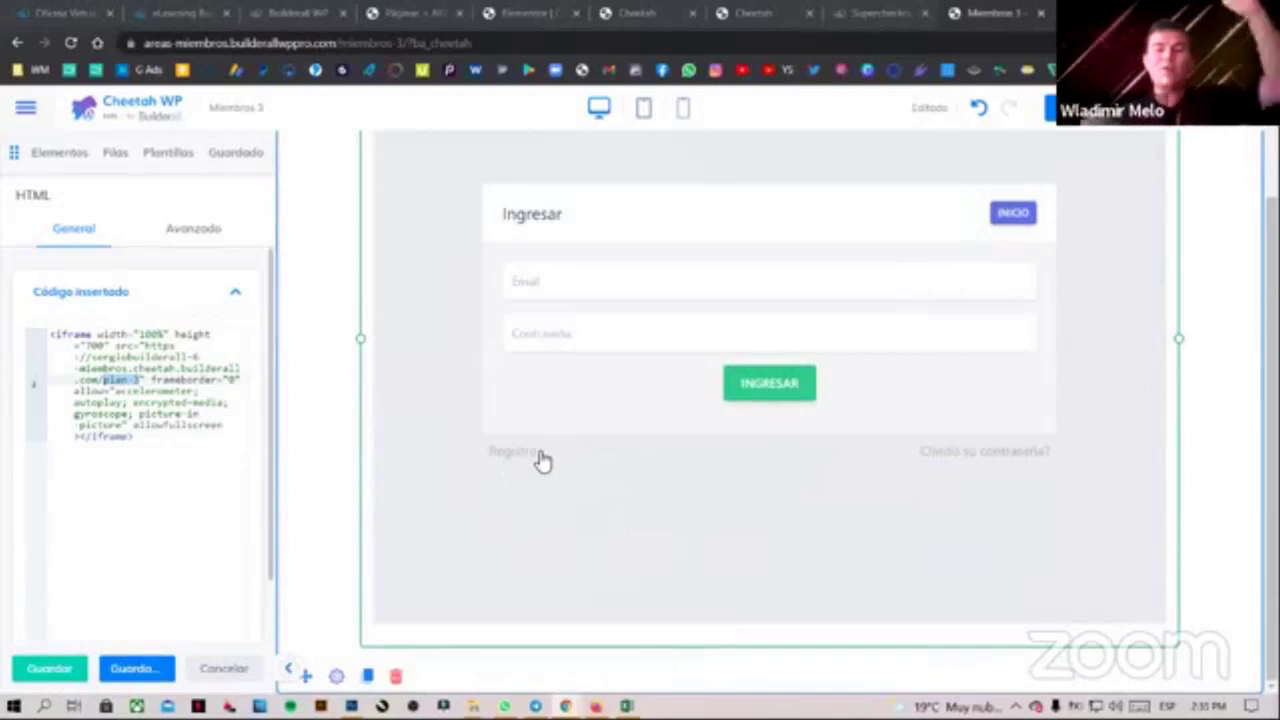
pyautogui.scroll(2, 553, 465)
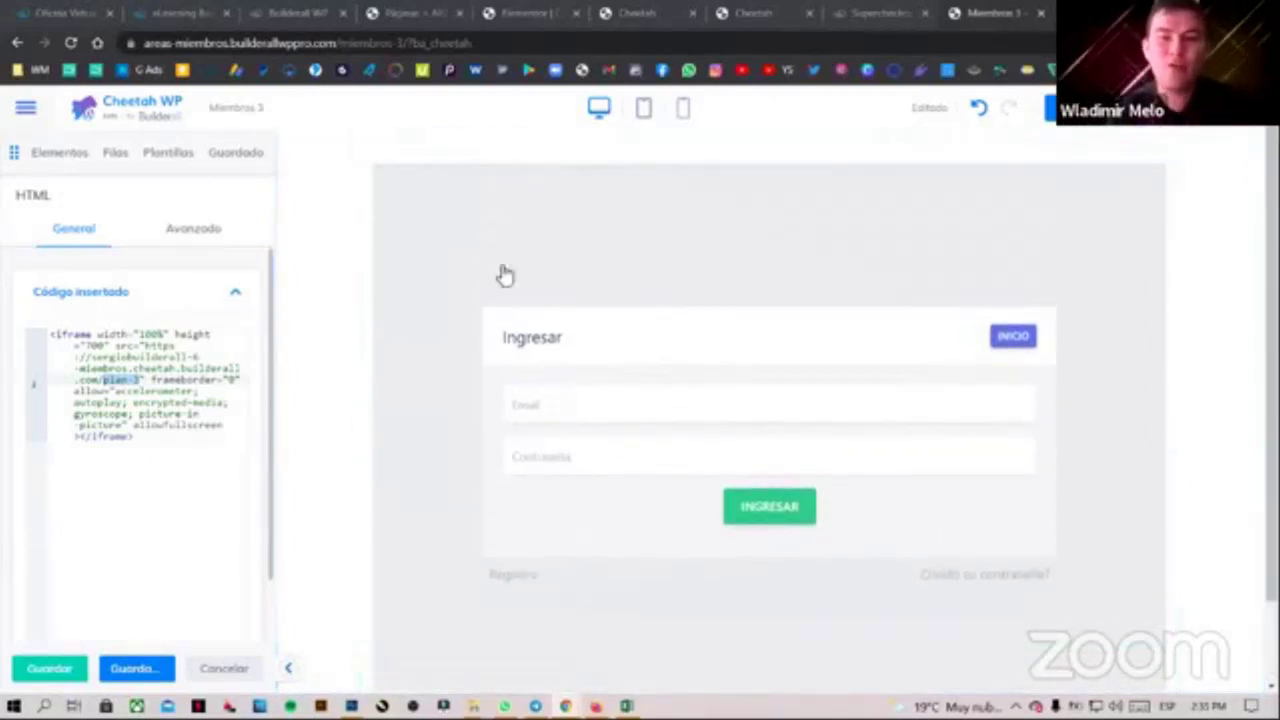
pyautogui.scroll(-2, 324, 285)
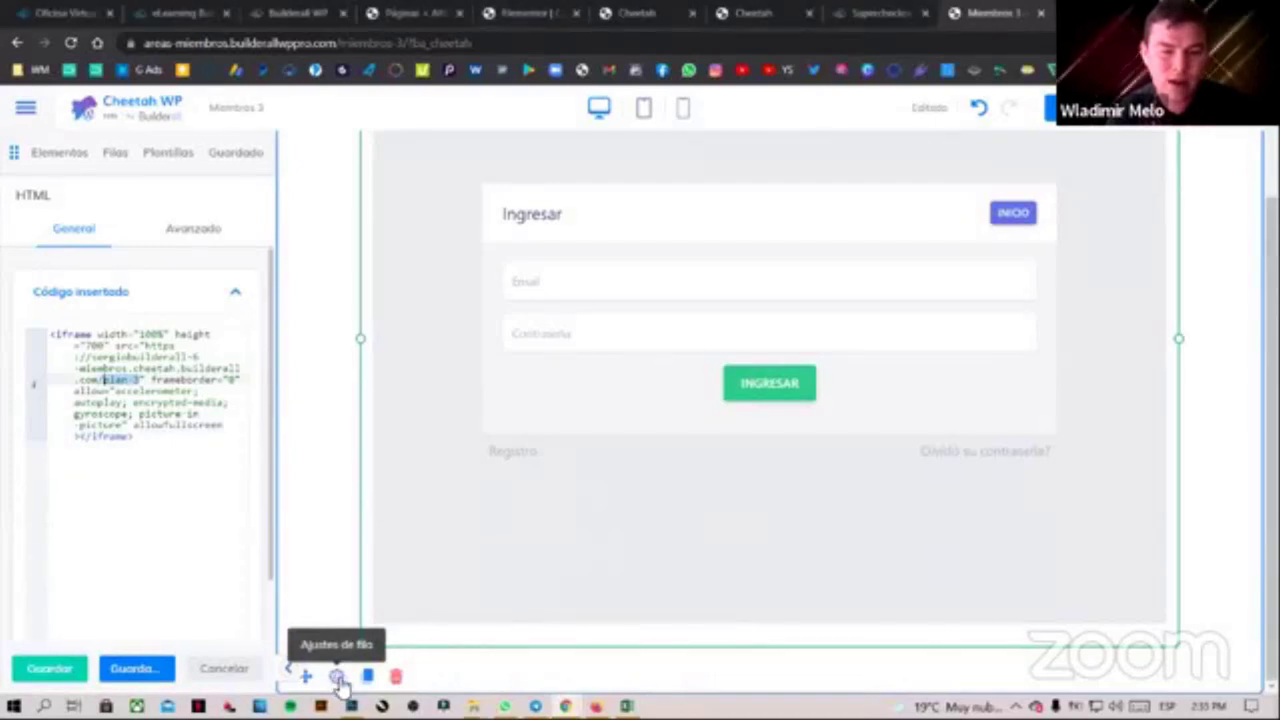
# Set the login row's Relleno and Márgenes to 0 on all four sides
pyautogui.click(337, 677)
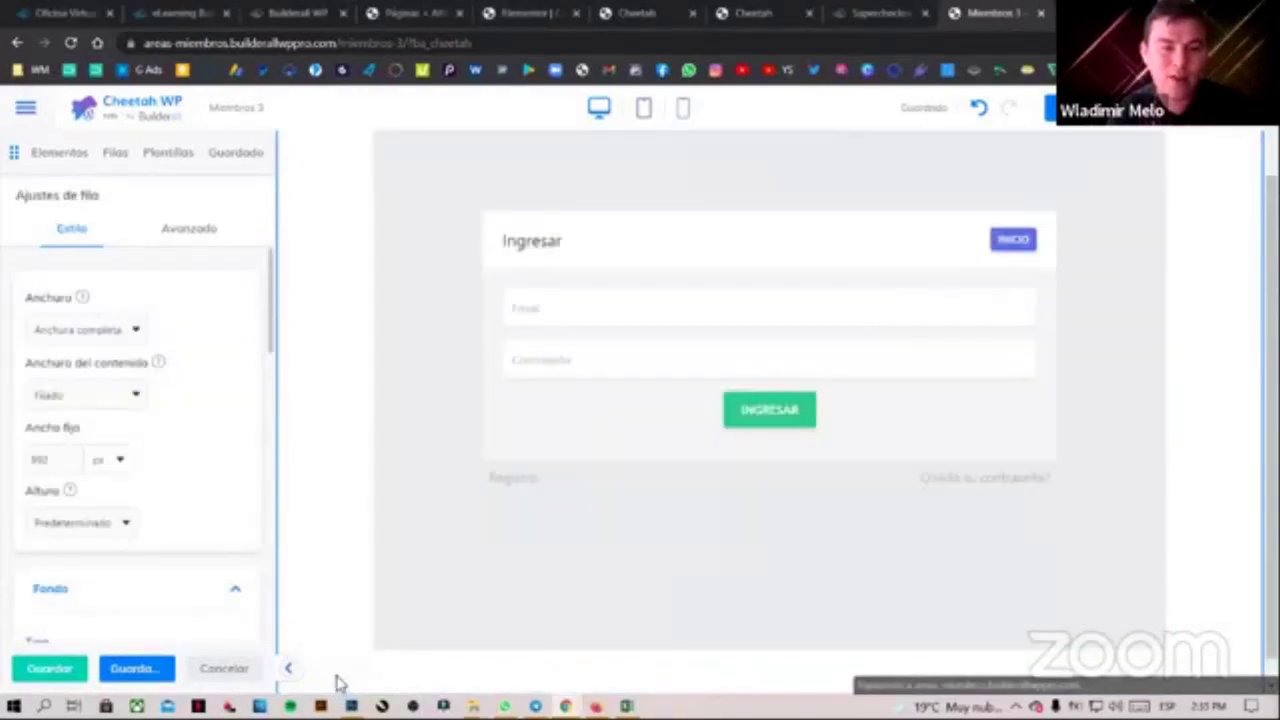
pyautogui.click(198, 232)
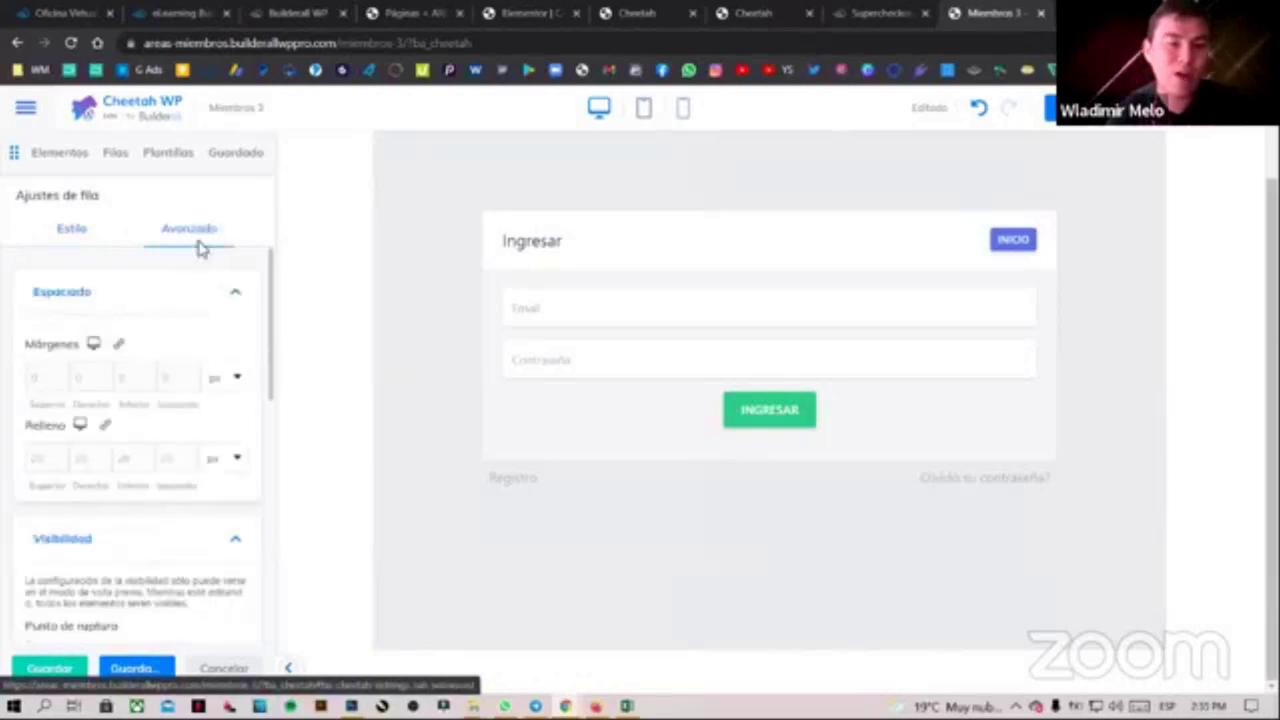
pyautogui.click(173, 459)
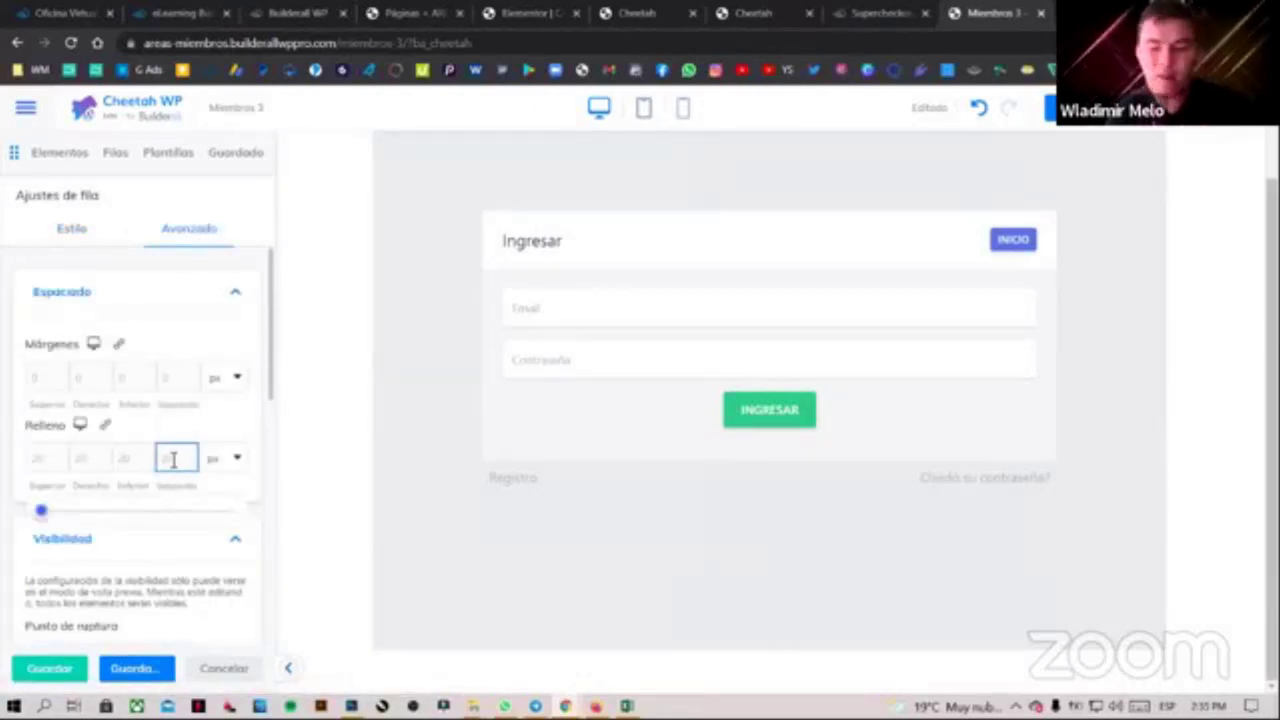
pyautogui.write('0')
pyautogui.click(128, 459)
pyautogui.write('0')
pyautogui.click(89, 458)
pyautogui.write('0')
pyautogui.click(50, 459)
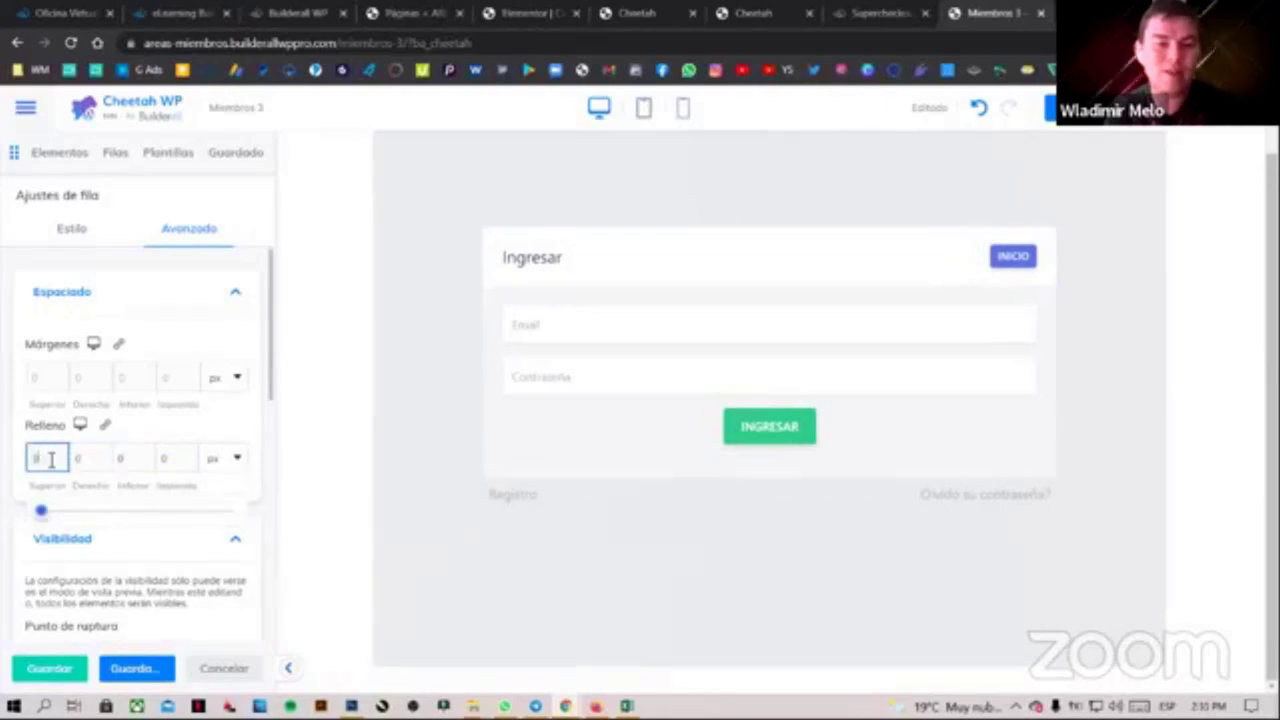
pyautogui.click(180, 386)
pyautogui.write('0')
pyautogui.click(141, 386)
pyautogui.write('0')
pyautogui.click(104, 380)
pyautogui.write('0')
pyautogui.click(36, 378)
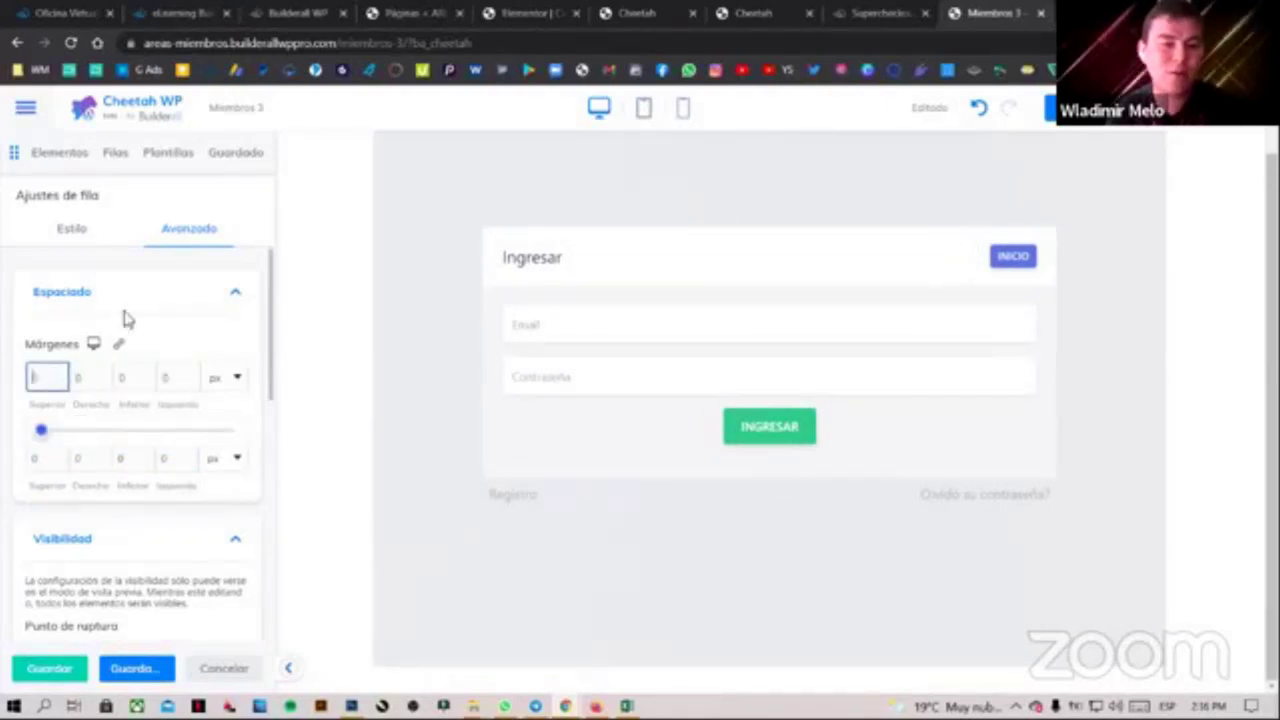
pyautogui.click(90, 234)
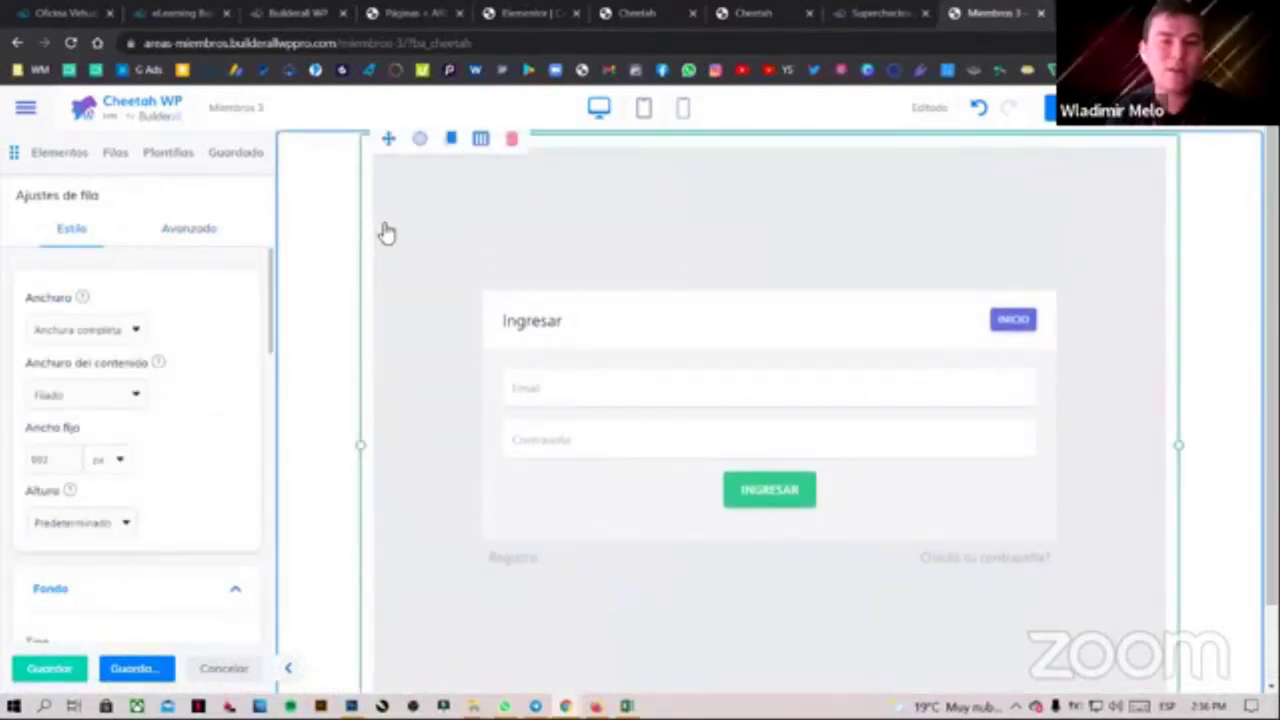
# Zero all four margins of the embedded HTML block, then exit the page editor
pyautogui.click(423, 145)
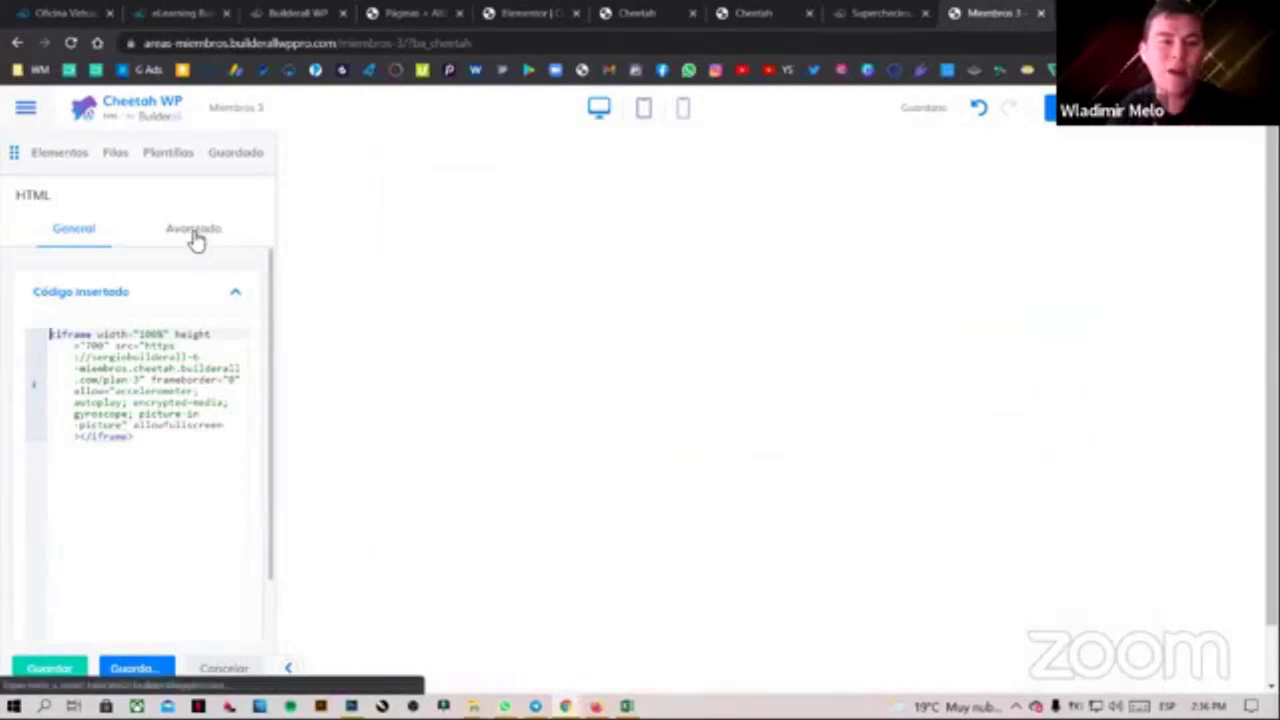
pyautogui.click(194, 233)
pyautogui.click(170, 378)
pyautogui.press('BackSpace')
pyautogui.click(126, 378)
pyautogui.press('BackSpace')
pyautogui.click(86, 378)
pyautogui.press('BackSpace')
pyautogui.click(45, 378)
pyautogui.press('BackSpace')
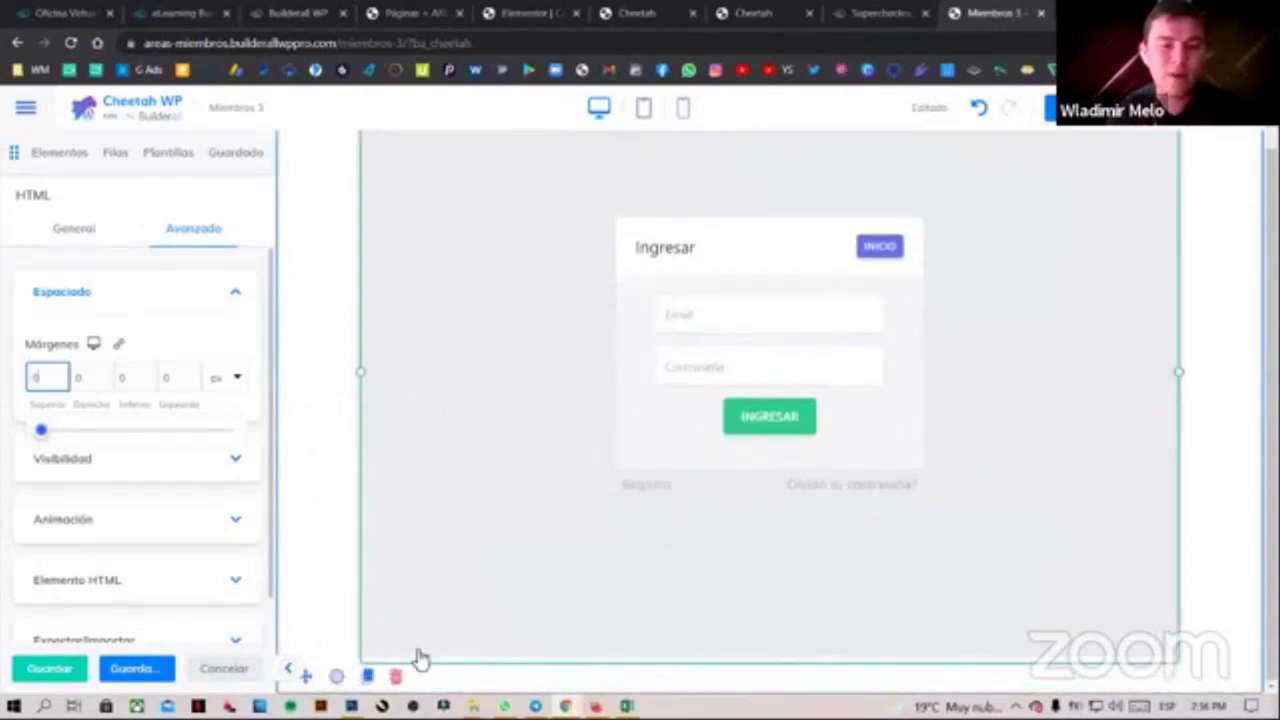
pyautogui.click(76, 238)
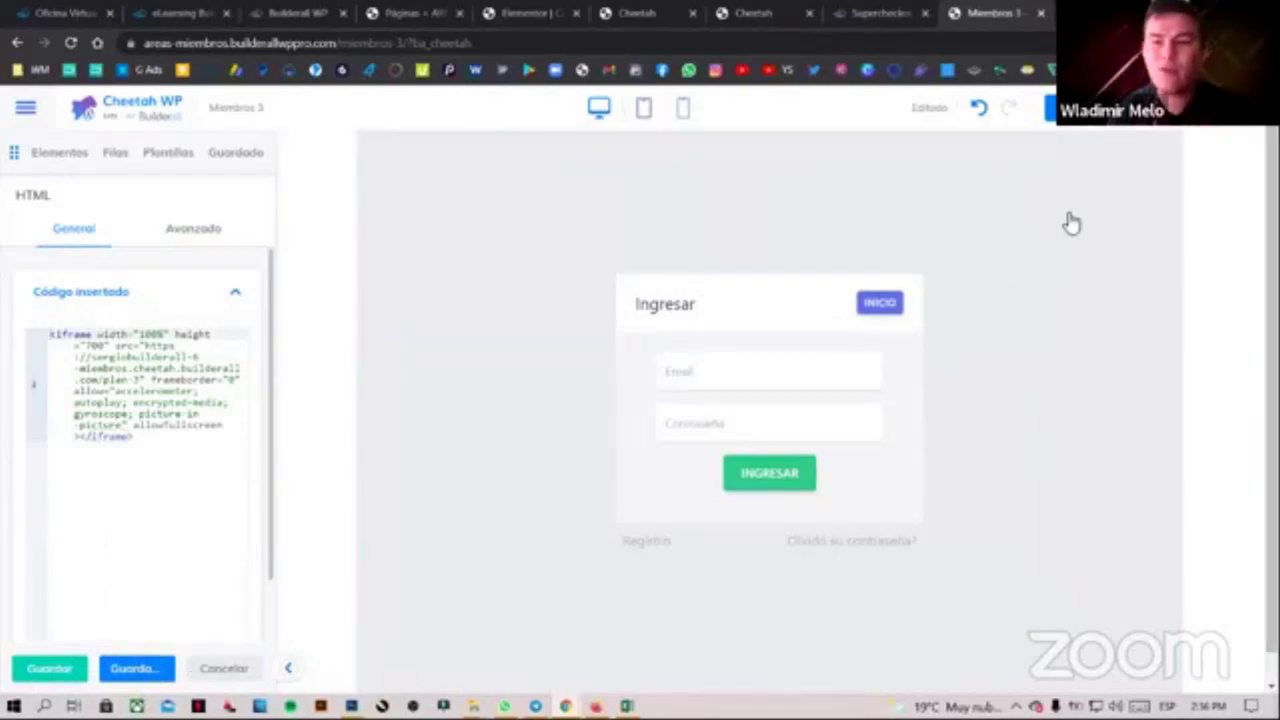
pyautogui.click(1196, 131)
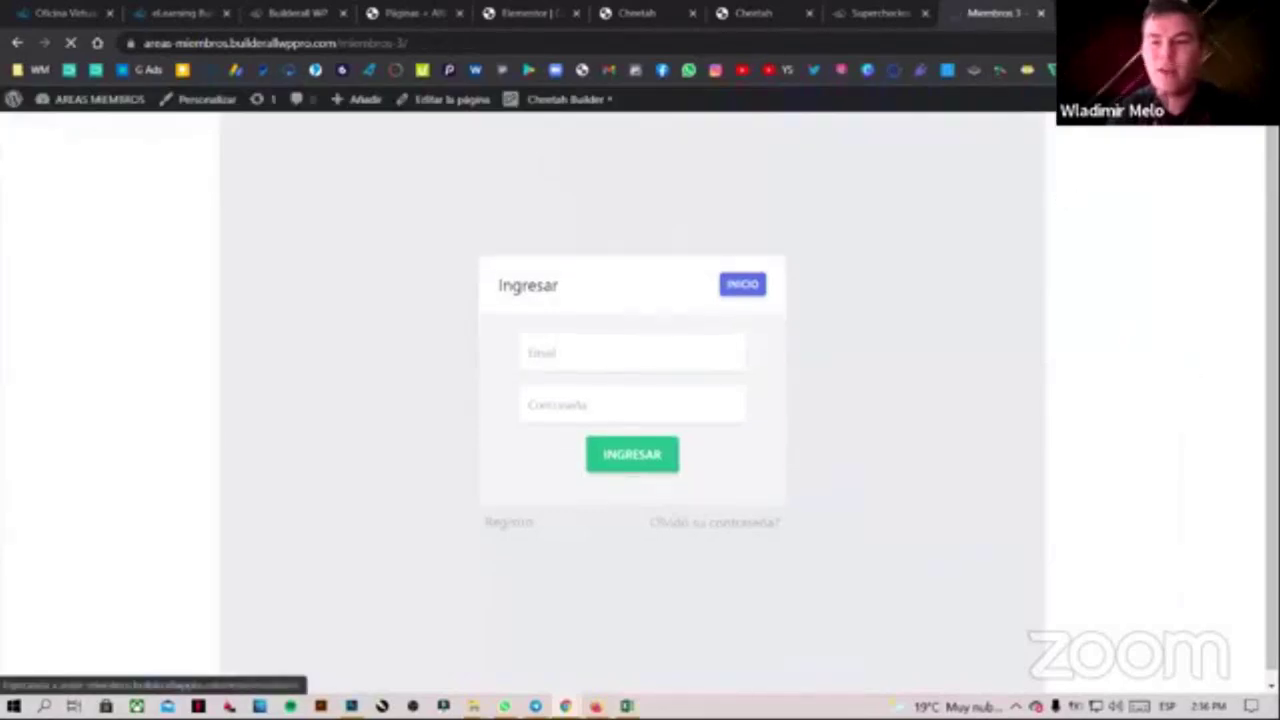
# Reopen Miembros 3 in Cheetah Builder and set the login row's content width to Anchura completa
pyautogui.click(564, 102)
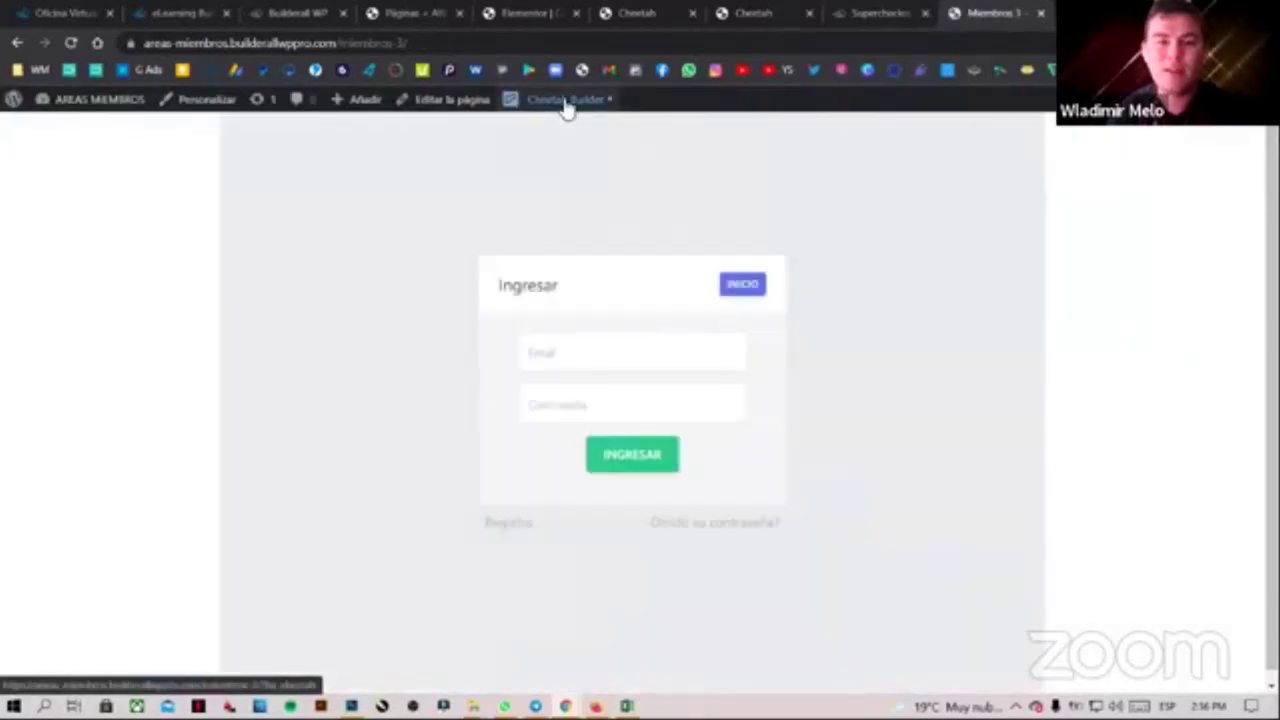
pyautogui.click(564, 102)
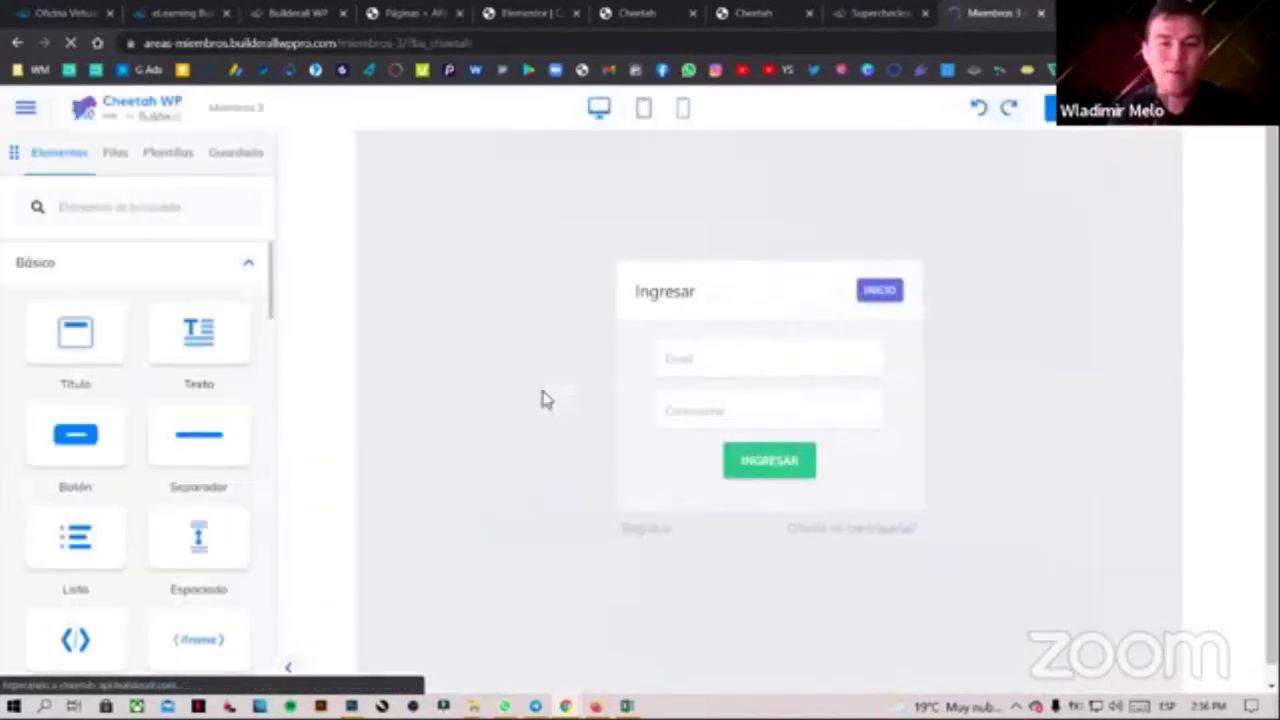
pyautogui.scroll(-1, 310, 430)
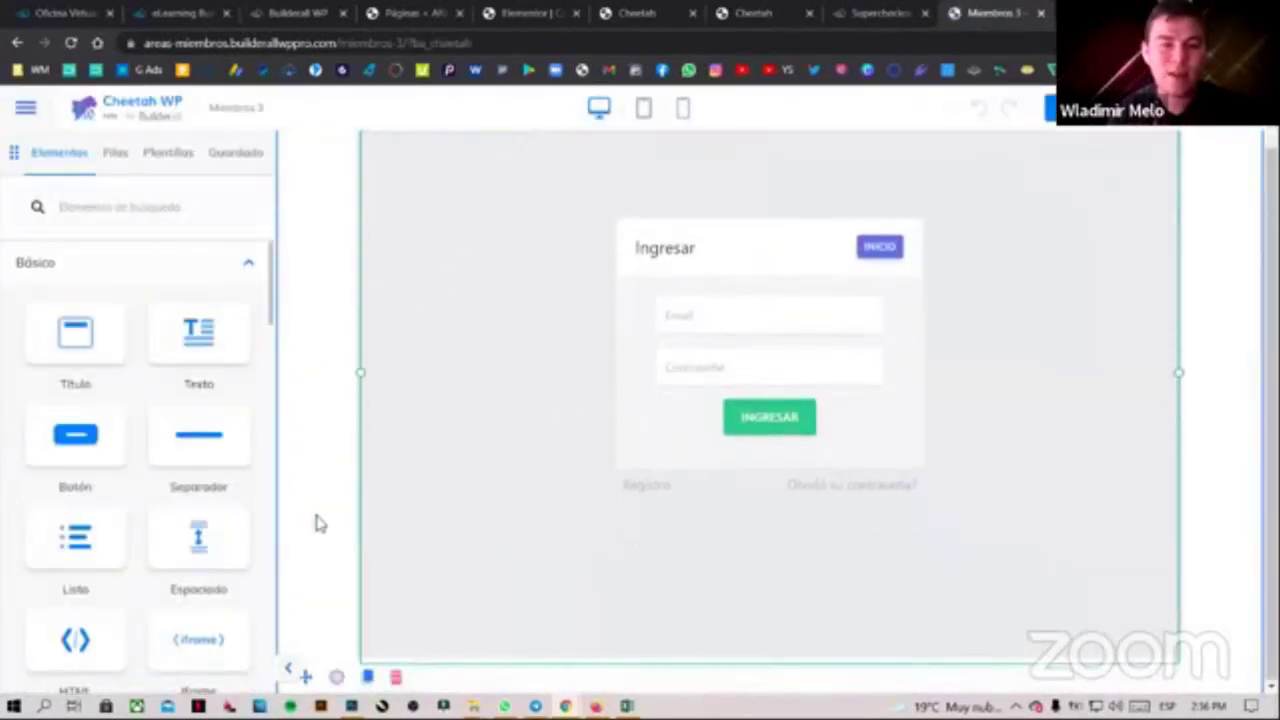
pyautogui.click(338, 677)
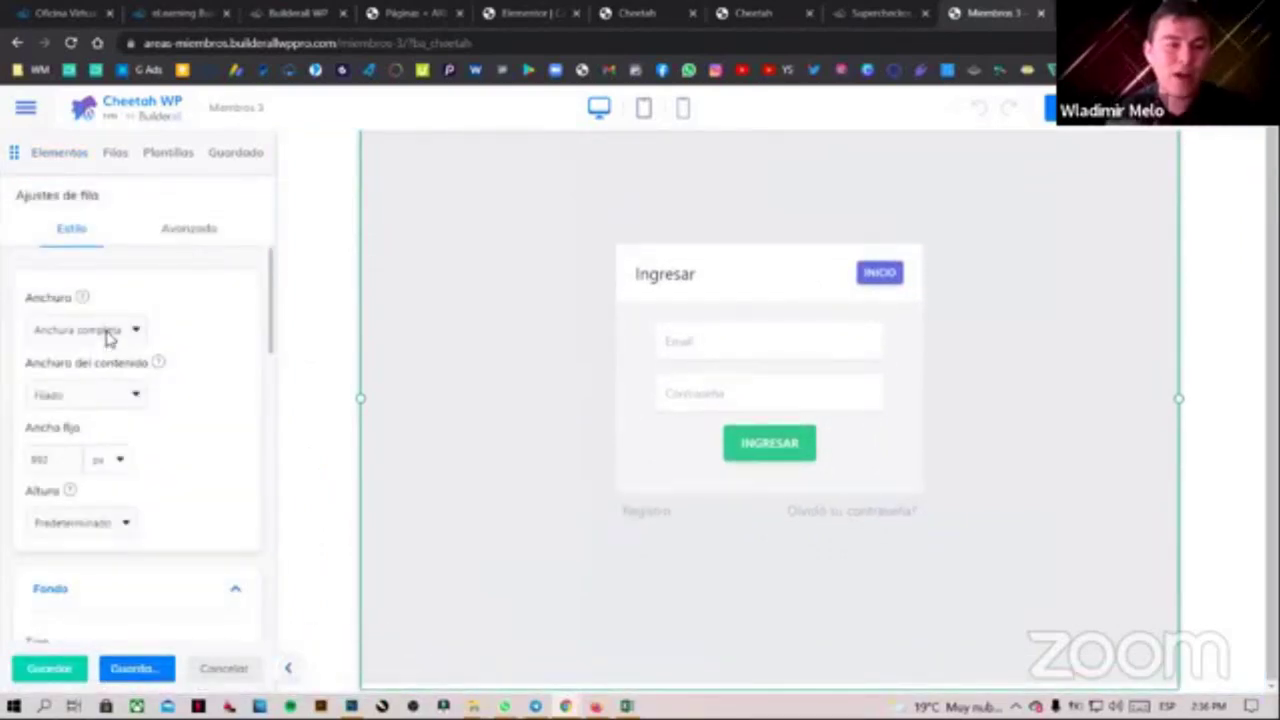
pyautogui.click(109, 338)
pyautogui.click(109, 338)
pyautogui.click(108, 402)
pyautogui.click(110, 450)
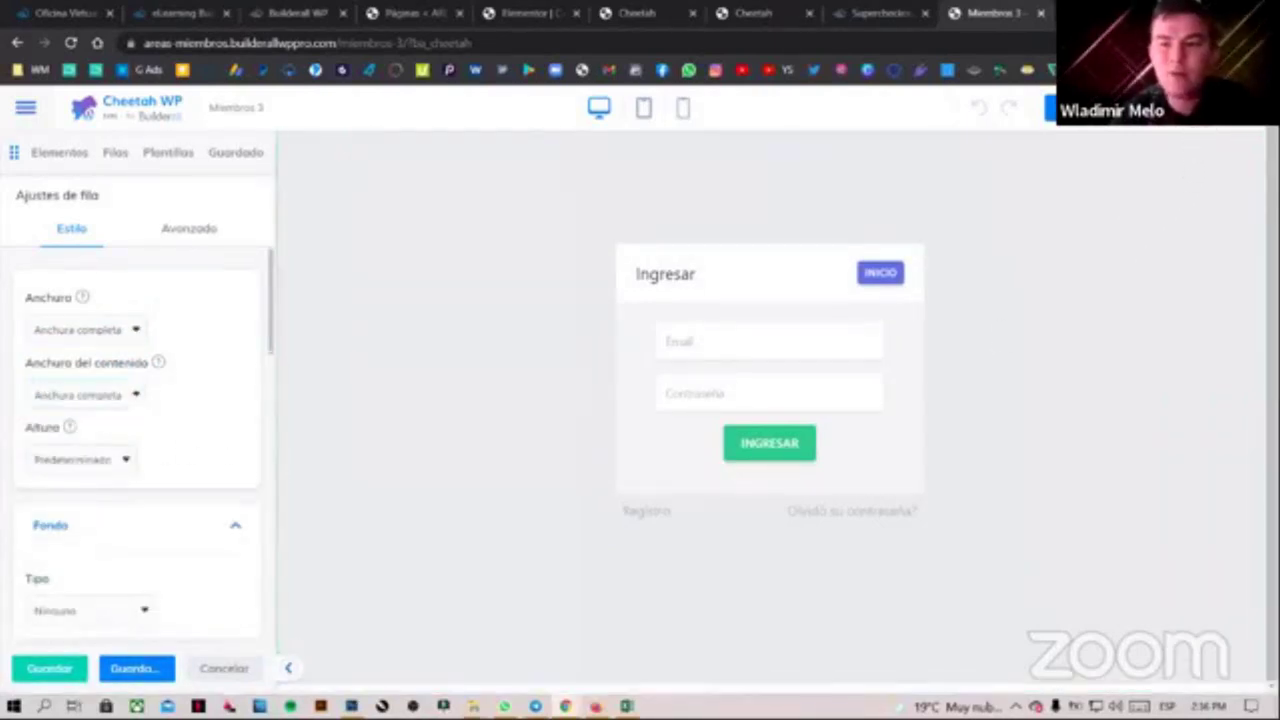
# Leave the editor to view the live members login page and check its address
pyautogui.click(1120, 194)
pyautogui.click(1105, 115)
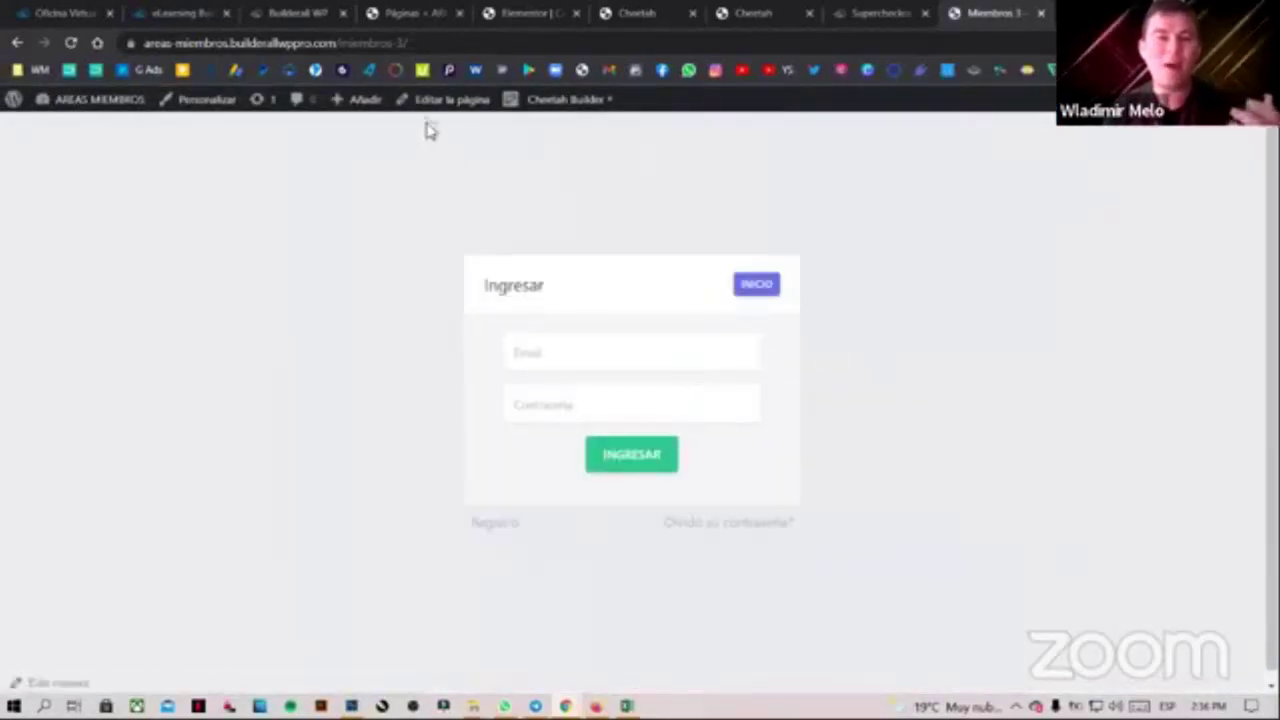
pyautogui.moveTo(410, 43); pyautogui.dragTo(145, 43)
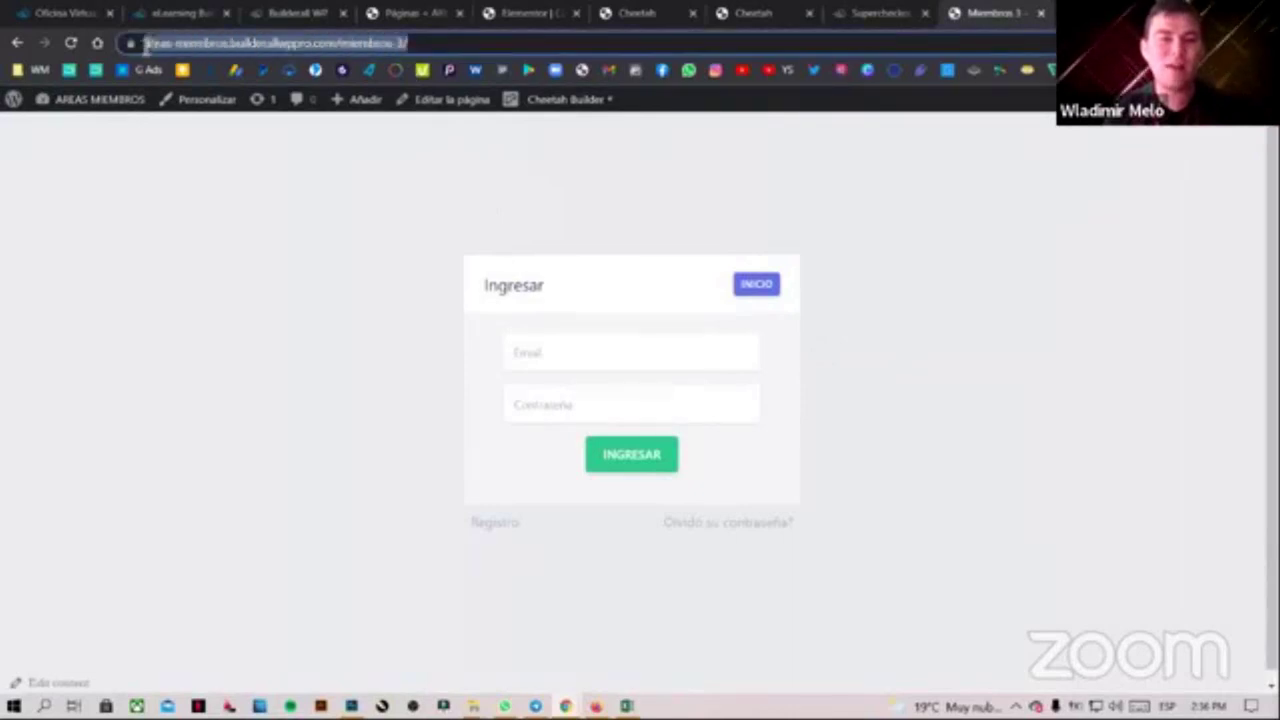
pyautogui.click(285, 292)
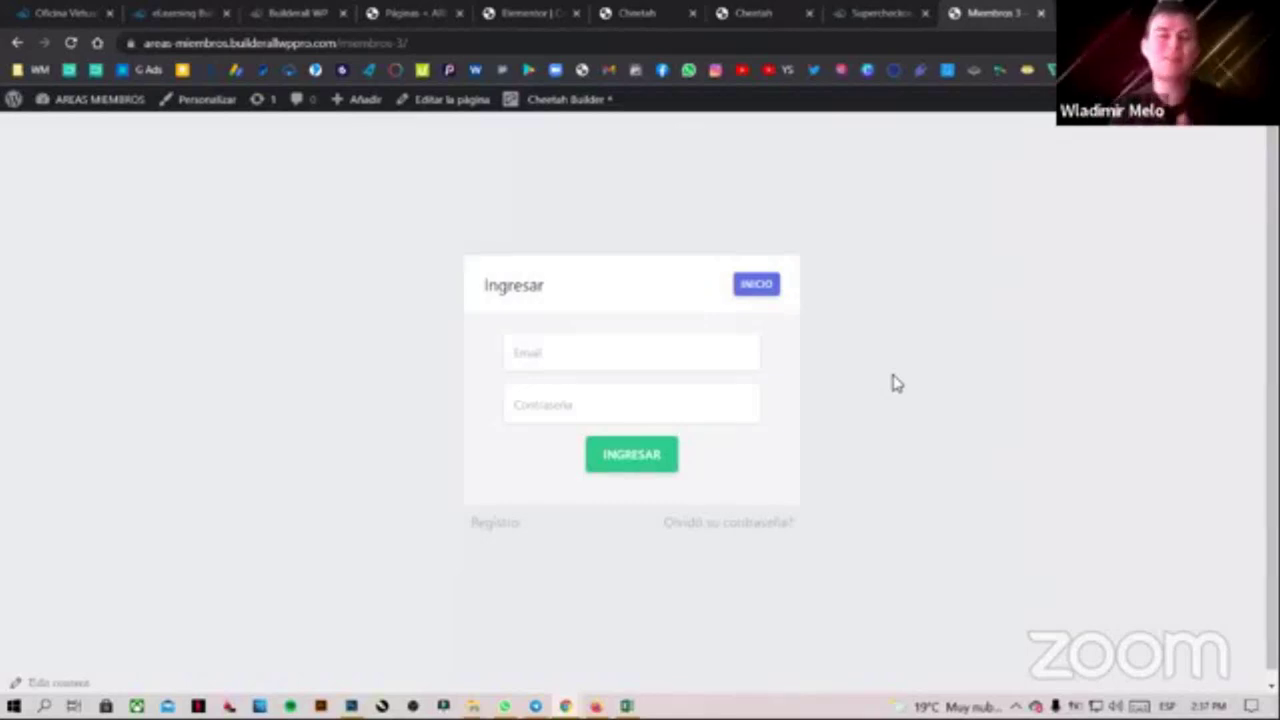
pyautogui.click(203, 10)
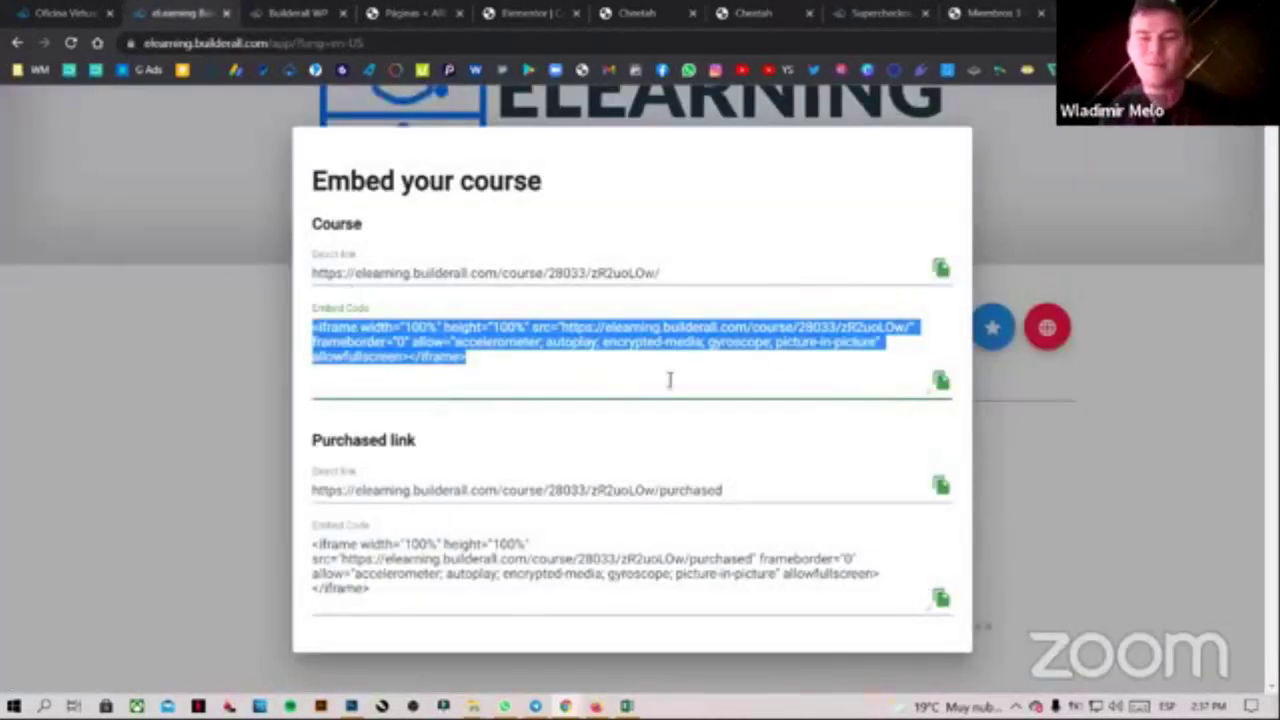
# Select the course src URL in the eLearning Course Embed Code, then return to the Miembros page
pyautogui.click(490, 366)
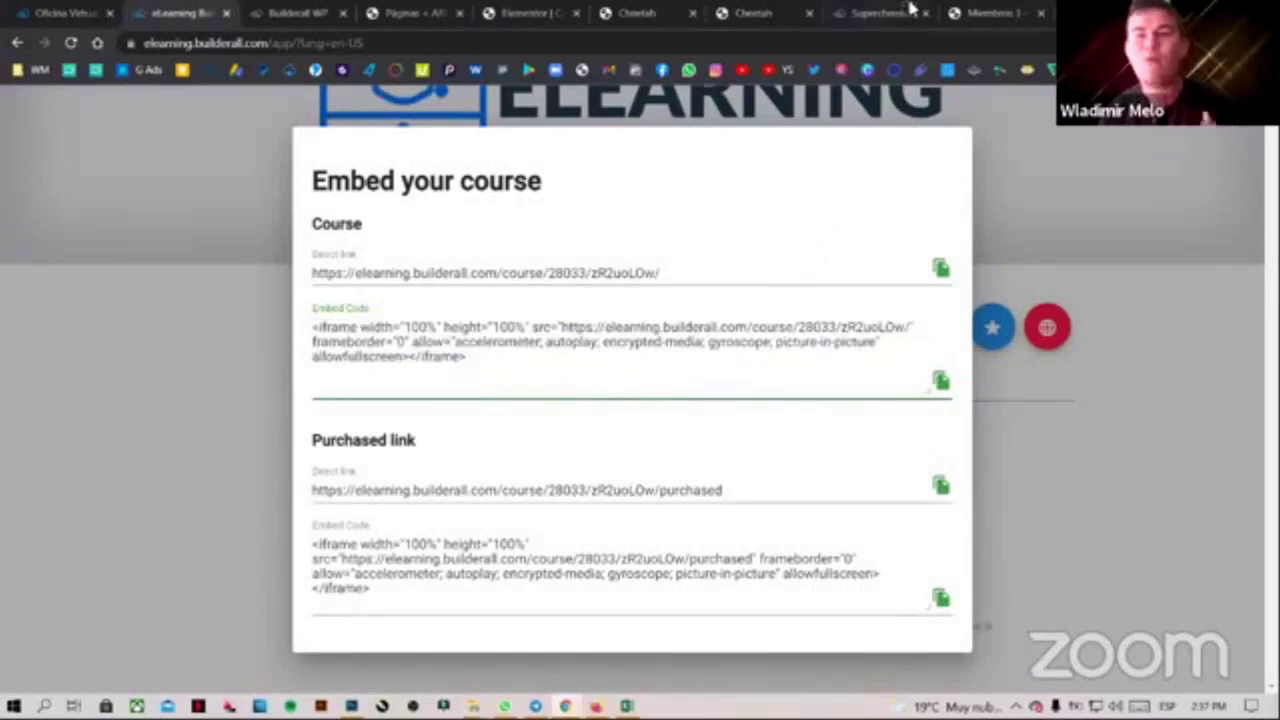
pyautogui.moveTo(564, 331); pyautogui.dragTo(900, 328)
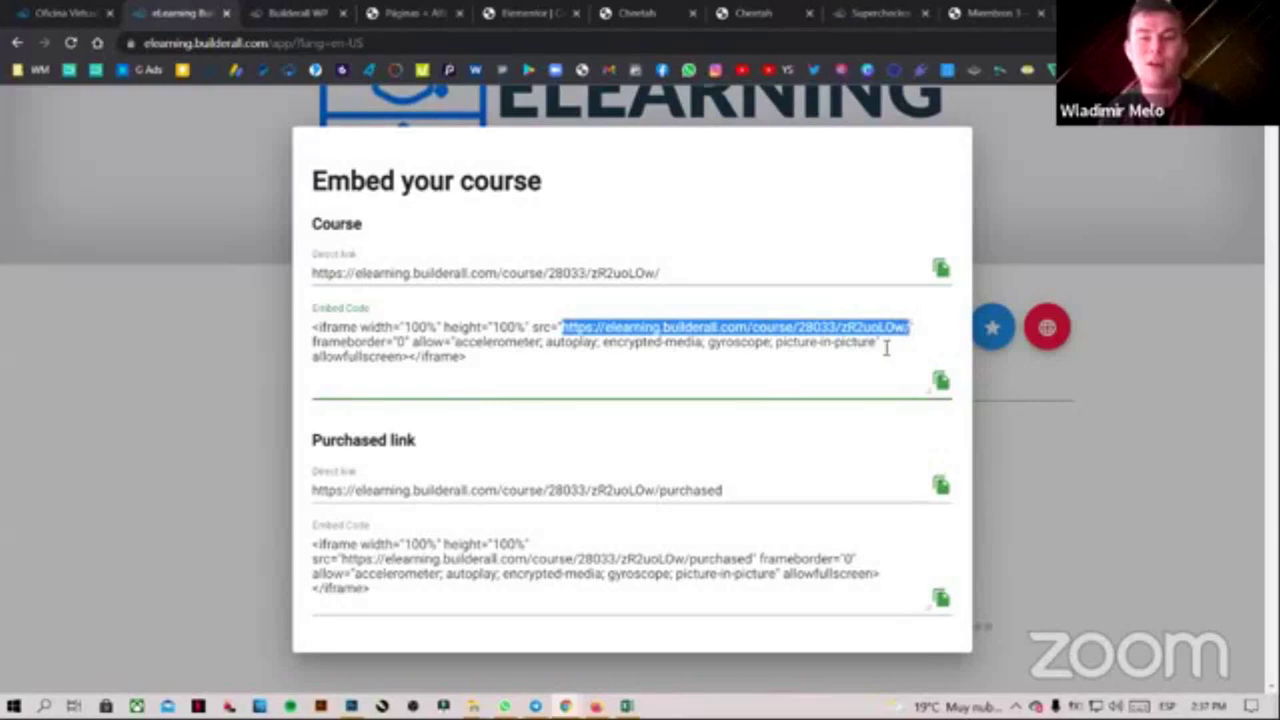
pyautogui.click(1002, 12)
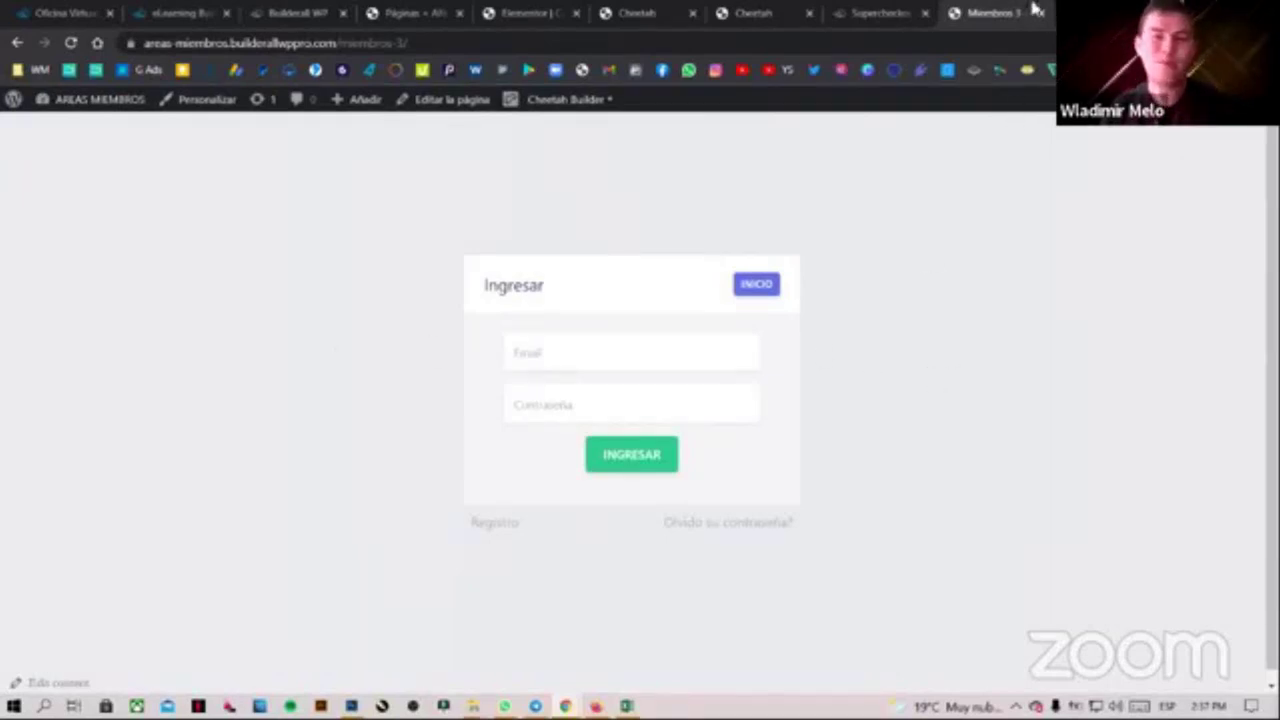
# Try the login form's Email field with the saved autofill login, clear it, and reopen Cheetah Builder
pyautogui.press('Tab')
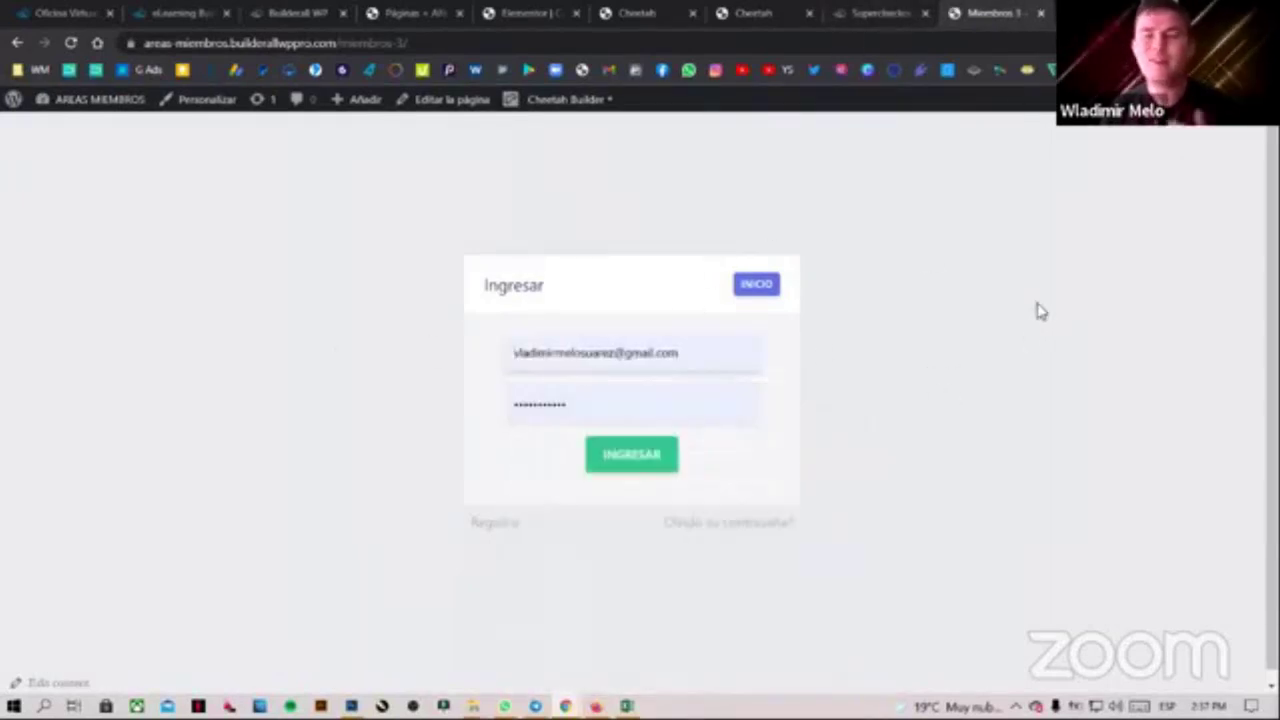
pyautogui.click(674, 370)
pyautogui.press('BackSpace')
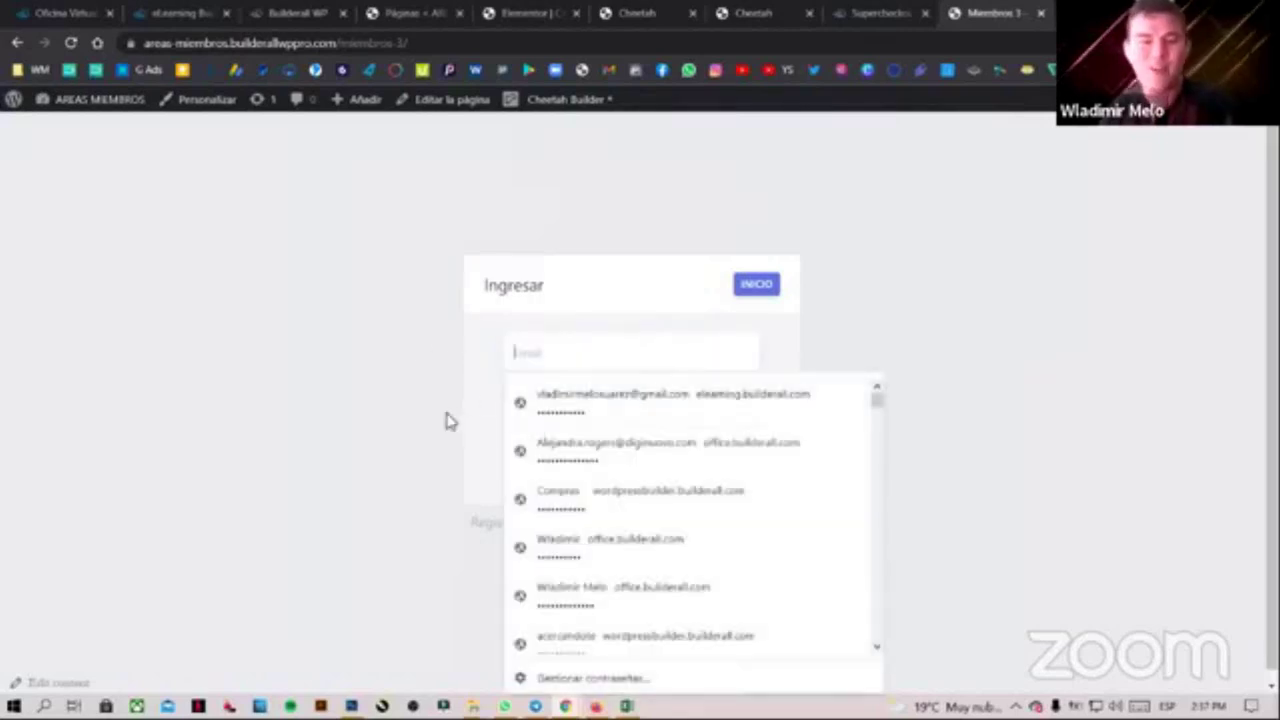
pyautogui.click(591, 409)
pyautogui.click(1000, 439)
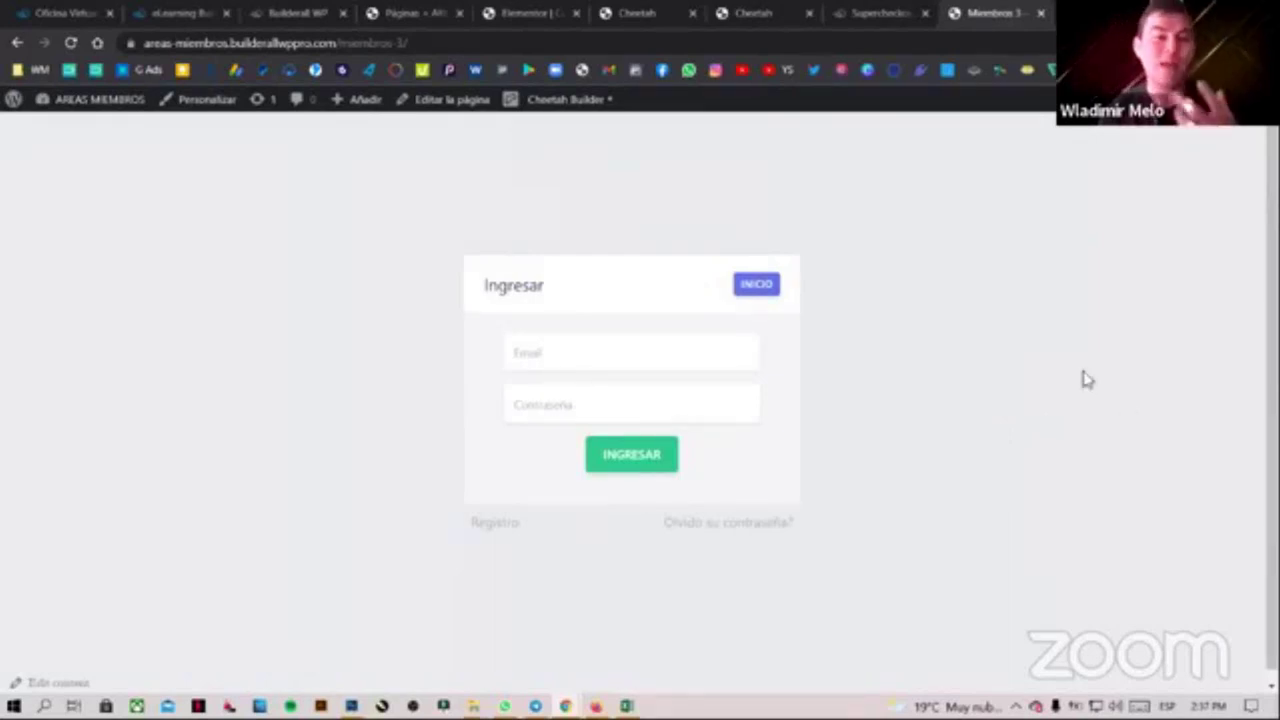
pyautogui.click(572, 106)
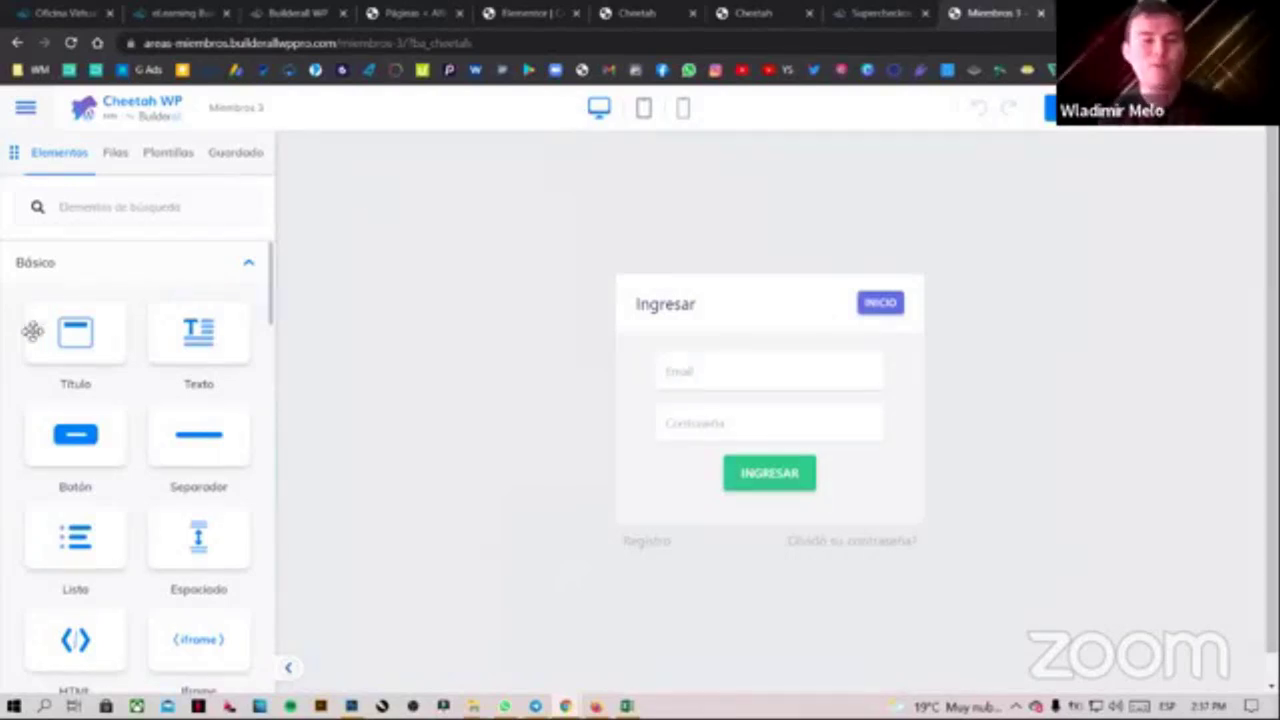
# Switch to the Miembros 3 editor and scroll through the Elementos panel sections
pyautogui.scroll(-5, 94, 437)
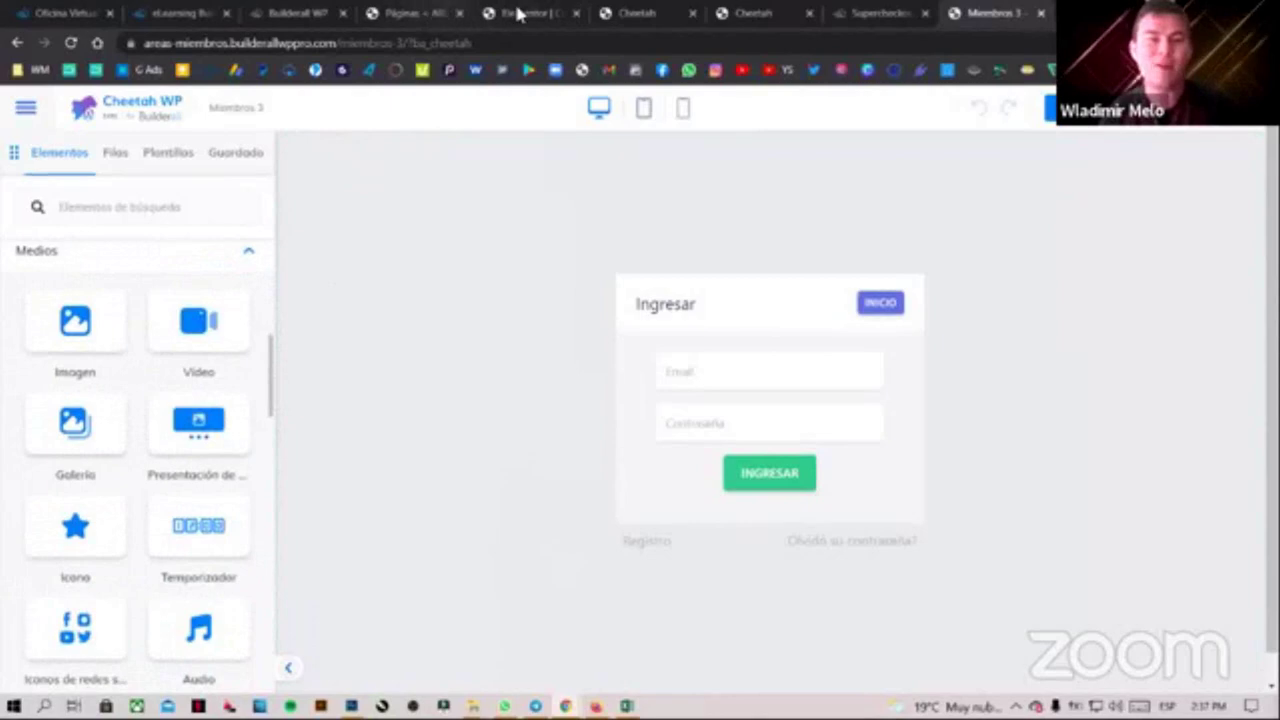
pyautogui.click(640, 12)
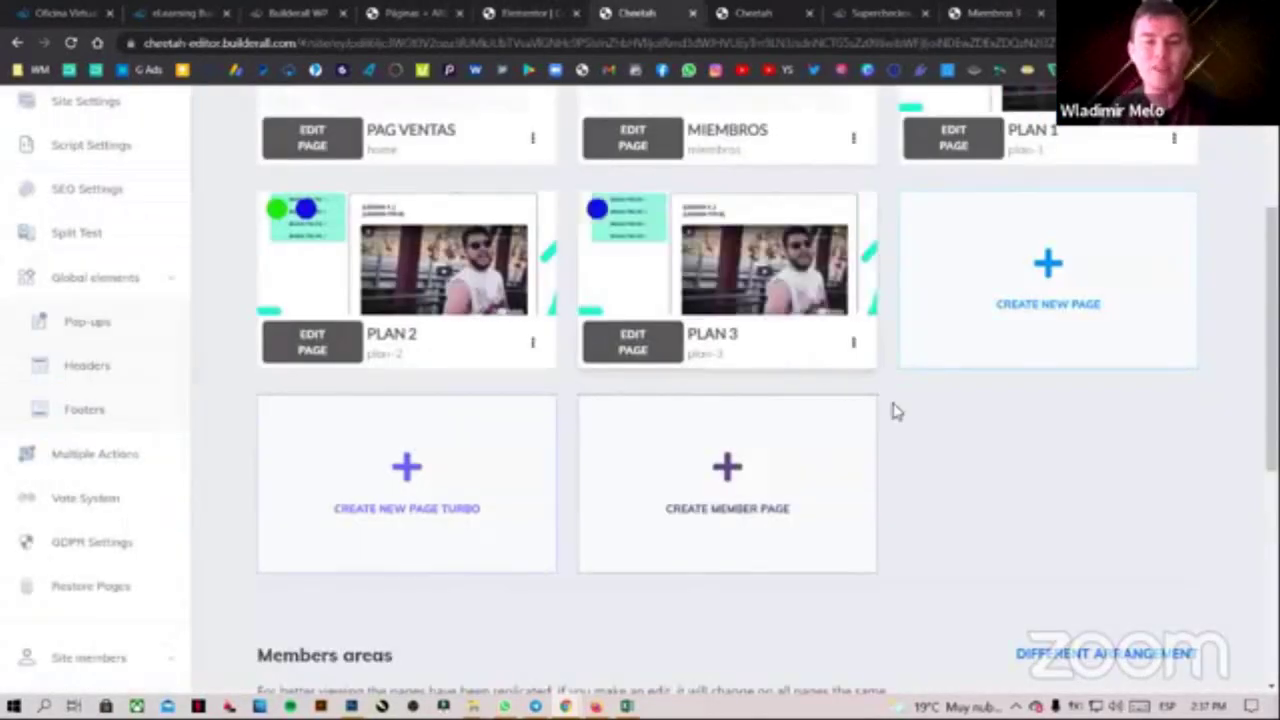
pyautogui.scroll(1, 870, 420)
pyautogui.scroll(-6, 857, 428)
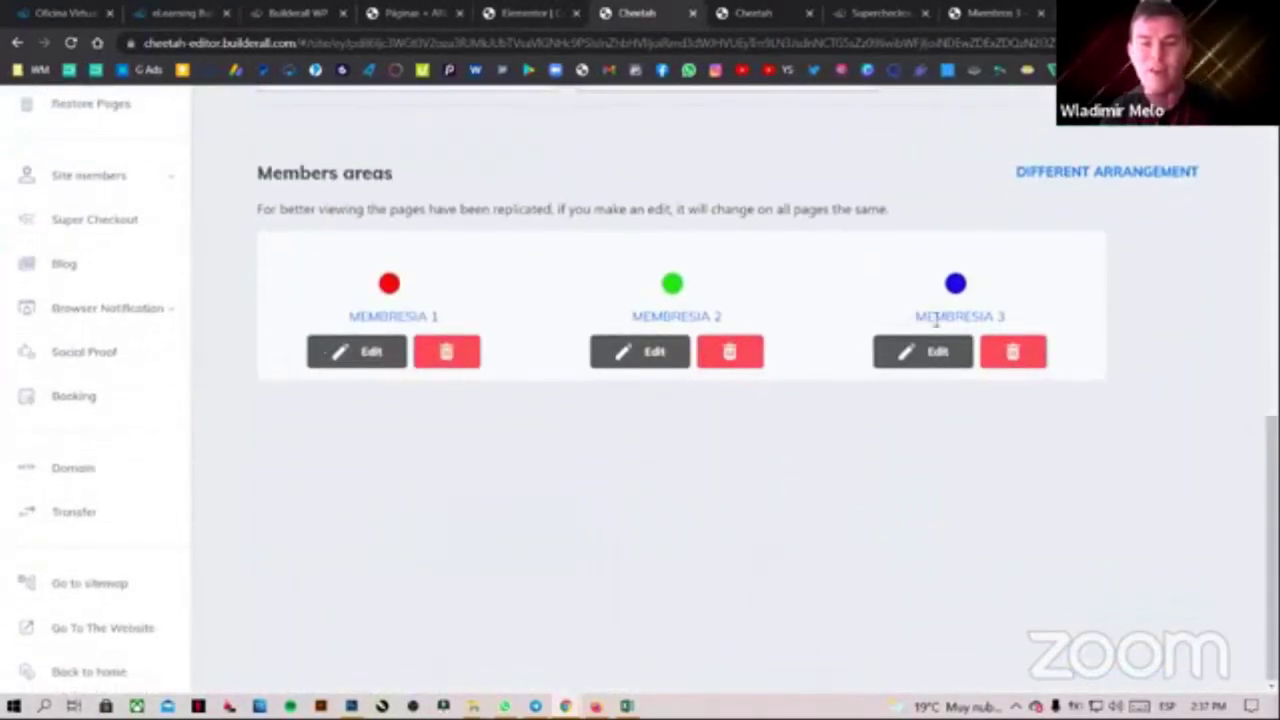
pyautogui.scroll(3, 1066, 411)
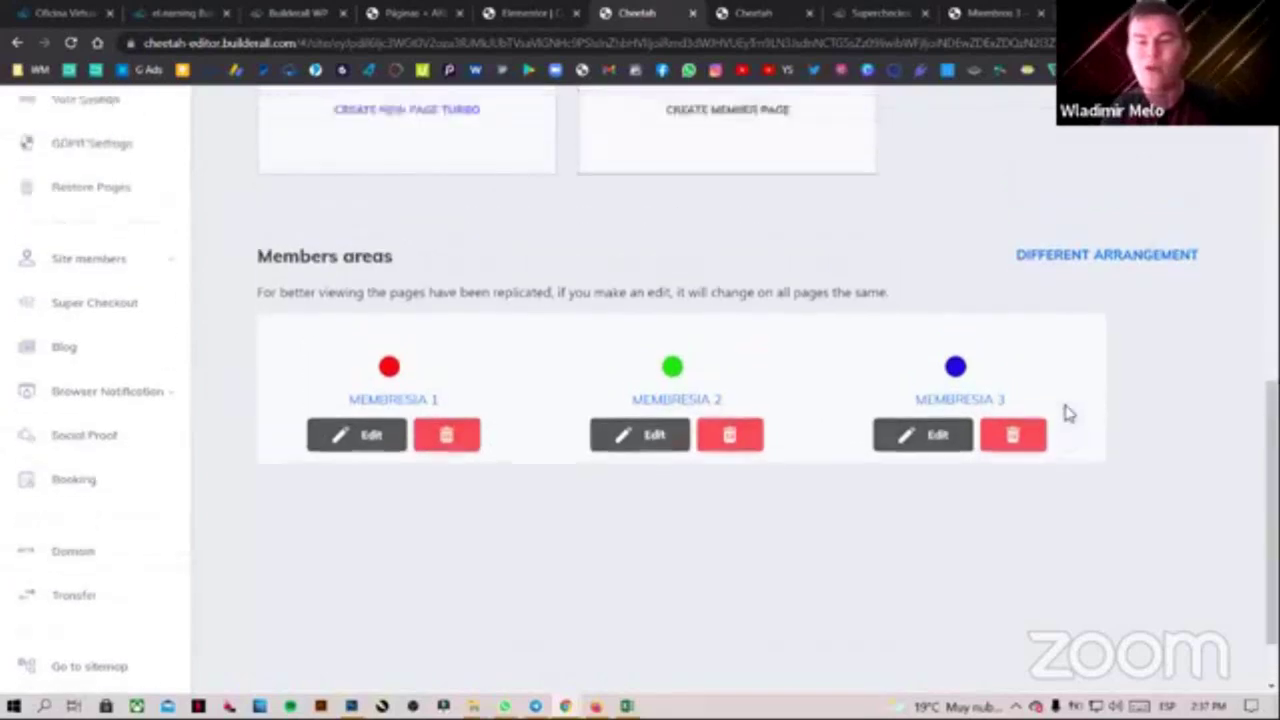
pyautogui.scroll(4, 1028, 390)
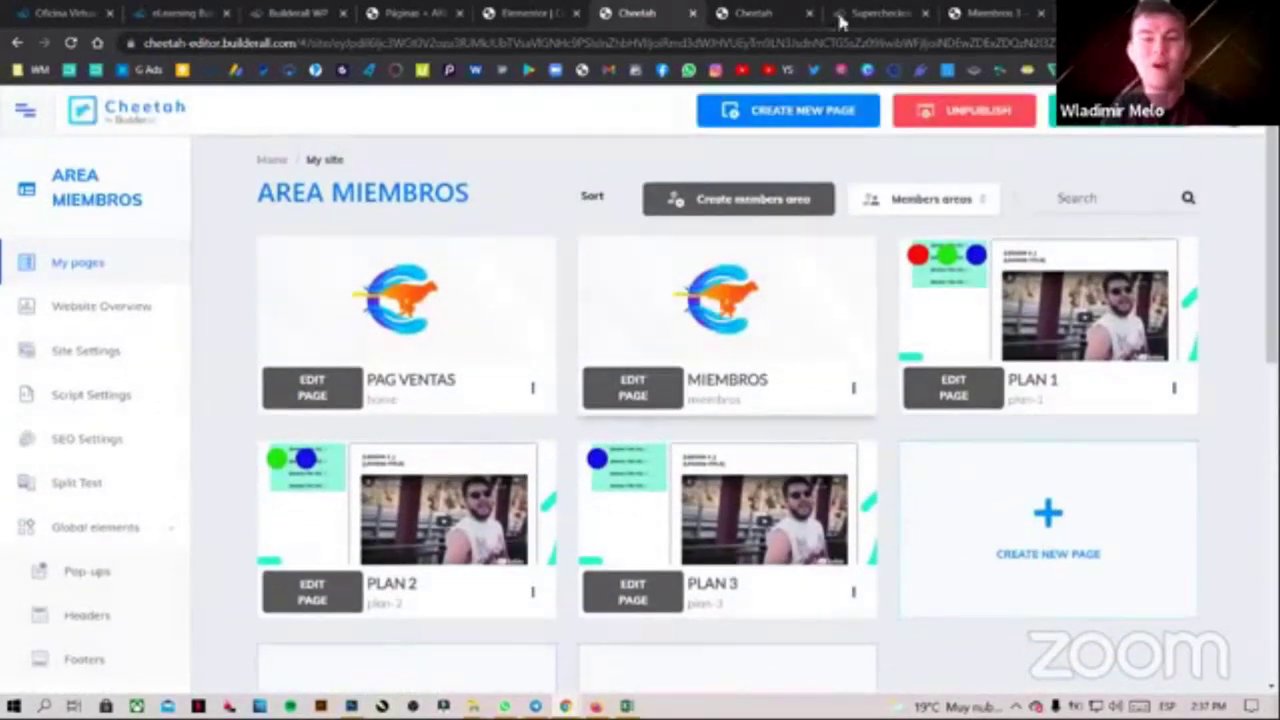
pyautogui.click(957, 12)
pyautogui.scroll(-8, 172, 450)
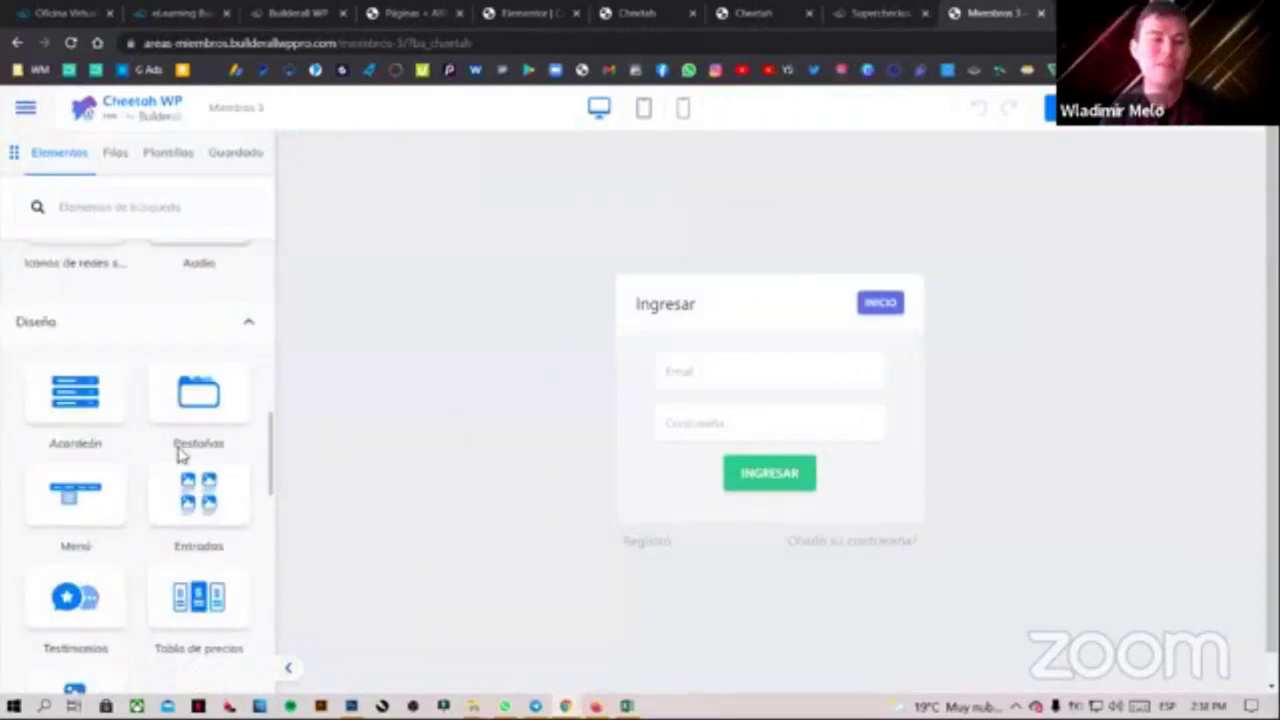
pyautogui.scroll(-5, 178, 455)
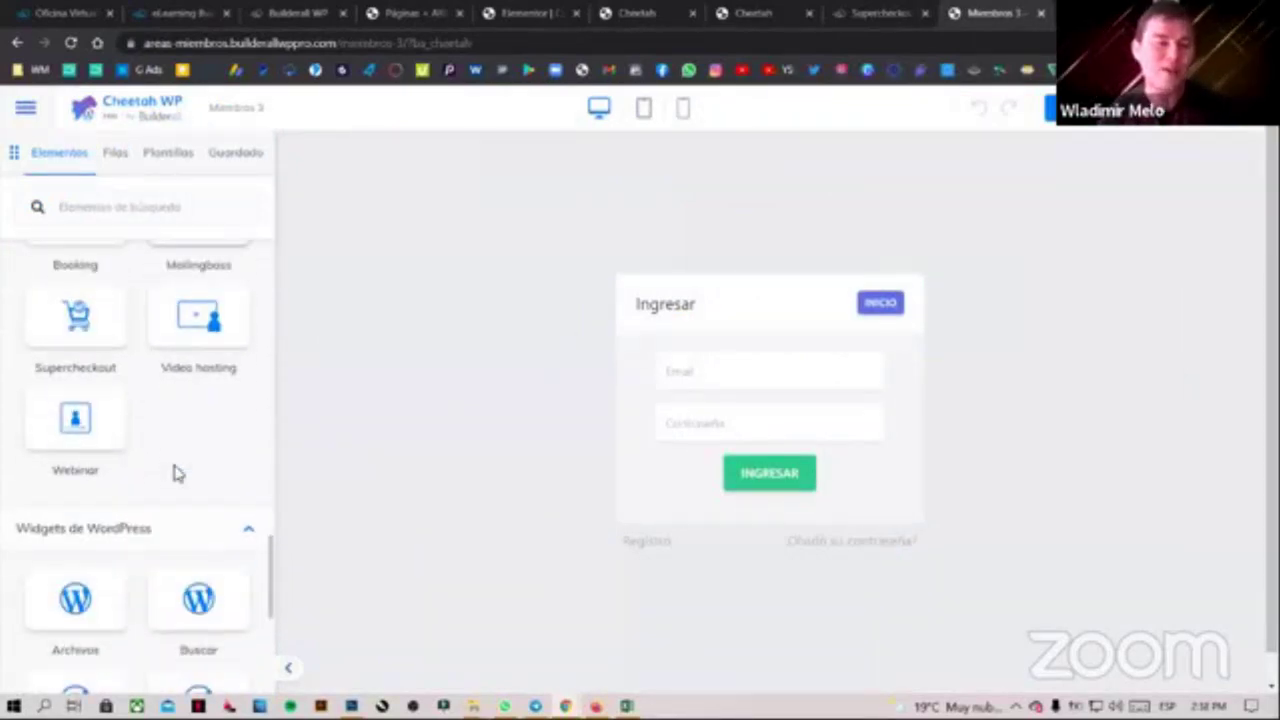
pyautogui.scroll(5, 175, 475)
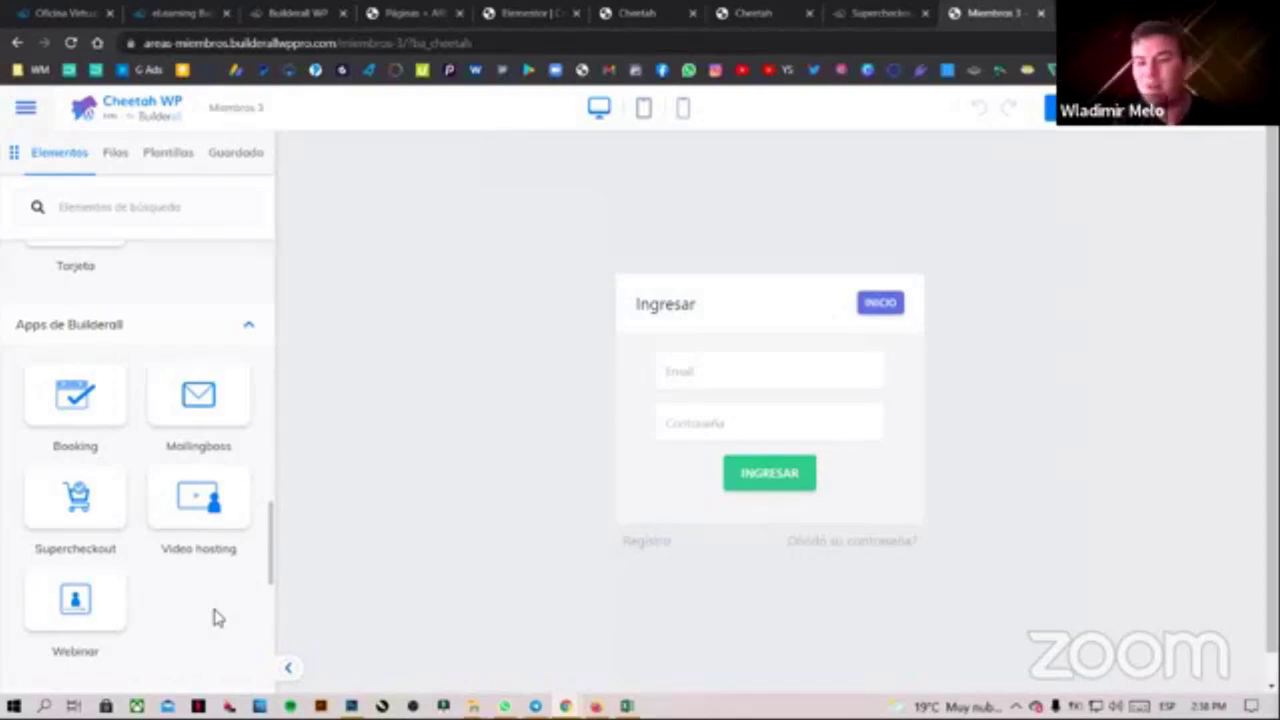
pyautogui.scroll(10, 217, 617)
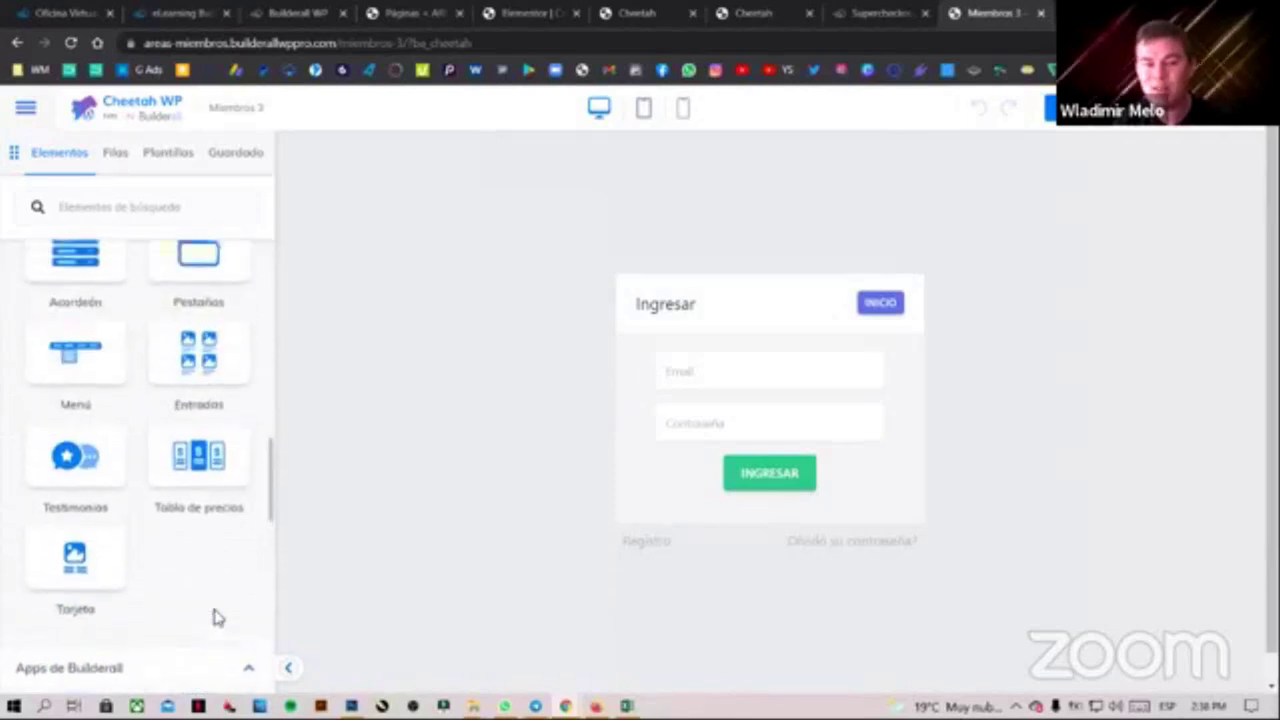
pyautogui.scroll(4, 215, 610)
pyautogui.scroll(-4, 214, 608)
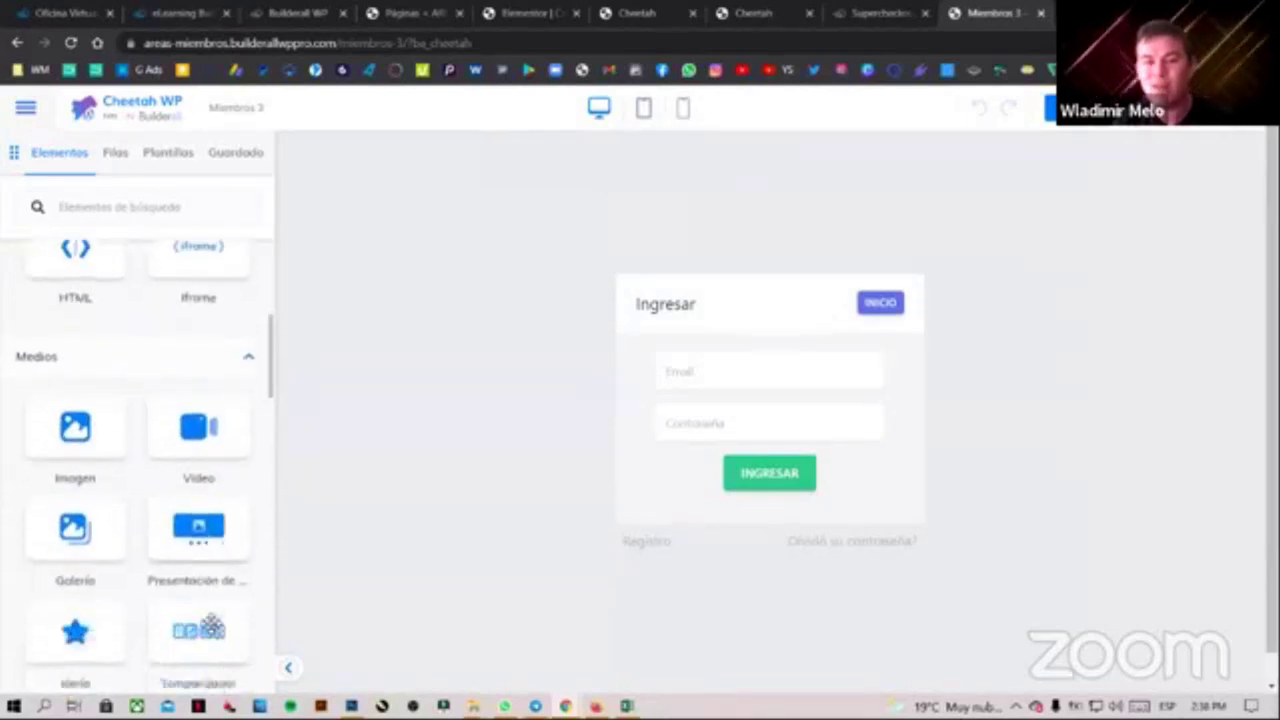
pyautogui.scroll(-10, 210, 625)
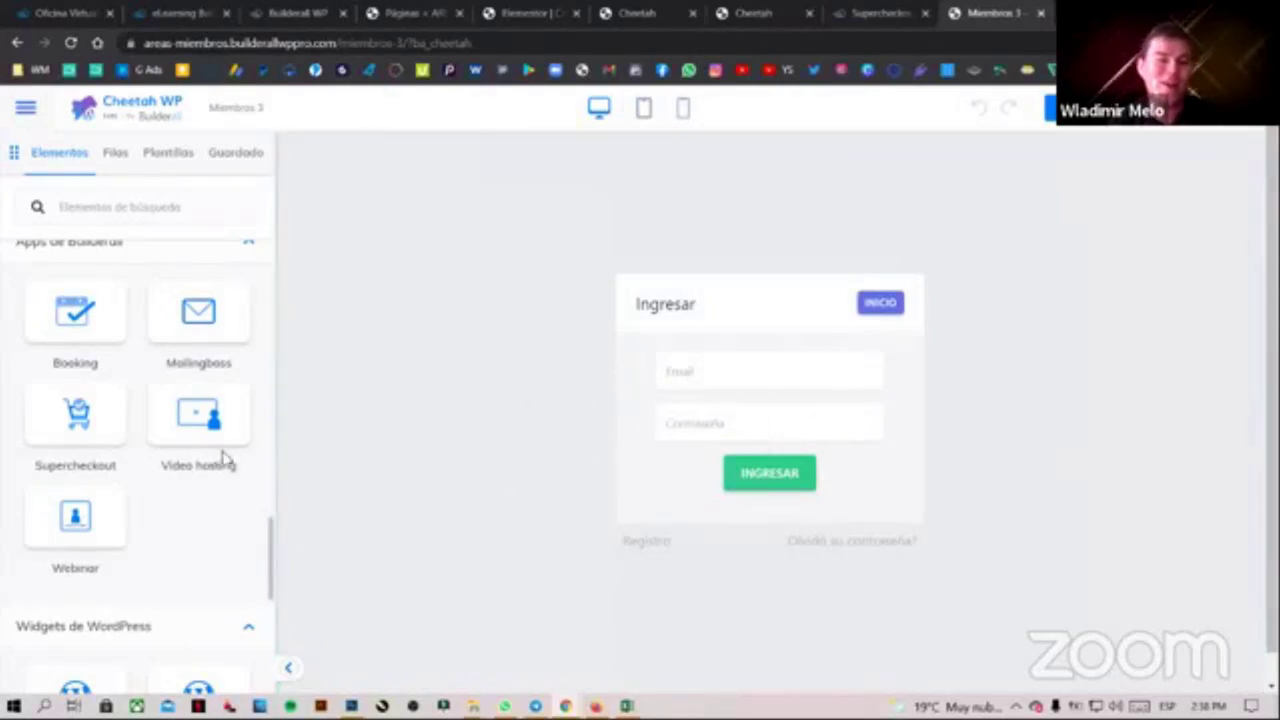
pyautogui.scroll(2, 143, 475)
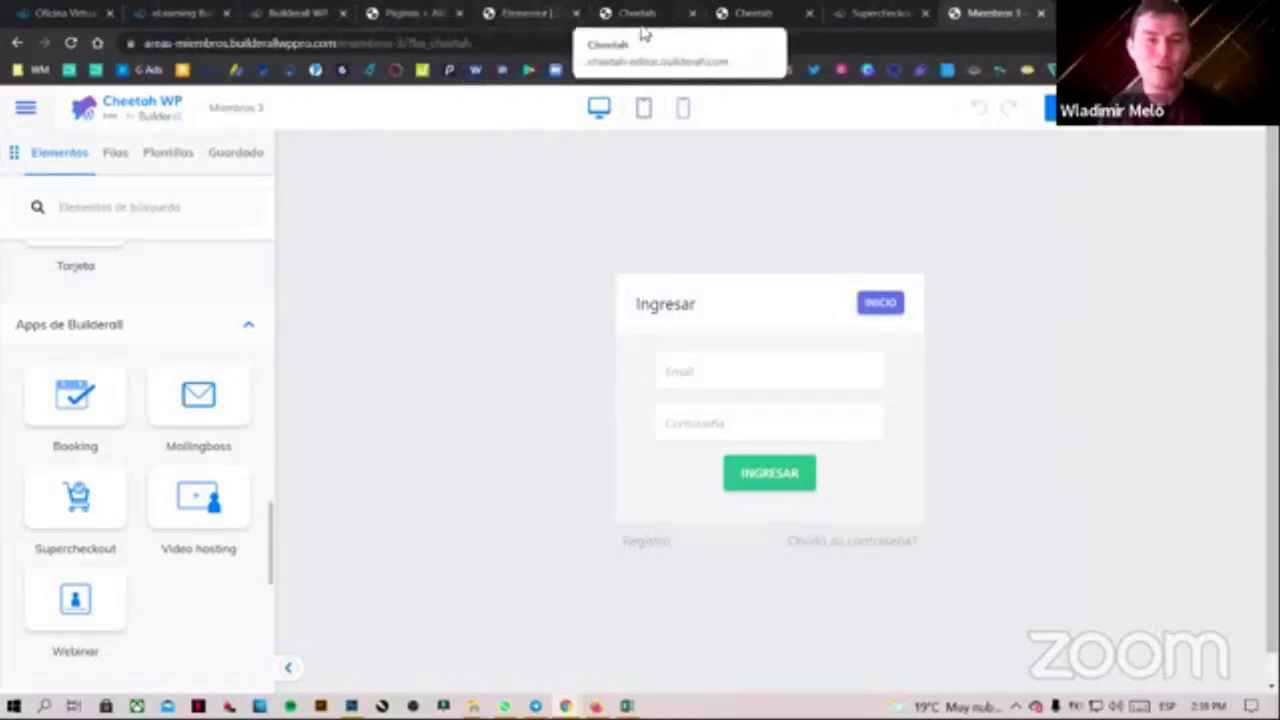
# Close the leftover Builderall WP, Páginas and Elementor tabs
pyautogui.click(330, 13)
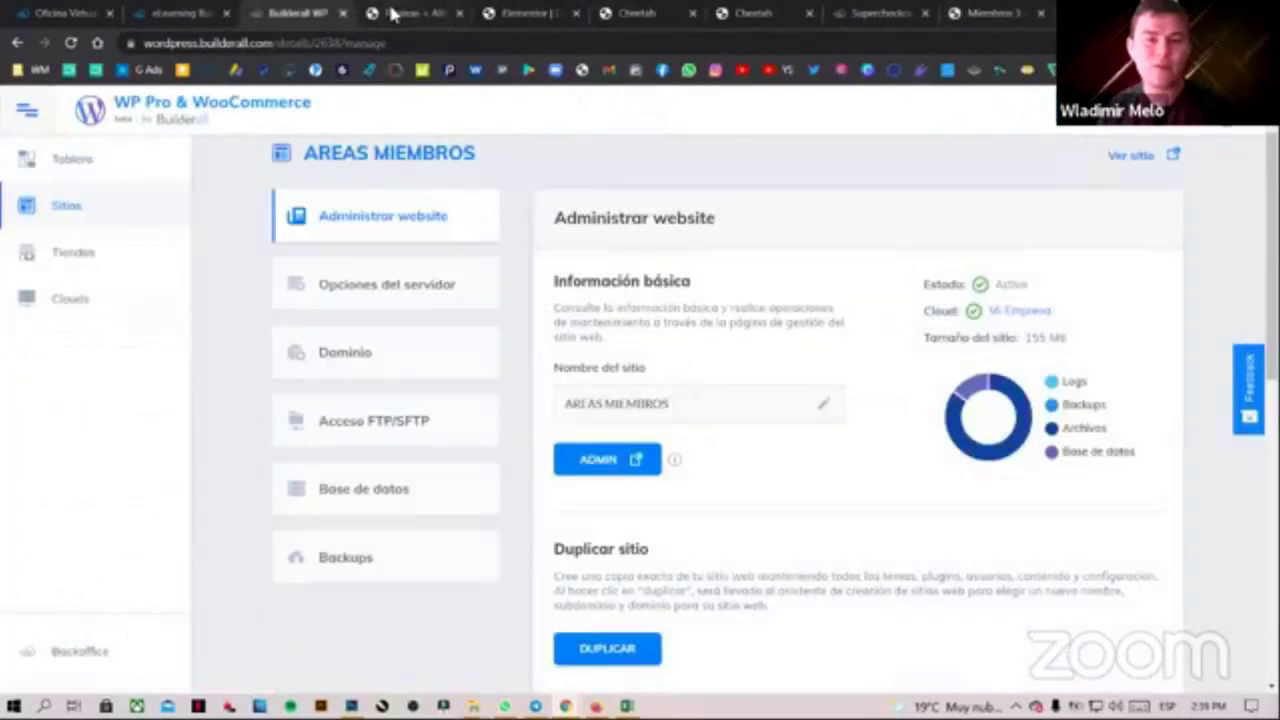
pyautogui.click(343, 13)
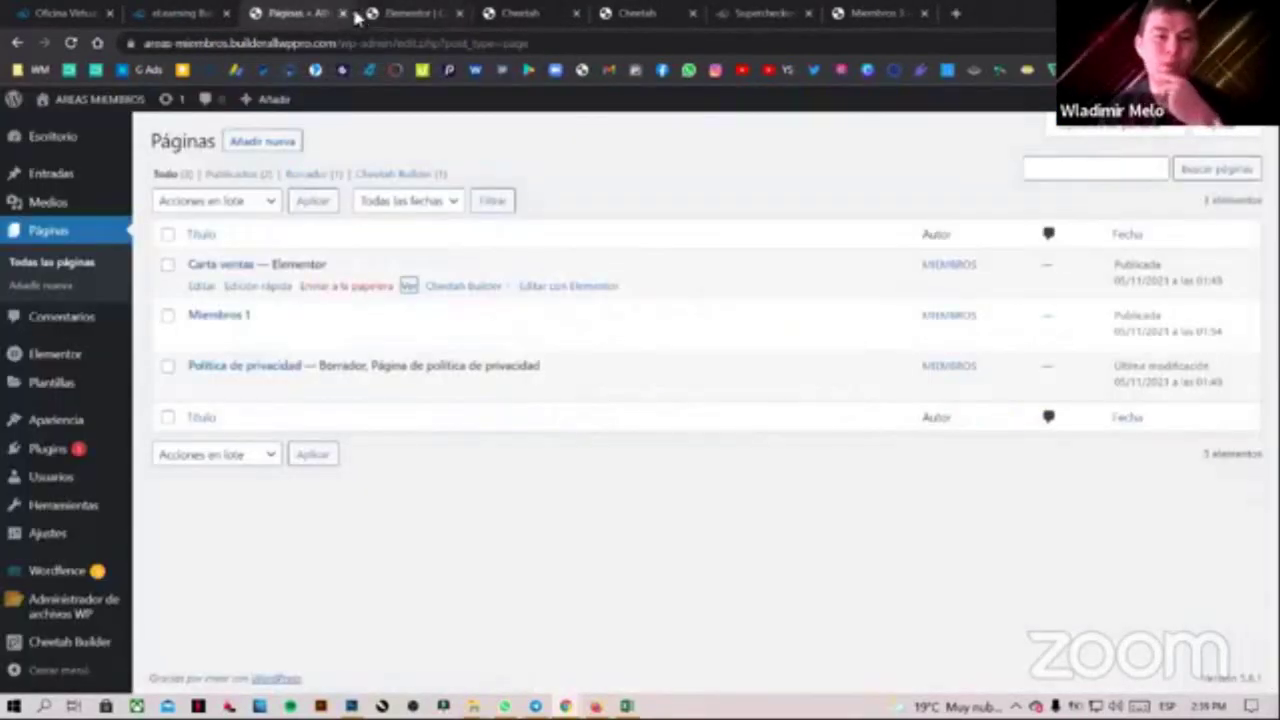
pyautogui.click(341, 15)
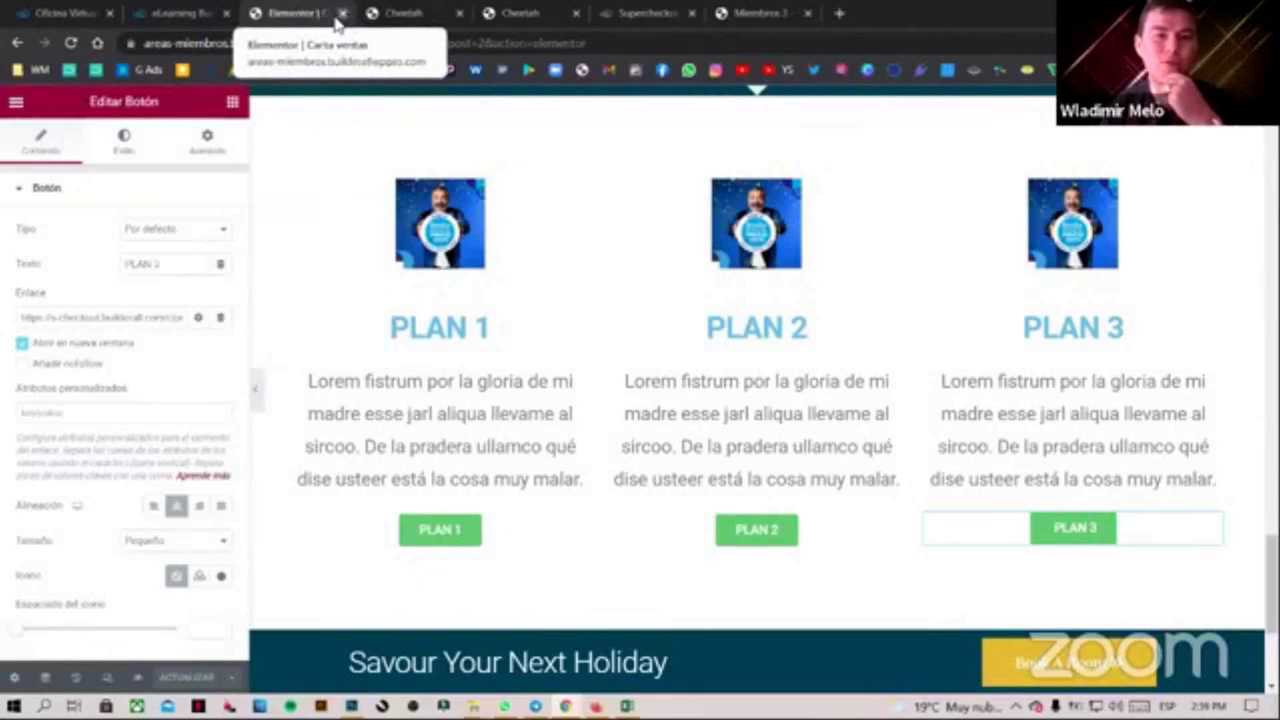
pyautogui.click(342, 13)
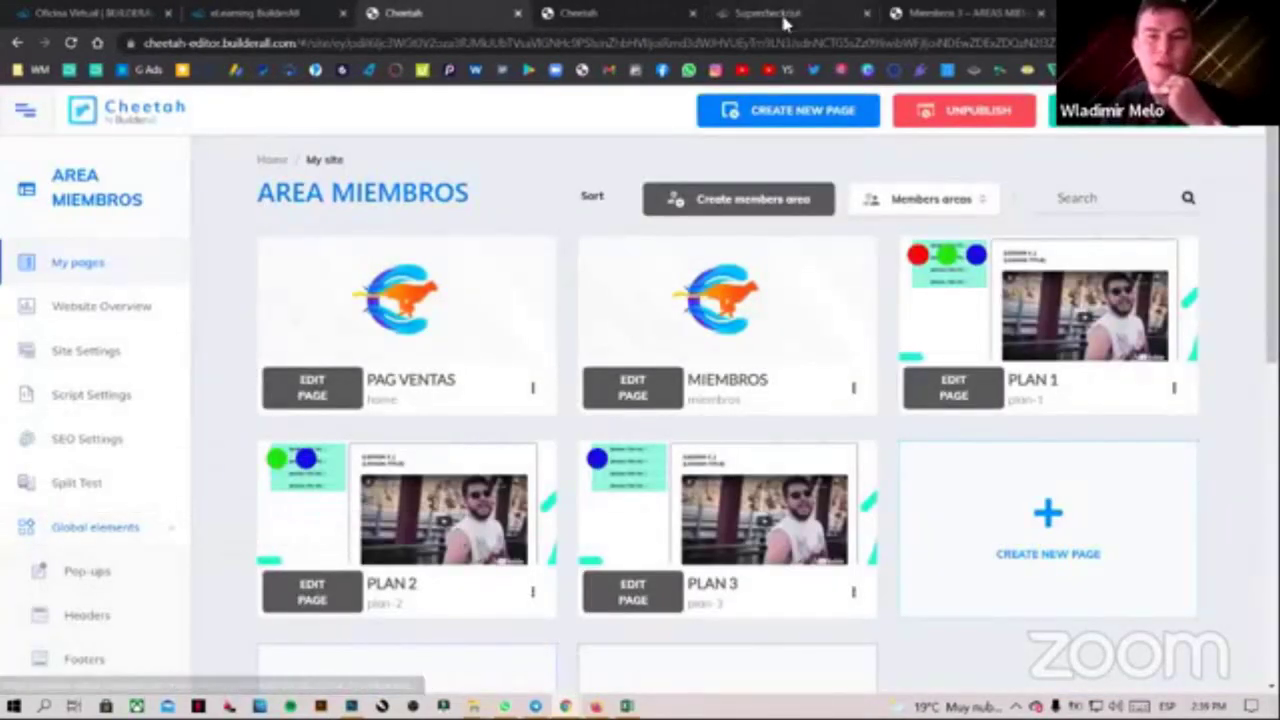
# In the SuperCheckout product list, view PLAN 2's purchase links, then close the links panel
pyautogui.click(784, 17)
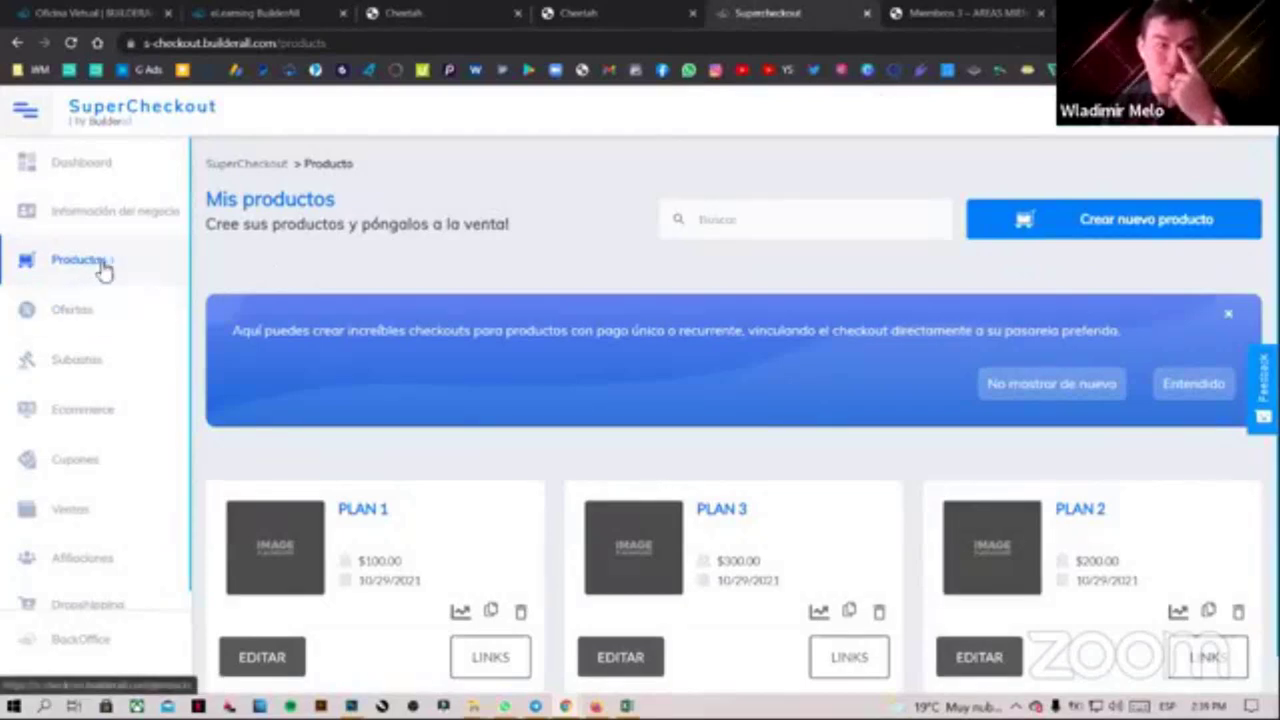
pyautogui.scroll(-1, 680, 376)
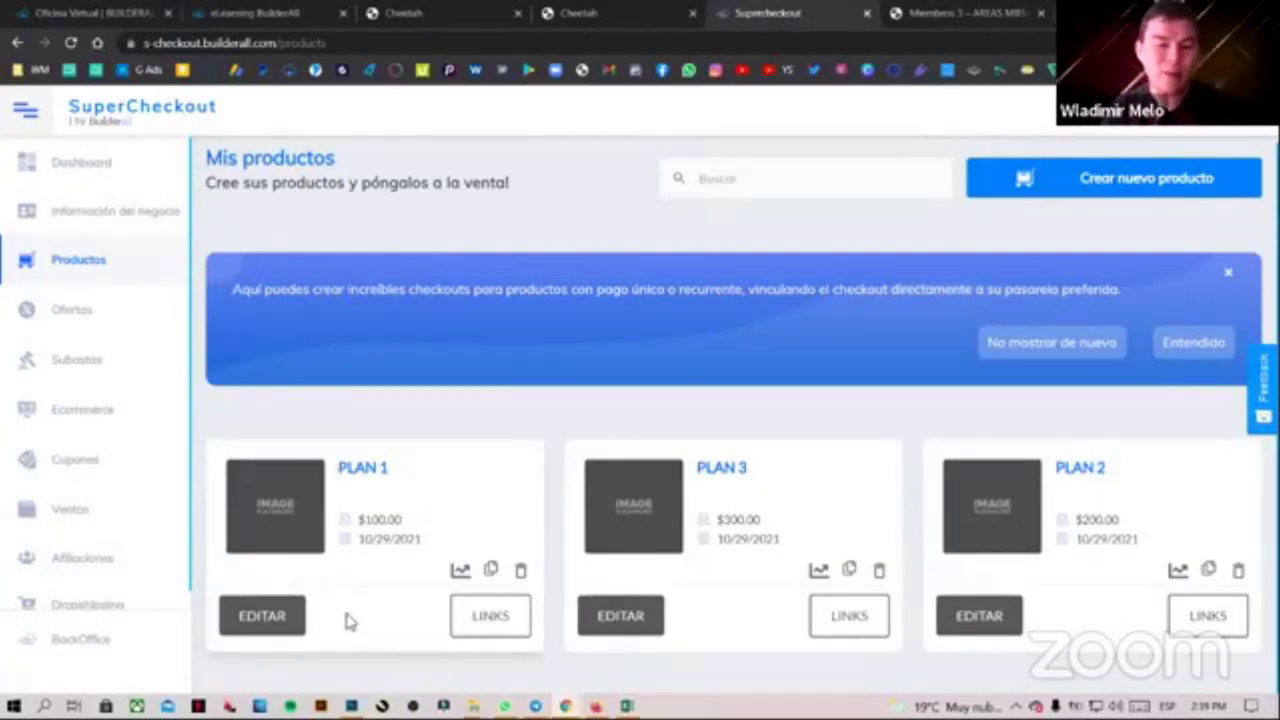
pyautogui.click(1208, 618)
pyautogui.click(999, 228)
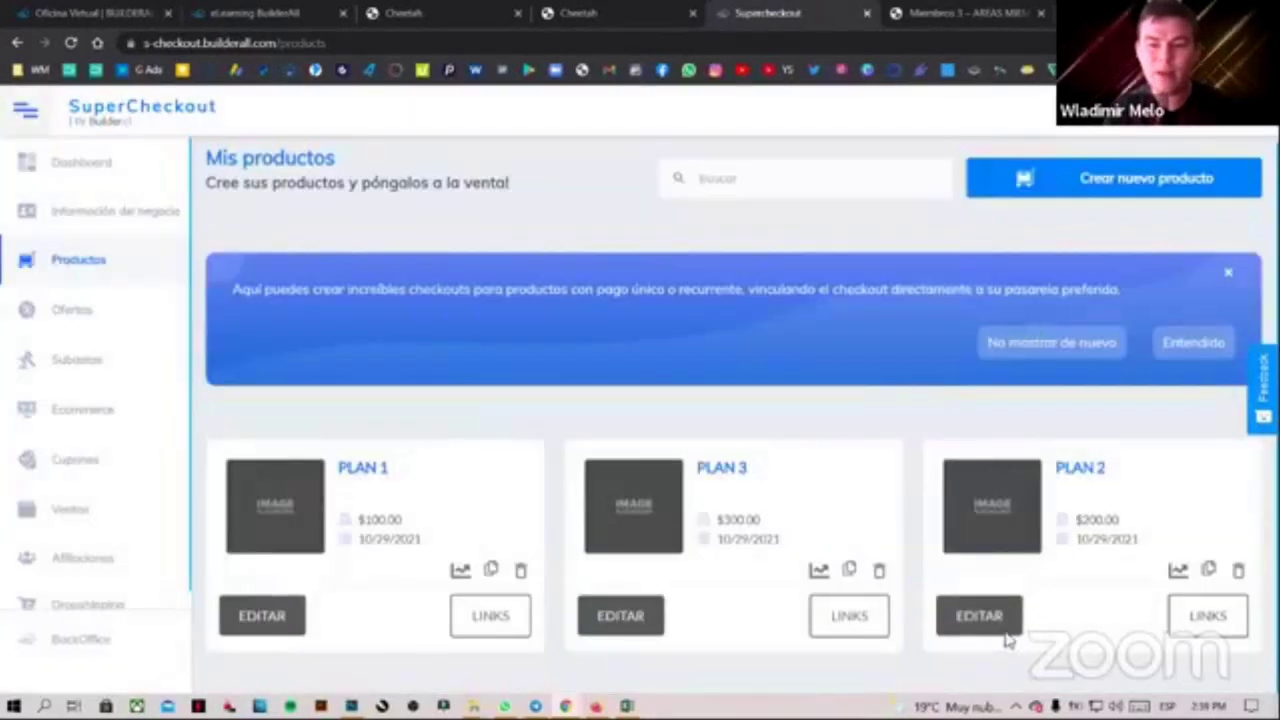
# Open PLAN 2 for editing, expand DISEÑO and keep Plan 1 as the thank-you page
pyautogui.click(970, 617)
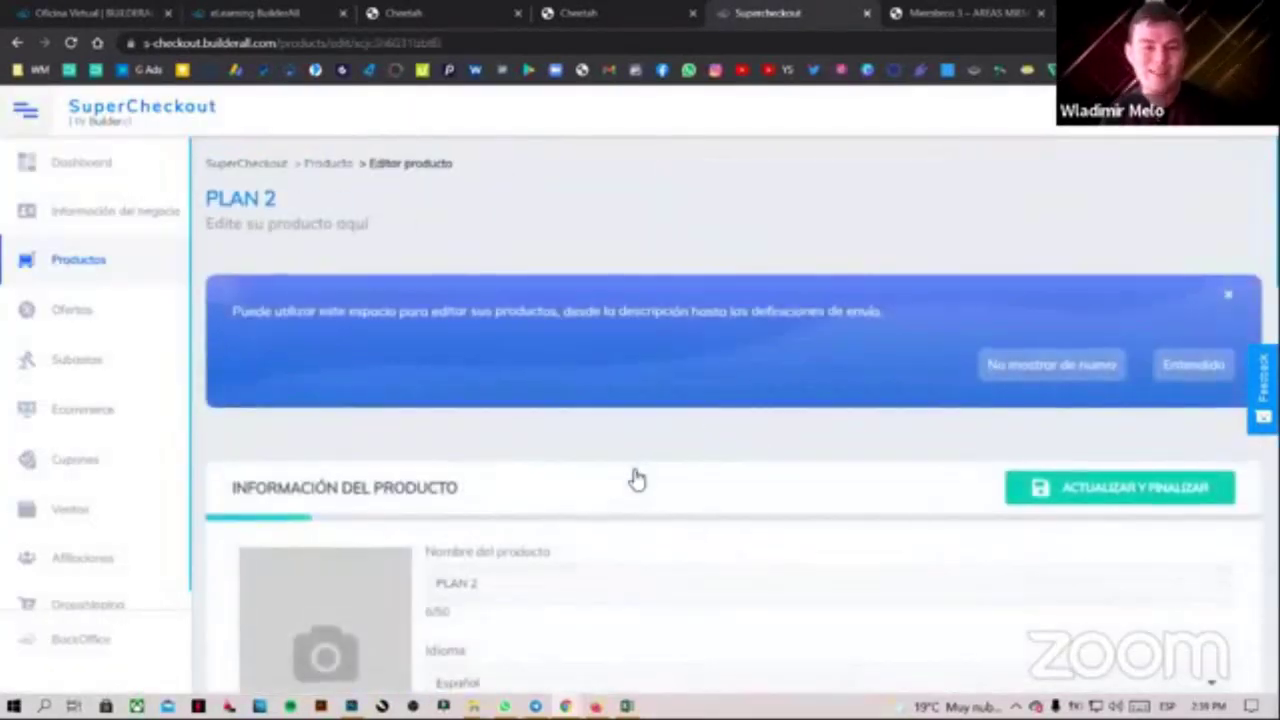
pyautogui.scroll(-8, 630, 485)
pyautogui.scroll(-2, 614, 502)
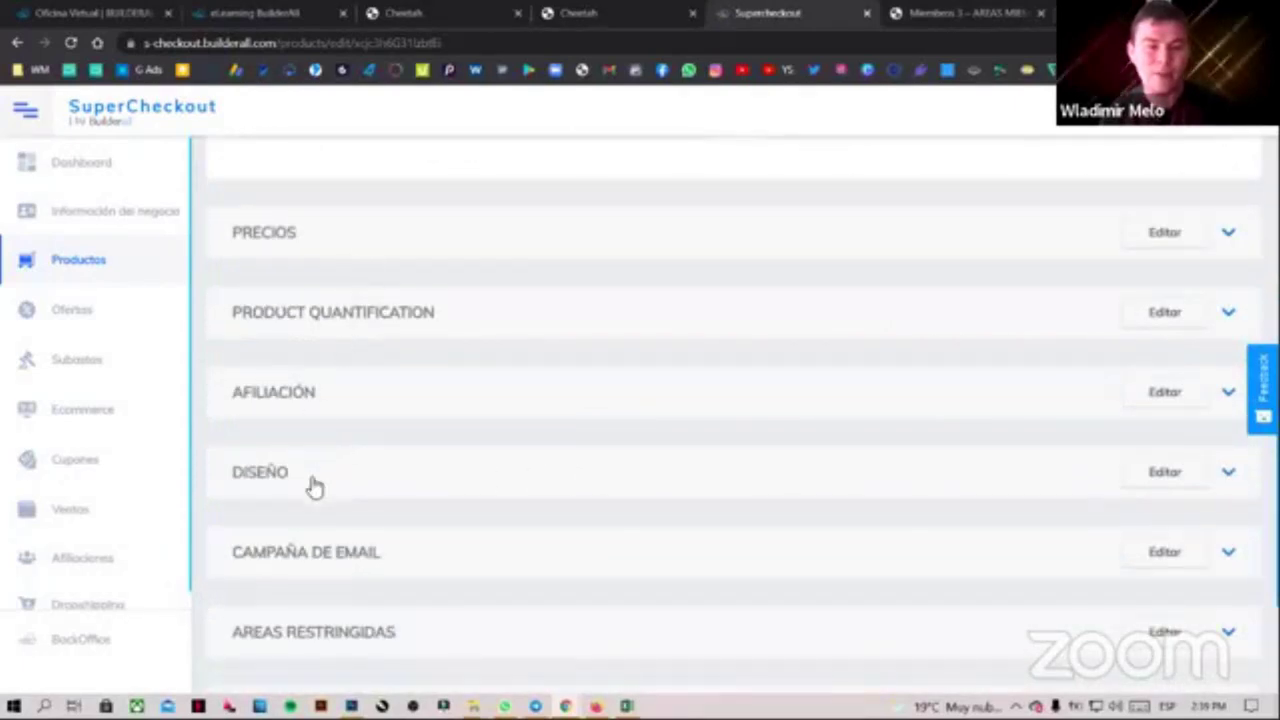
pyautogui.click(315, 484)
pyautogui.scroll(-3, 450, 450)
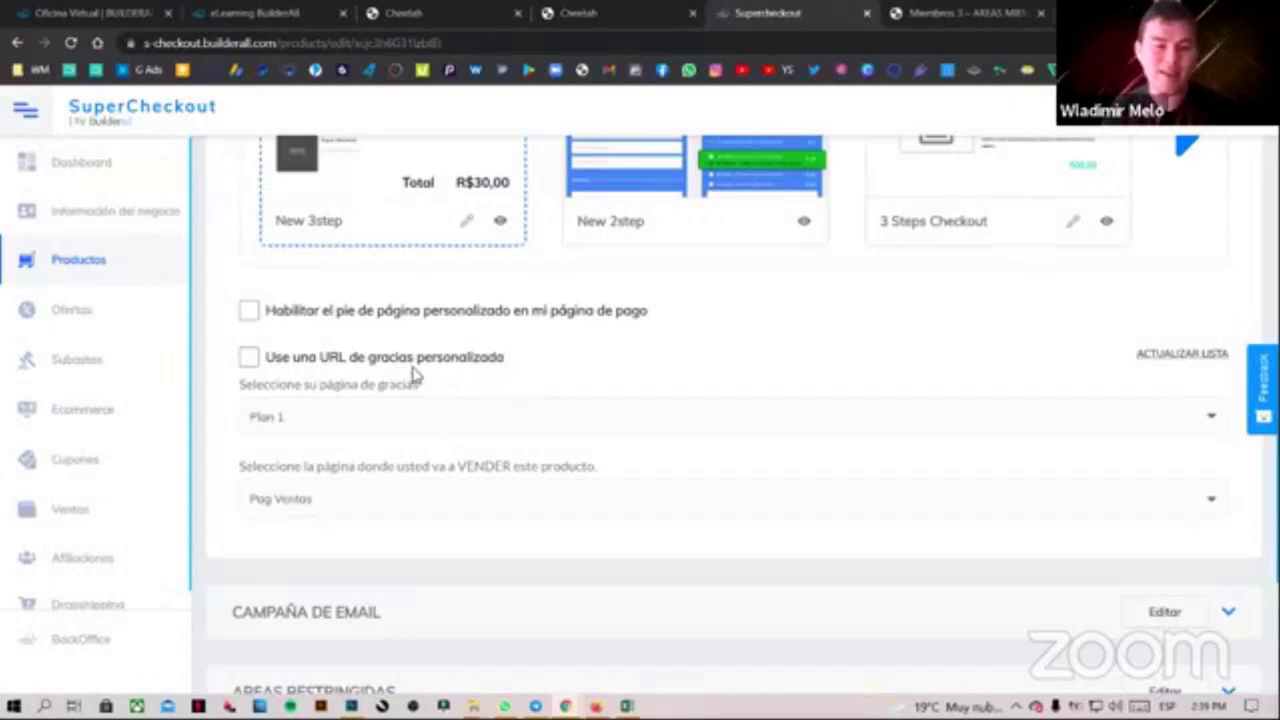
pyautogui.click(279, 420)
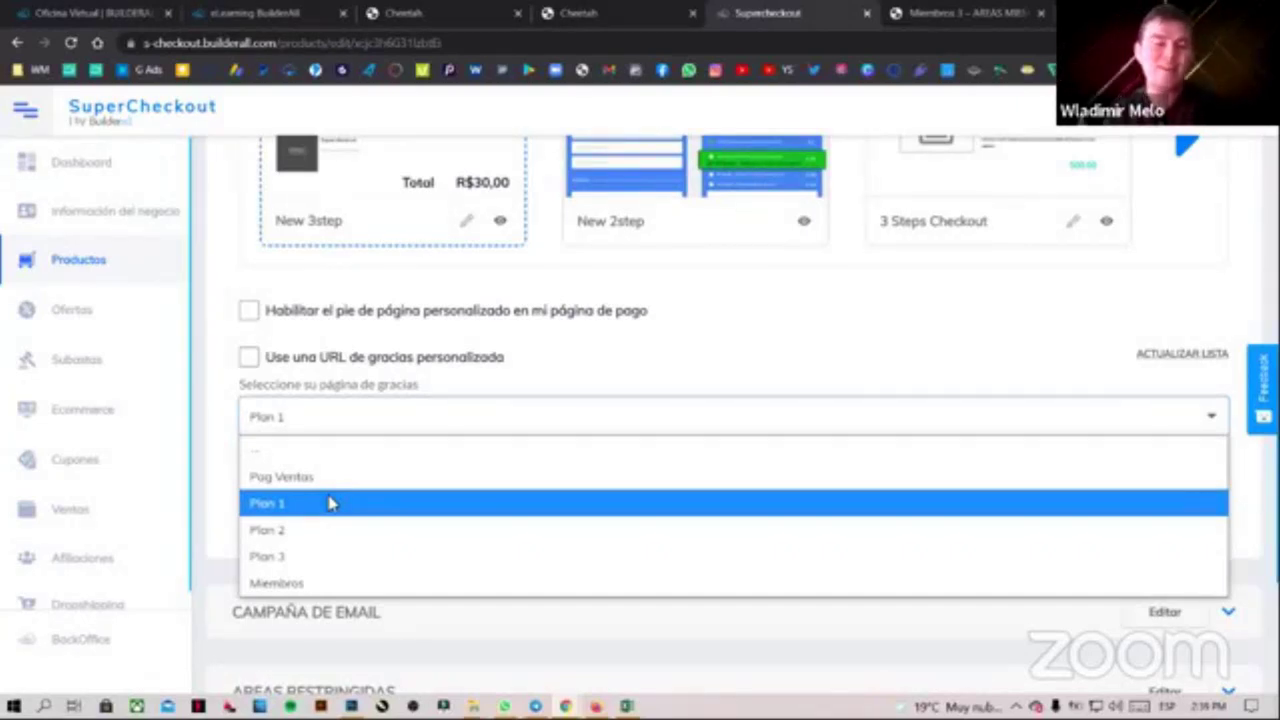
pyautogui.click(331, 503)
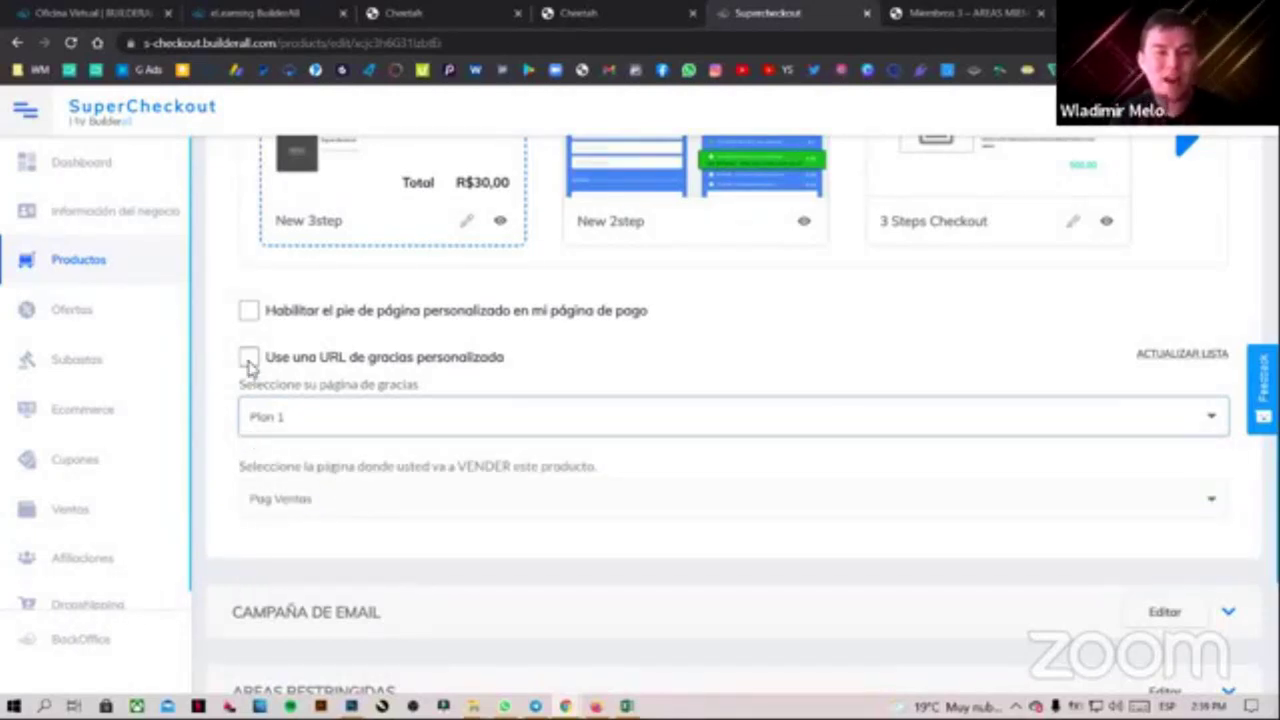
# Enable 'Use una URL de gracias personalizado' and select the custom thank-you URL
pyautogui.moveTo(266, 366); pyautogui.dragTo(518, 369)
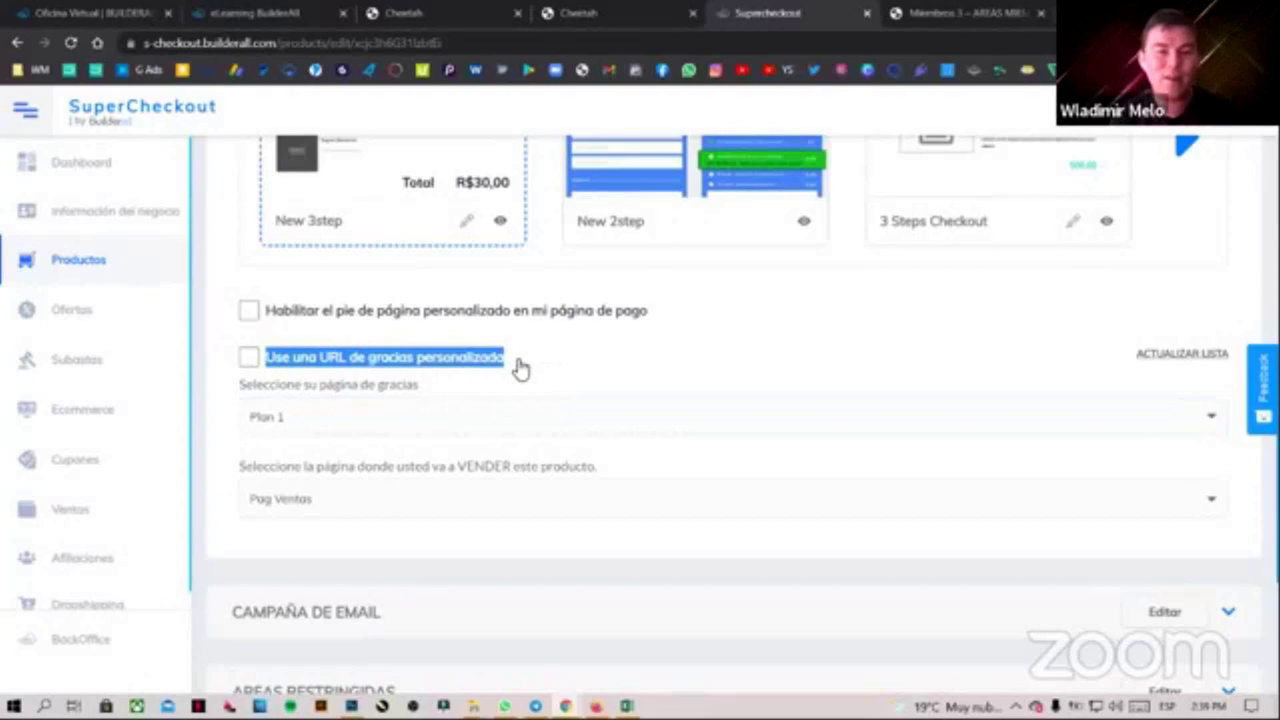
pyautogui.click(246, 359)
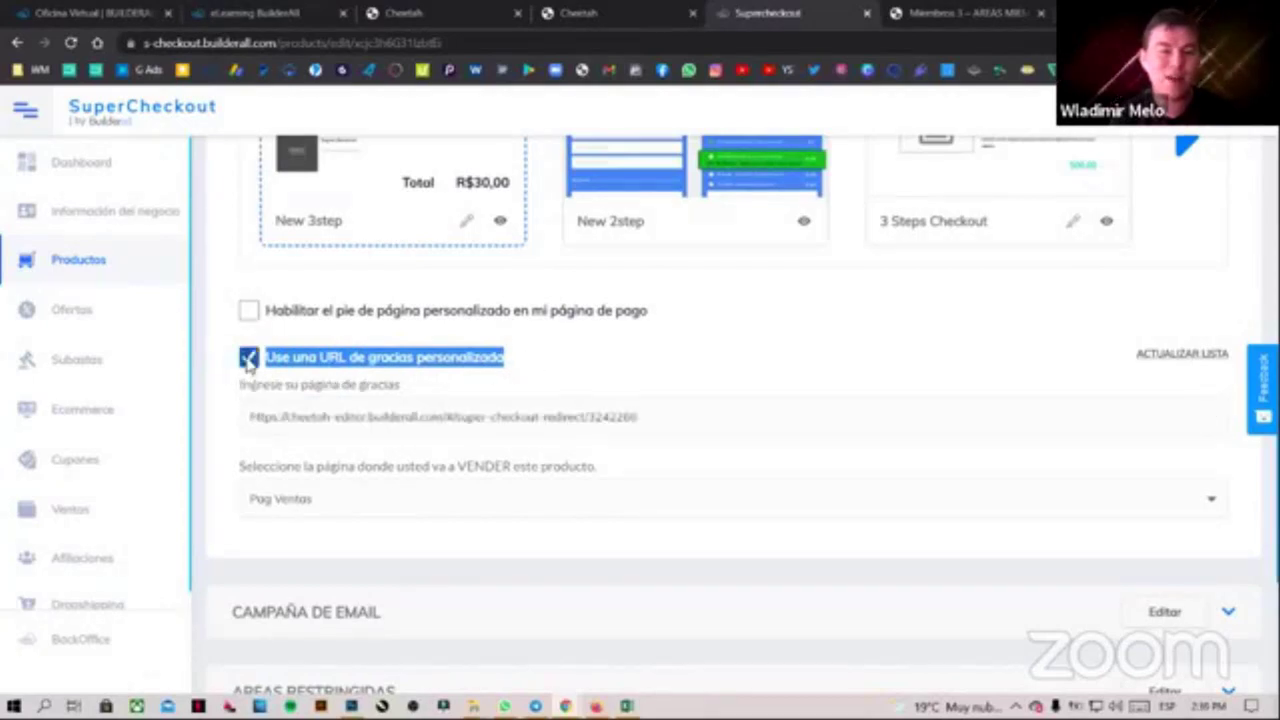
pyautogui.moveTo(668, 418); pyautogui.dragTo(218, 428)
pyautogui.click(686, 417)
pyautogui.moveTo(686, 417); pyautogui.dragTo(251, 423)
pyautogui.click(688, 412)
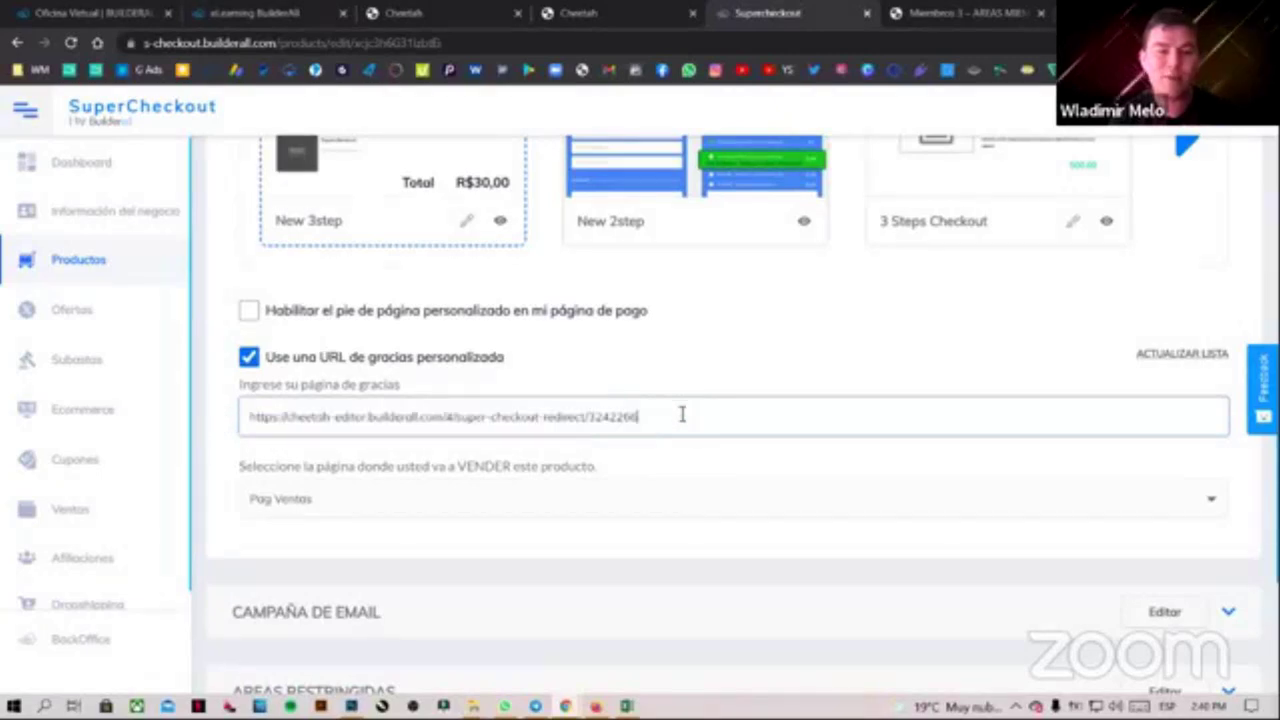
pyautogui.moveTo(410, 418); pyautogui.dragTo(240, 427)
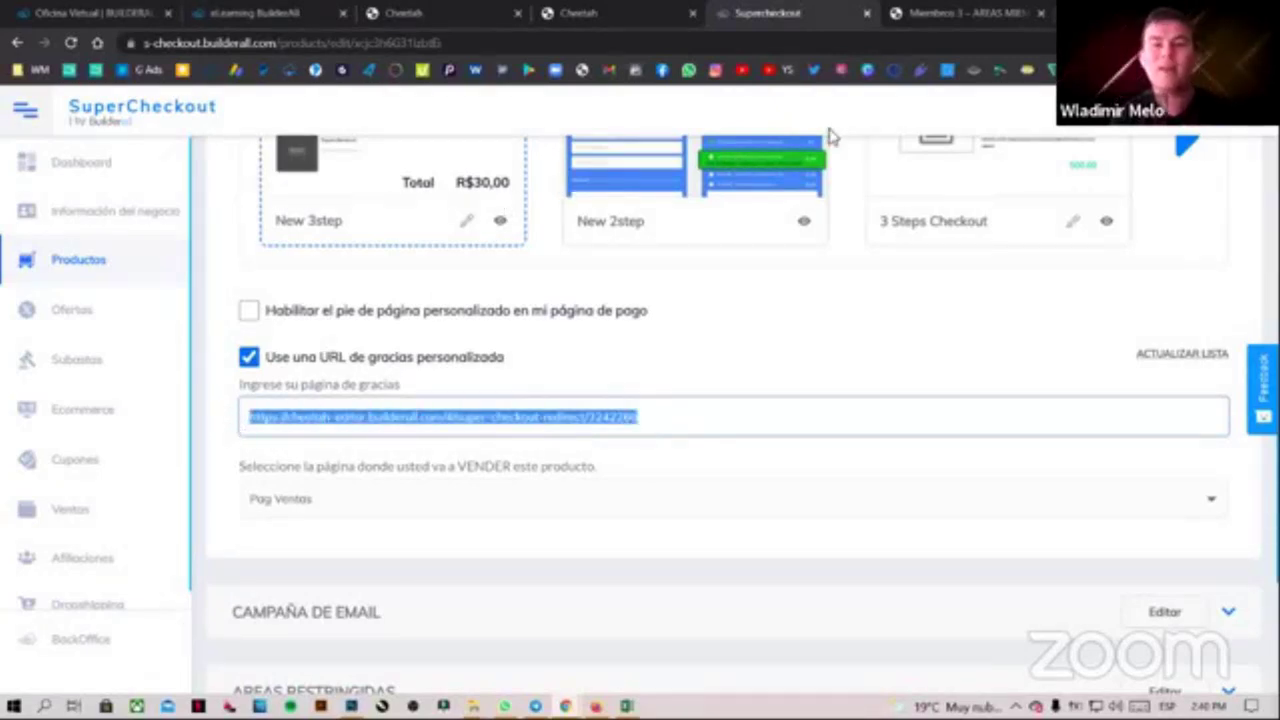
# Load the Miembros 3 page live, without the ?ba_cheetah editor parameter
pyautogui.hotkey('ctrl', 'Tab')
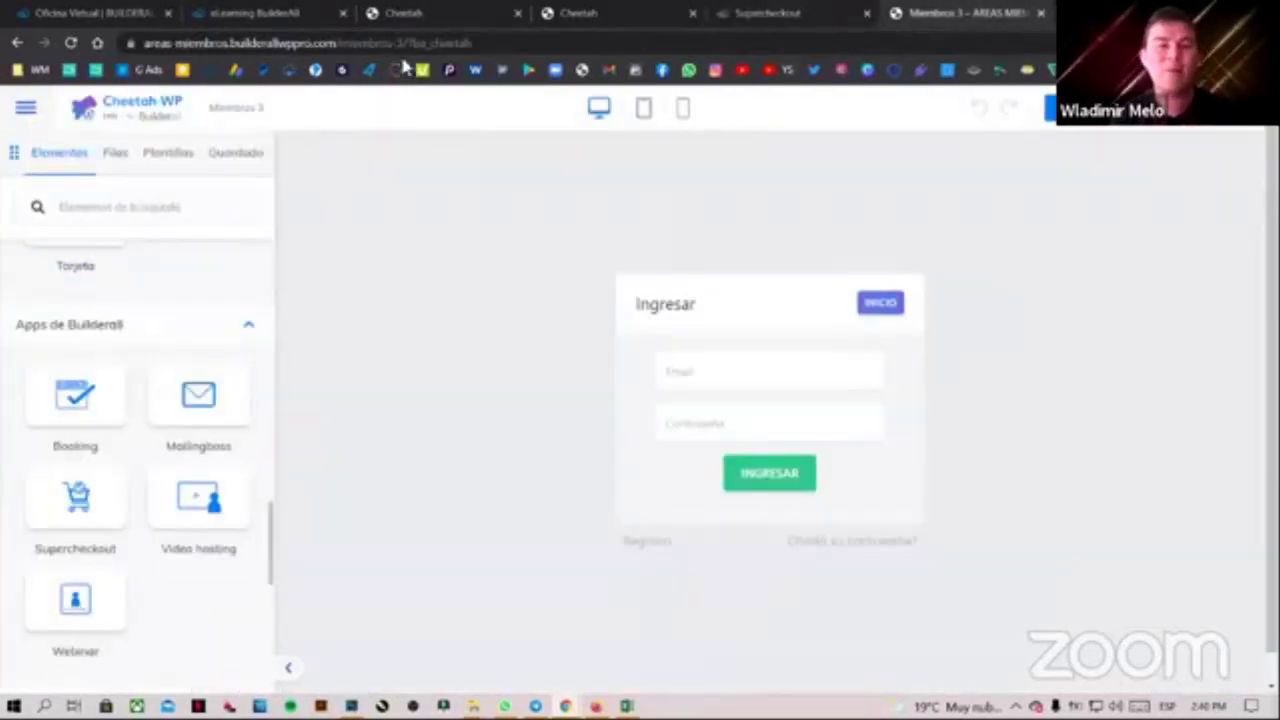
pyautogui.click(401, 45)
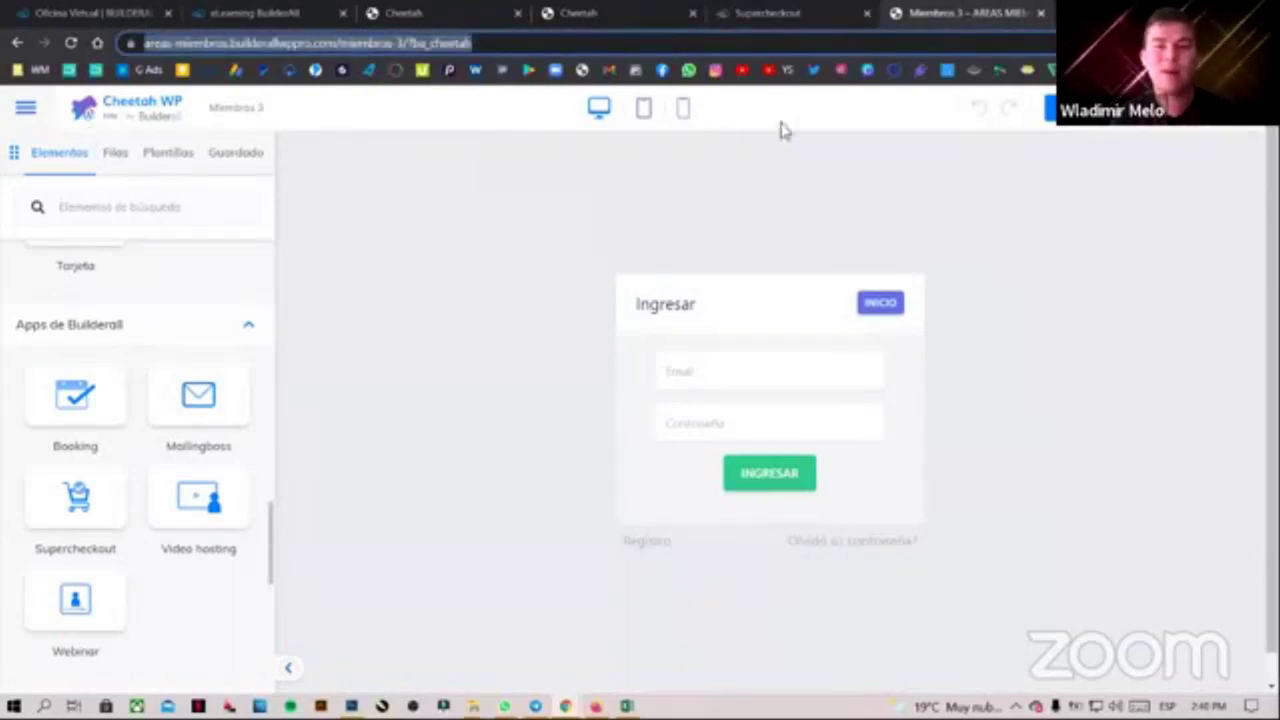
pyautogui.press('Return')
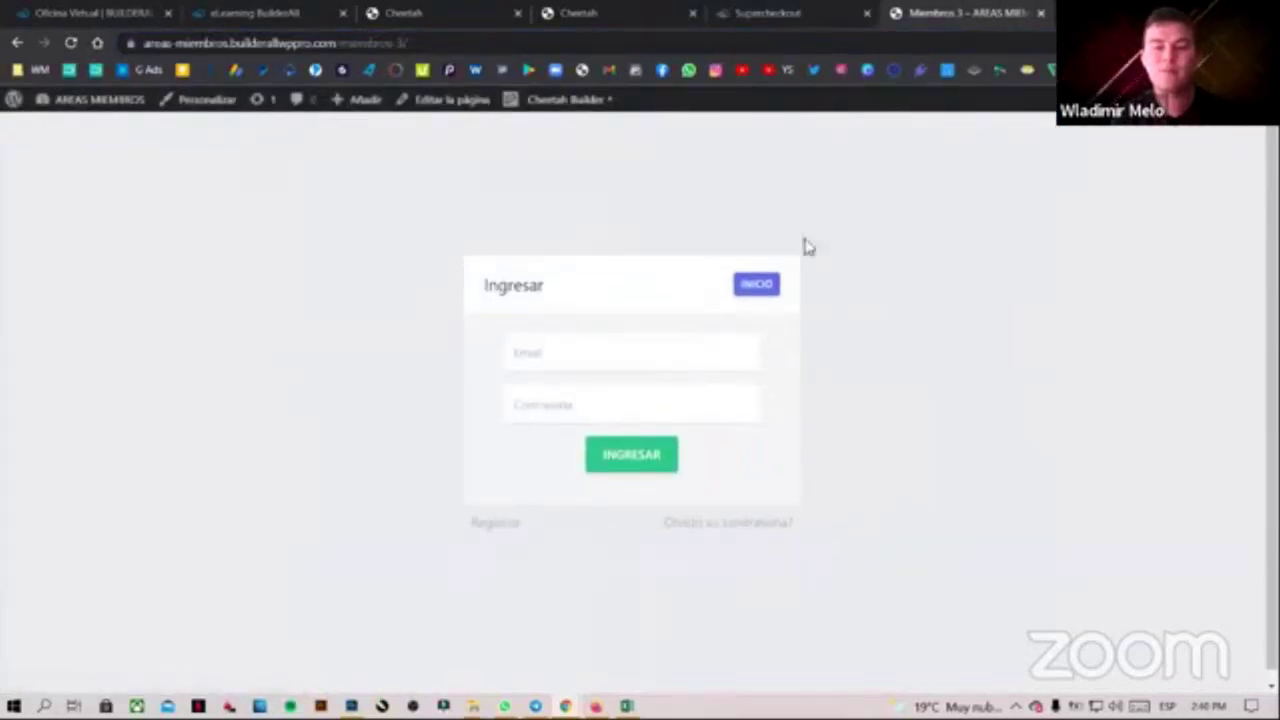
pyautogui.click(400, 44)
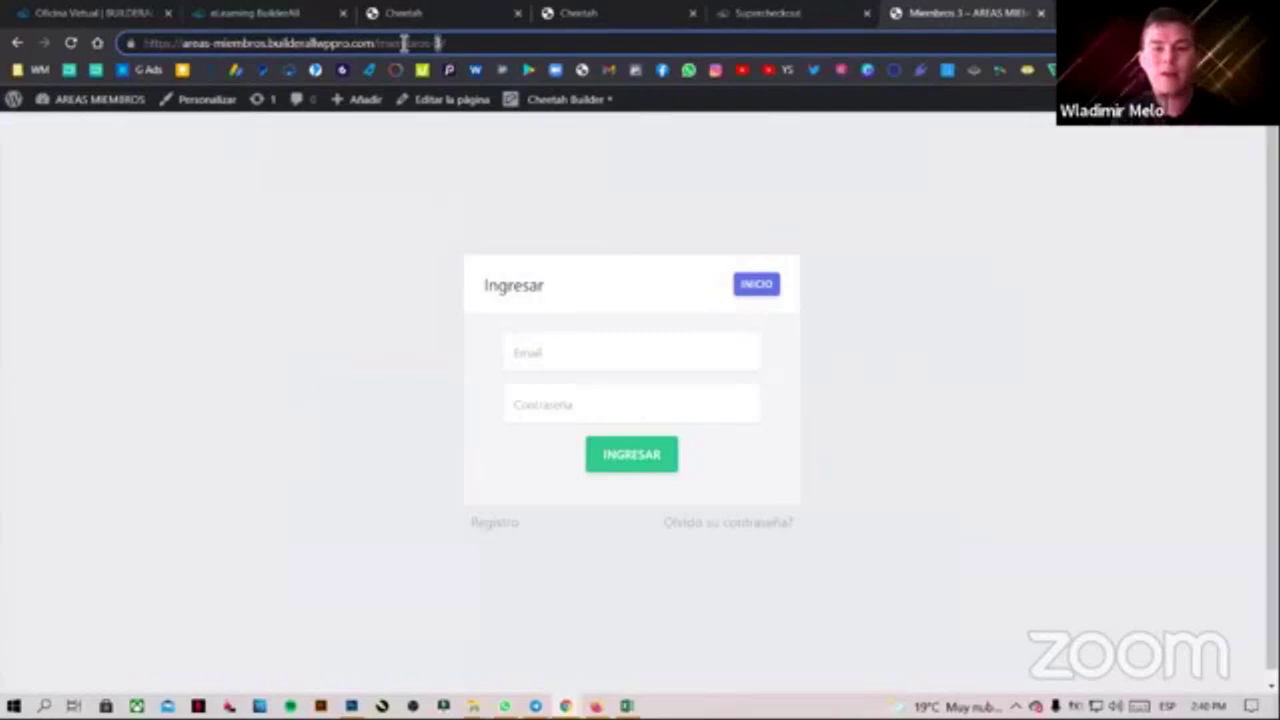
pyautogui.press('Return')
# Change the address slug to membros-1/ to open the live Miembros 1 login page
pyautogui.click(400, 44)
pyautogui.click(405, 44)
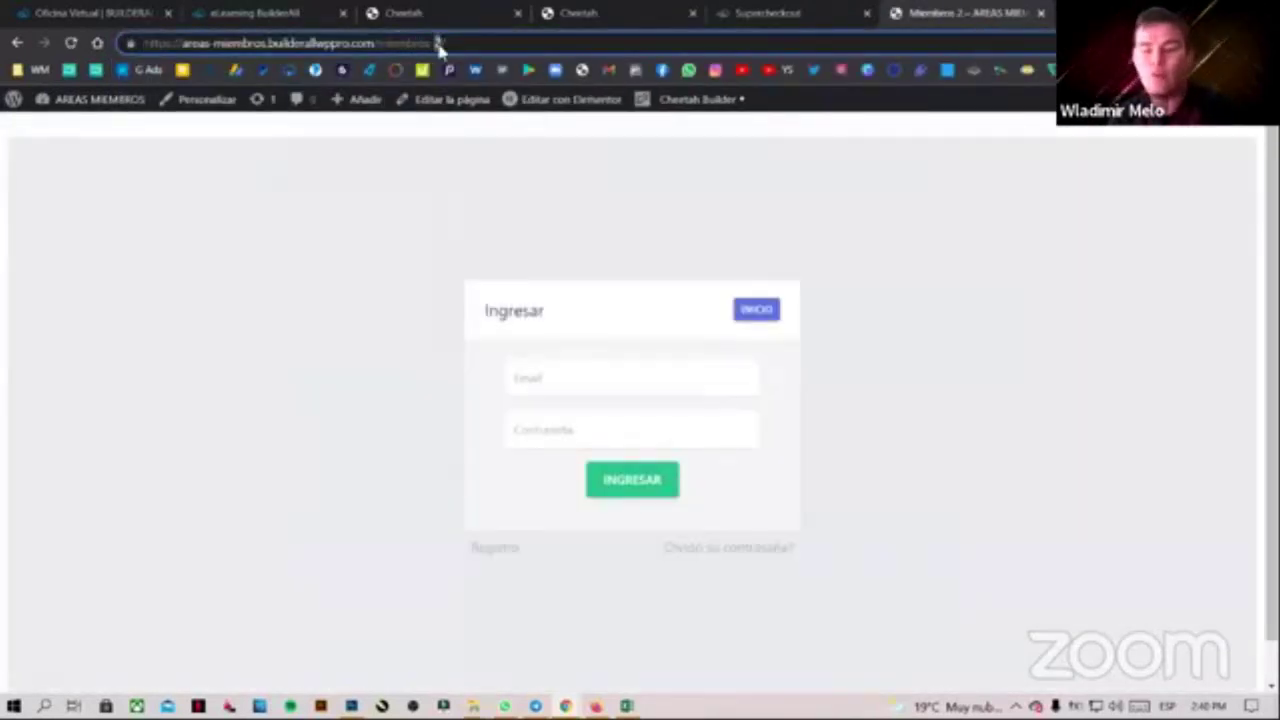
pyautogui.write('-1/')
pyautogui.press('Return')
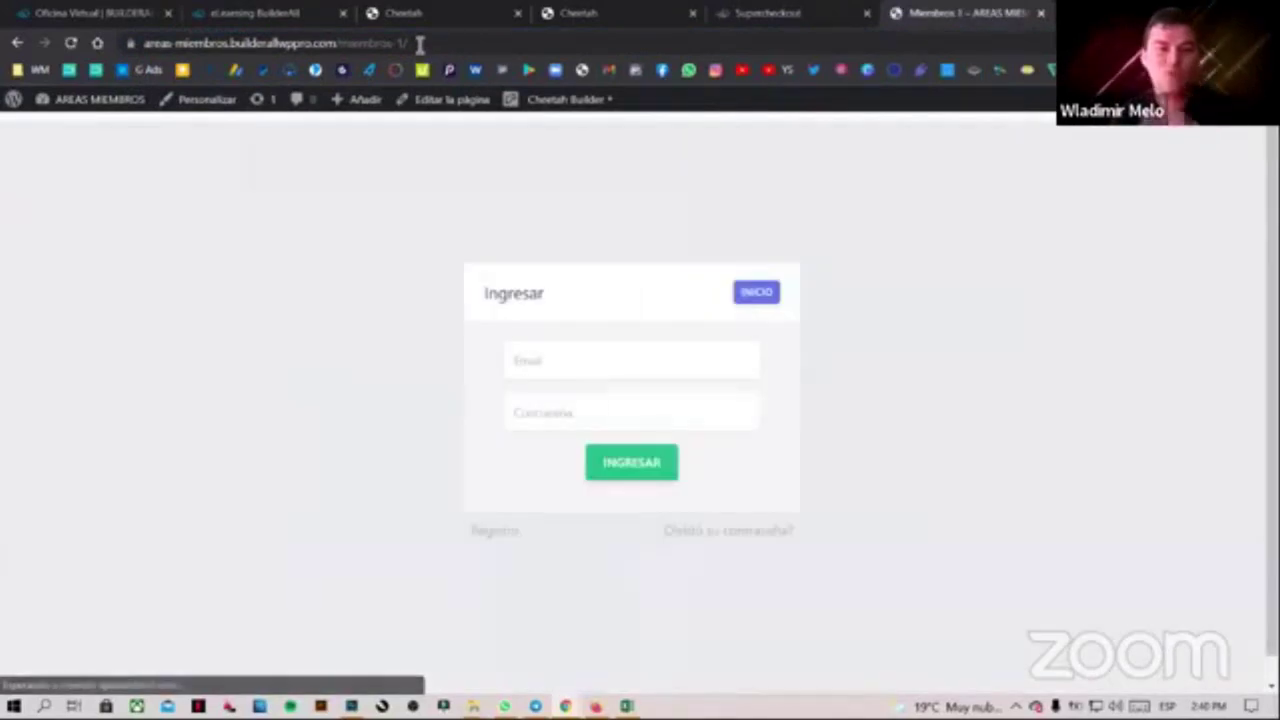
pyautogui.click(420, 44)
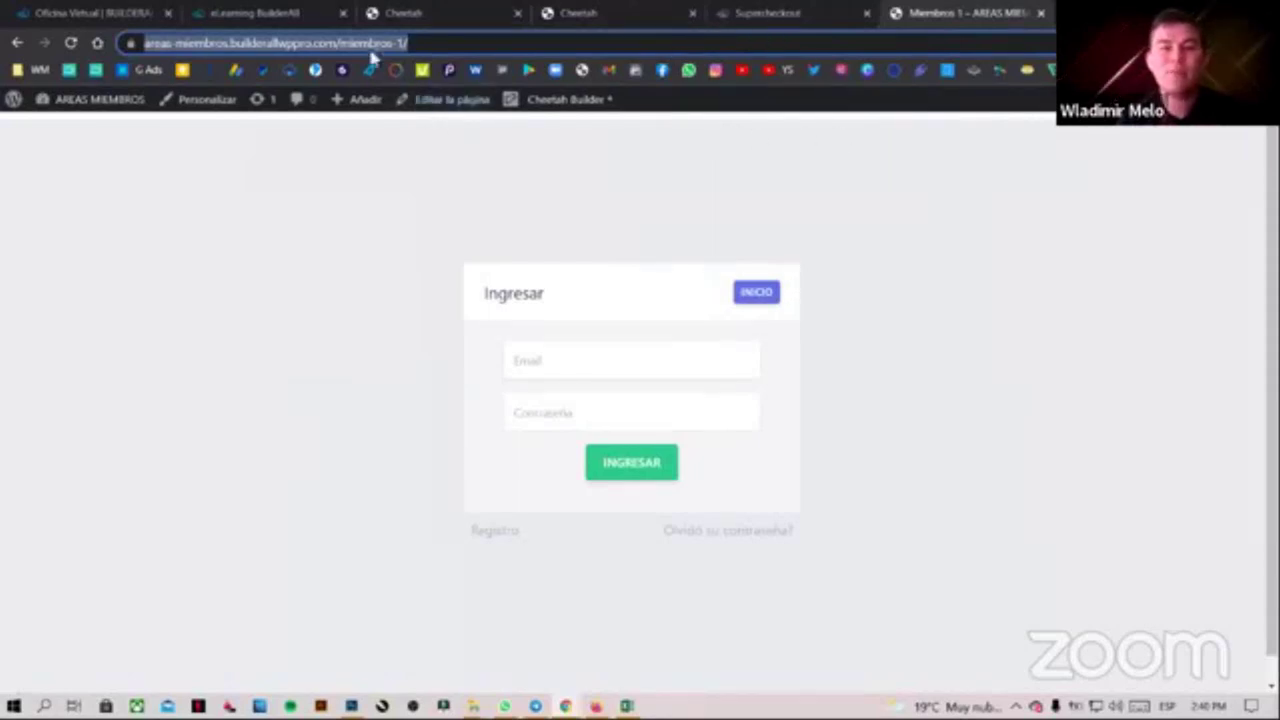
# Edit the page address from miembros-1 to miembros-2 and load it
pyautogui.click(404, 42)
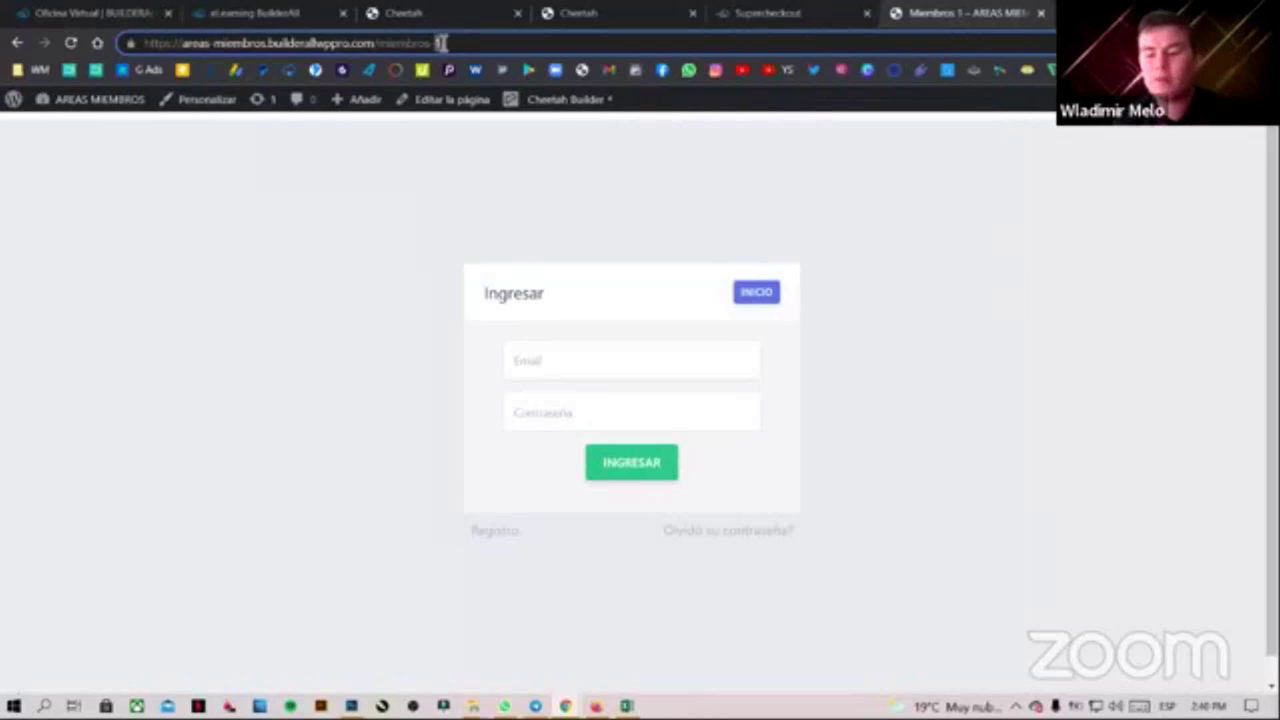
pyautogui.press('BackSpace')
pyautogui.write('2')
pyautogui.press('Return')
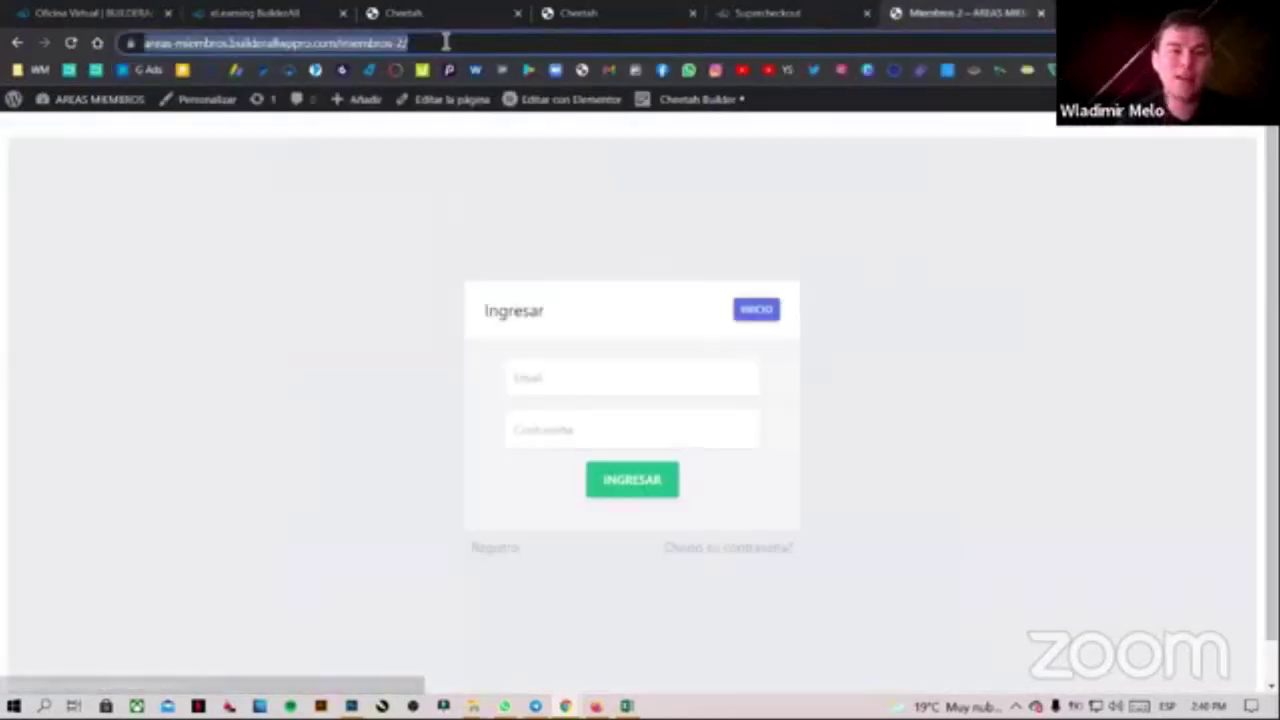
# Paste the miembros-2 address as the product's custom thank-you URL and choose Actualizar y finalizar
pyautogui.click(745, 12)
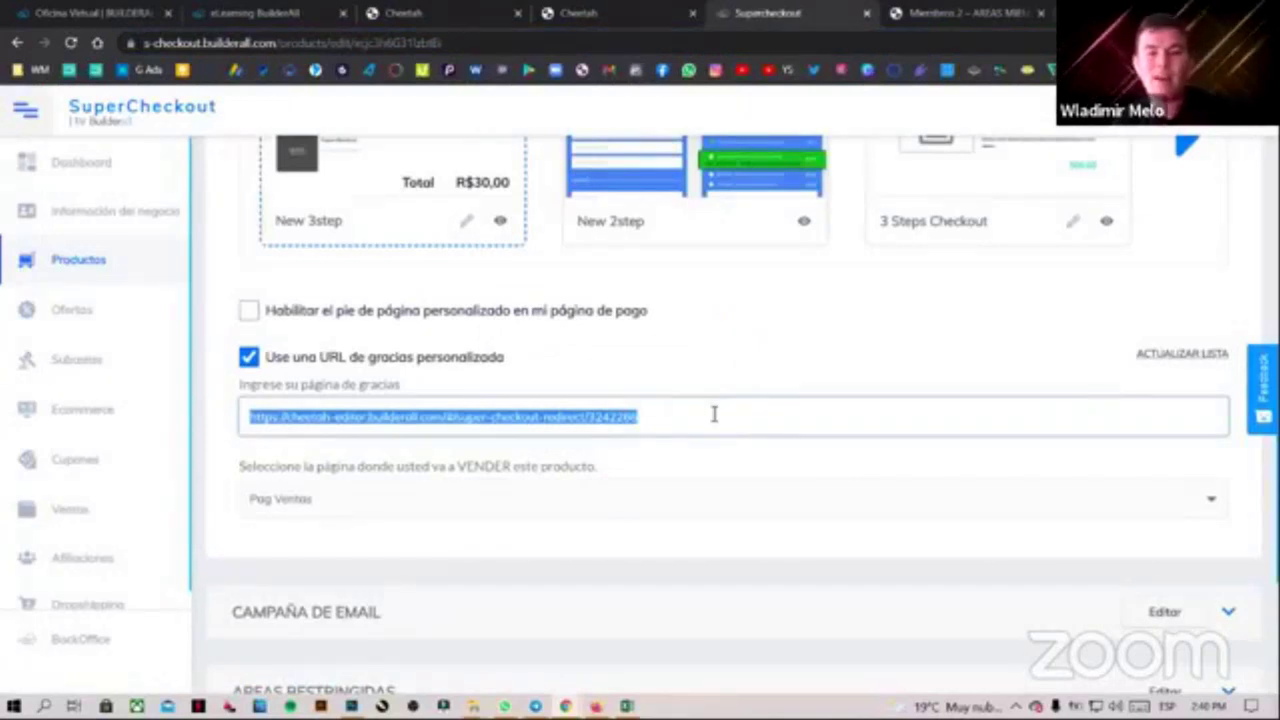
pyautogui.write('https://areas-membros.builderallwppro.com/membros-2/')
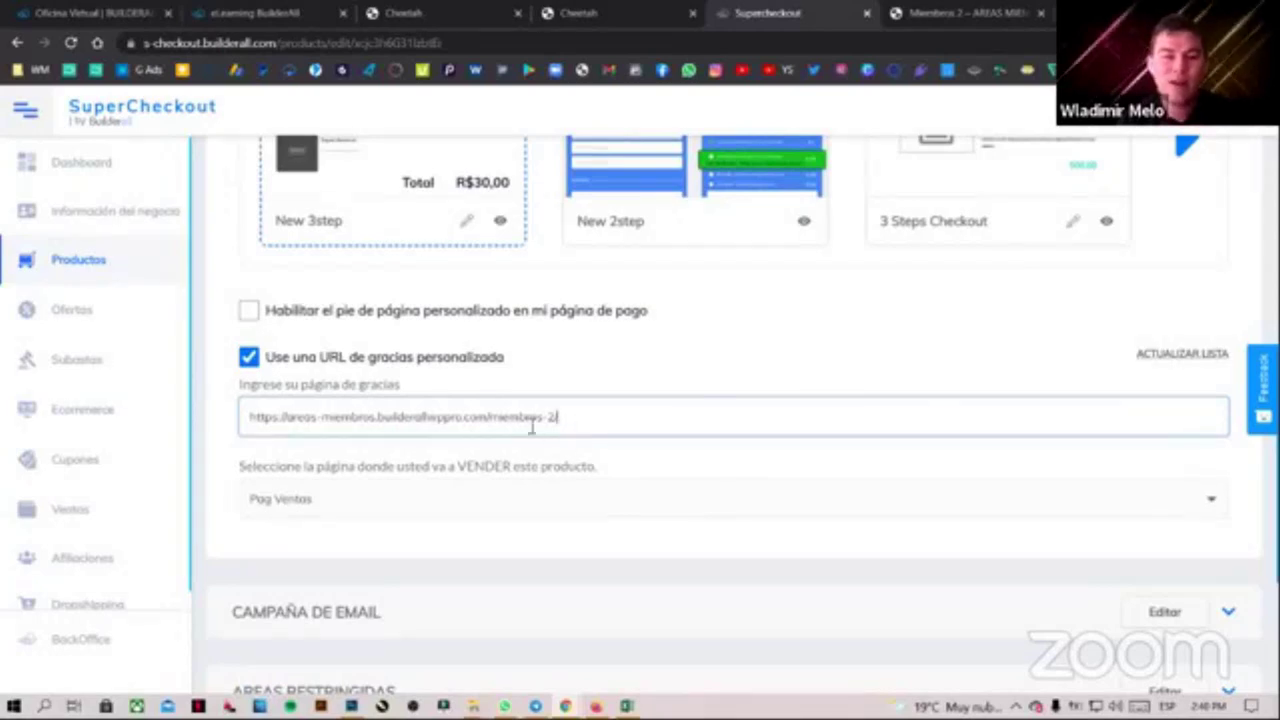
pyautogui.moveTo(586, 425); pyautogui.dragTo(261, 426)
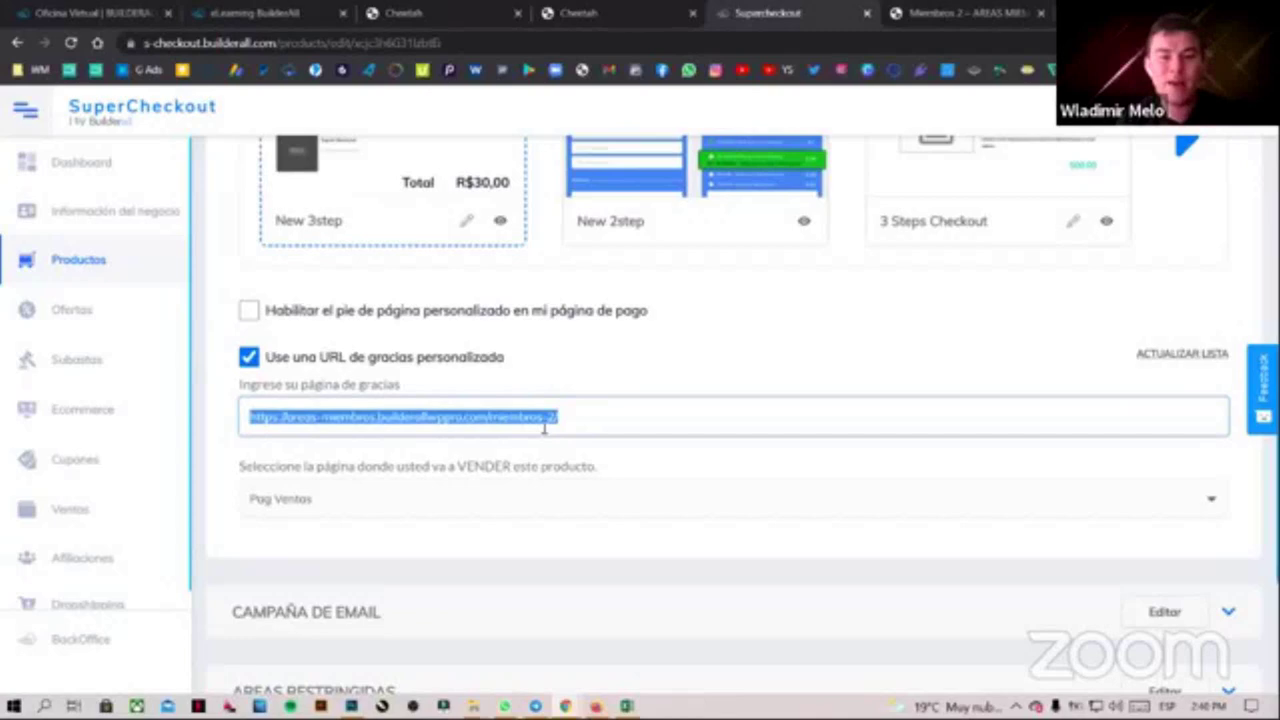
pyautogui.click(590, 422)
pyautogui.moveTo(588, 421); pyautogui.dragTo(337, 424)
pyautogui.hotkey('ctrl', 'c')
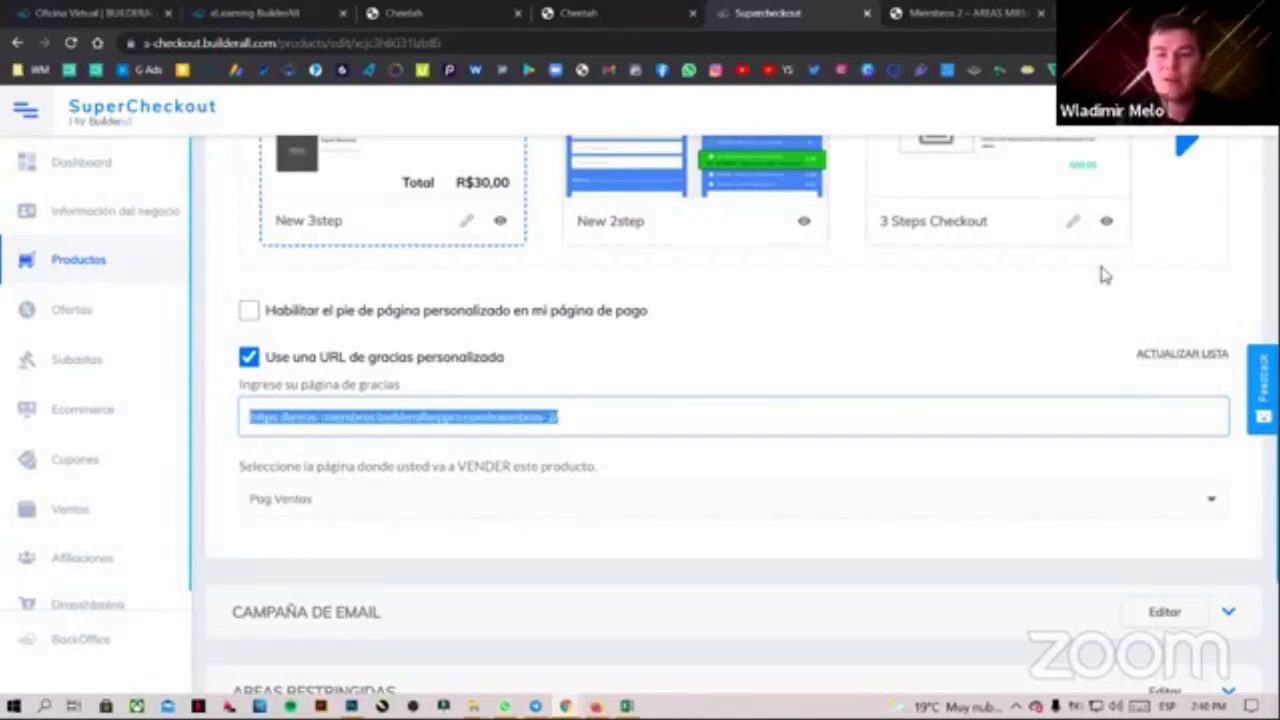
pyautogui.scroll(4, 1229, 406)
pyautogui.click(1150, 368)
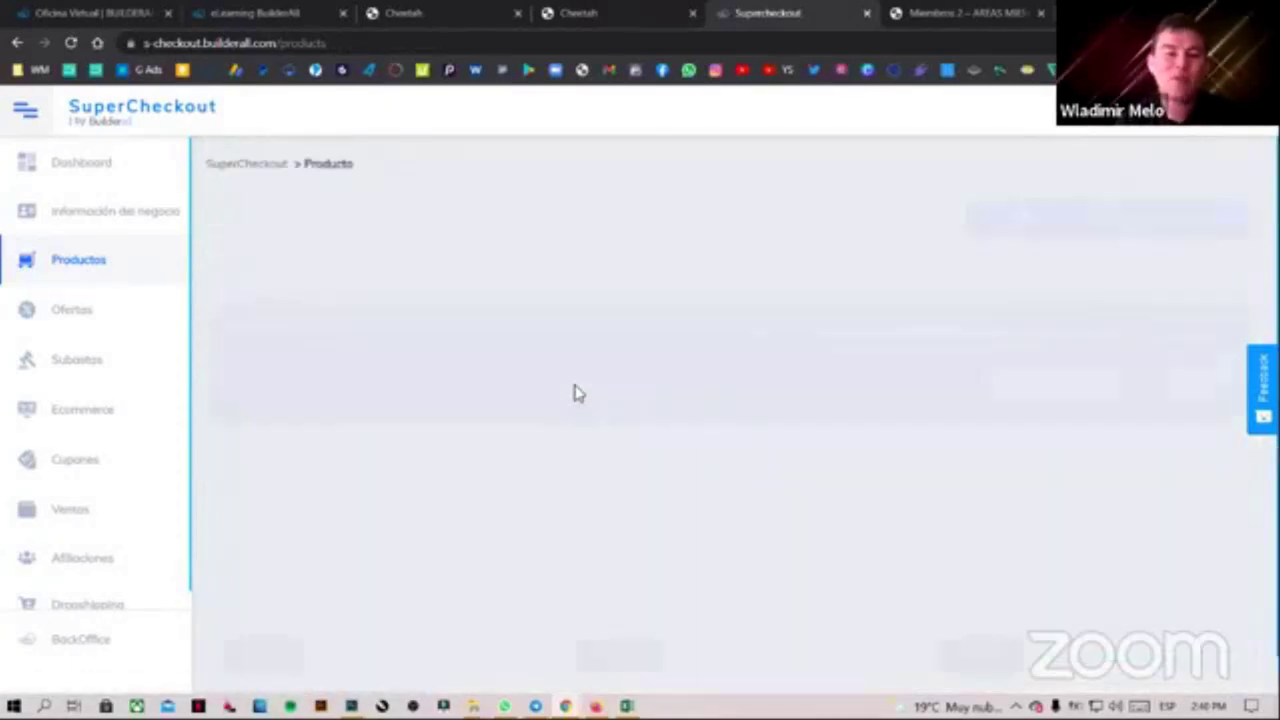
# Edit PLAN 3, expand Diseño, and enable 'Use una URL de gracias personalizado'
pyautogui.scroll(-1, 1160, 603)
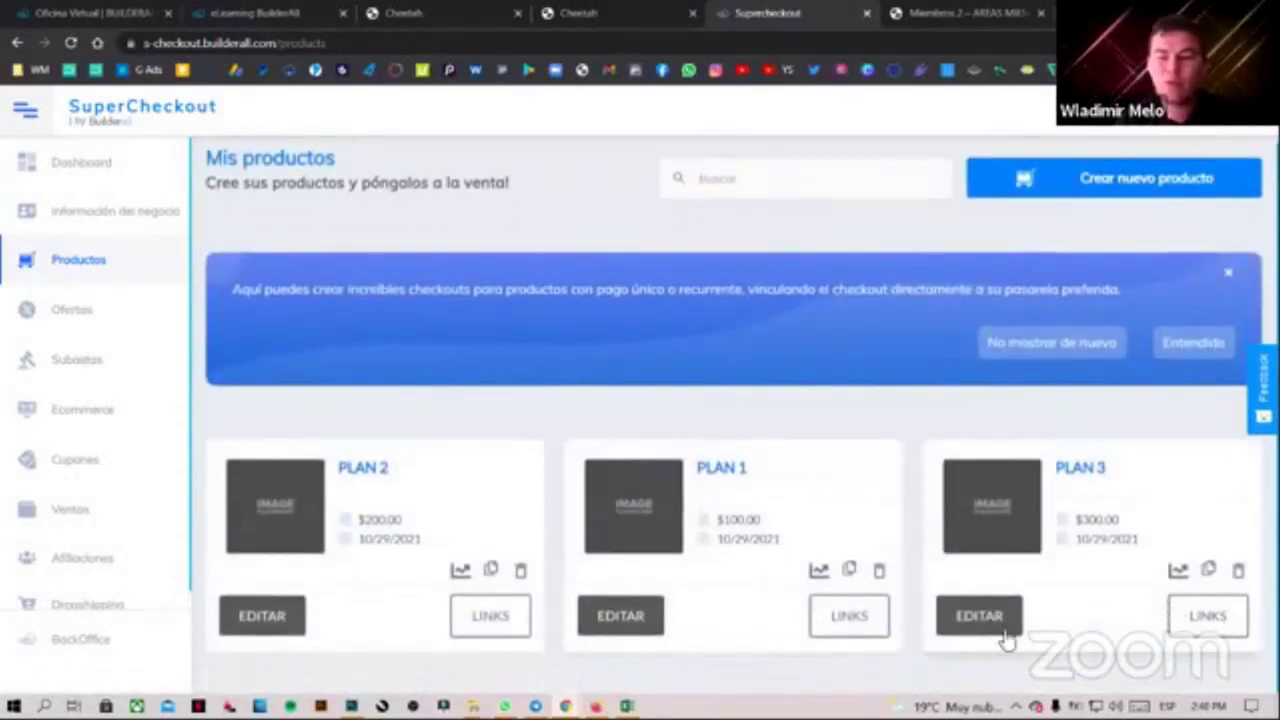
pyautogui.click(1005, 628)
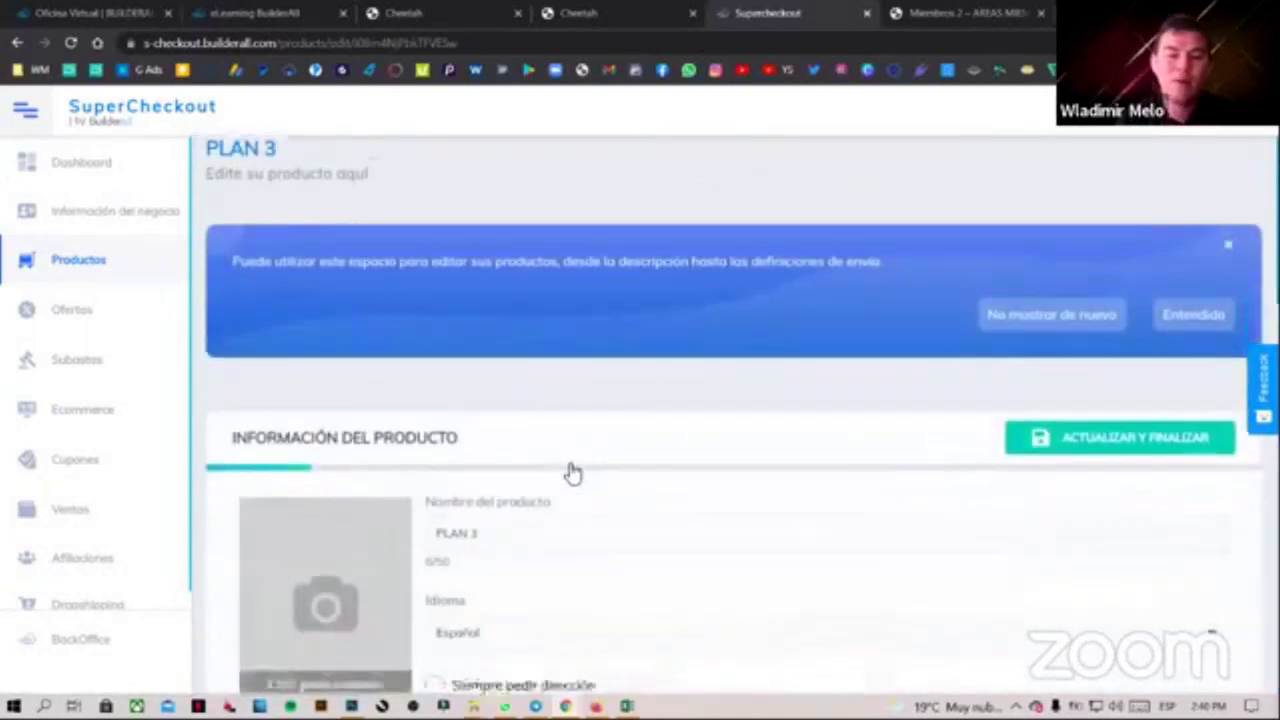
pyautogui.scroll(-10, 577, 475)
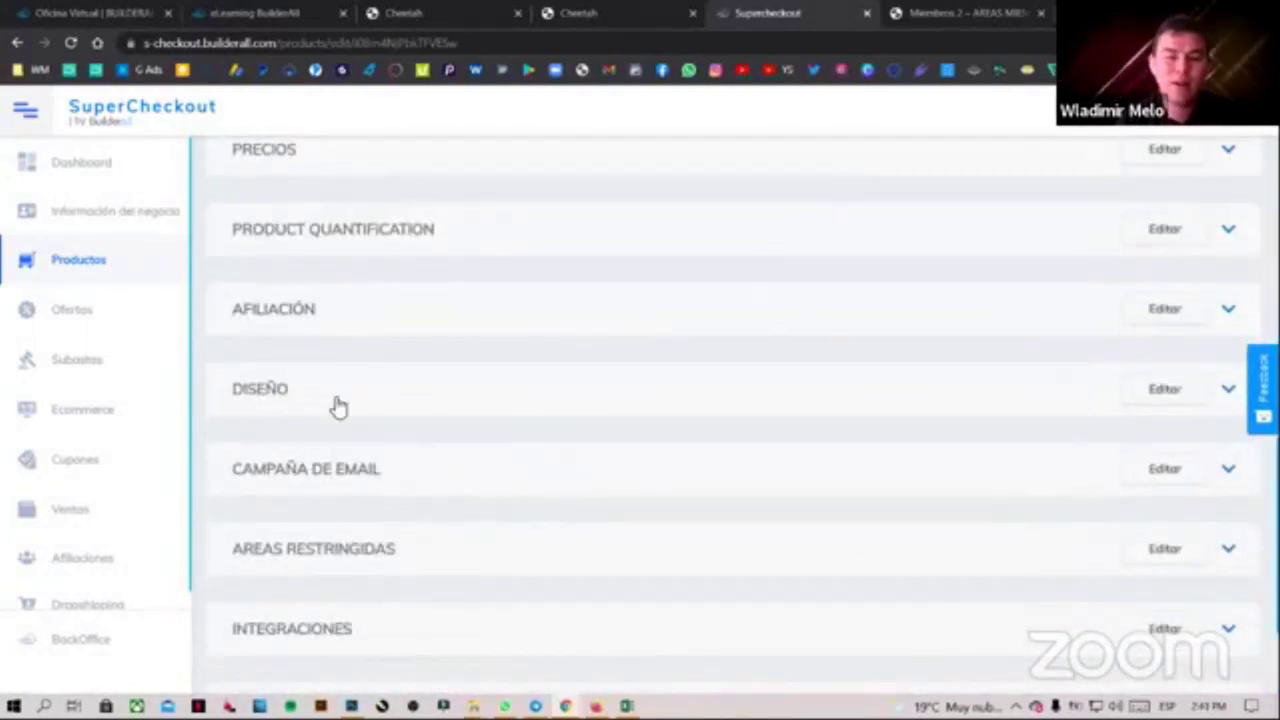
pyautogui.click(338, 405)
pyautogui.scroll(-3, 255, 450)
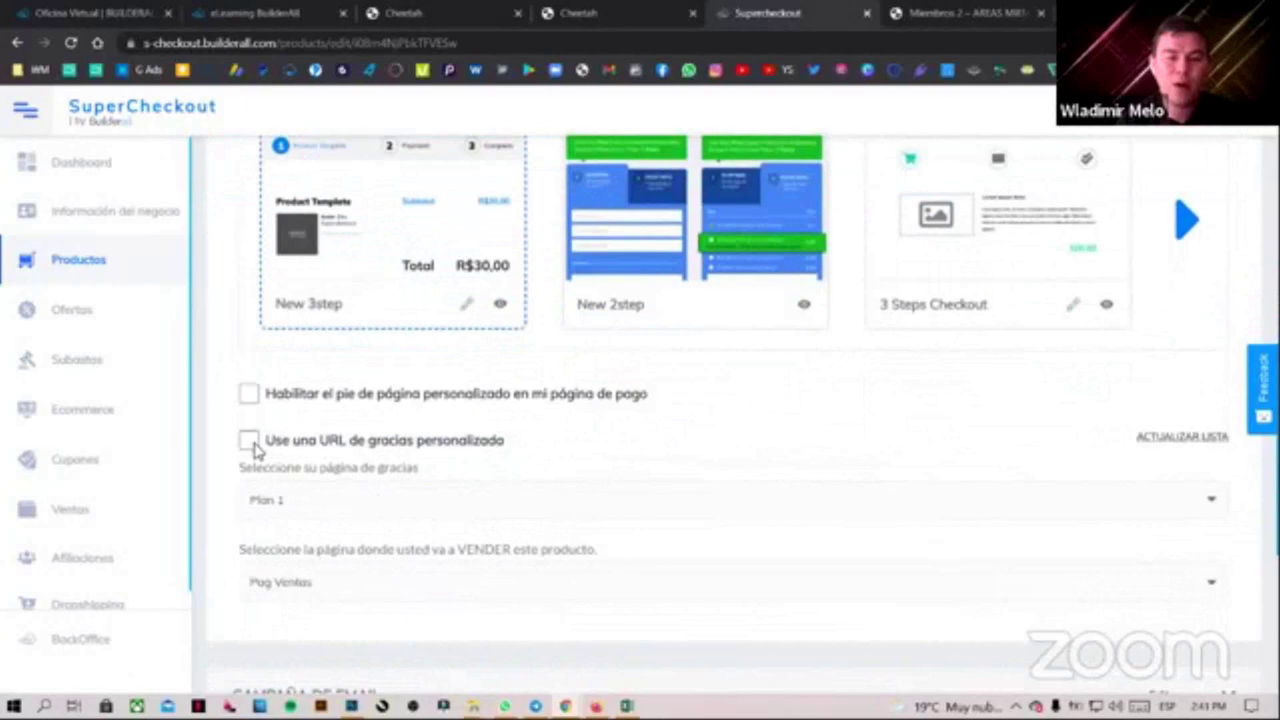
pyautogui.click(249, 441)
# Replace PLAN 3's thank-you URL with the members page address ending in 3, and save
pyautogui.click(676, 506)
pyautogui.moveTo(676, 506); pyautogui.dragTo(244, 502)
pyautogui.hotkey('ctrl', 'v')
pyautogui.write('3')
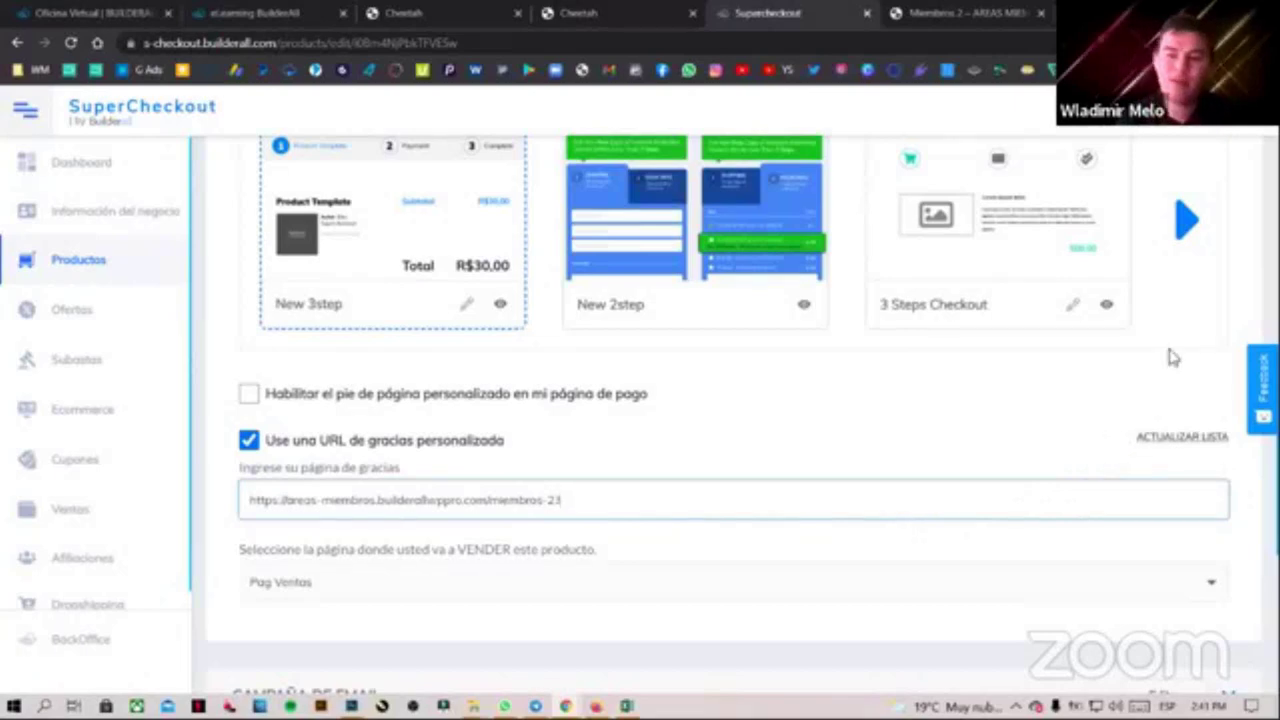
pyautogui.scroll(4, 1169, 357)
pyautogui.click(1172, 362)
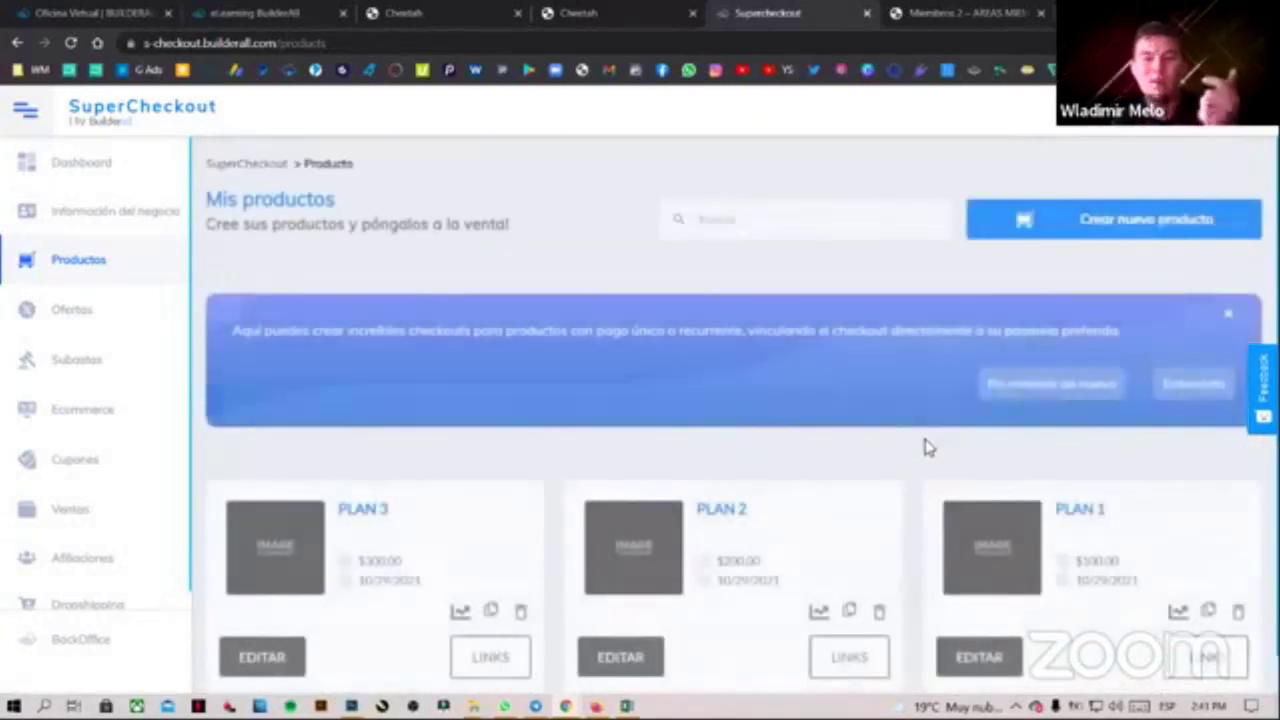
pyautogui.scroll(-1, 1086, 500)
pyautogui.click(1193, 343)
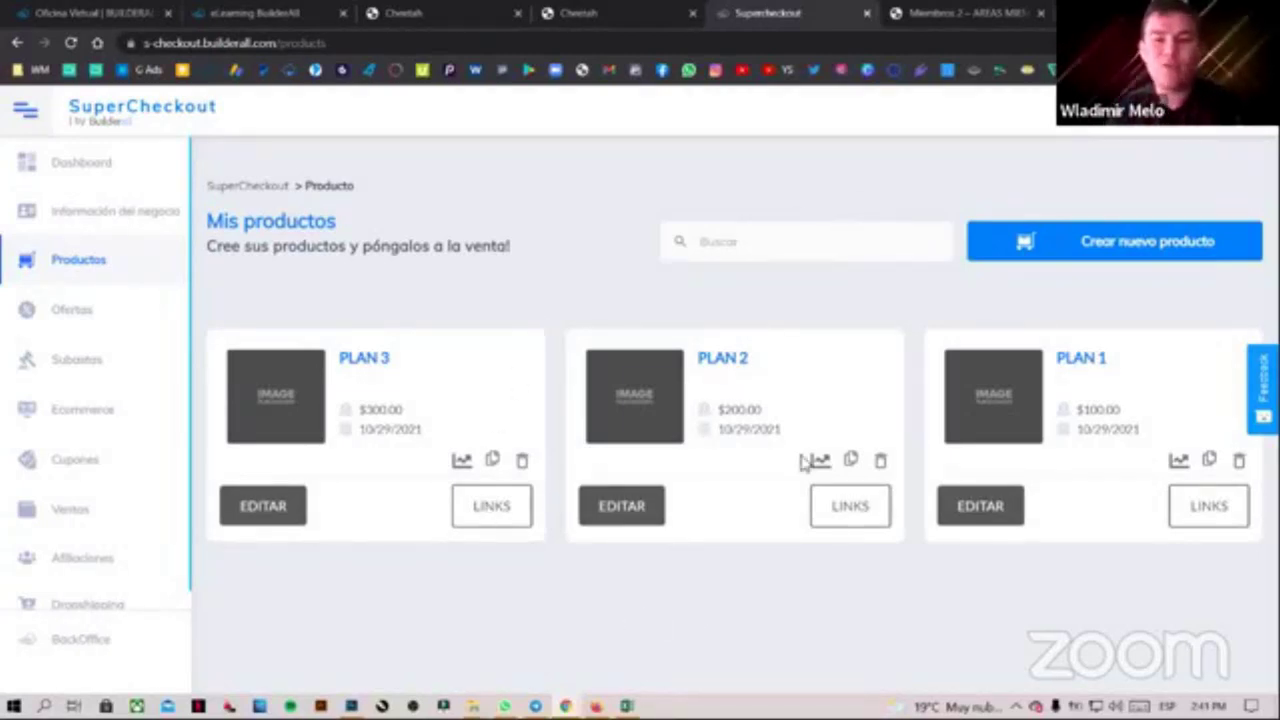
# Return to the live Miembros 2 members login page
pyautogui.click(955, 13)
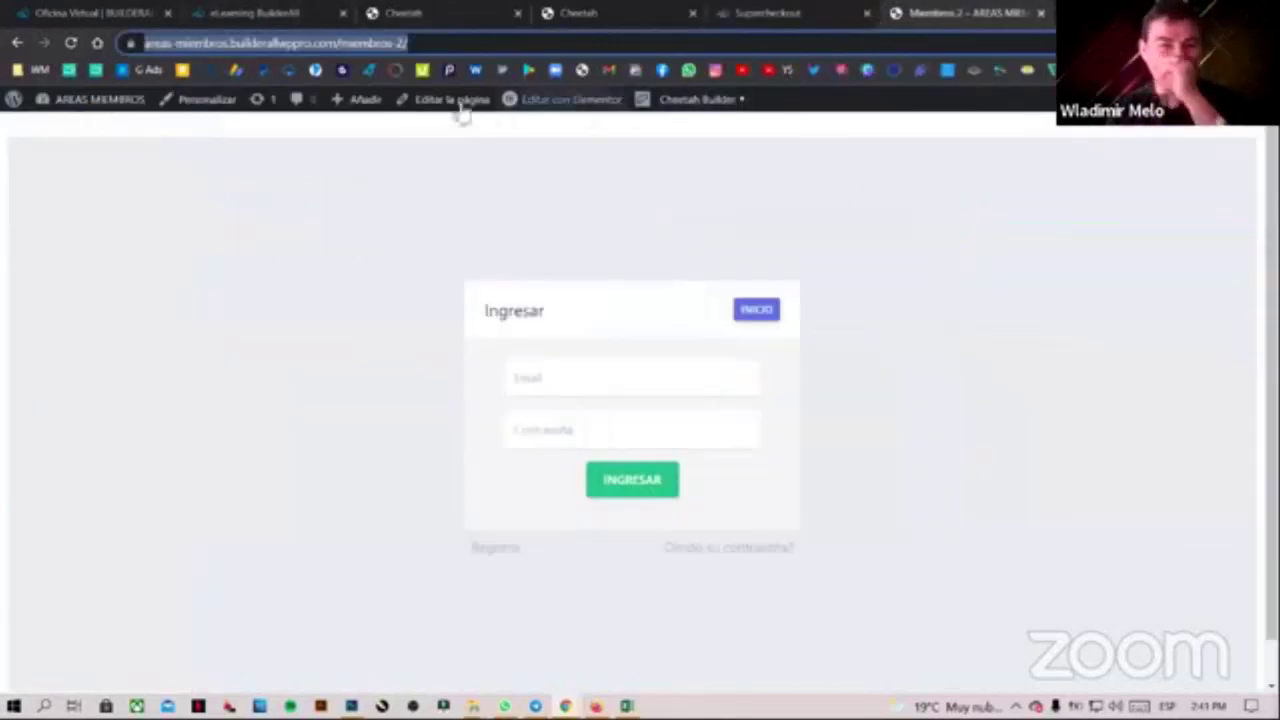
# Open the Carta ventas sales page in a new tab, scroll to the plans, and launch PLAN 1's checkout
pyautogui.click(100, 103)
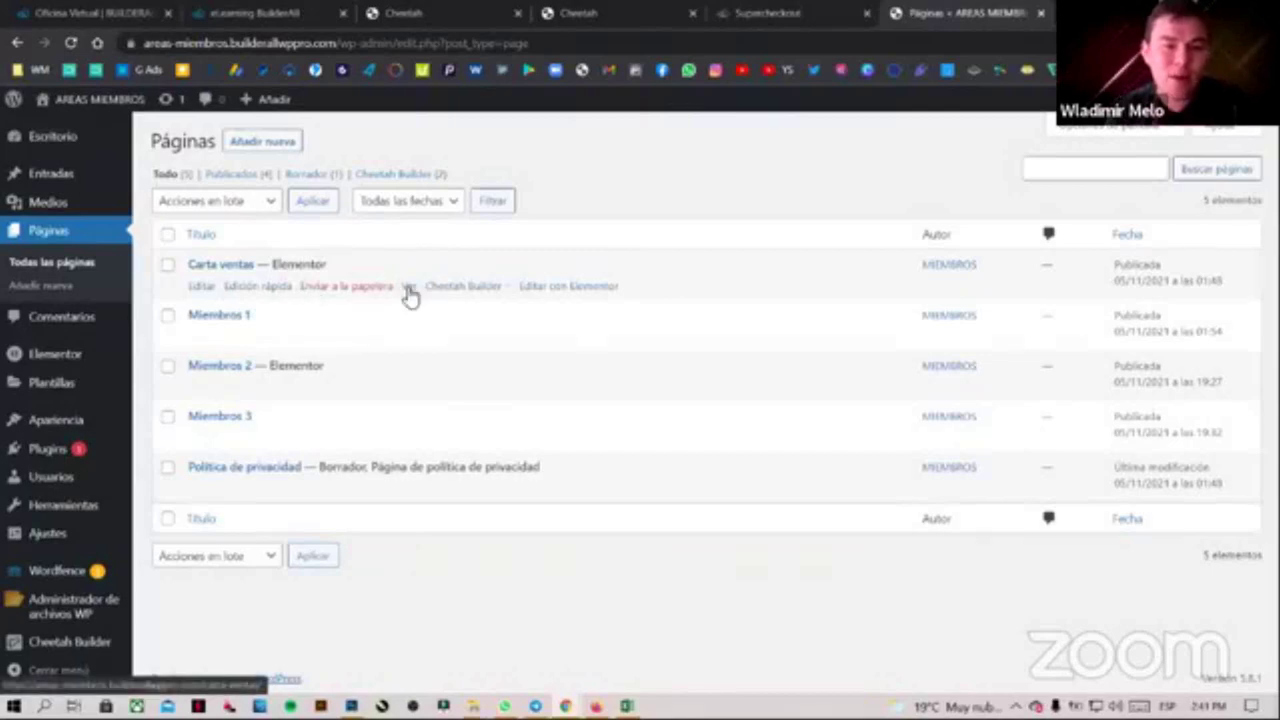
pyautogui.middleClick(409, 287)
pyautogui.click(965, 20)
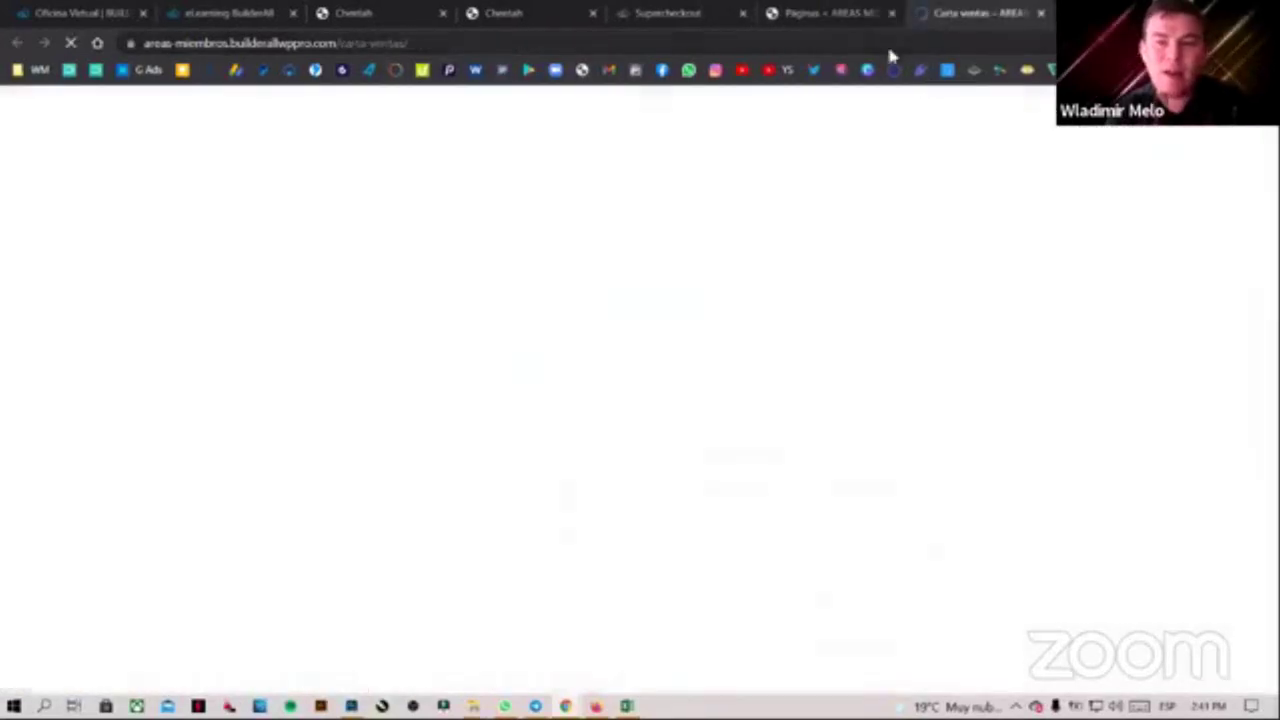
pyautogui.scroll(-8, 640, 400)
pyautogui.scroll(-10, 346, 477)
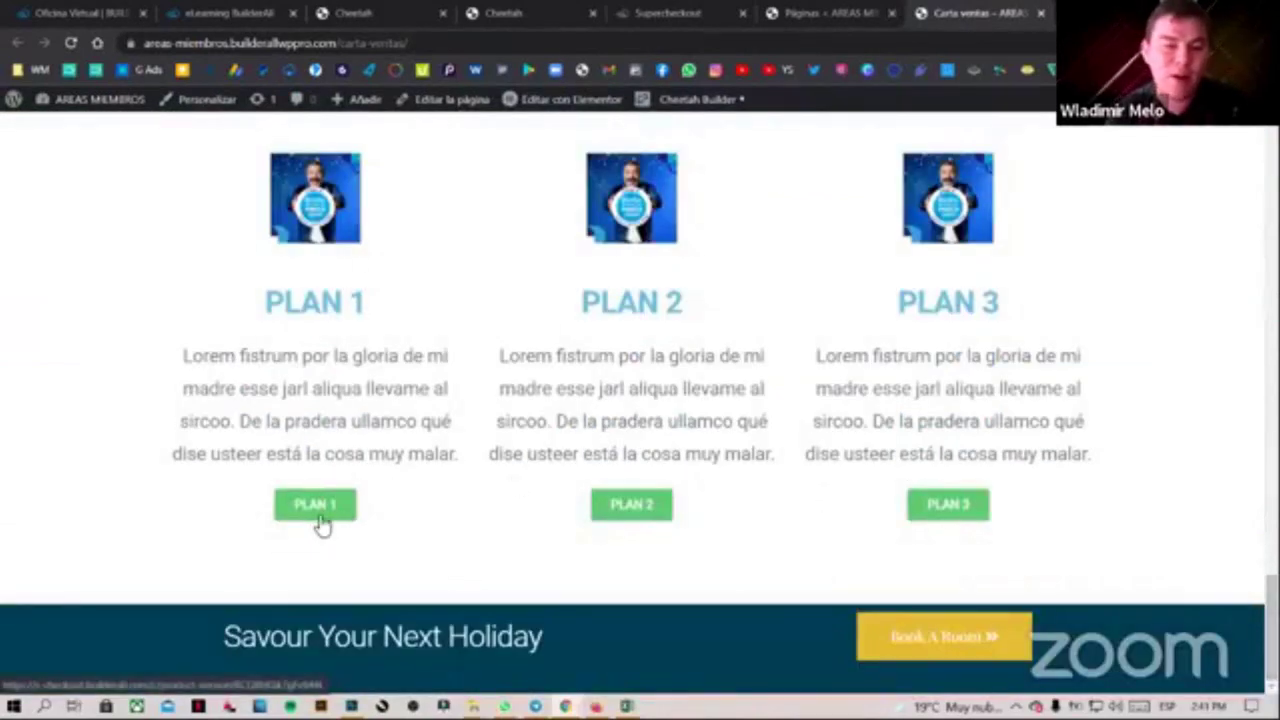
pyautogui.click(322, 515)
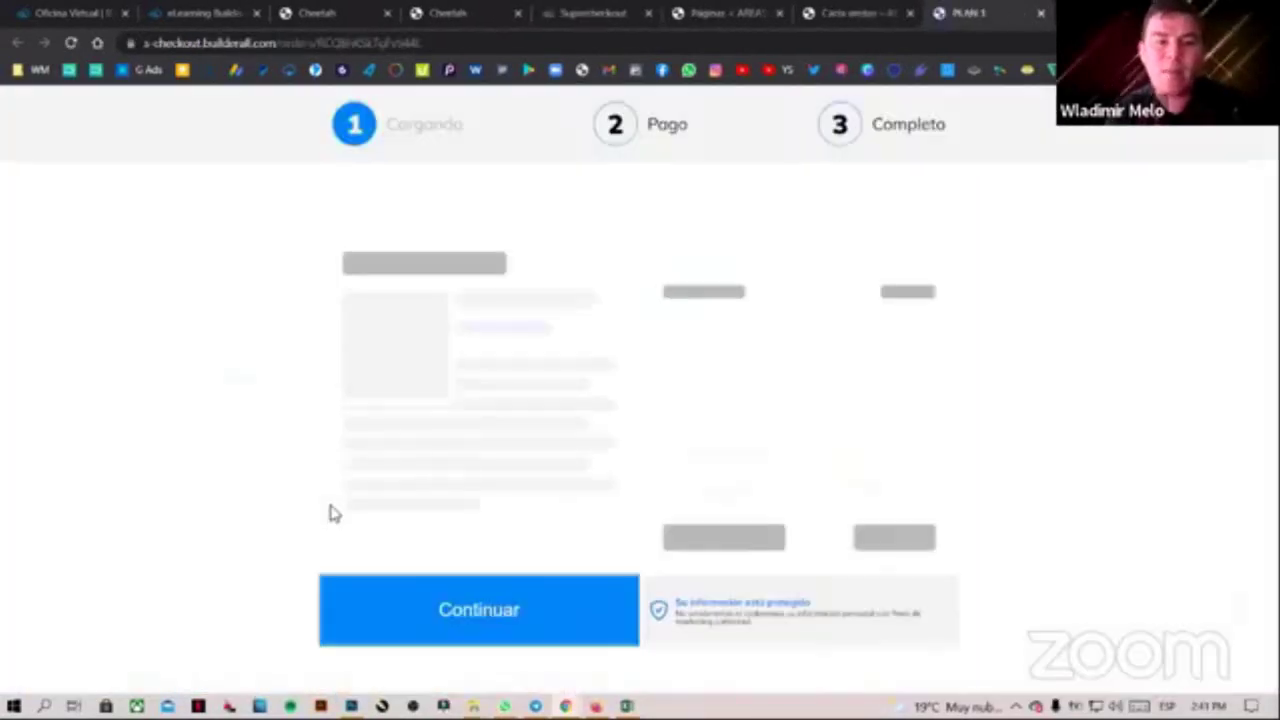
# Confirm the $100, $200 and $300 totals on the PLAN 1–3 checkouts, then continue PLAN 1 to payment
pyautogui.moveTo(805, 428); pyautogui.dragTo(936, 428)
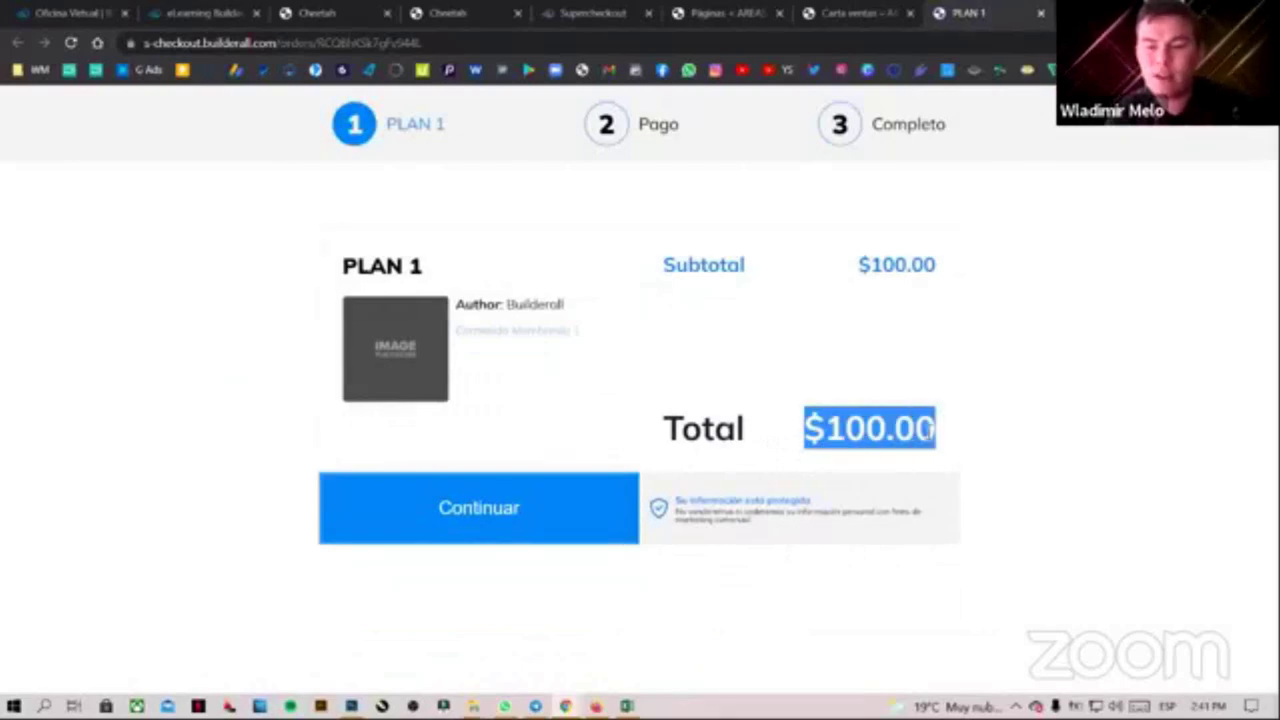
pyautogui.click(866, 13)
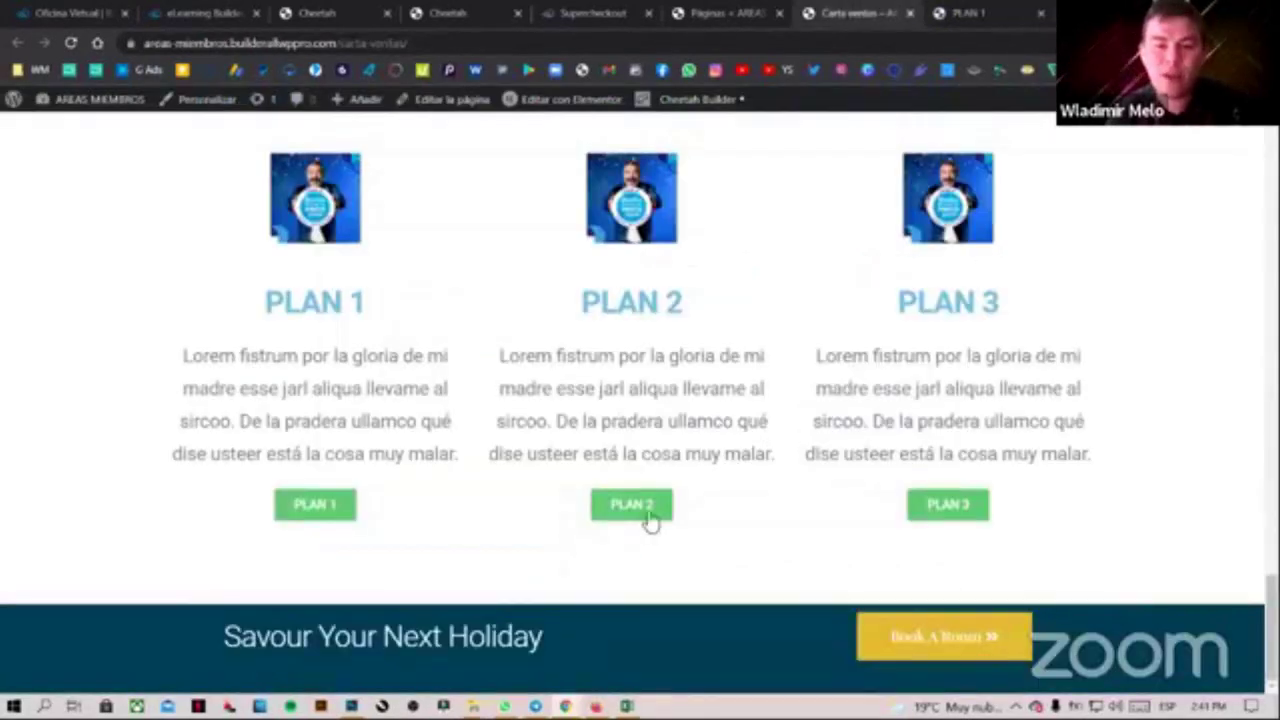
pyautogui.click(645, 510)
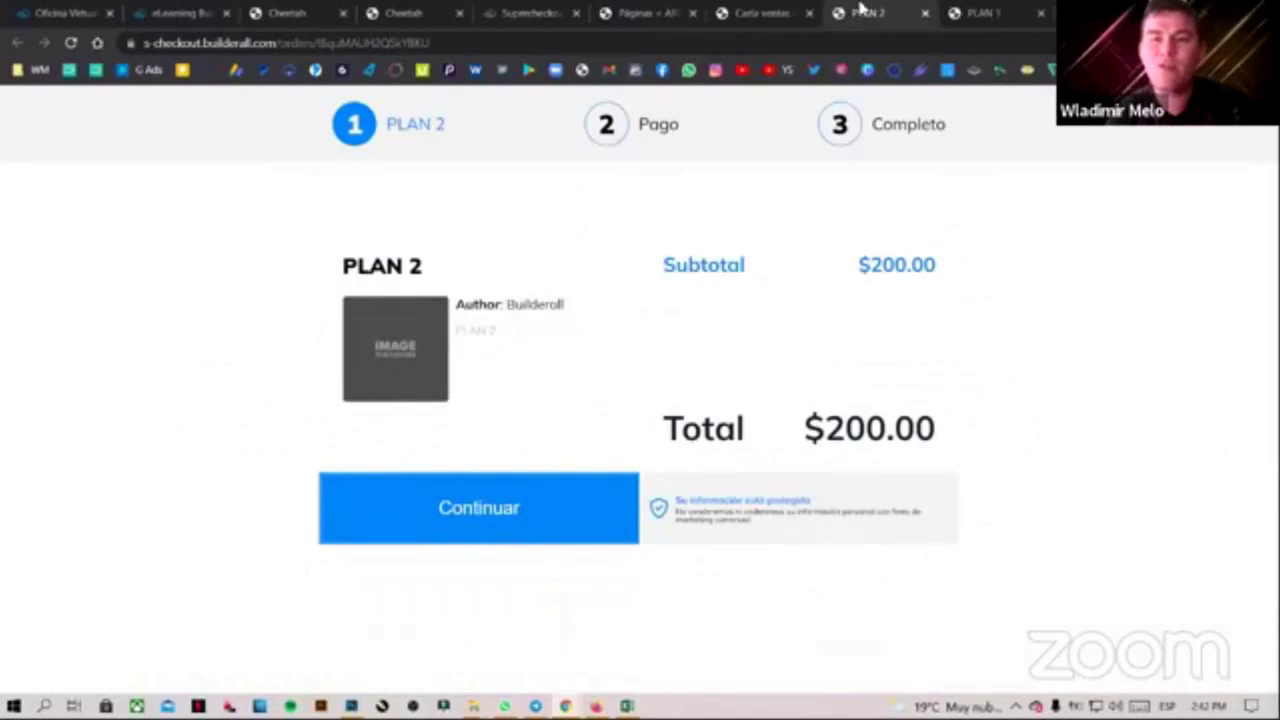
pyautogui.click(776, 13)
pyautogui.click(935, 527)
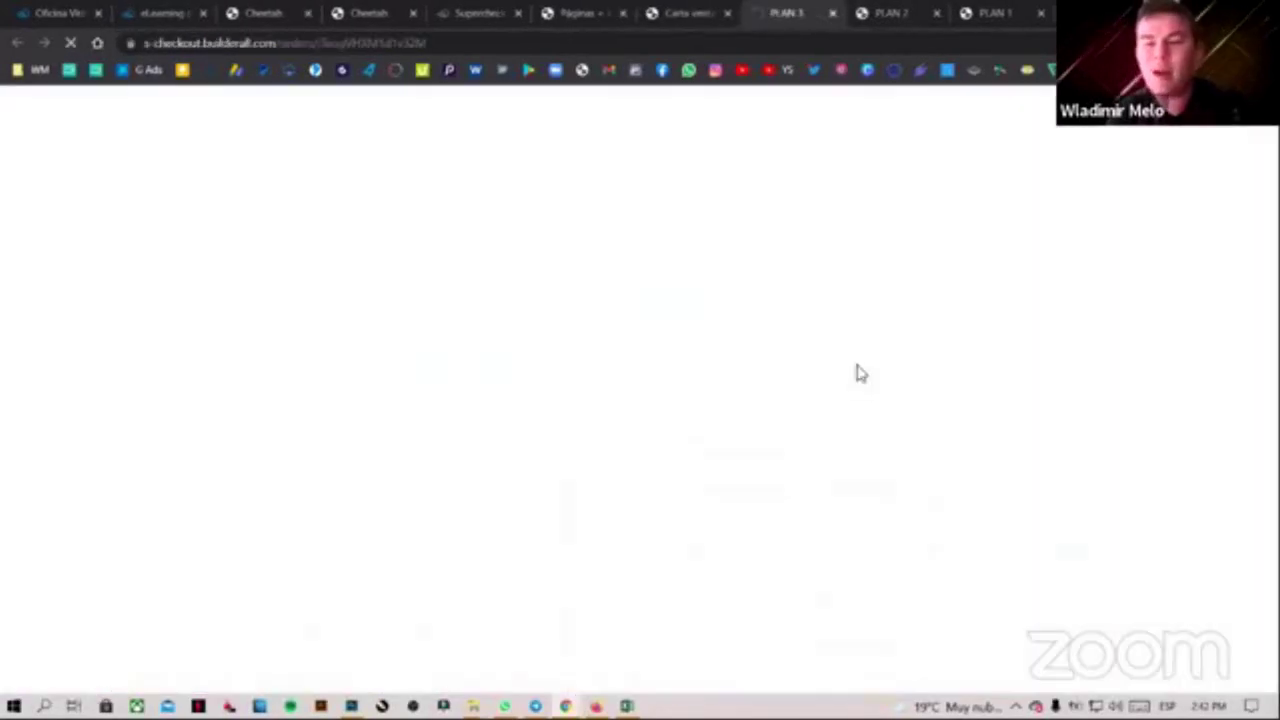
pyautogui.moveTo(791, 443); pyautogui.dragTo(974, 449)
pyautogui.click(1080, 472)
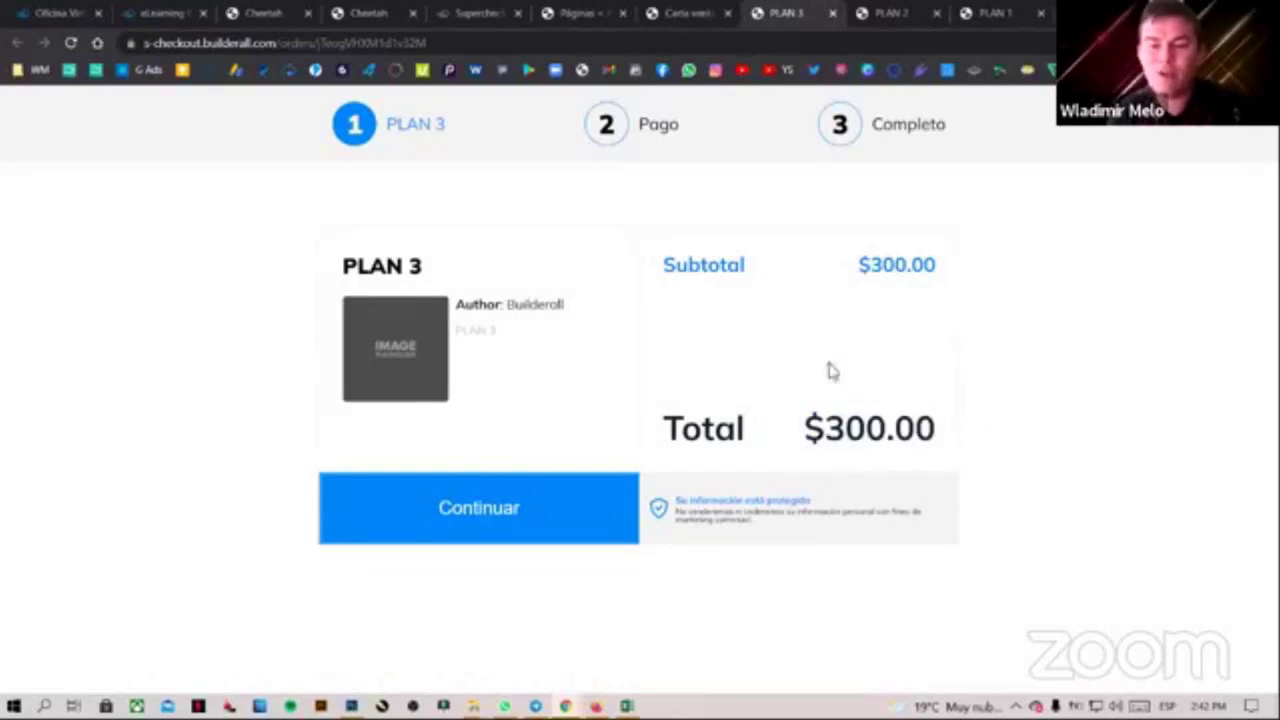
pyautogui.click(995, 13)
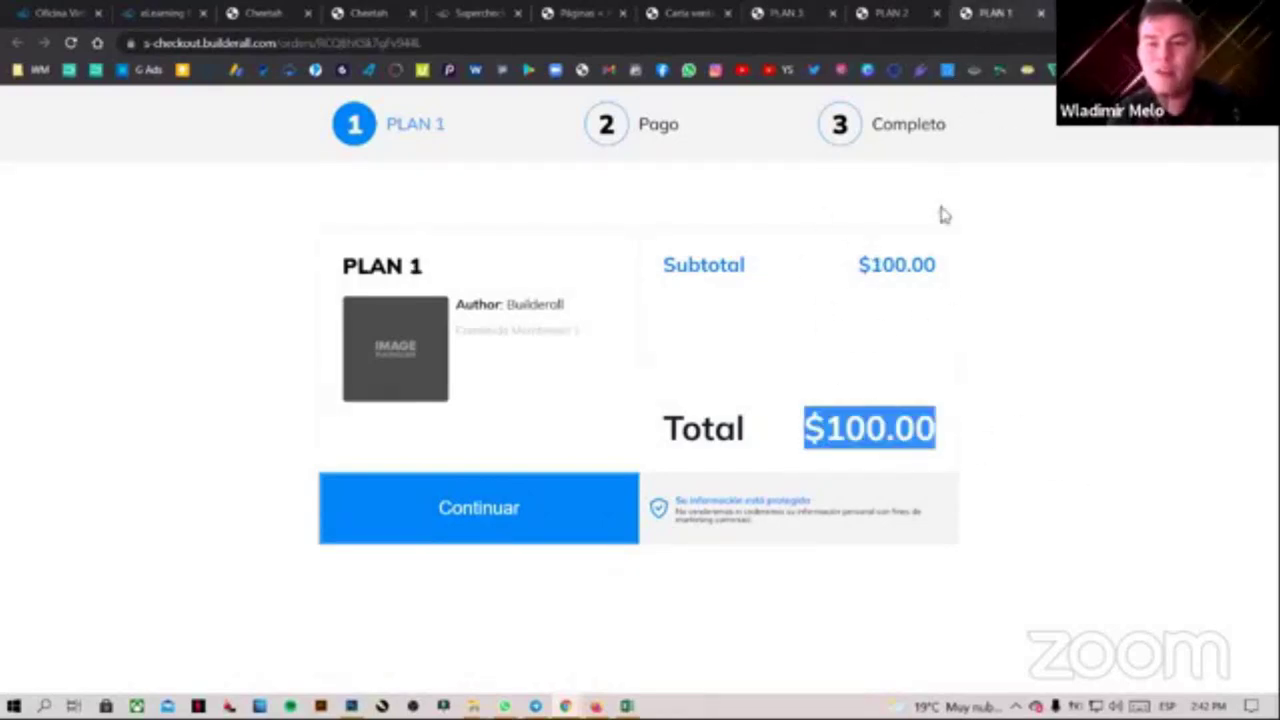
pyautogui.click(511, 513)
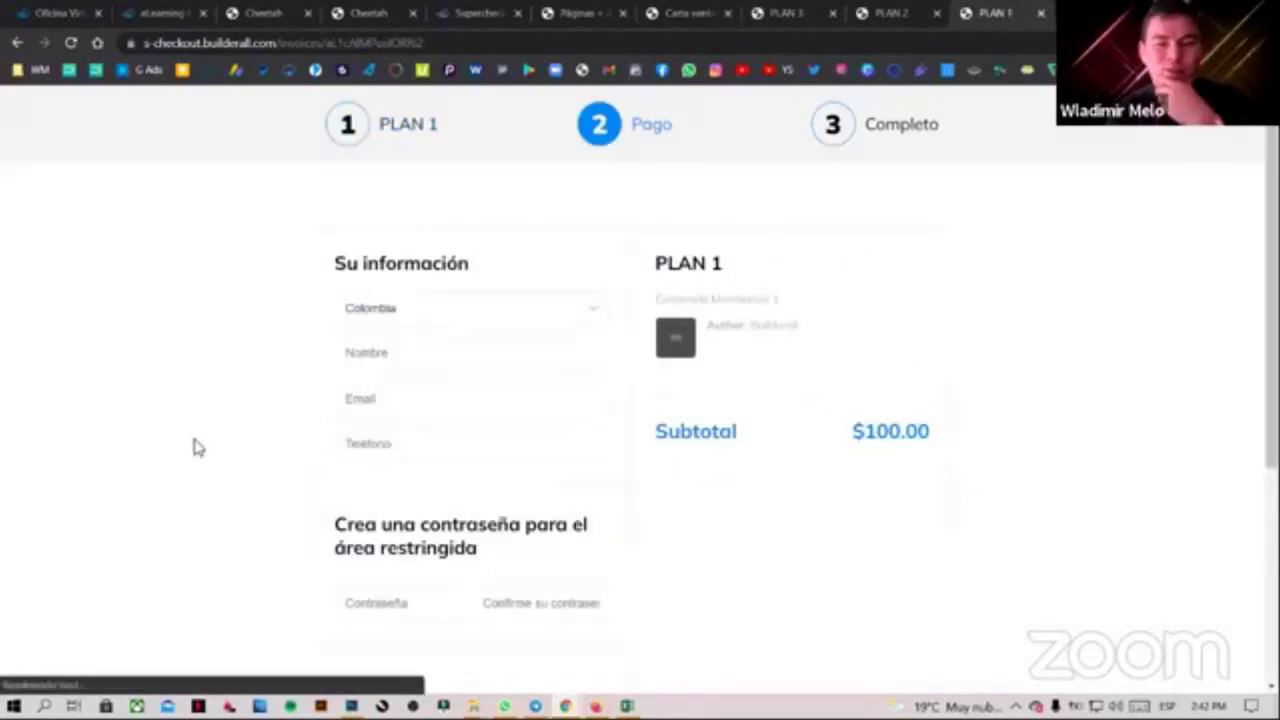
# Fill the buyer's name from a saved autofill entry, removing the surname
pyautogui.click(446, 356)
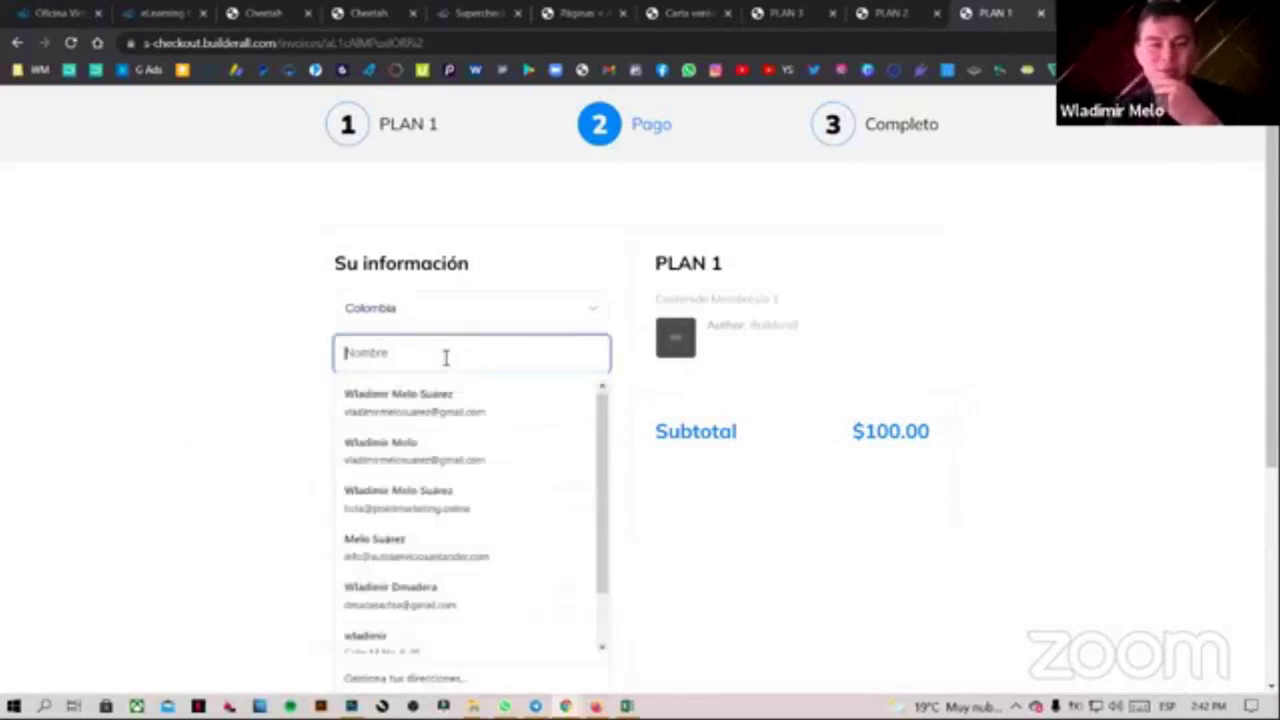
pyautogui.click(430, 413)
pyautogui.moveTo(426, 357); pyautogui.dragTo(514, 354)
pyautogui.press('BackSpace')
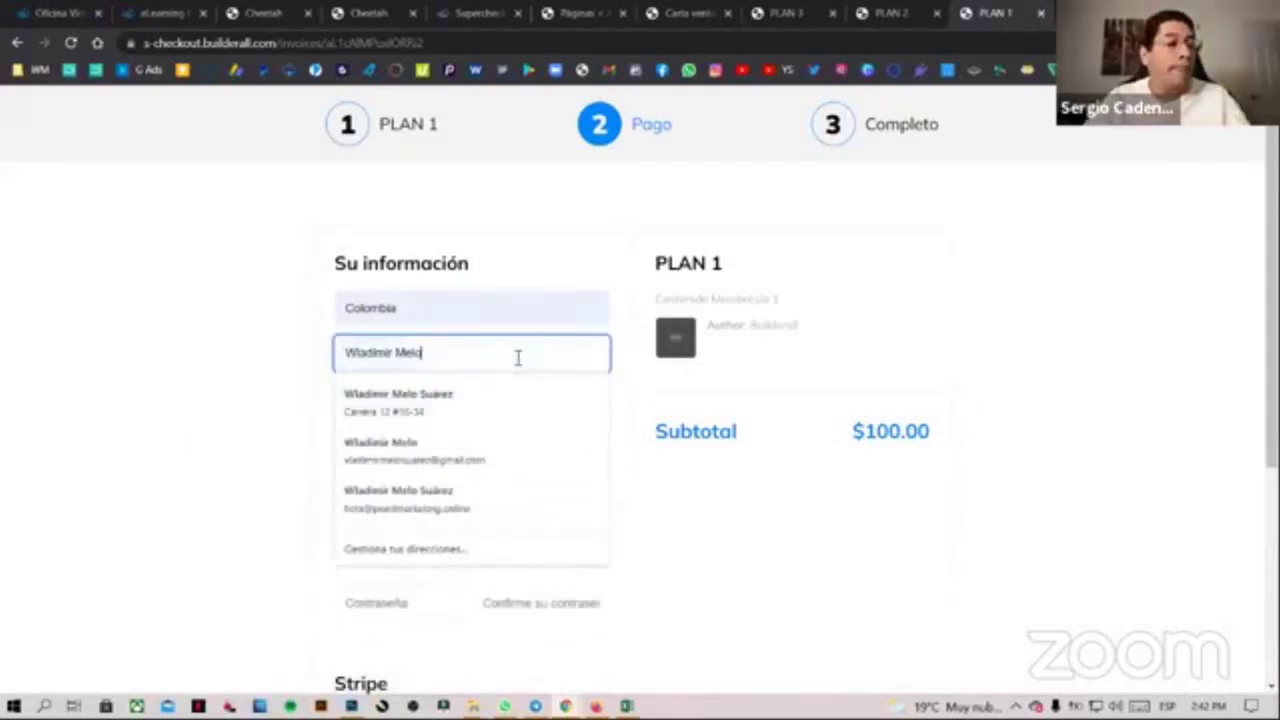
pyautogui.click(328, 418)
pyautogui.scroll(-3, 680, 449)
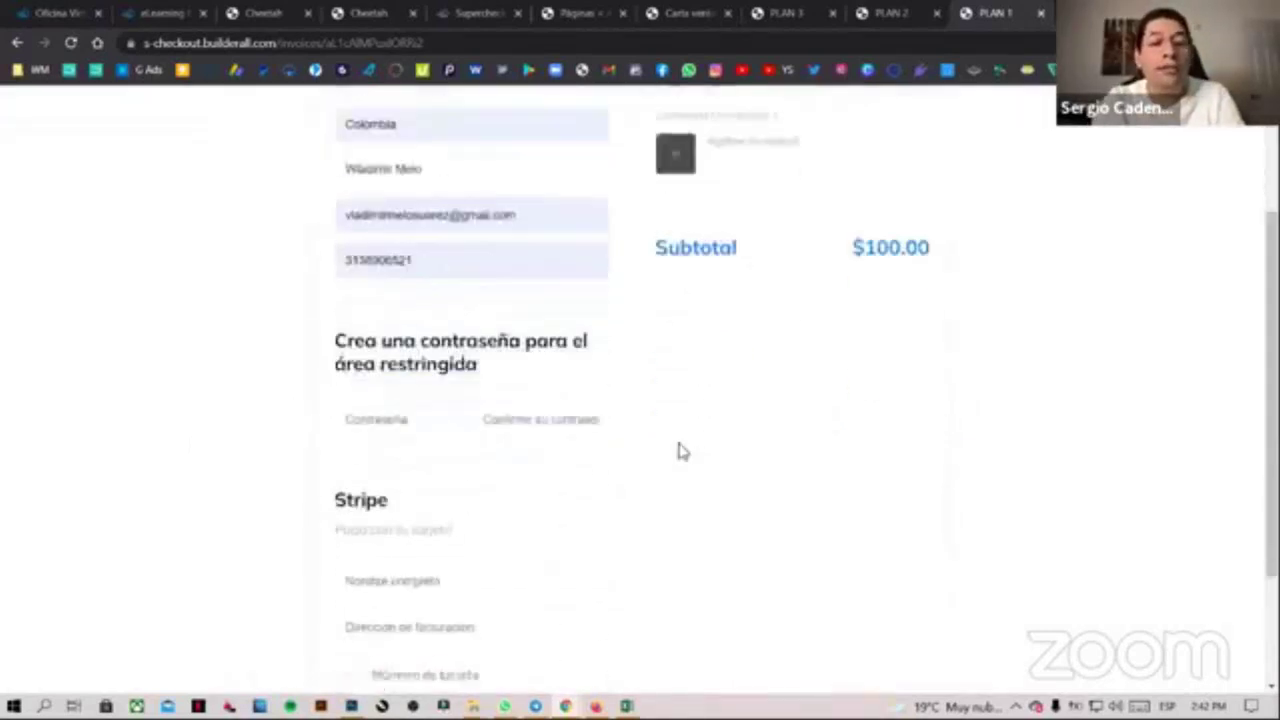
# Enter the restricted-area password in both password fields
pyautogui.click(411, 266)
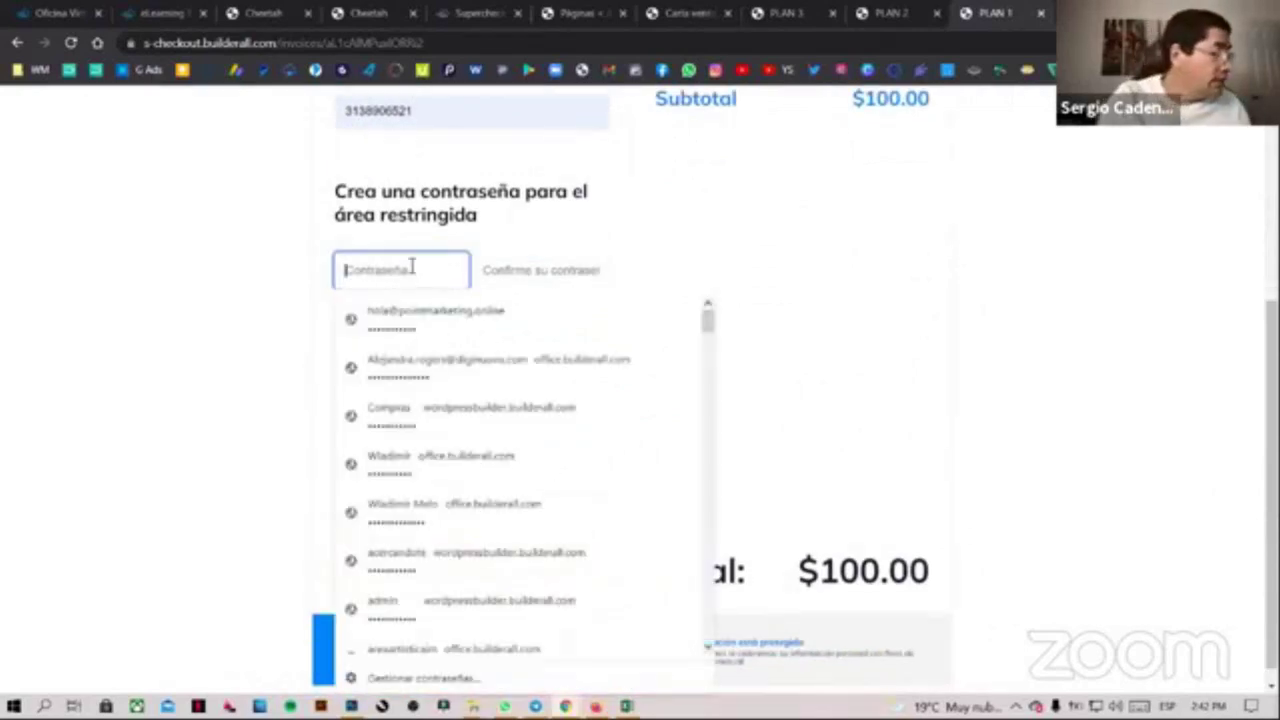
pyautogui.write('1234')
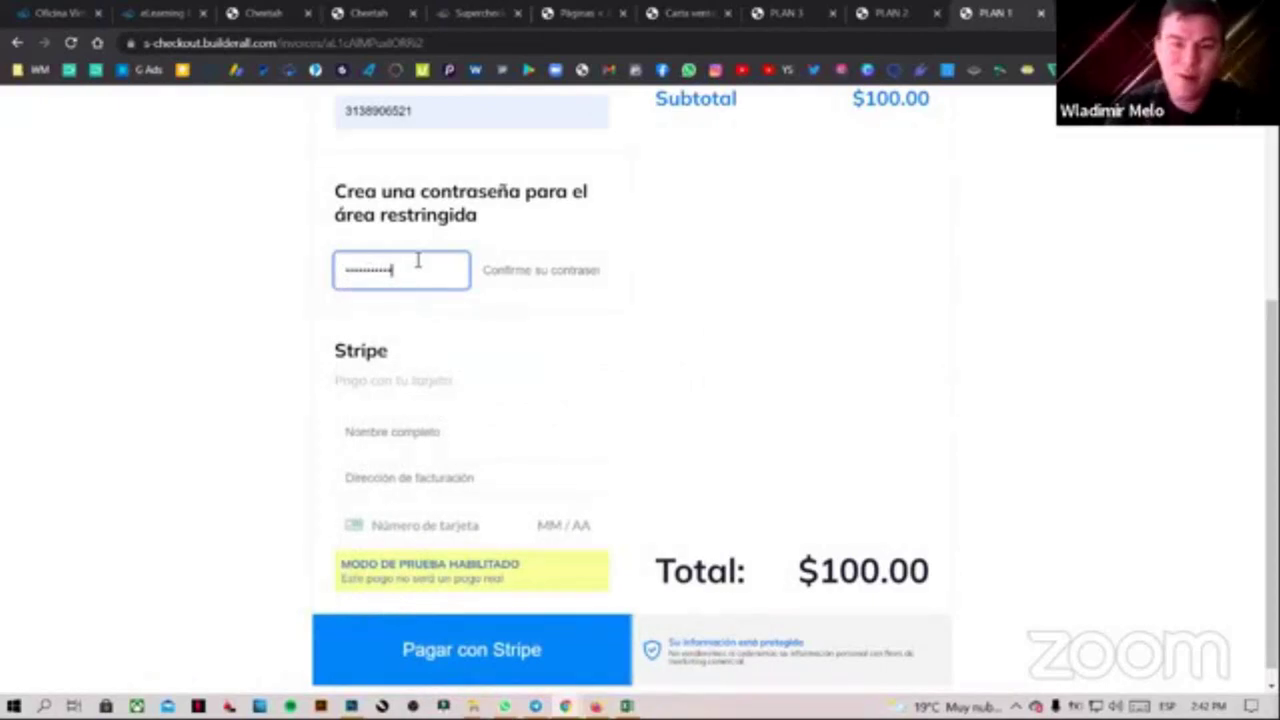
pyautogui.click(554, 270)
pyautogui.write('1234')
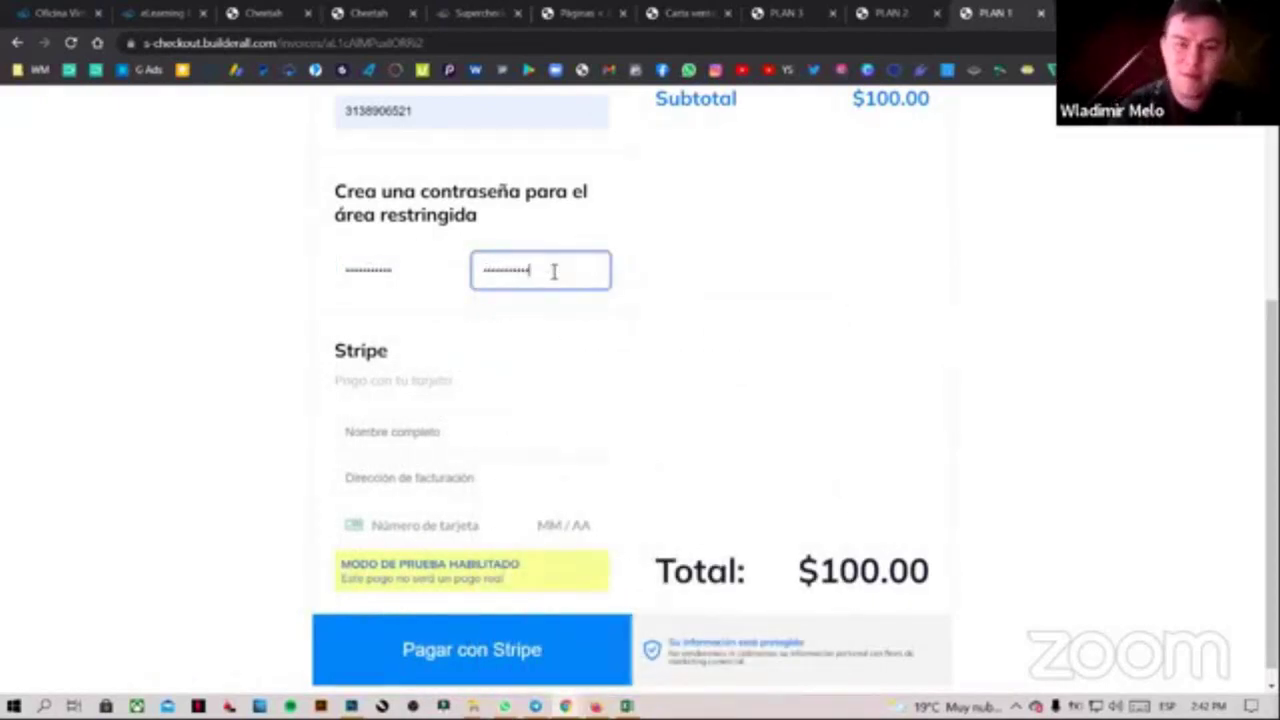
pyautogui.click(441, 443)
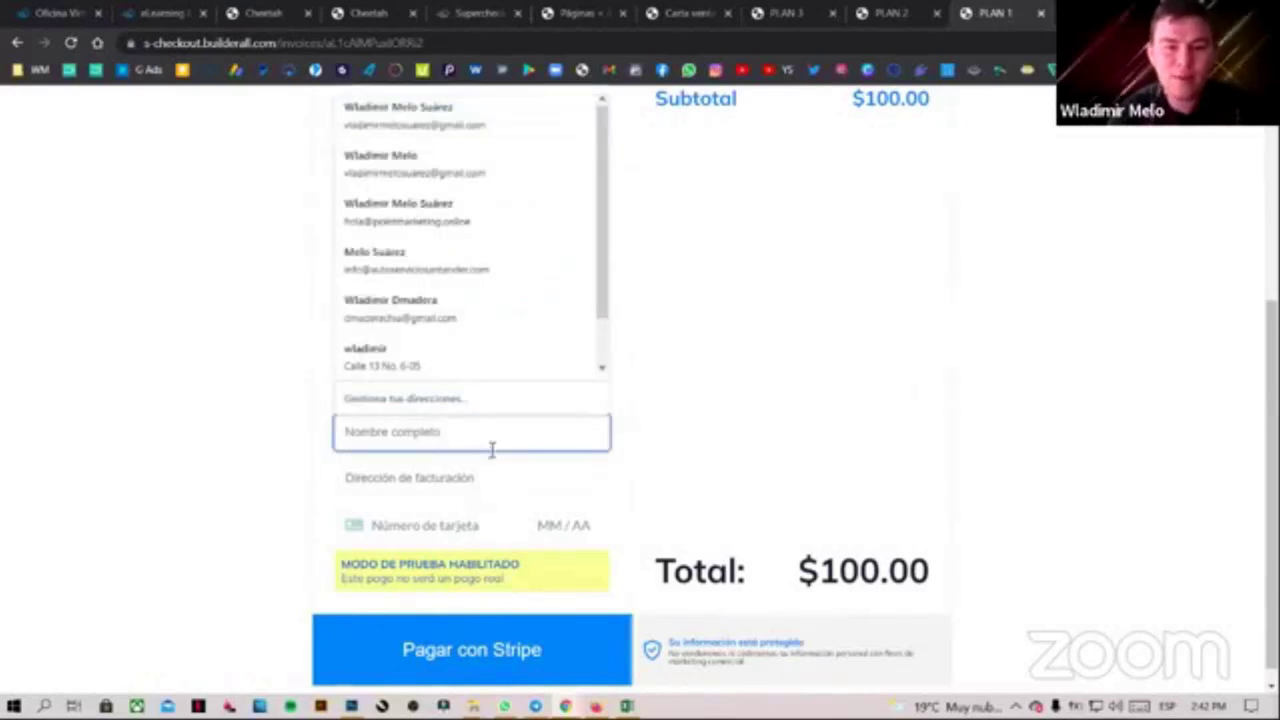
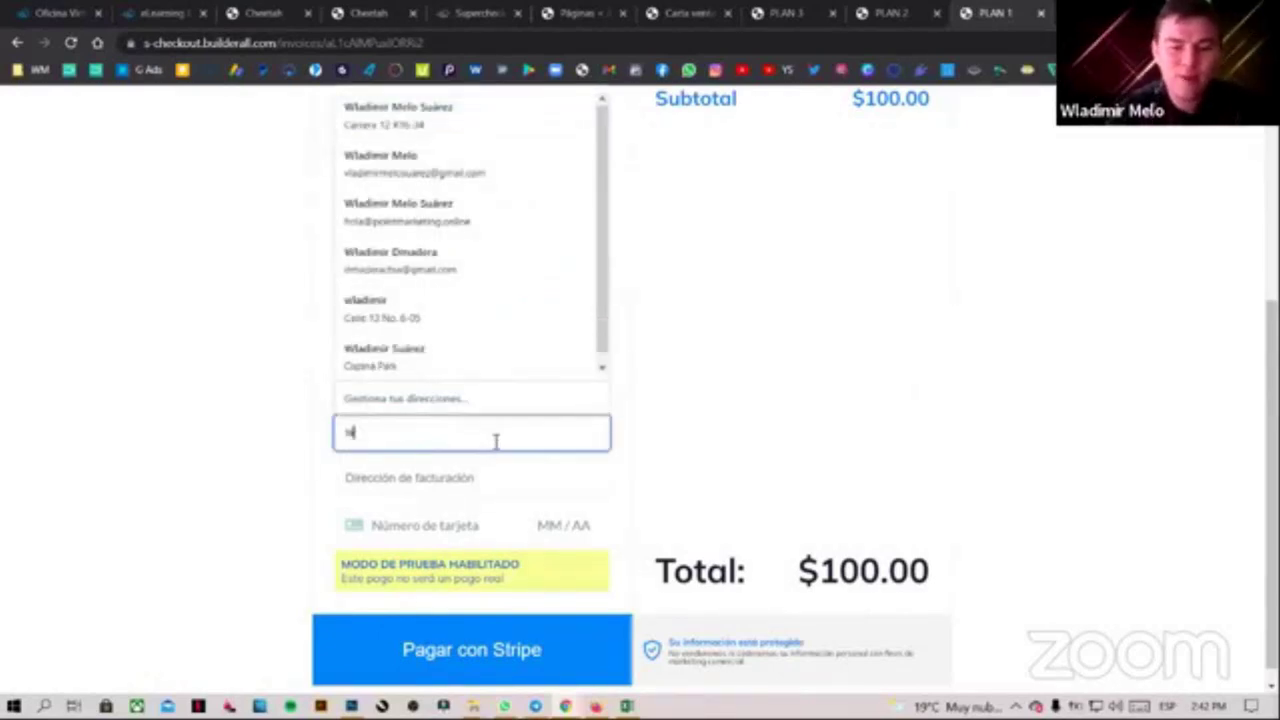
pyautogui.press('Tab')
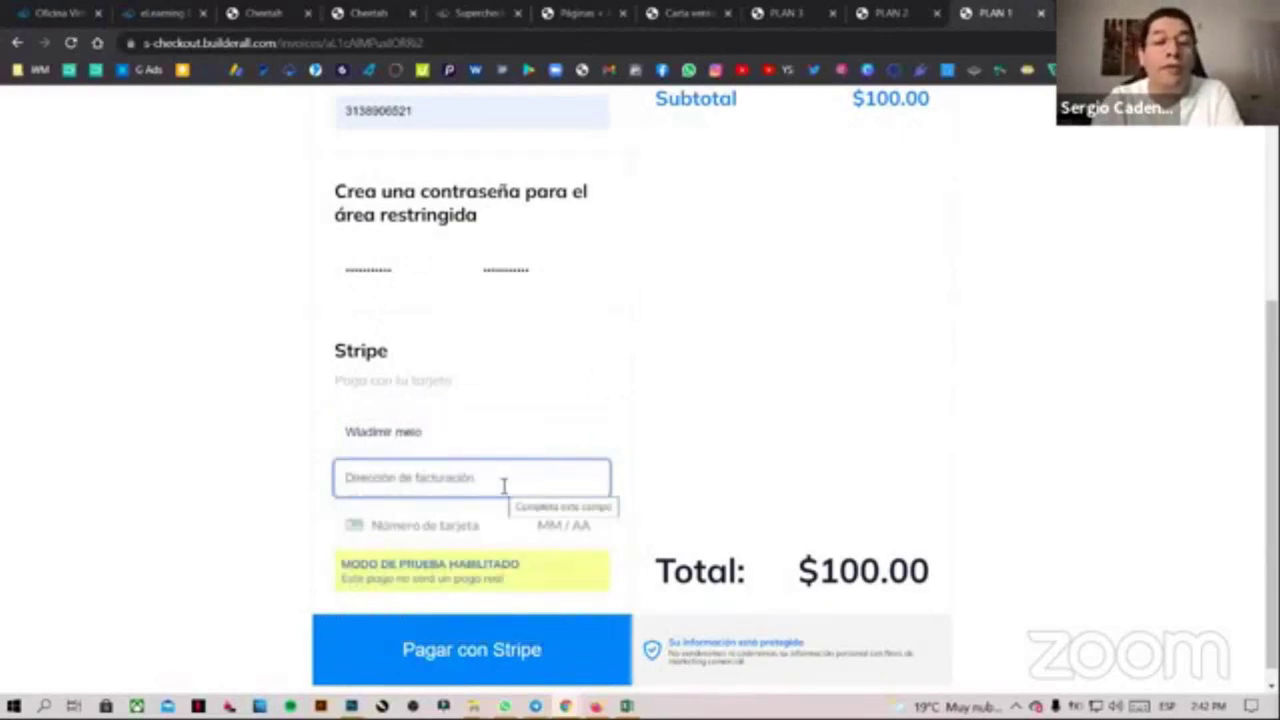
pyautogui.click(504, 490)
pyautogui.write('4')
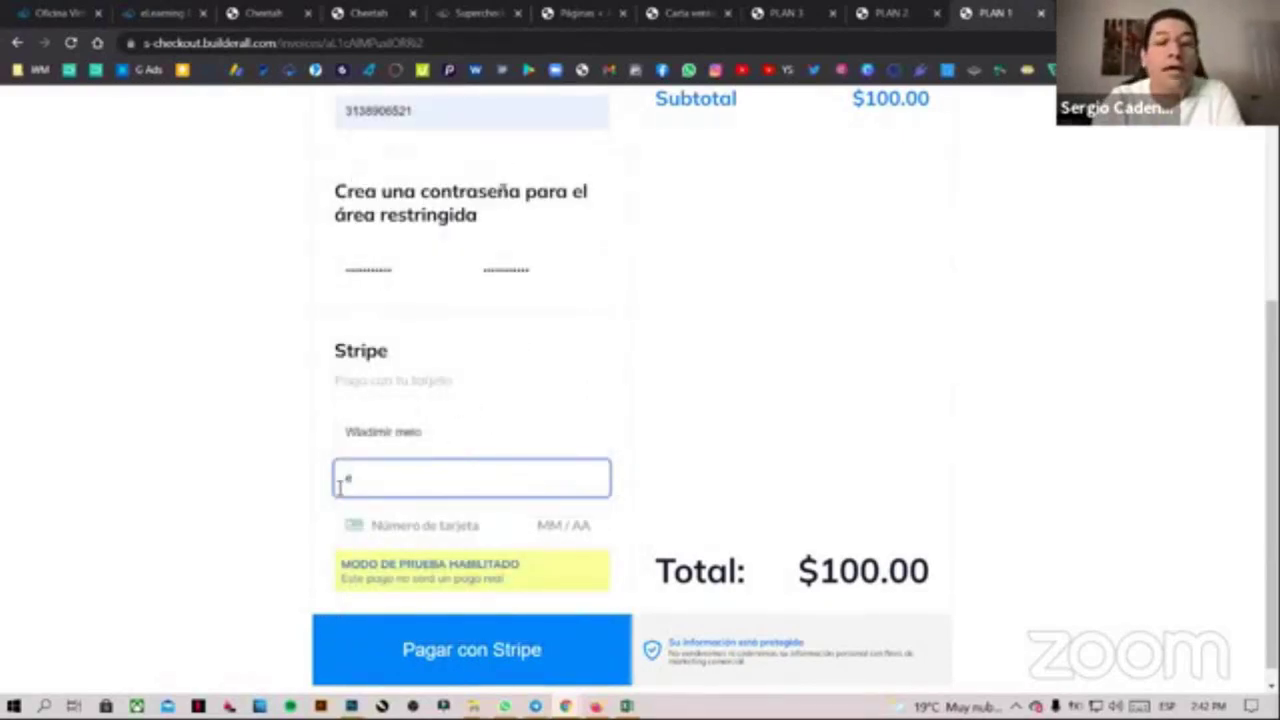
pyautogui.press('BackSpace')
pyautogui.click(386, 488)
pyautogui.click(400, 346)
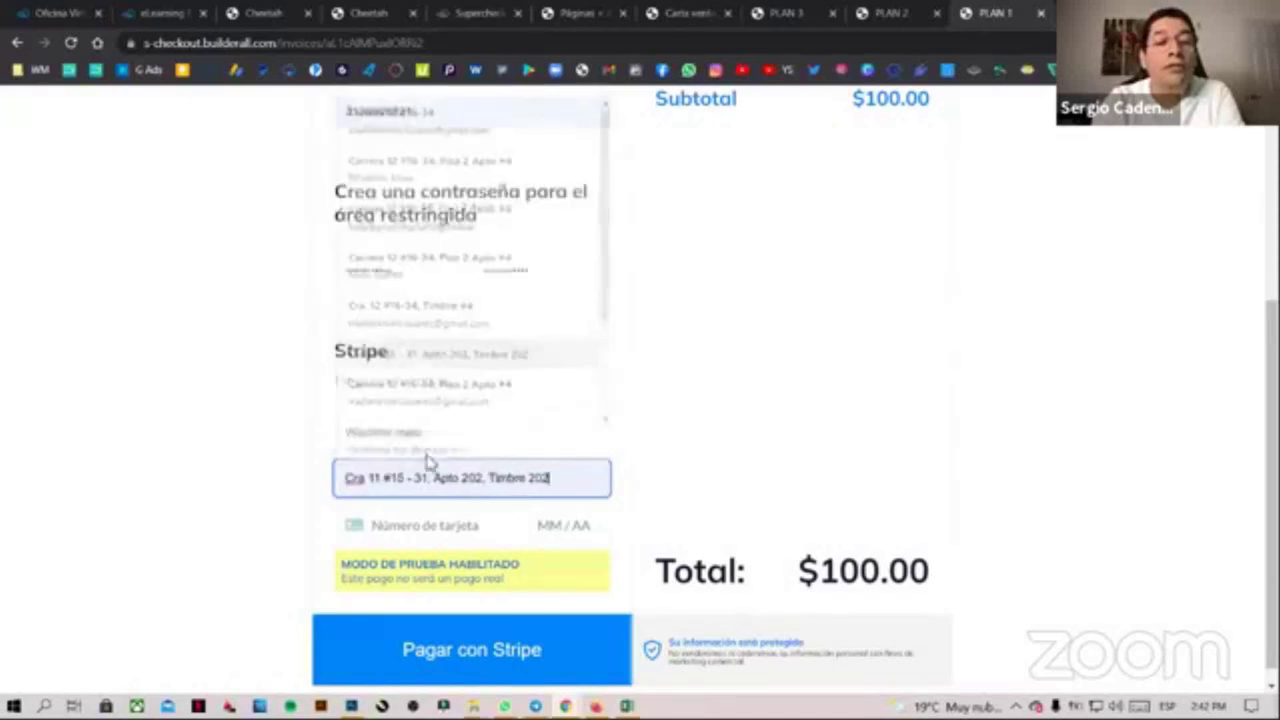
pyautogui.click(433, 522)
pyautogui.moveTo(552, 480); pyautogui.dragTo(483, 497)
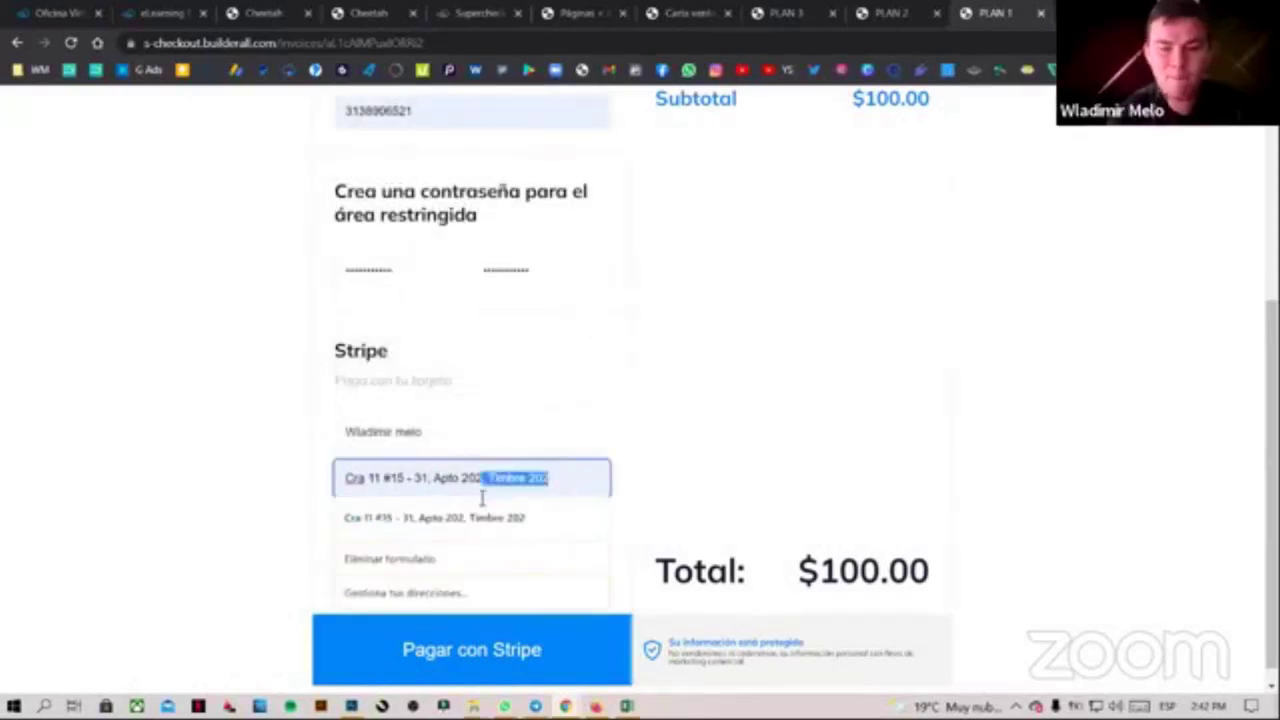
pyautogui.press('BackSpace')
# Enter the Stripe test card number, expiry, CVC and postal code, then pay with Stripe
pyautogui.click(423, 526)
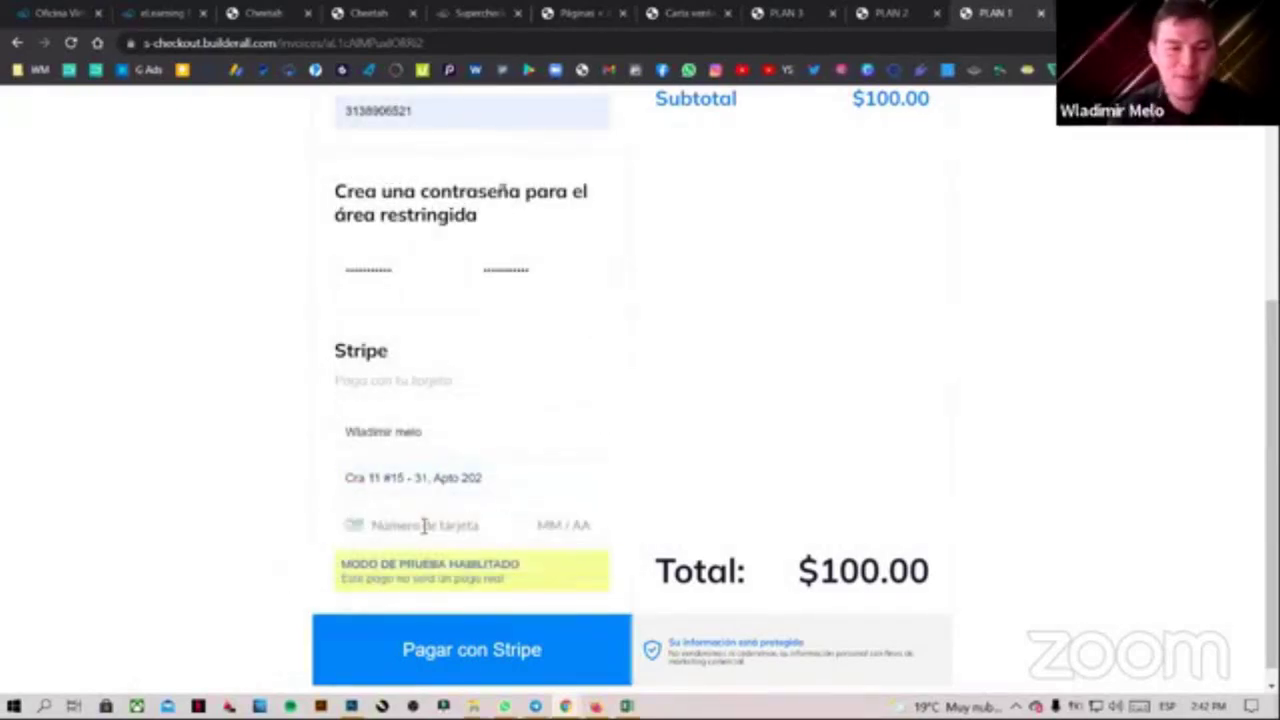
pyautogui.write('4244')
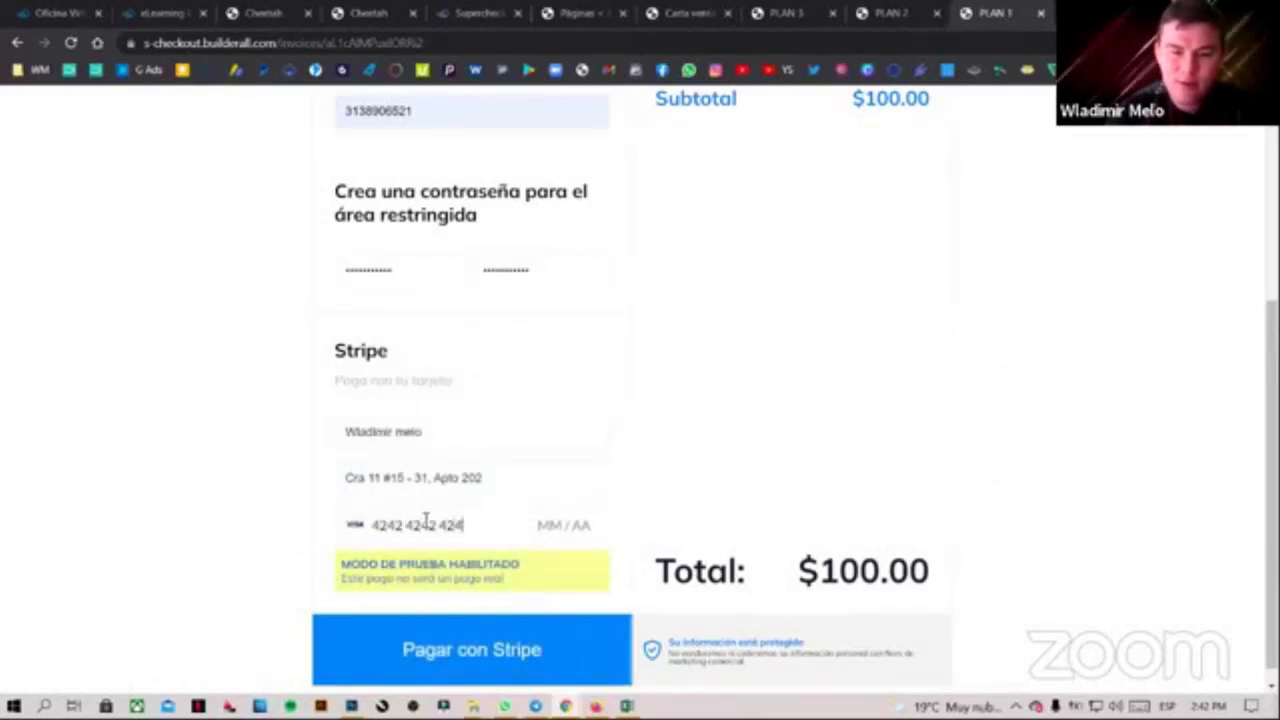
pyautogui.write('4242')
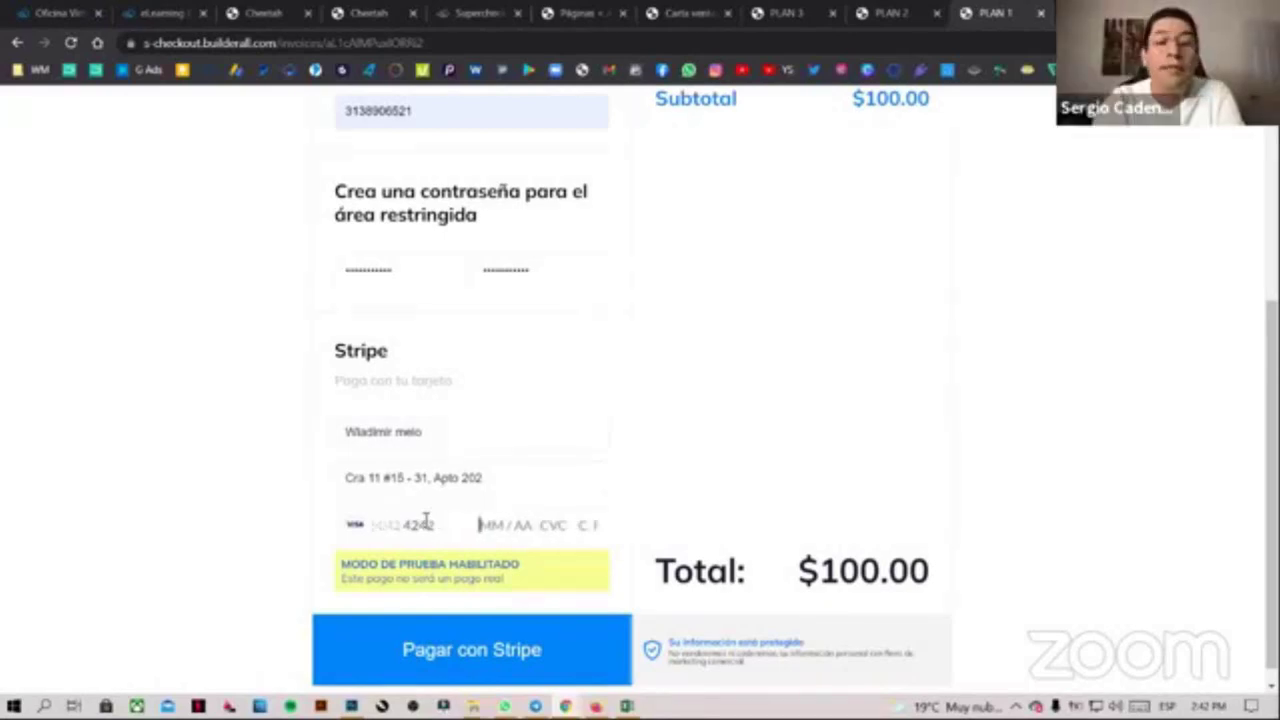
pyautogui.write('4242424203 /')
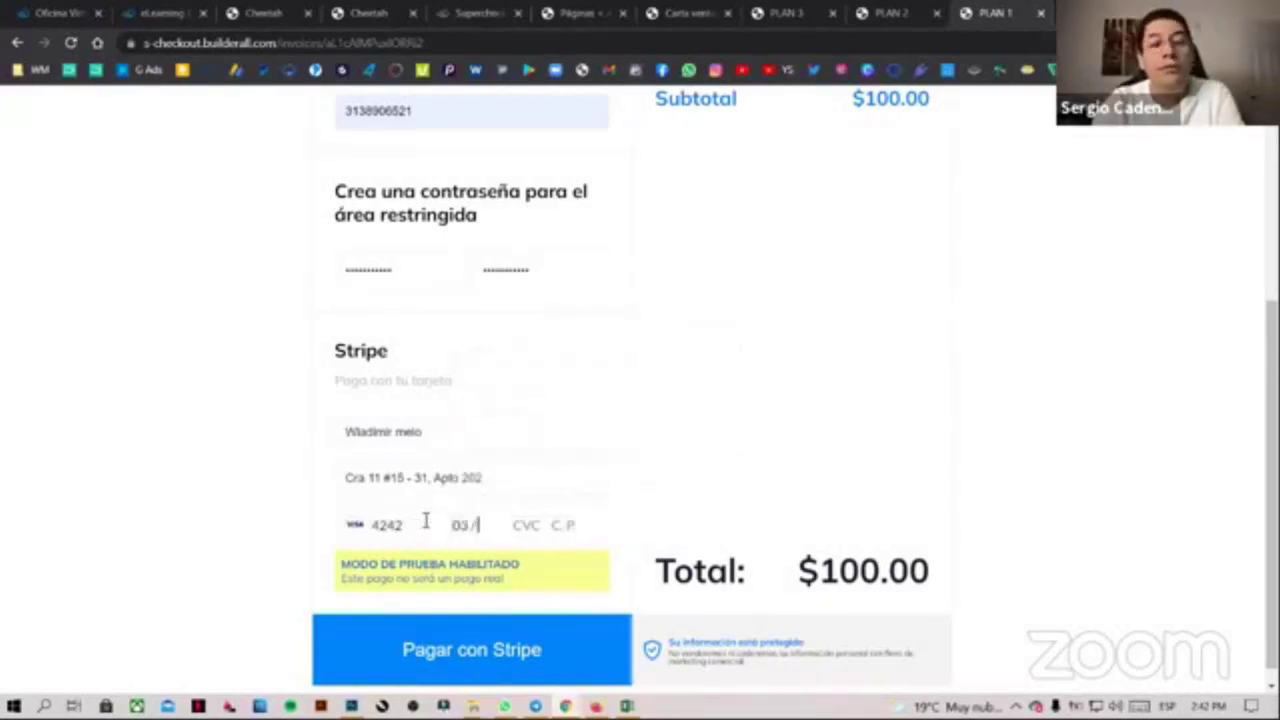
pyautogui.click(482, 524)
pyautogui.write('25 ')
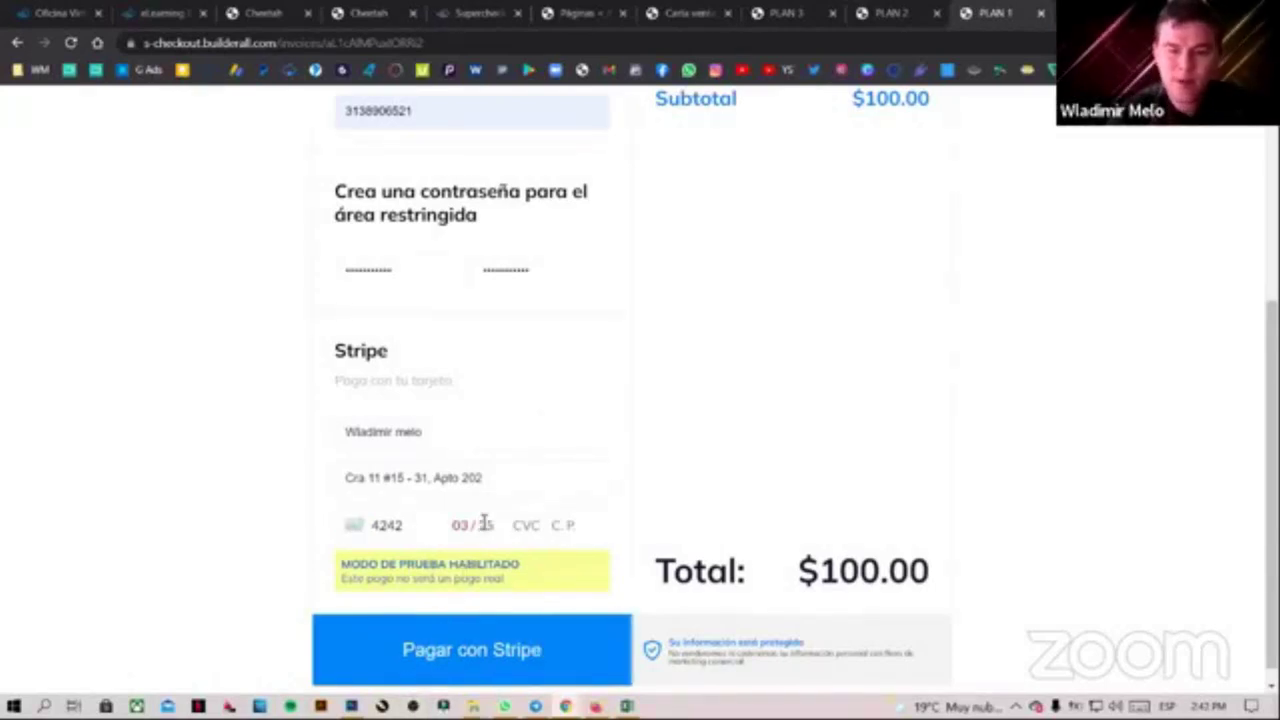
pyautogui.write('123 ')
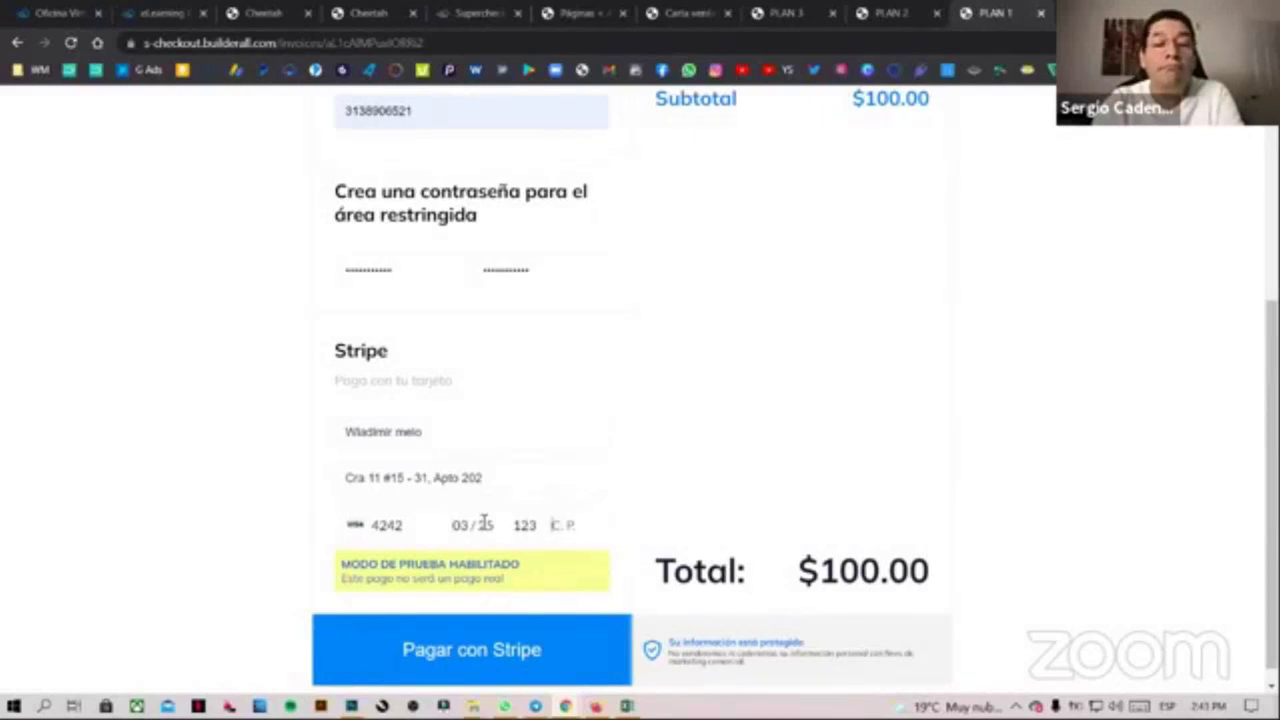
pyautogui.write('2546')
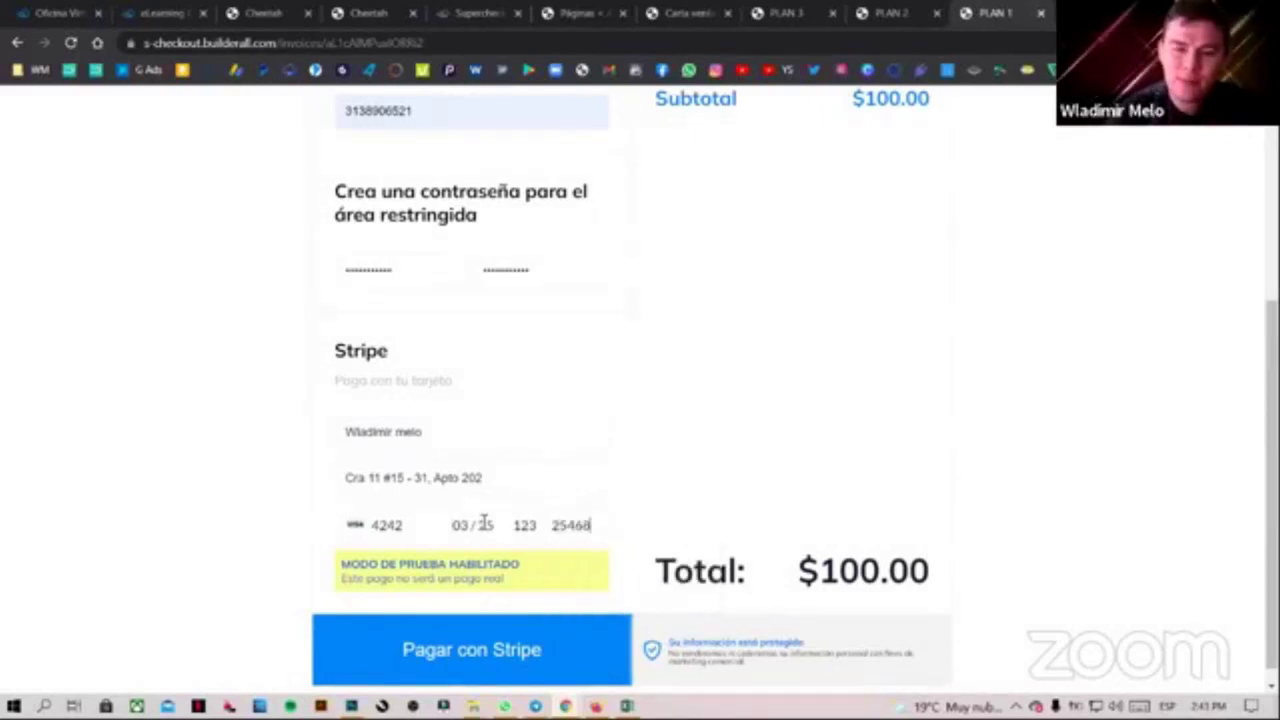
pyautogui.write('8')
pyautogui.scroll(-1, 605, 490)
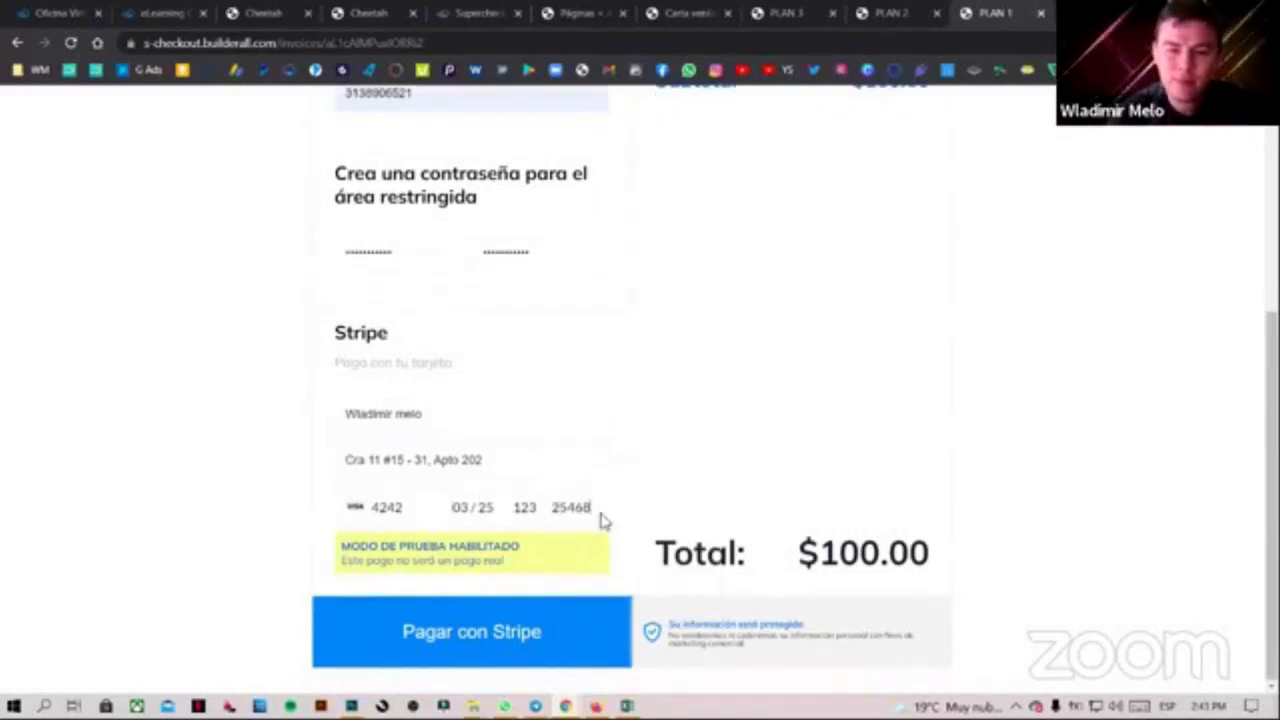
pyautogui.click(495, 636)
pyautogui.scroll(2, 632, 566)
pyautogui.scroll(-2, 634, 566)
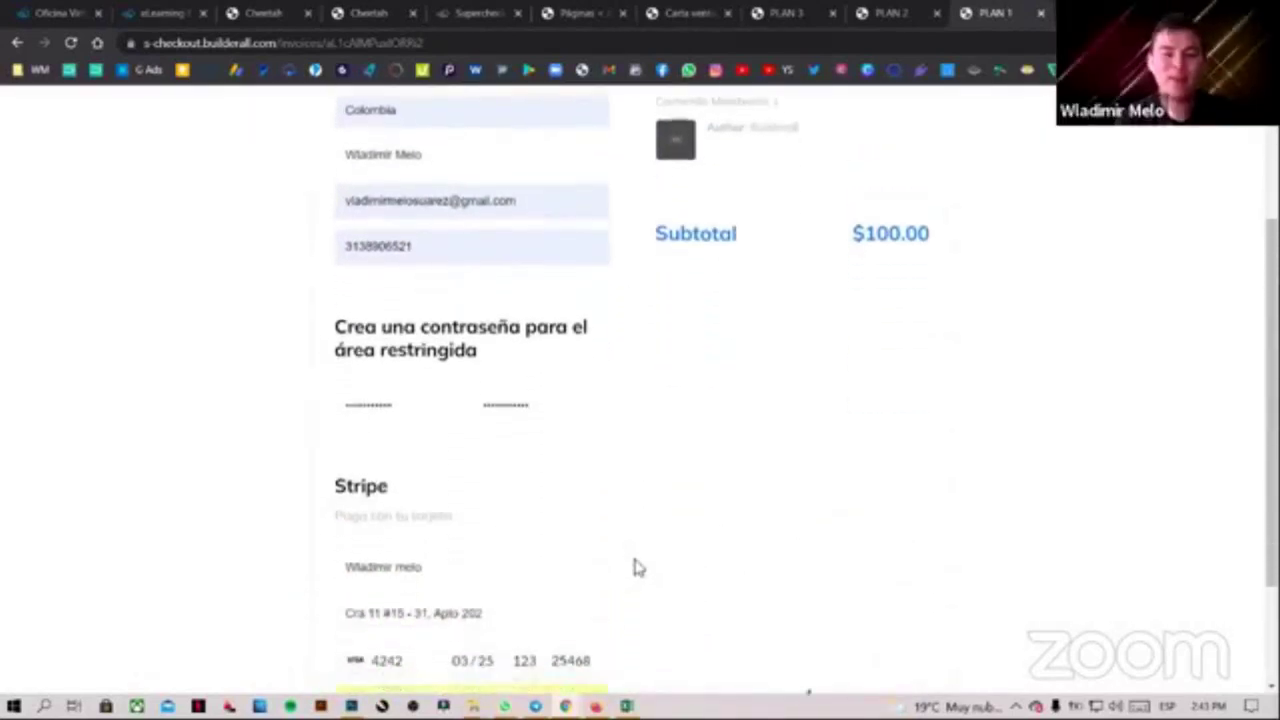
pyautogui.scroll(-2, 639, 567)
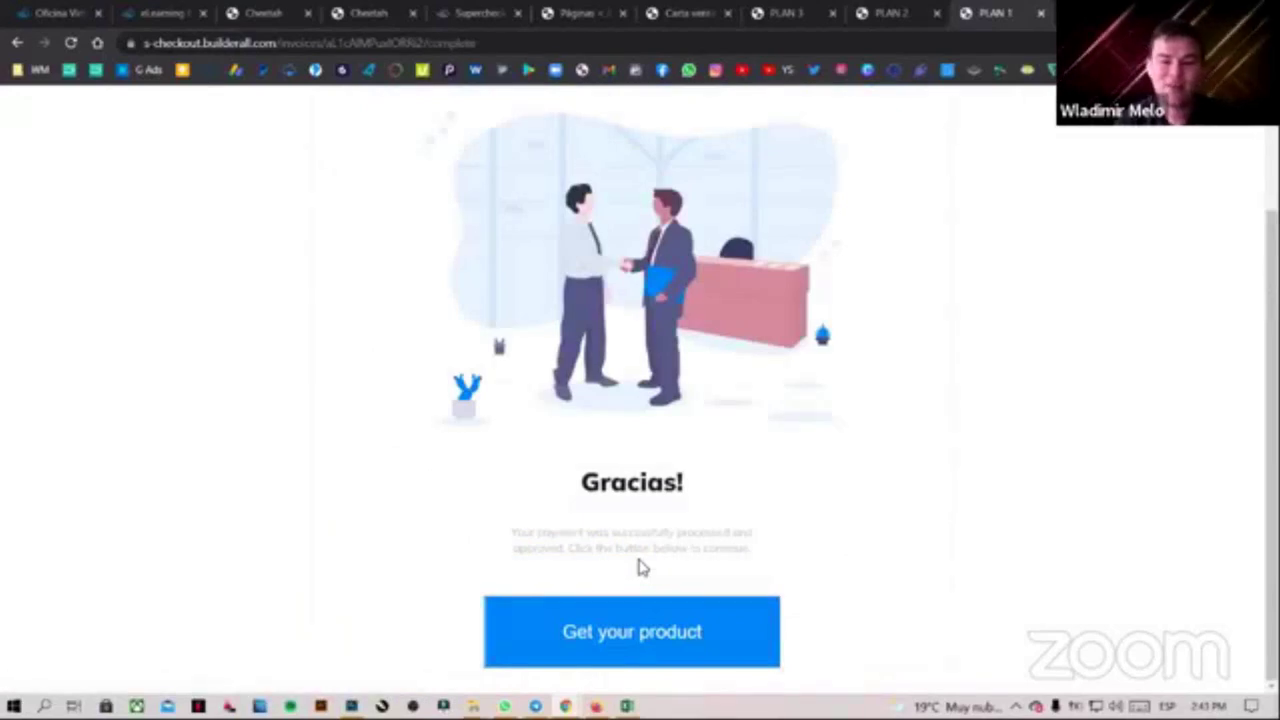
# Follow Get your product to the miembros-1 members login page
pyautogui.click(651, 634)
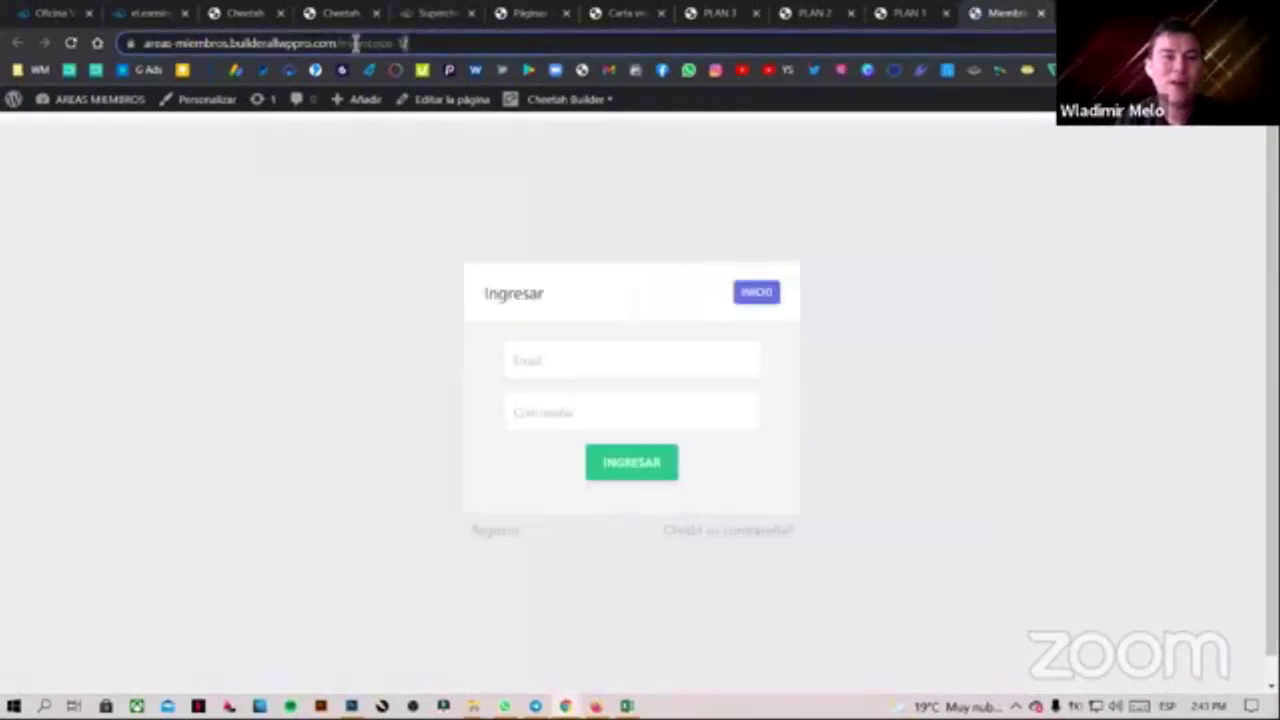
pyautogui.moveTo(410, 43); pyautogui.dragTo(146, 52)
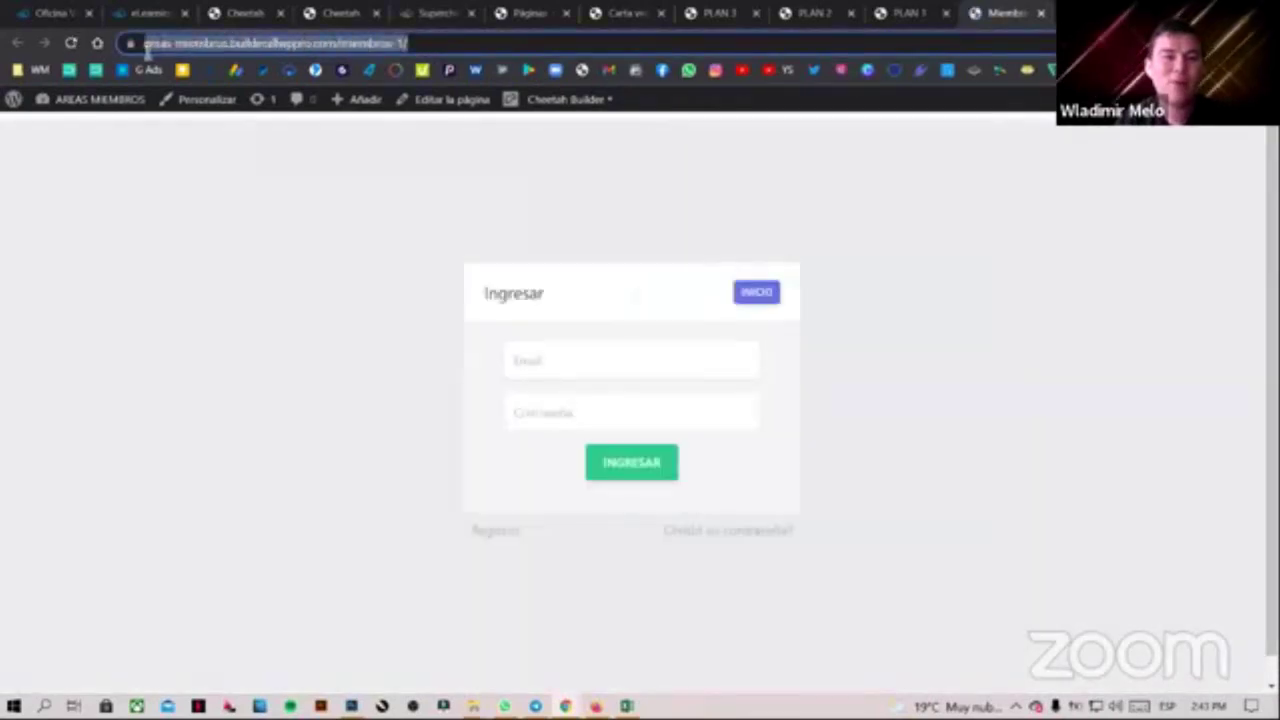
pyautogui.click(352, 43)
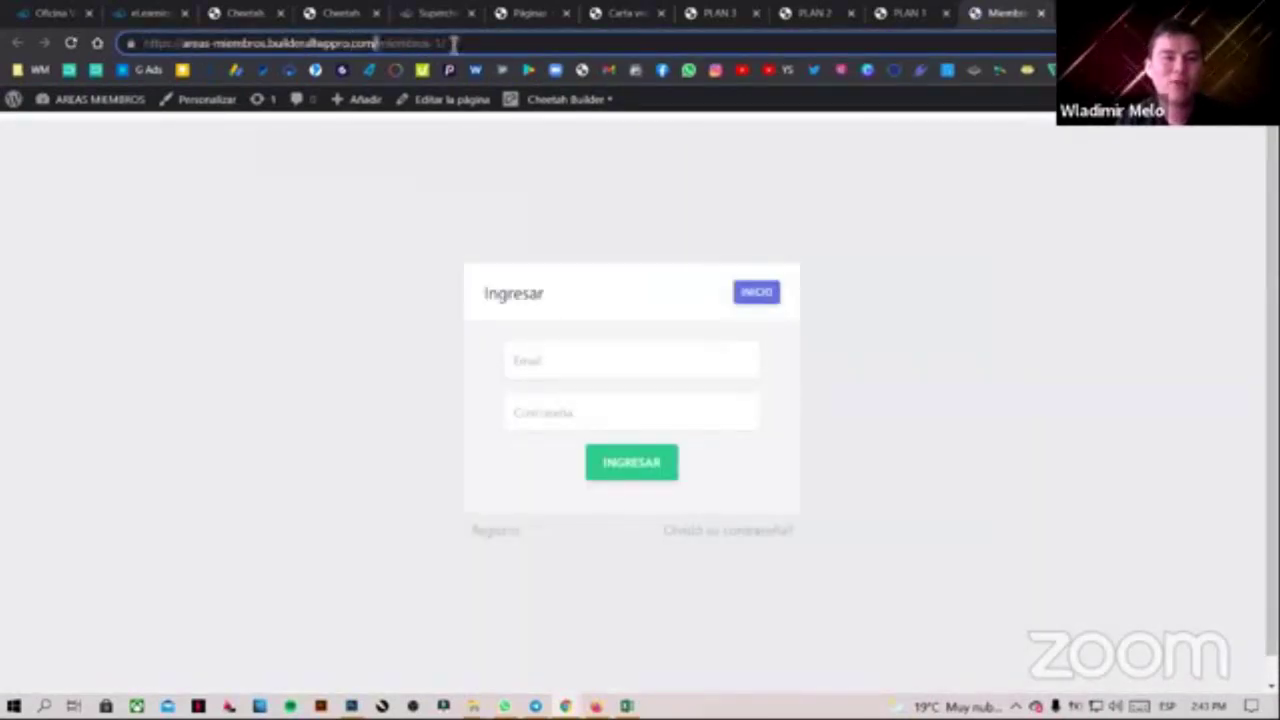
pyautogui.moveTo(455, 43); pyautogui.dragTo(376, 43)
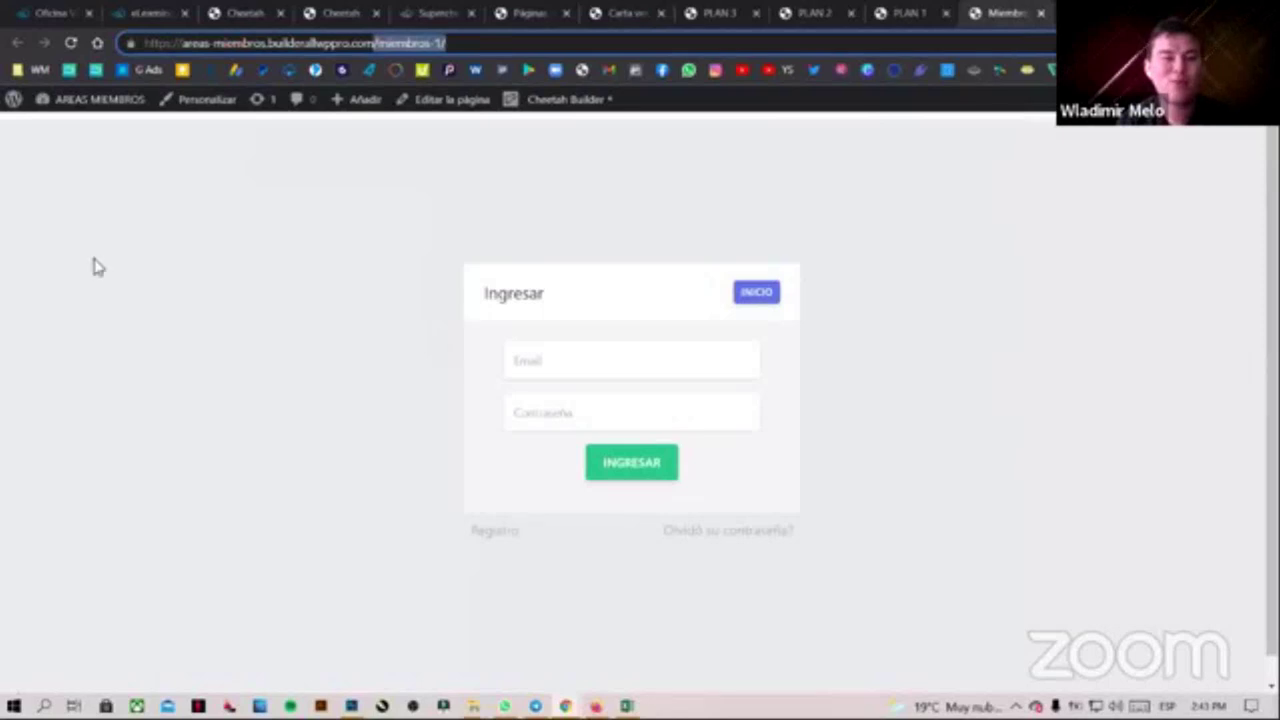
pyautogui.click(453, 43)
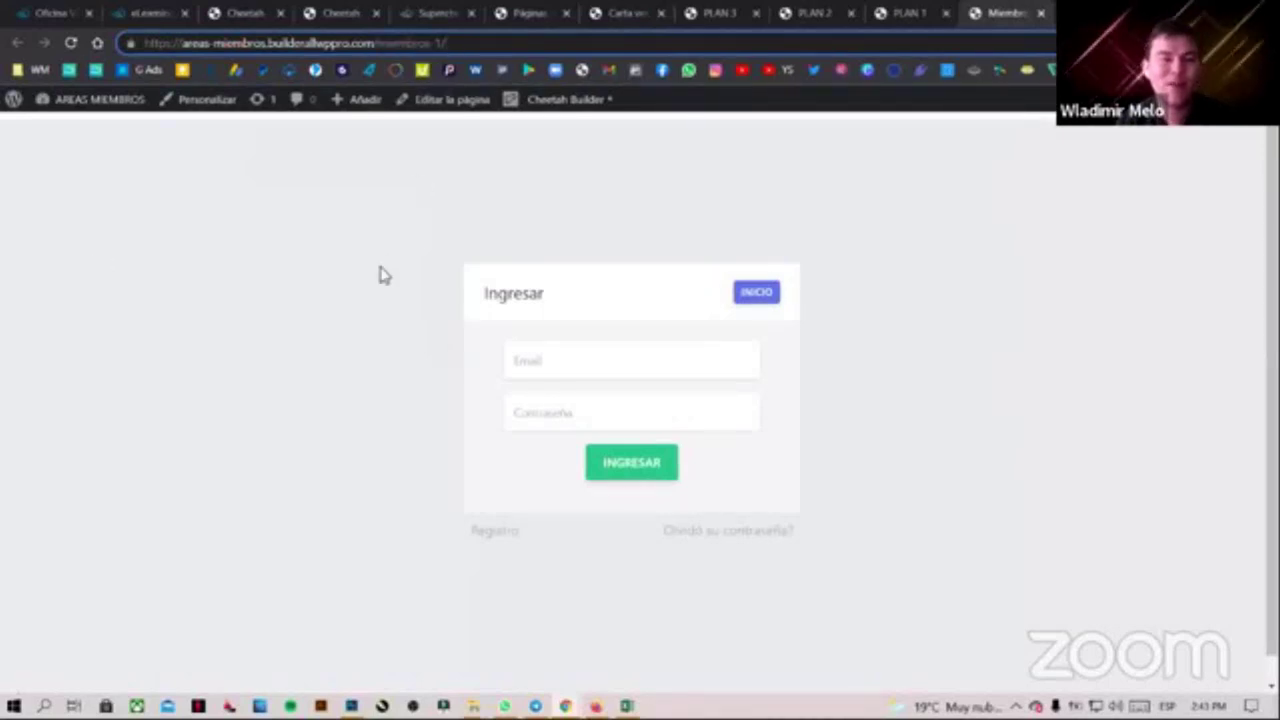
# Log in with the buyer's saved email and the area password to reach CONTENIDO PLAN 1
pyautogui.click(674, 364)
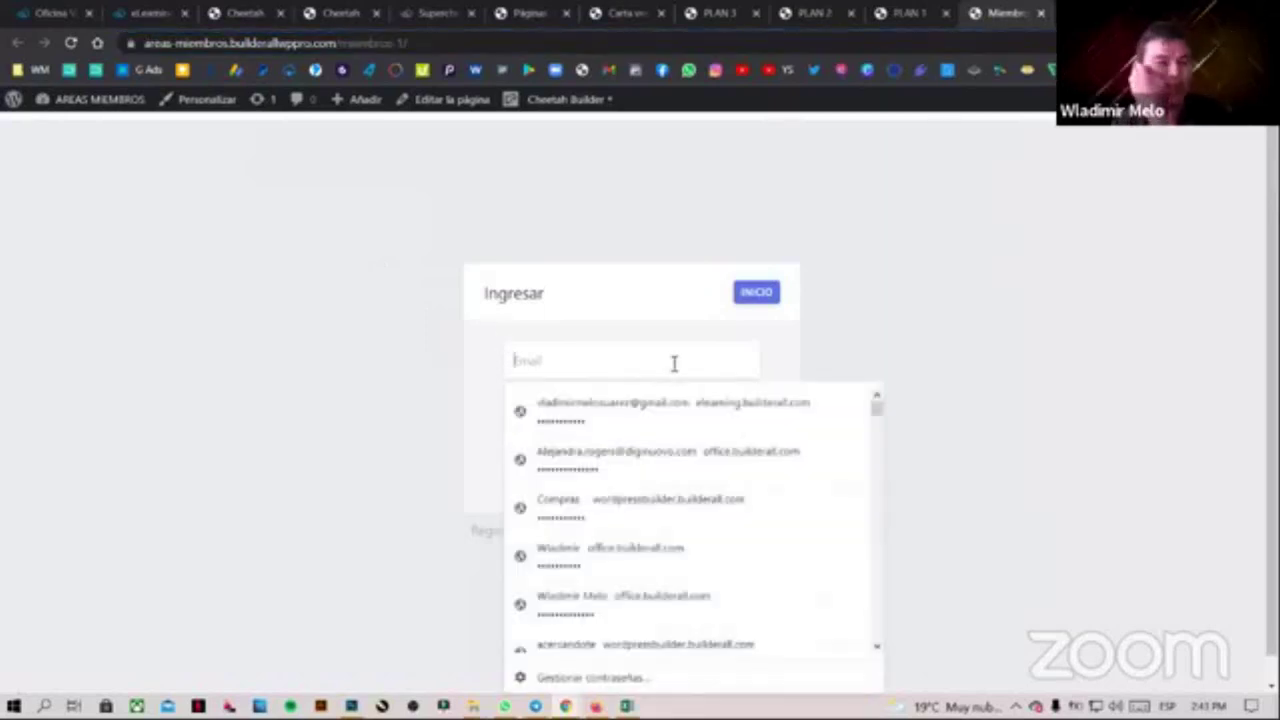
pyautogui.click(449, 345)
pyautogui.click(614, 371)
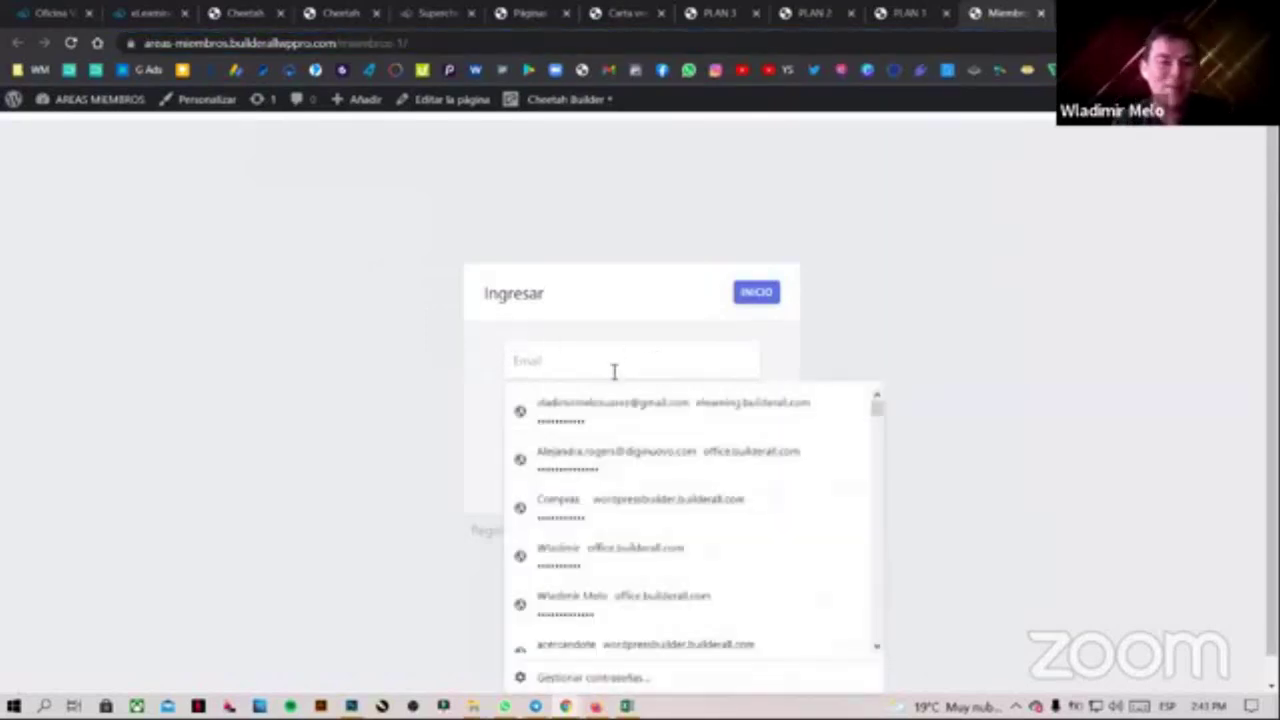
pyautogui.write('vlad')
pyautogui.press('Down')
pyautogui.press('Return')
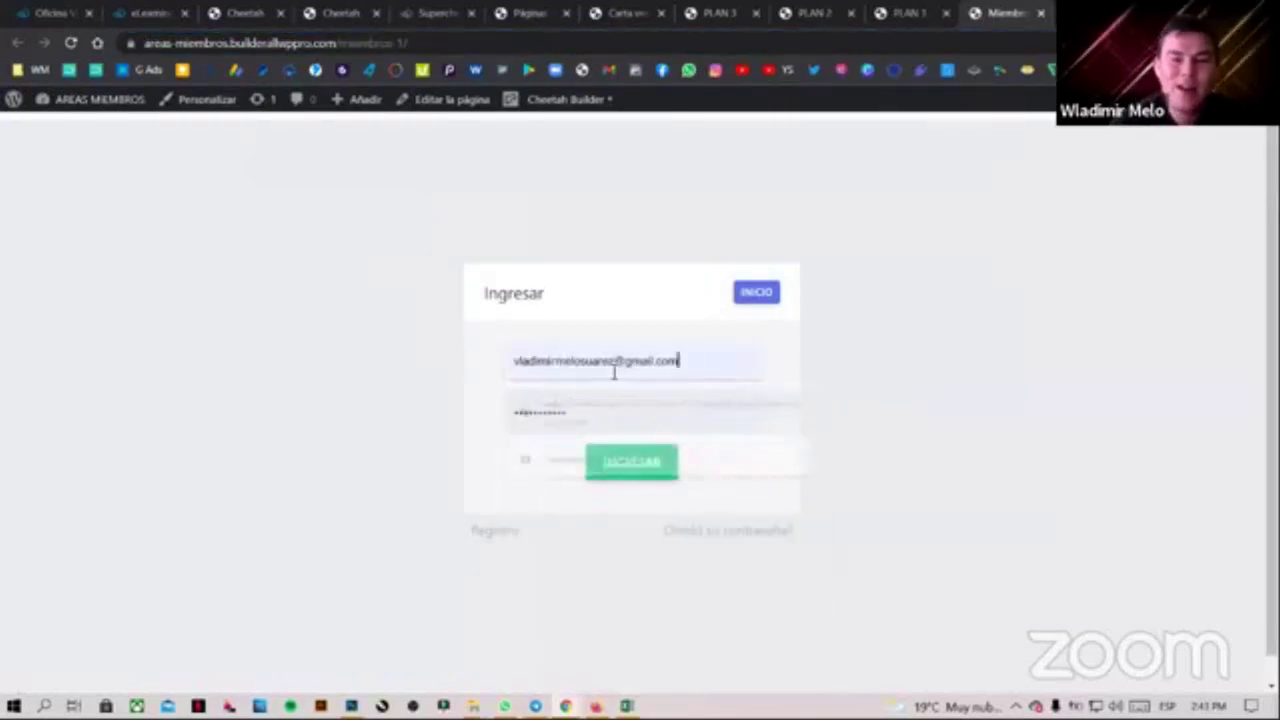
pyautogui.doubleClick(547, 418)
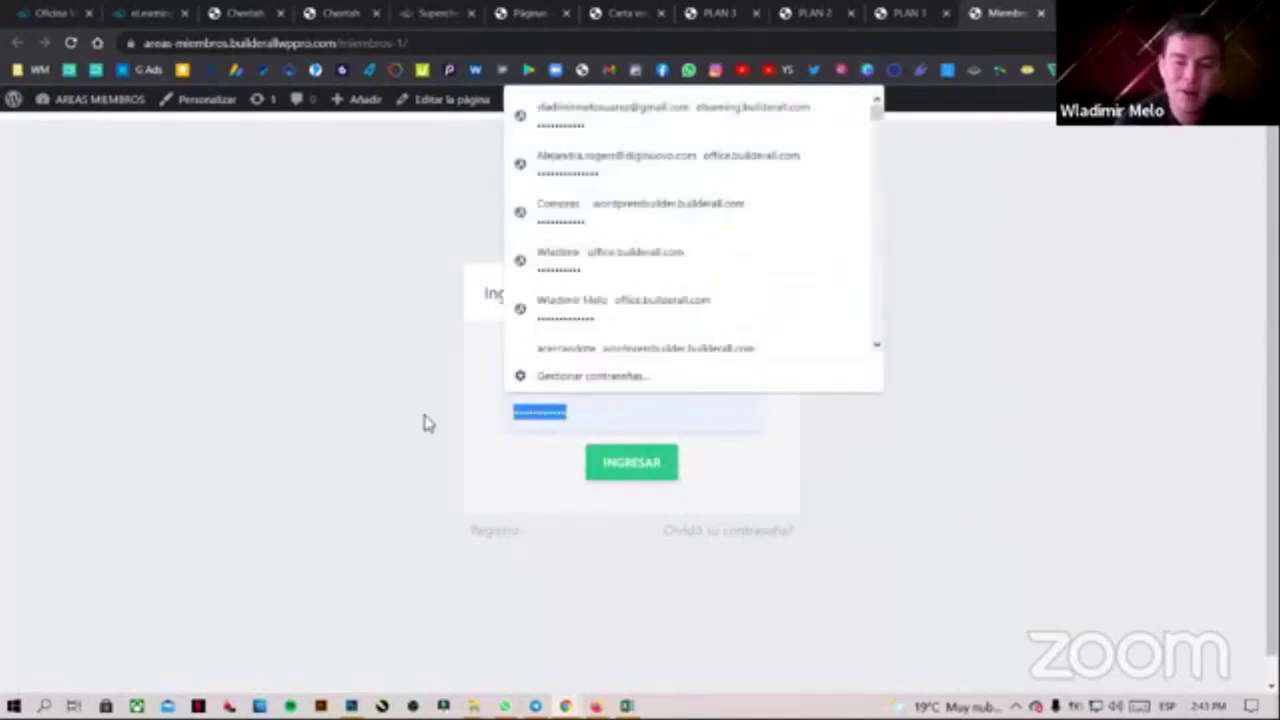
pyautogui.write('••••')
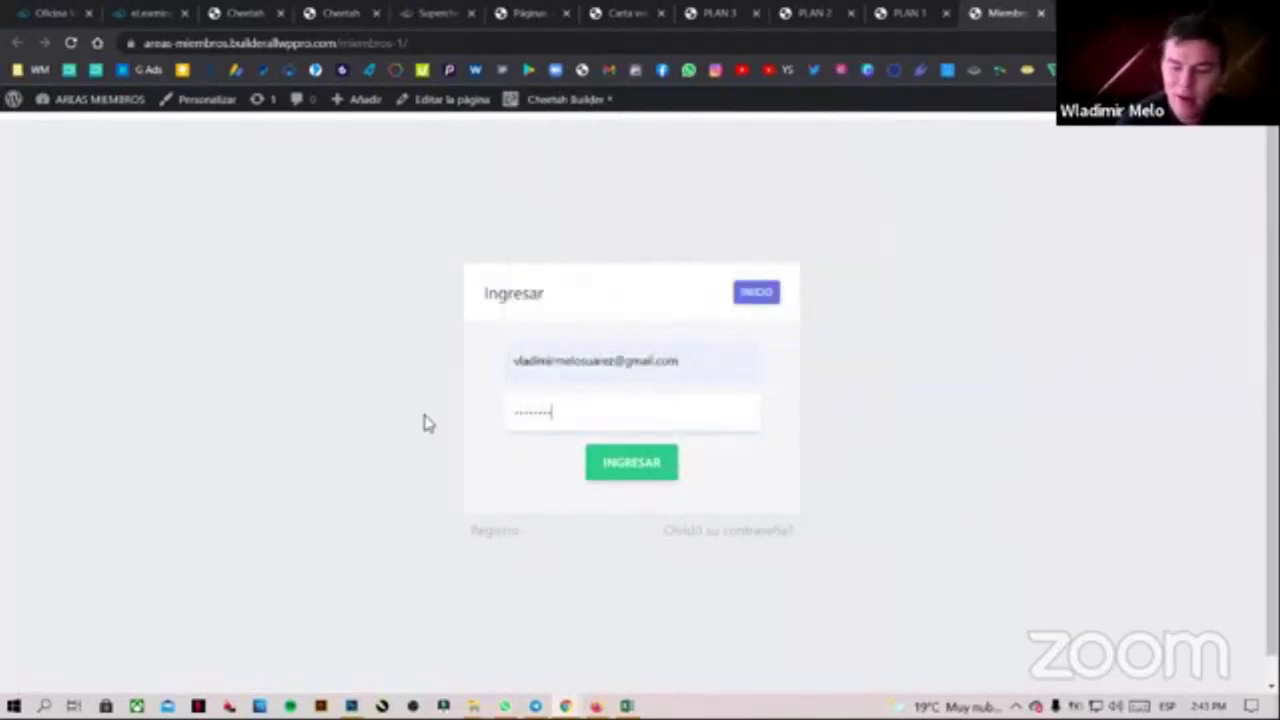
pyautogui.press('Return')
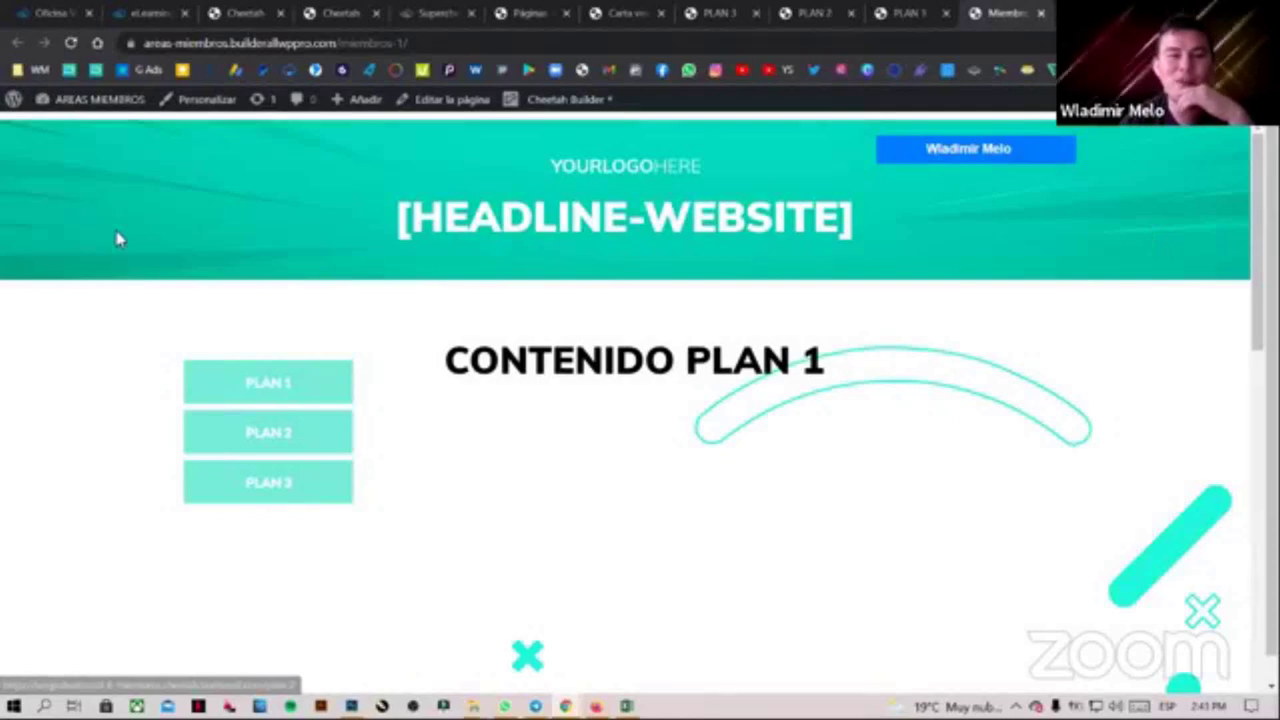
# Open Plan 2 and Plan 1 content, get denied on Plan 3, then go to INICIO
pyautogui.moveTo(1030, 150)
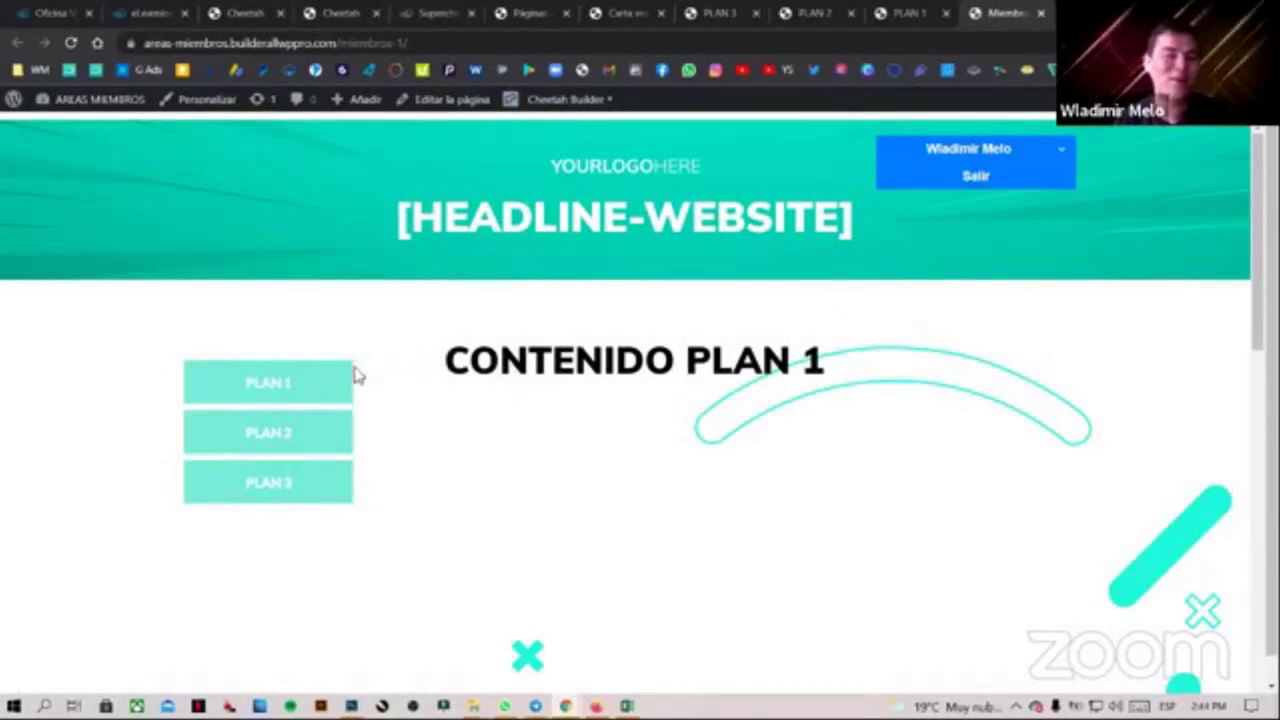
pyautogui.click(280, 434)
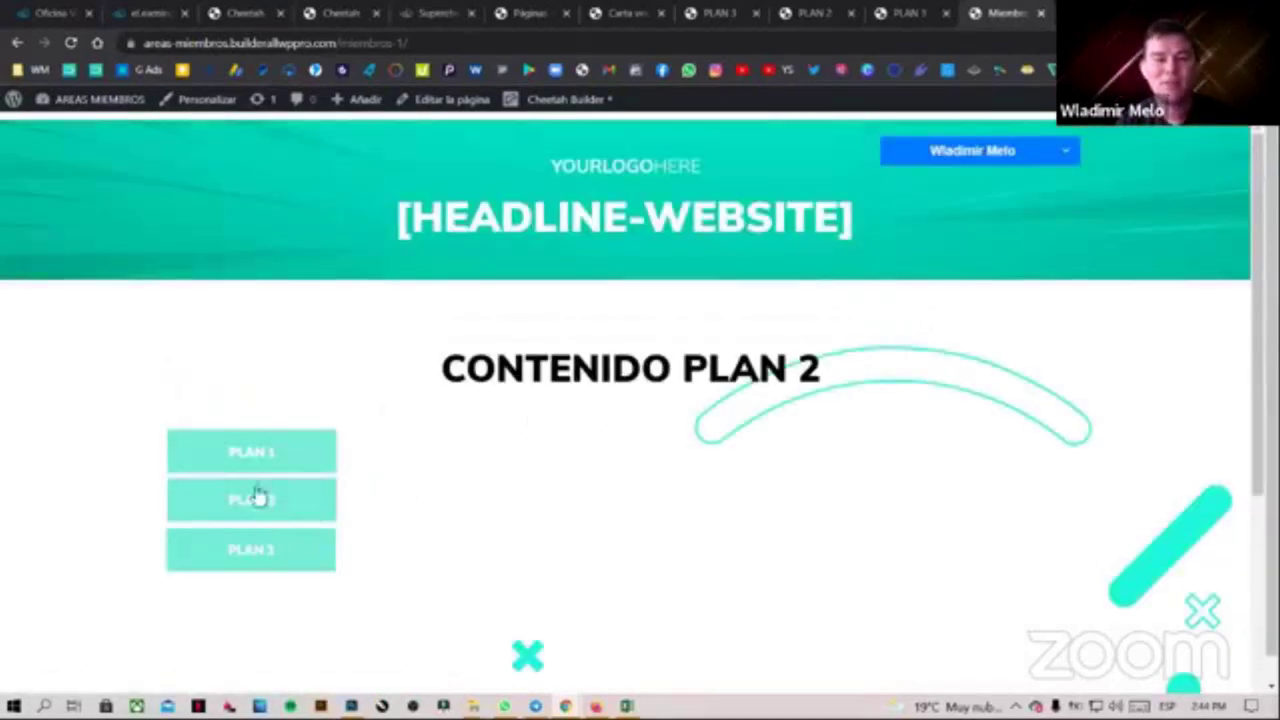
pyautogui.click(275, 461)
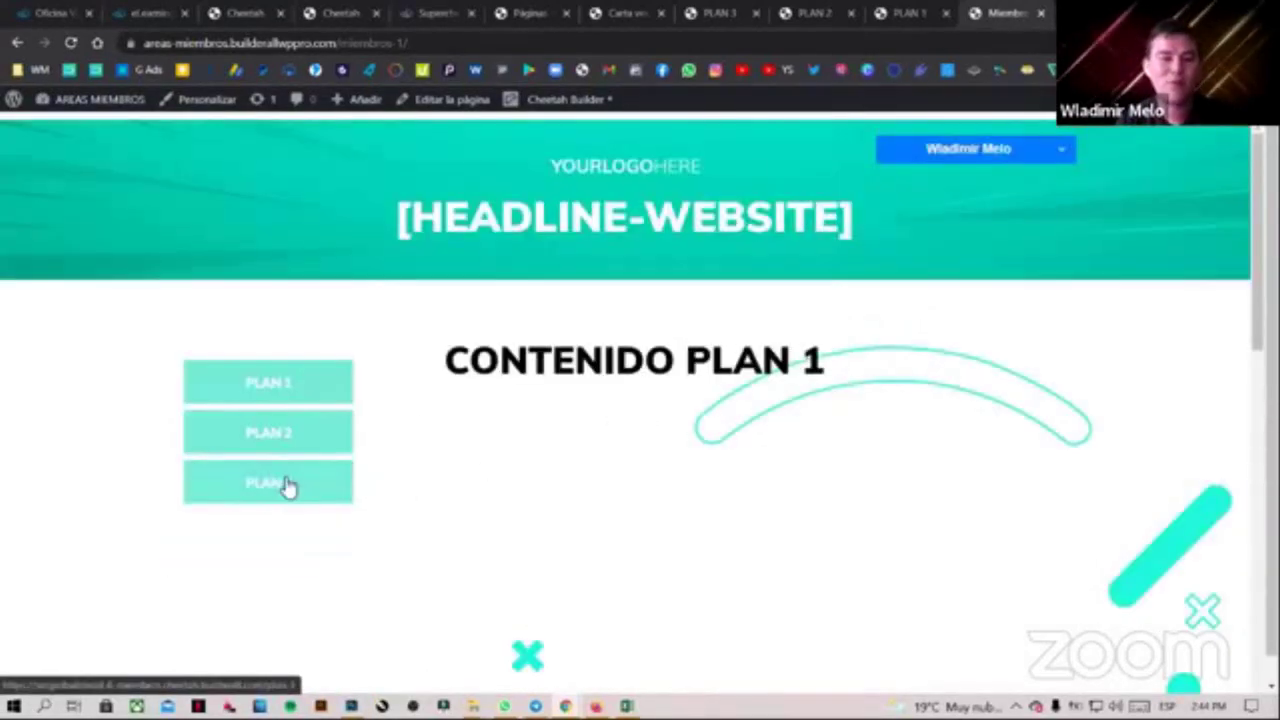
pyautogui.click(285, 483)
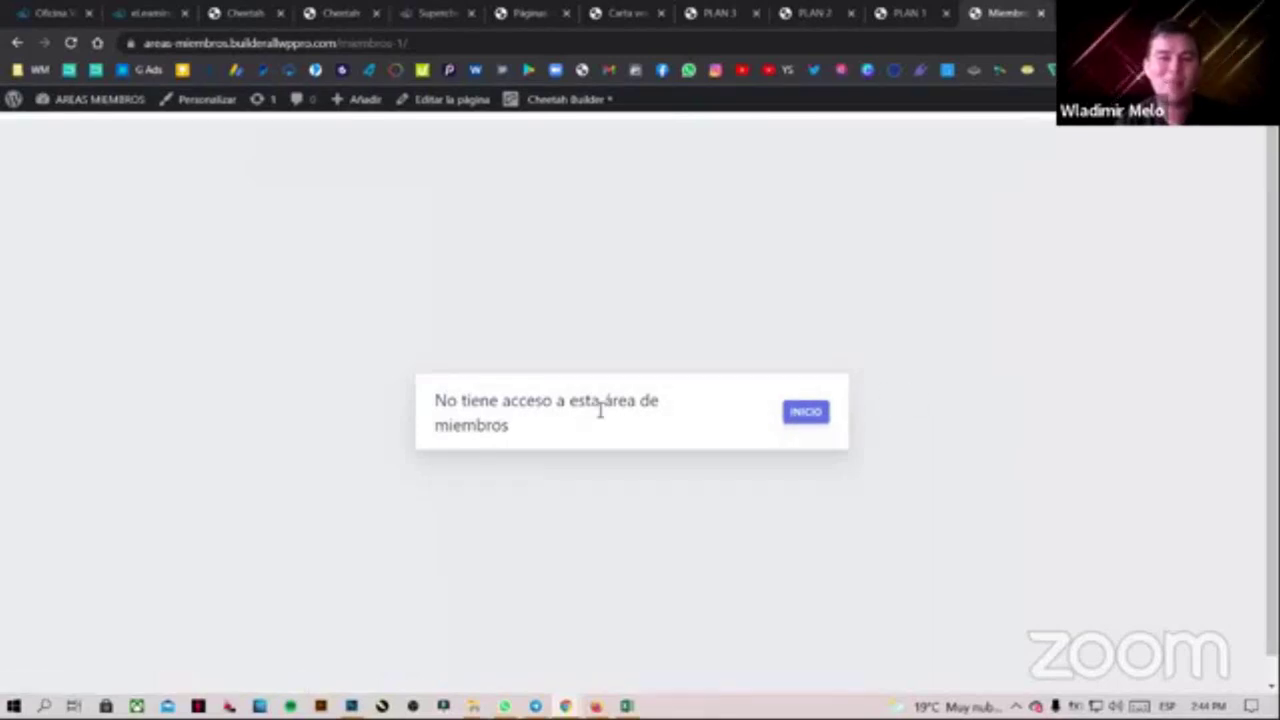
pyautogui.moveTo(517, 423); pyautogui.dragTo(434, 399)
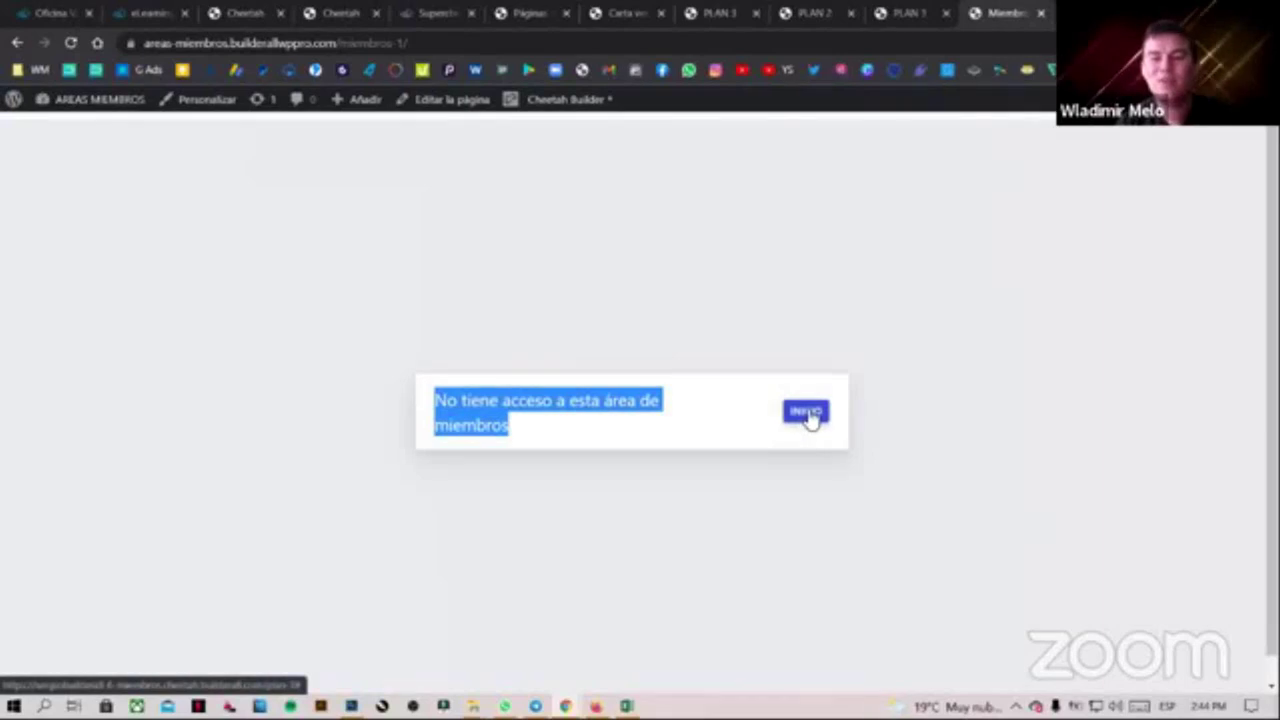
pyautogui.click(808, 414)
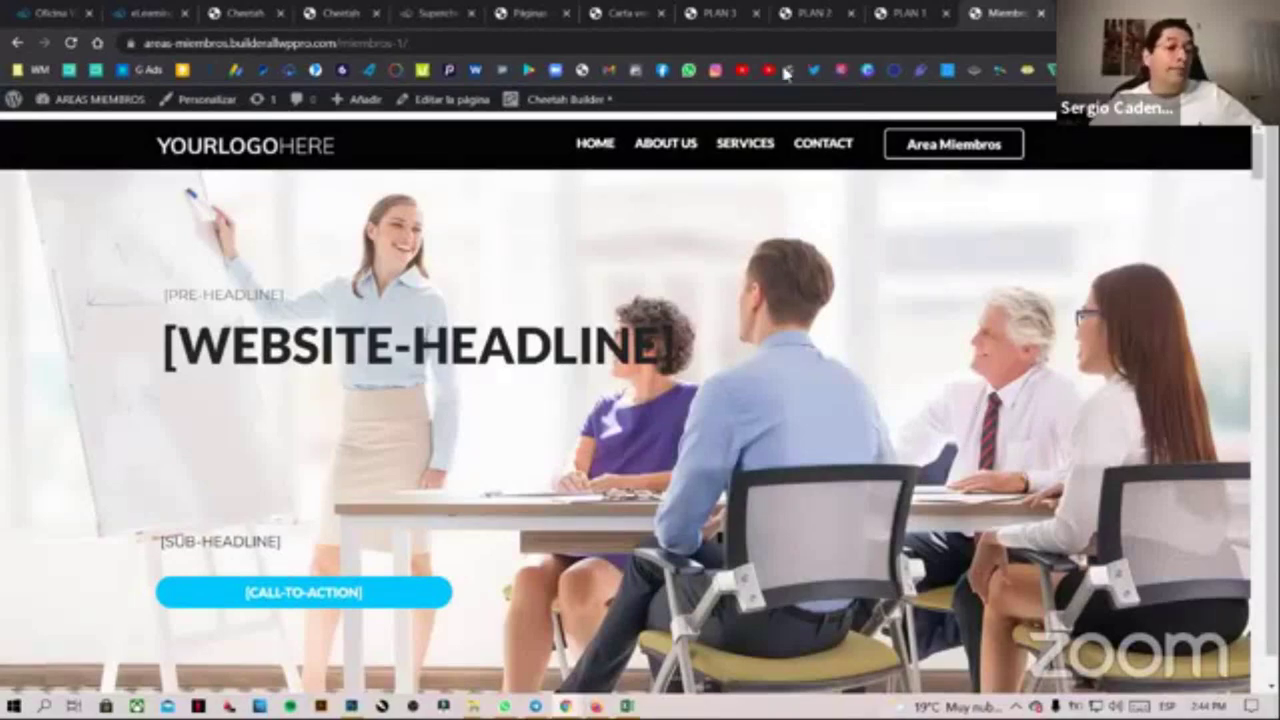
# Pass through the PLAN 1 thank-you and PLAN 2 checkout tabs back to Carta ventas
pyautogui.click(929, 15)
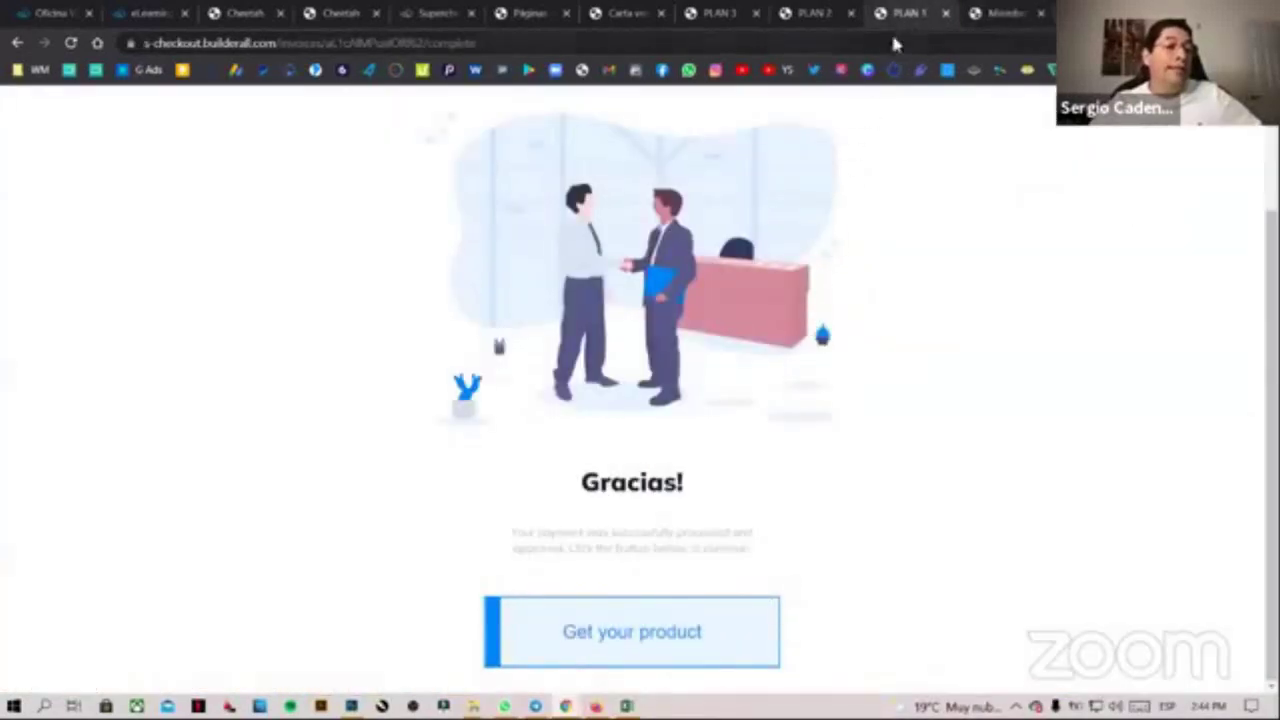
pyautogui.click(812, 14)
pyautogui.click(615, 14)
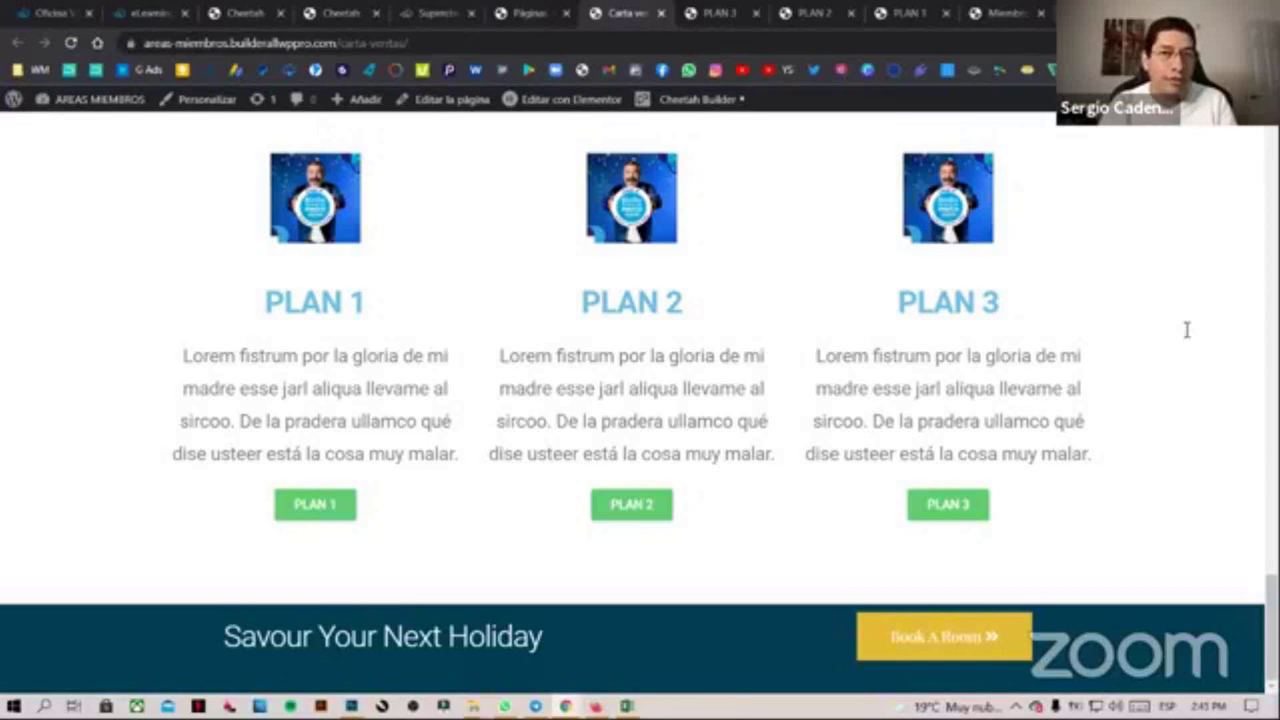
pyautogui.scroll(1, 920, 396)
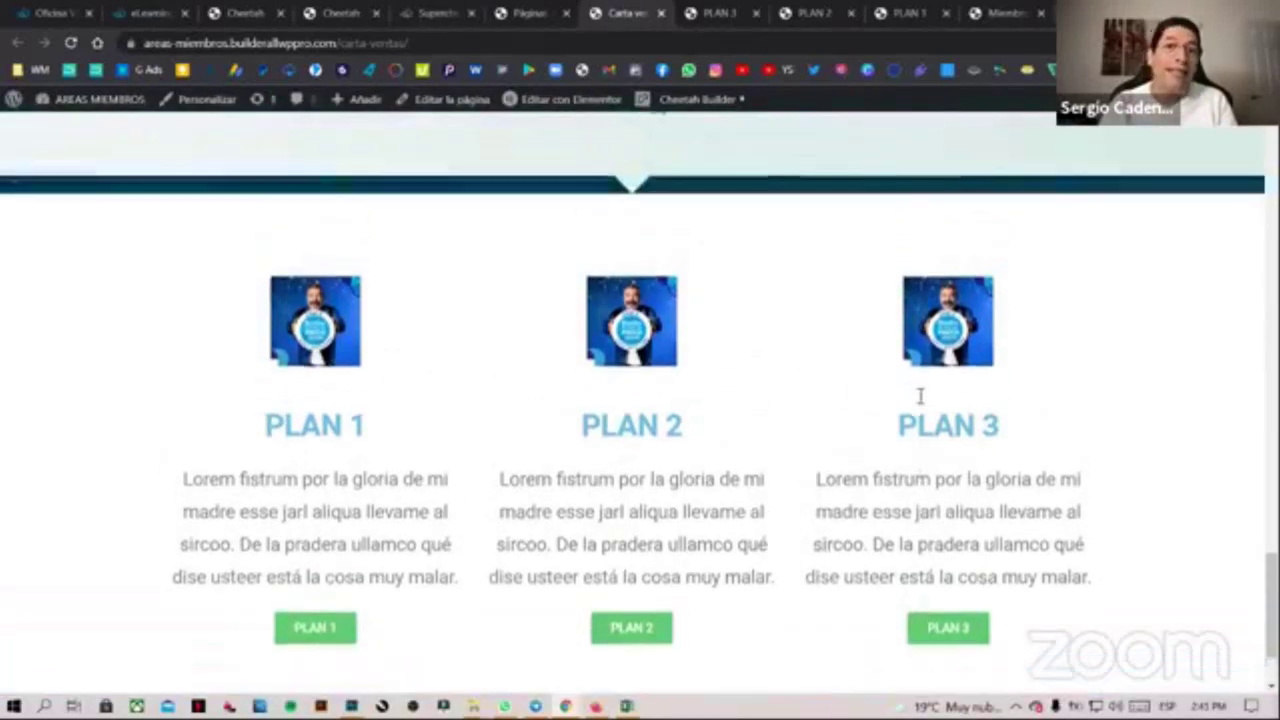
pyautogui.scroll(2, 920, 396)
pyautogui.scroll(1, 1234, 523)
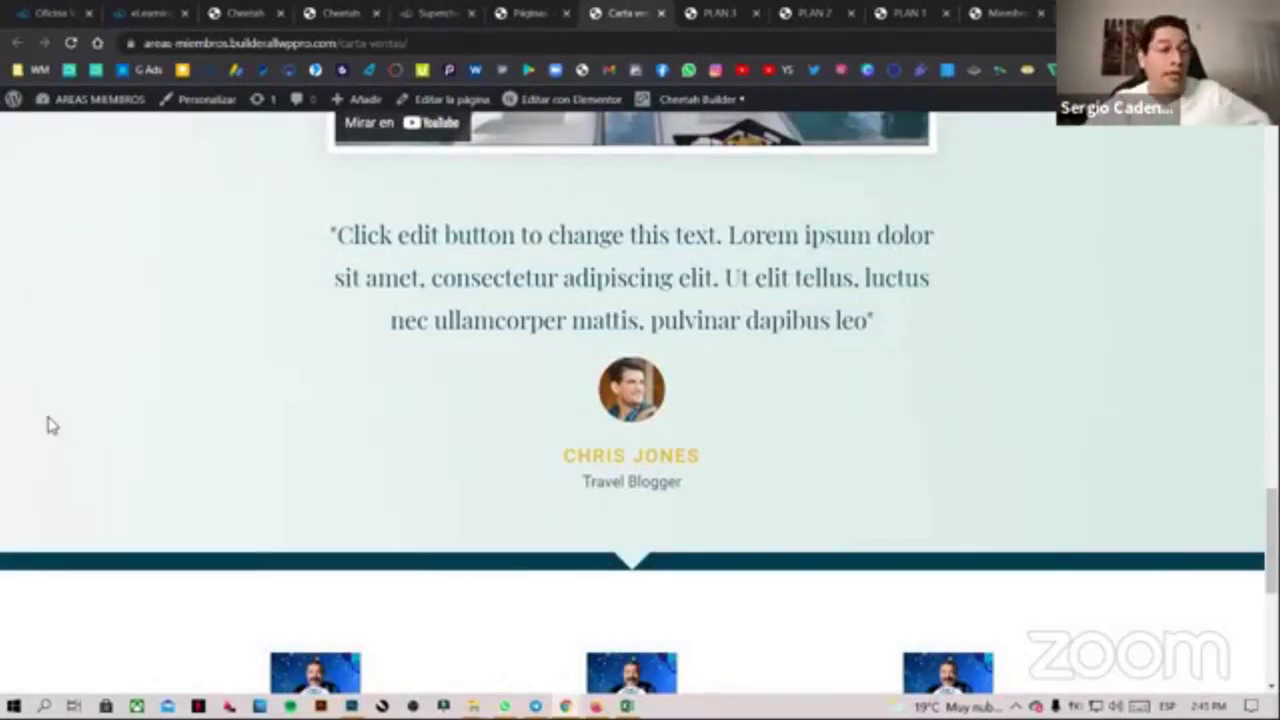
pyautogui.scroll(3, 46, 423)
pyautogui.scroll(10, 765, 190)
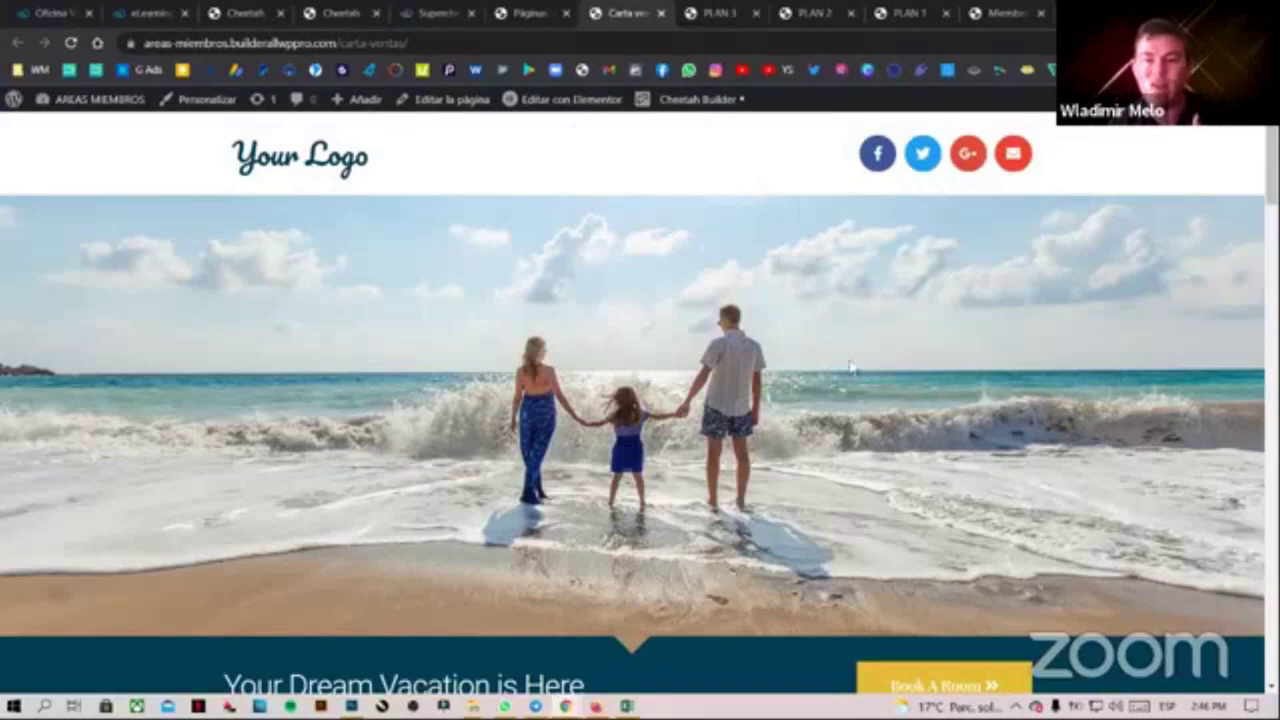
pyautogui.scroll(-3, 848, 372)
pyautogui.scroll(-15, 640, 400)
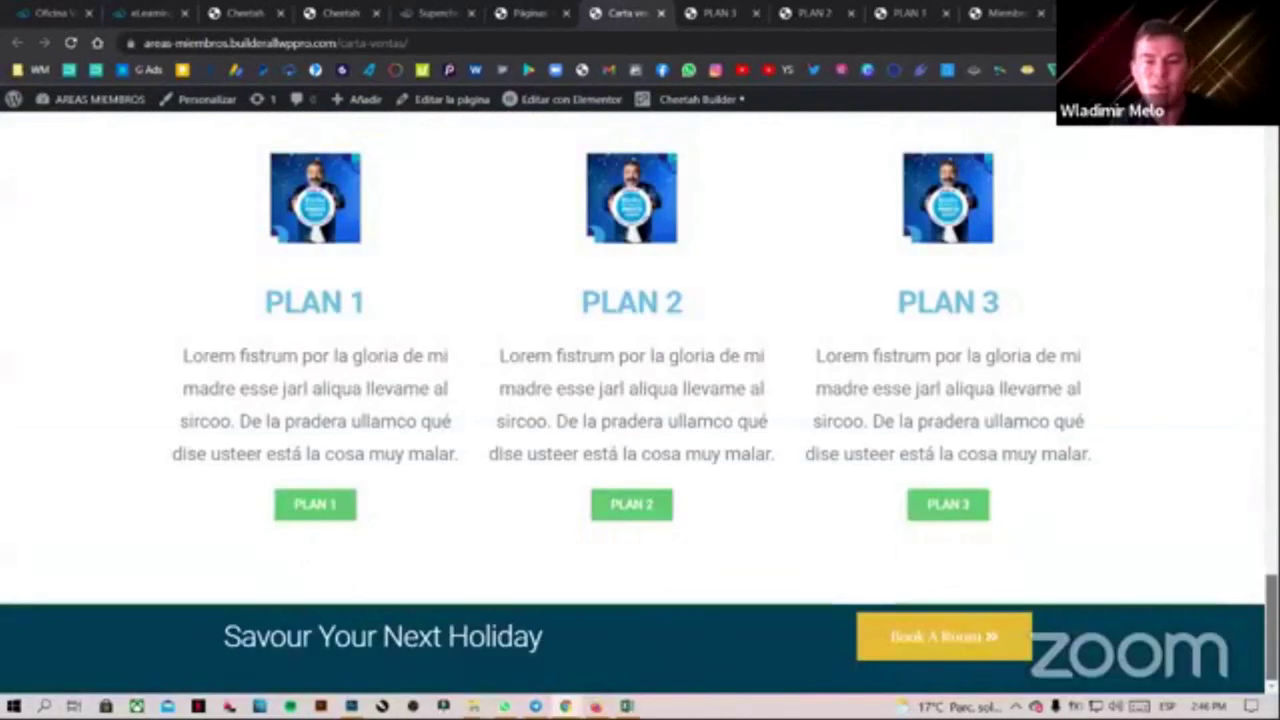
pyautogui.scroll(1, 1113, 598)
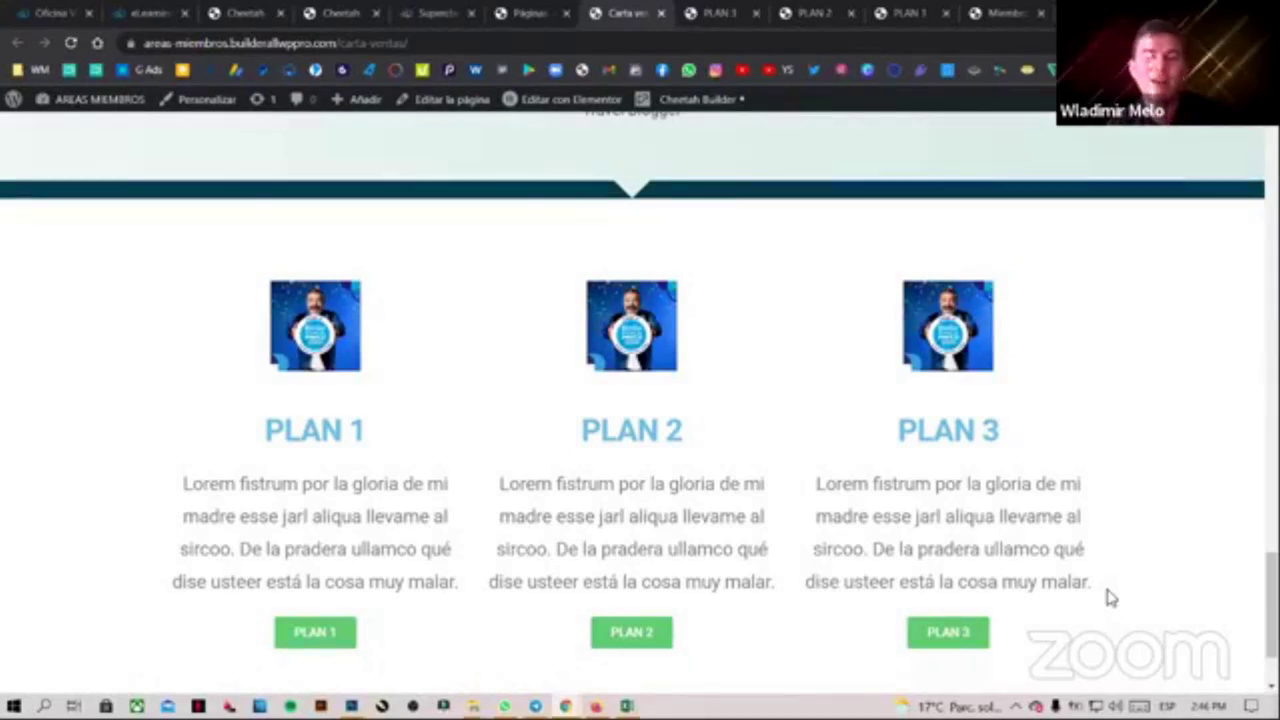
pyautogui.moveTo(1271, 600); pyautogui.dragTo(1271, 601)
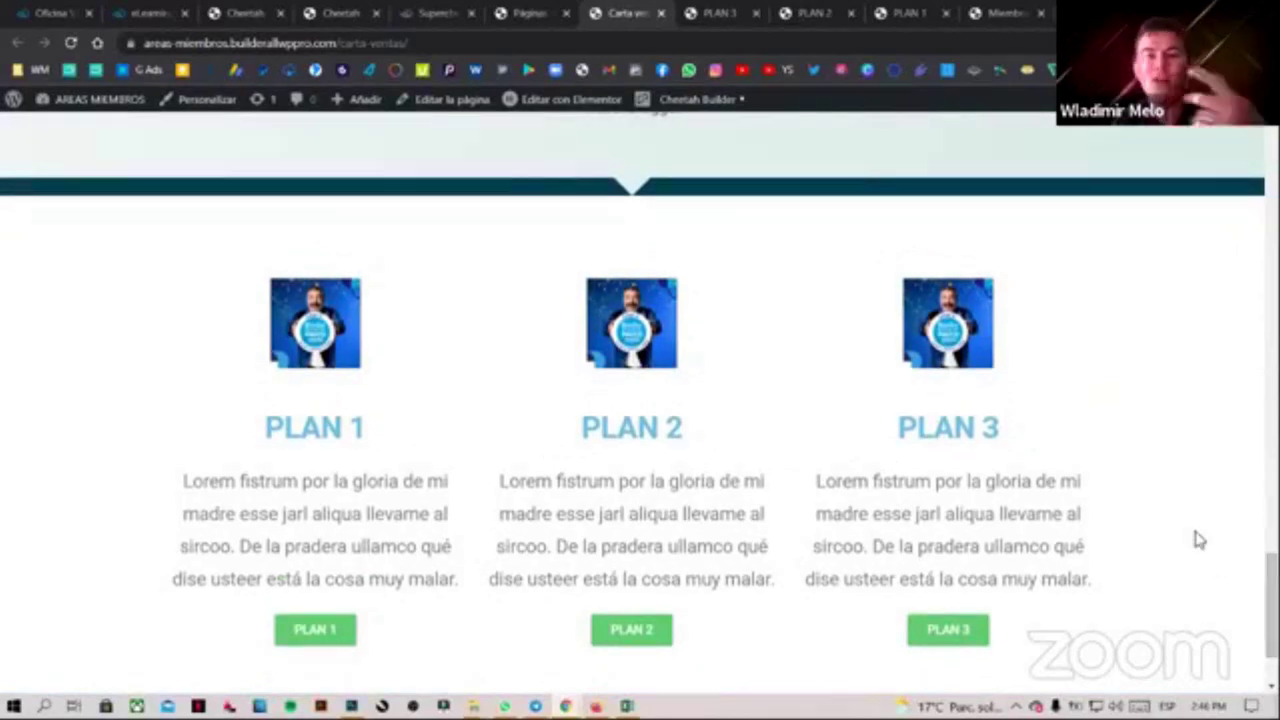
pyautogui.moveTo(1271, 605); pyautogui.dragTo(1250, 128)
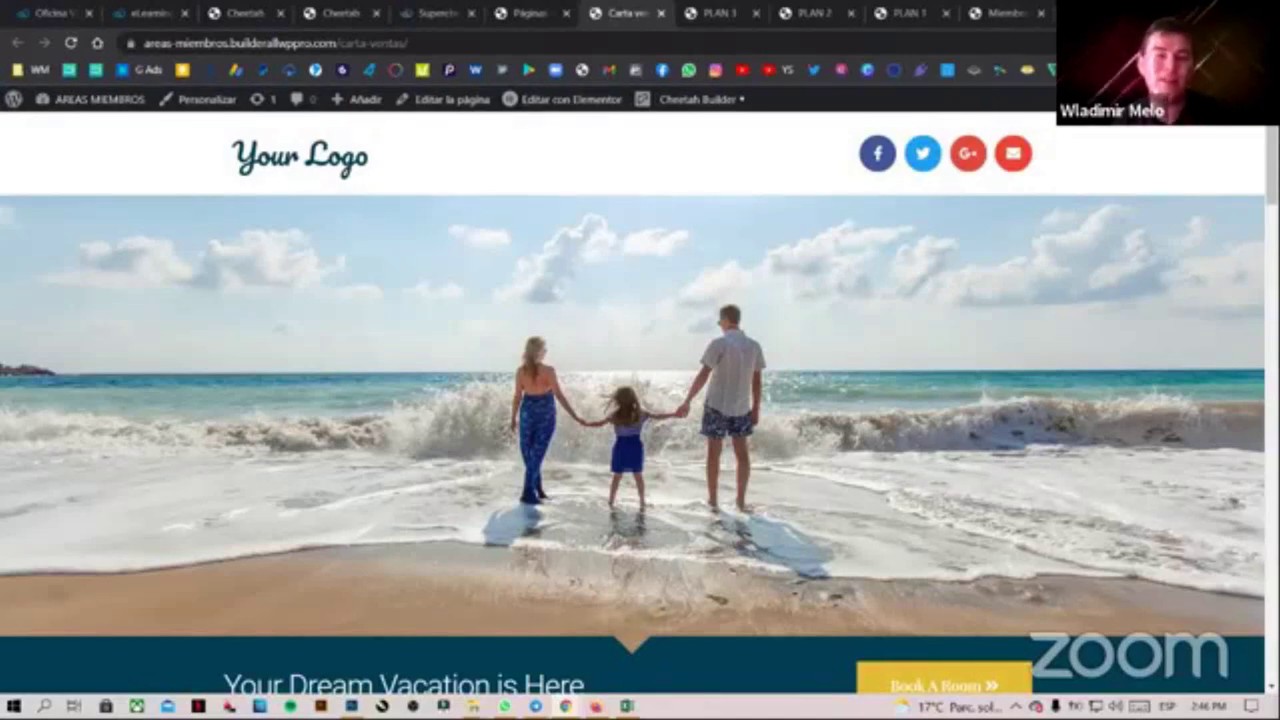
pyautogui.hotkey('ctrl', 'shift', 'n')
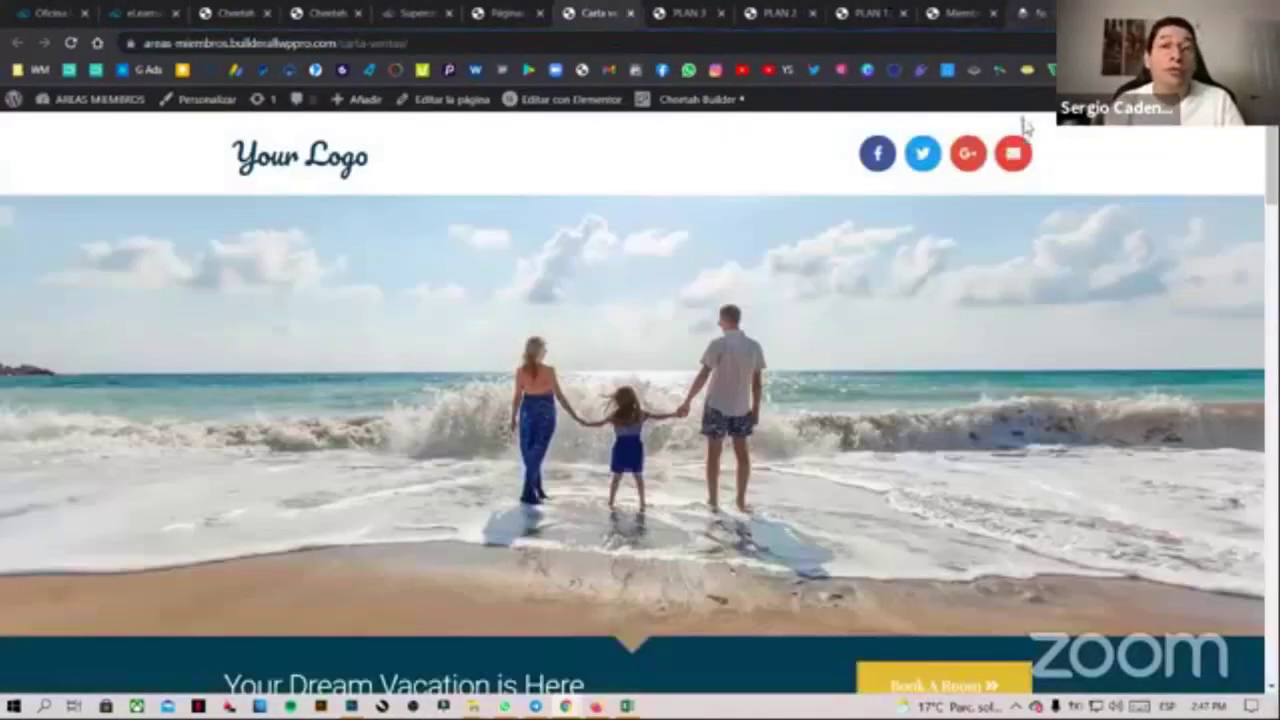
# Close the incognito, PLAN 3, PLAN 2, PLAN 1, Miembros and Carta ventas tabs, keeping Páginas open
pyautogui.click(1040, 13)
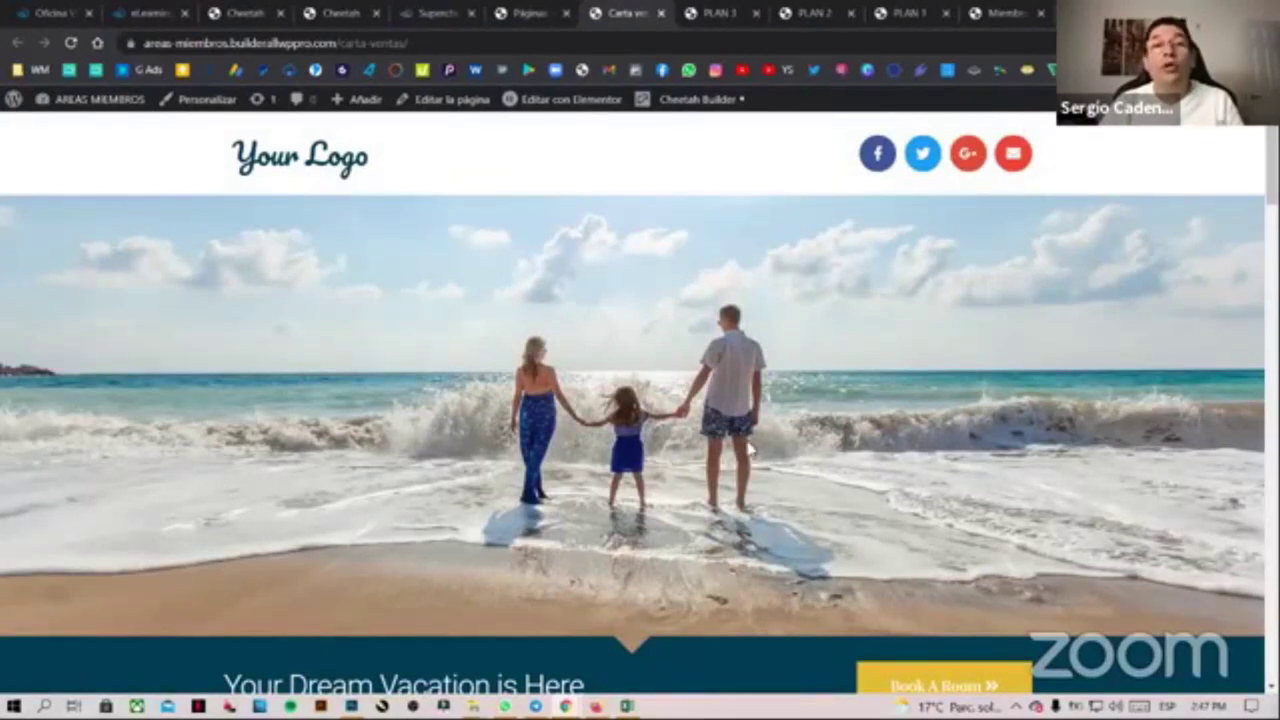
pyautogui.click(752, 12)
pyautogui.click(756, 13)
pyautogui.click(756, 13)
pyautogui.click(756, 14)
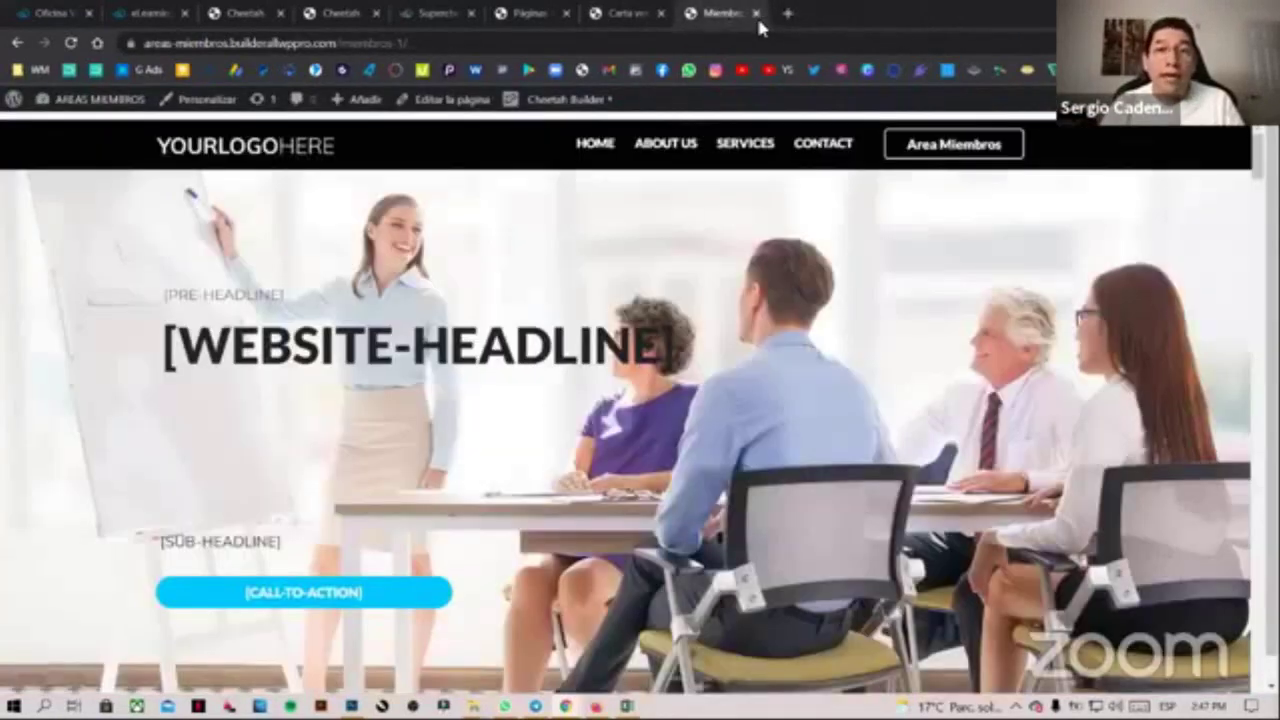
pyautogui.click(756, 14)
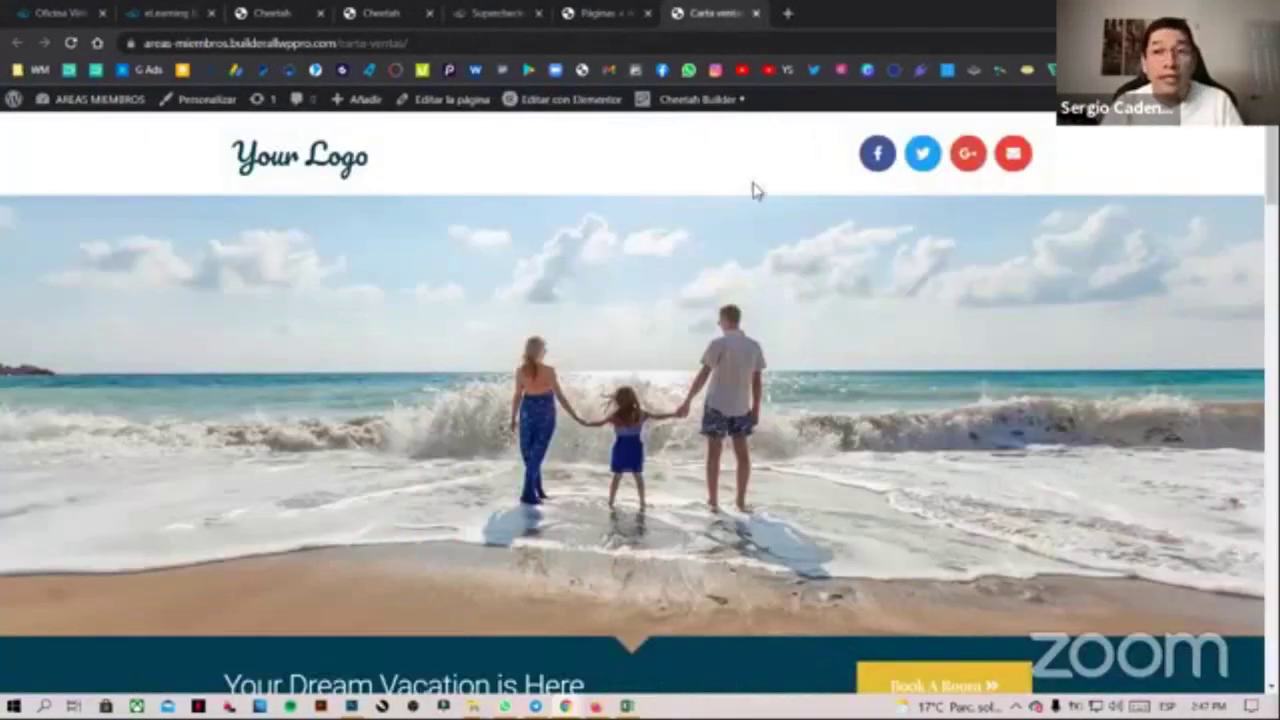
pyautogui.click(830, 16)
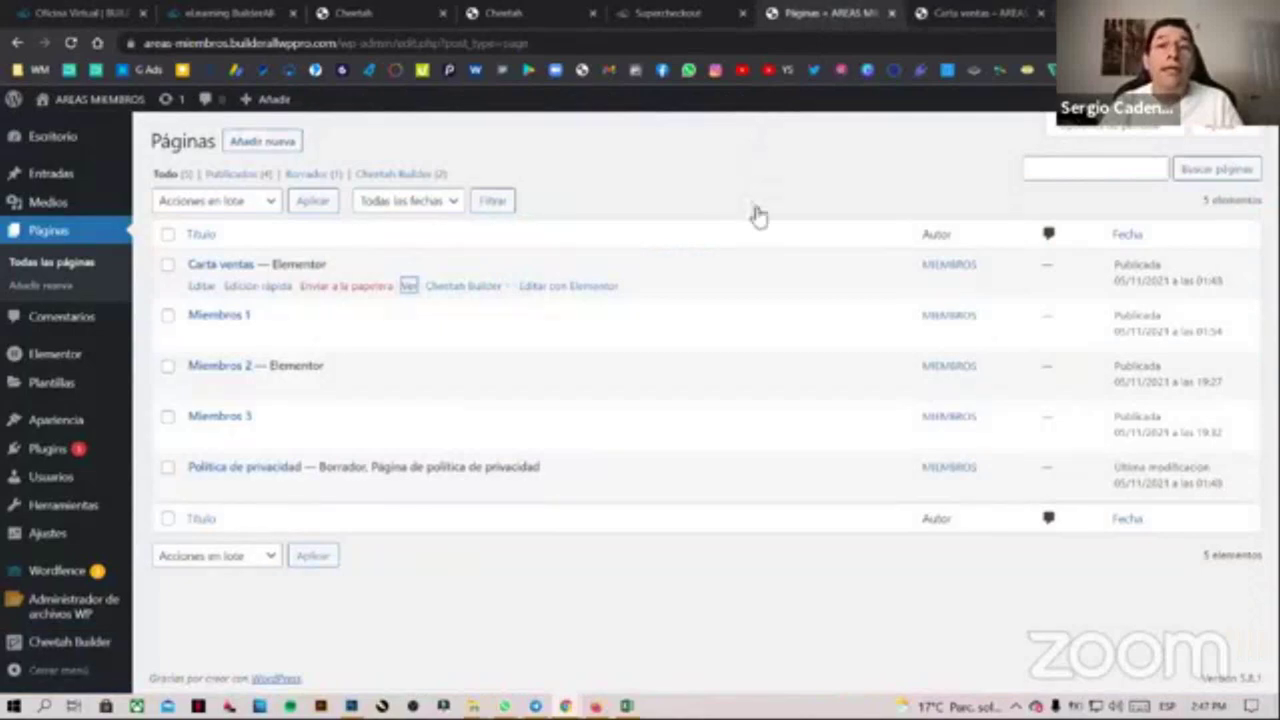
pyautogui.click(976, 15)
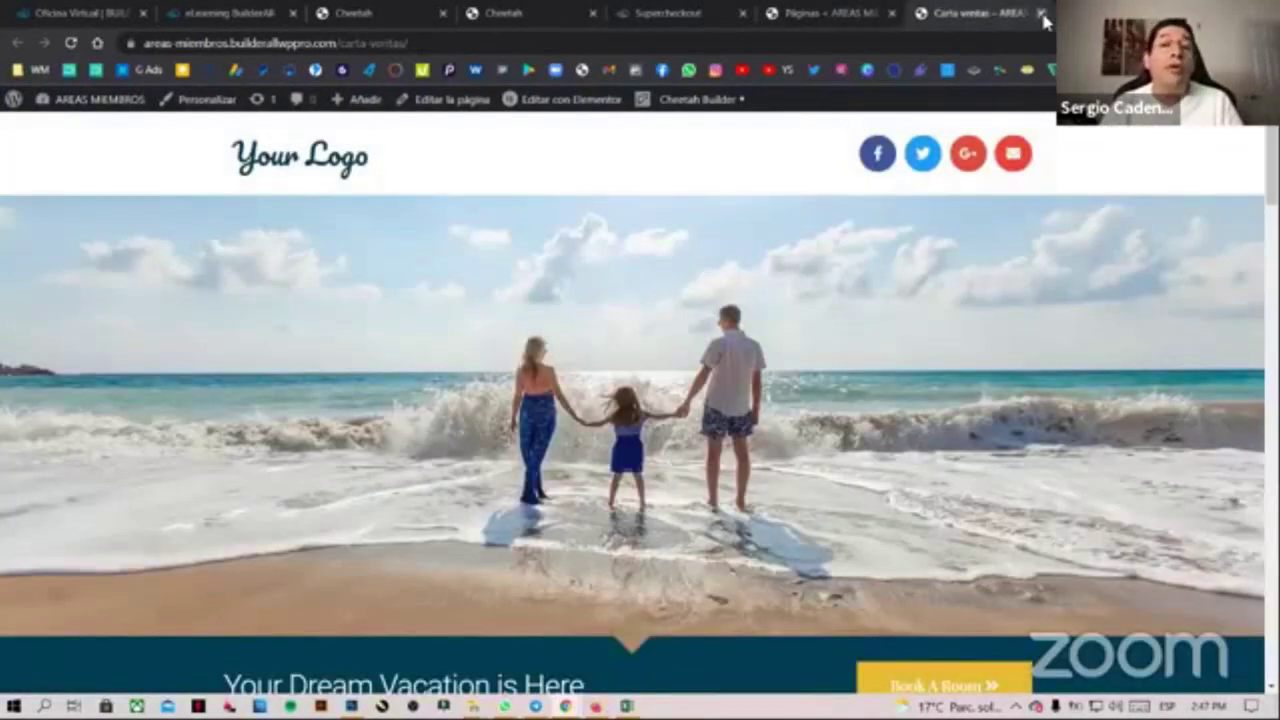
pyautogui.click(1041, 14)
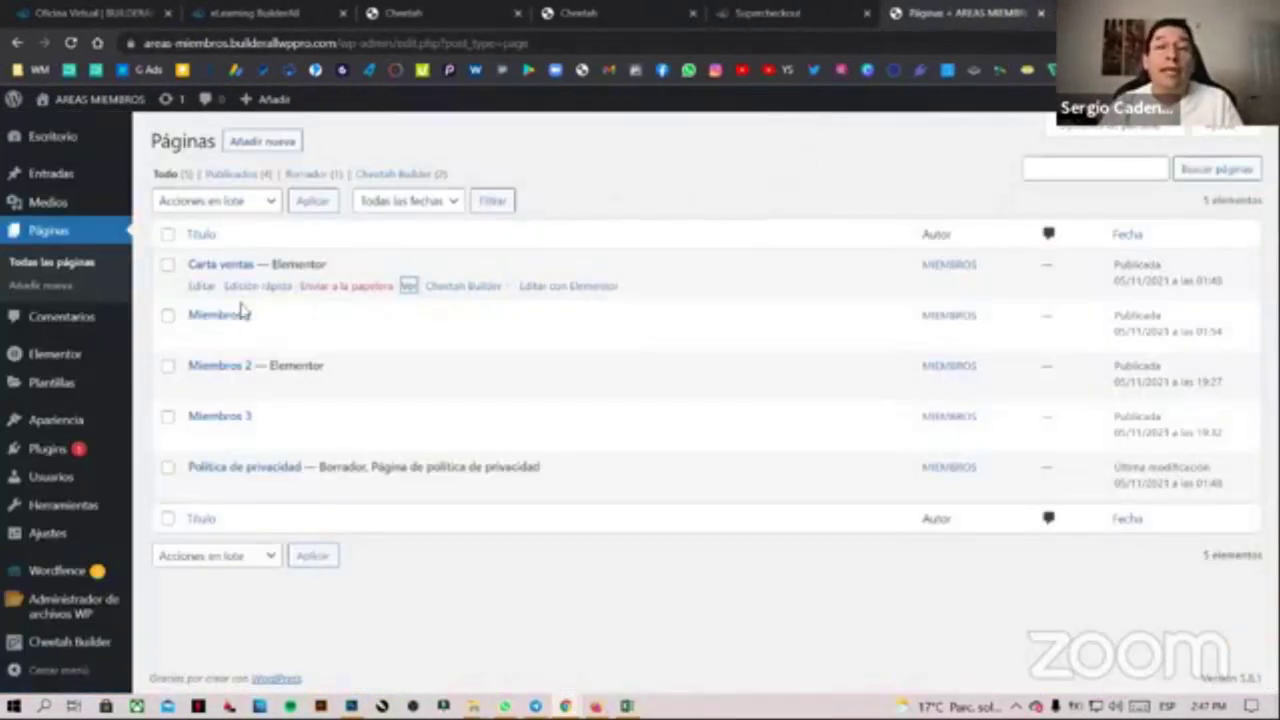
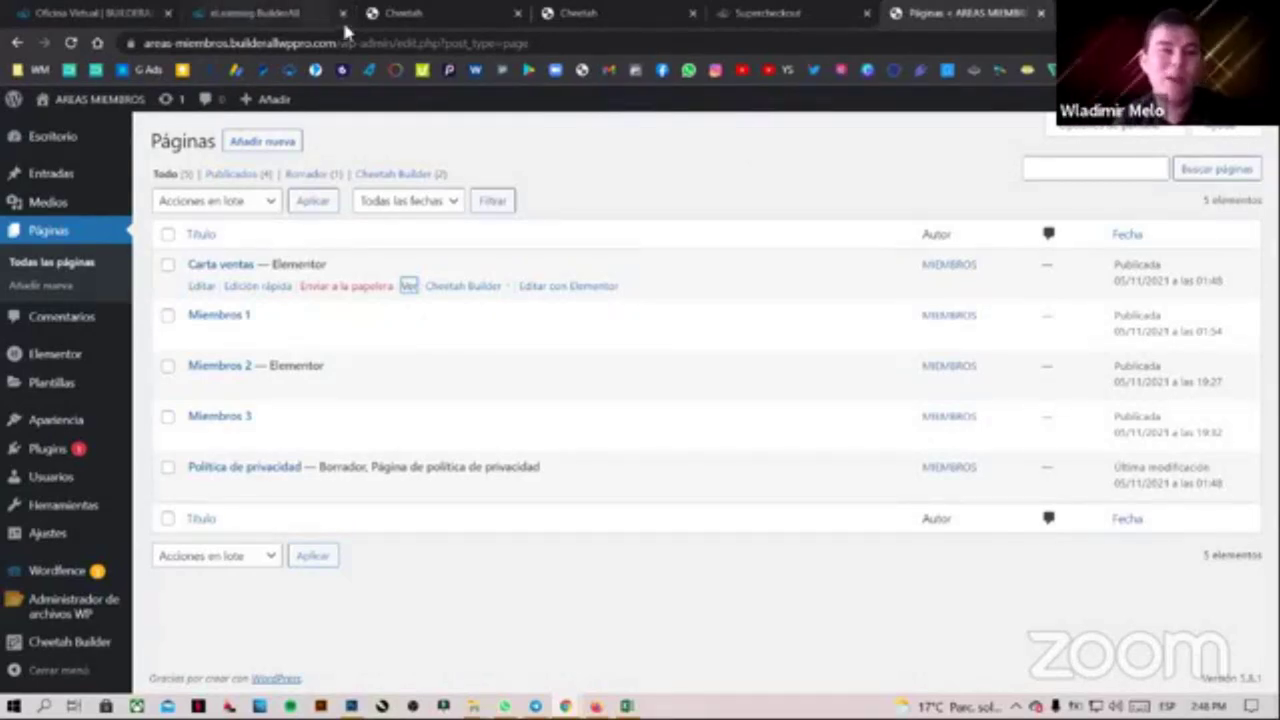
# Switch to the Cheetah AREA MIEMBROS site showing PAG VENTAS, MIEMBROS and PLAN 1–3
pyautogui.click(578, 12)
pyautogui.click(451, 14)
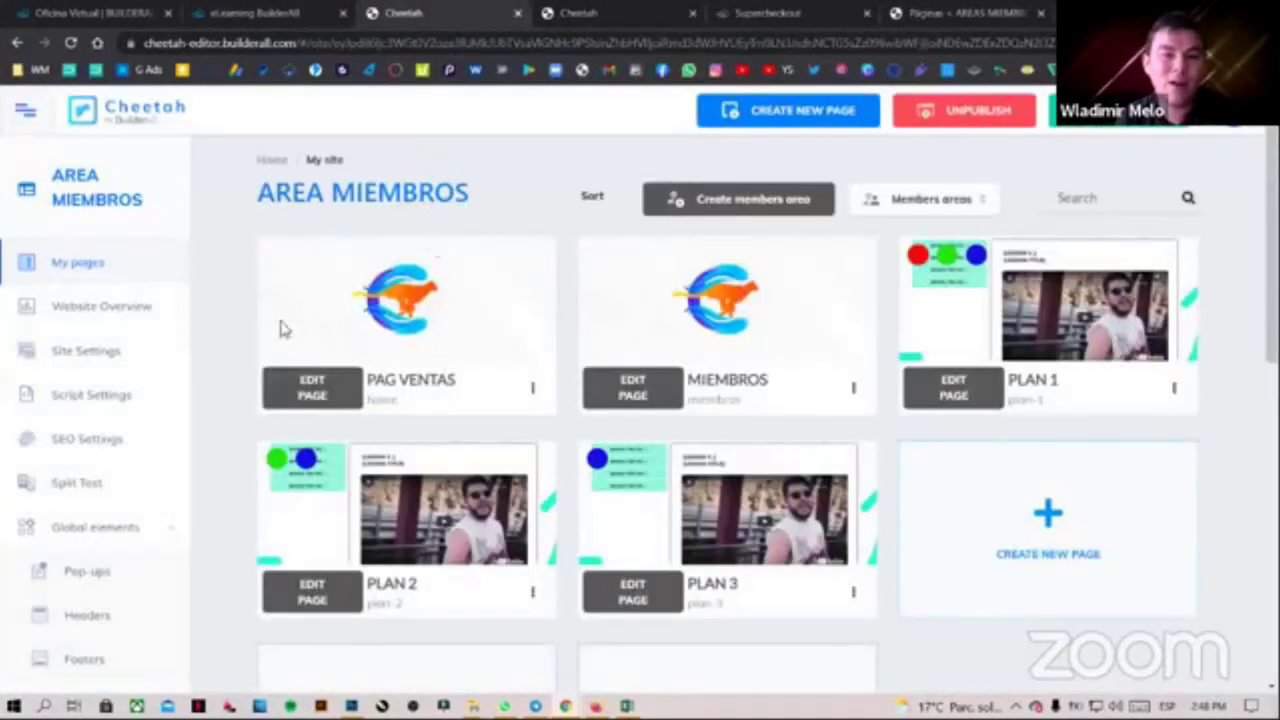
# Look over the five Cheetah member pages, then bring up SuperCheckout's Mis productos list
pyautogui.scroll(-3, 194, 514)
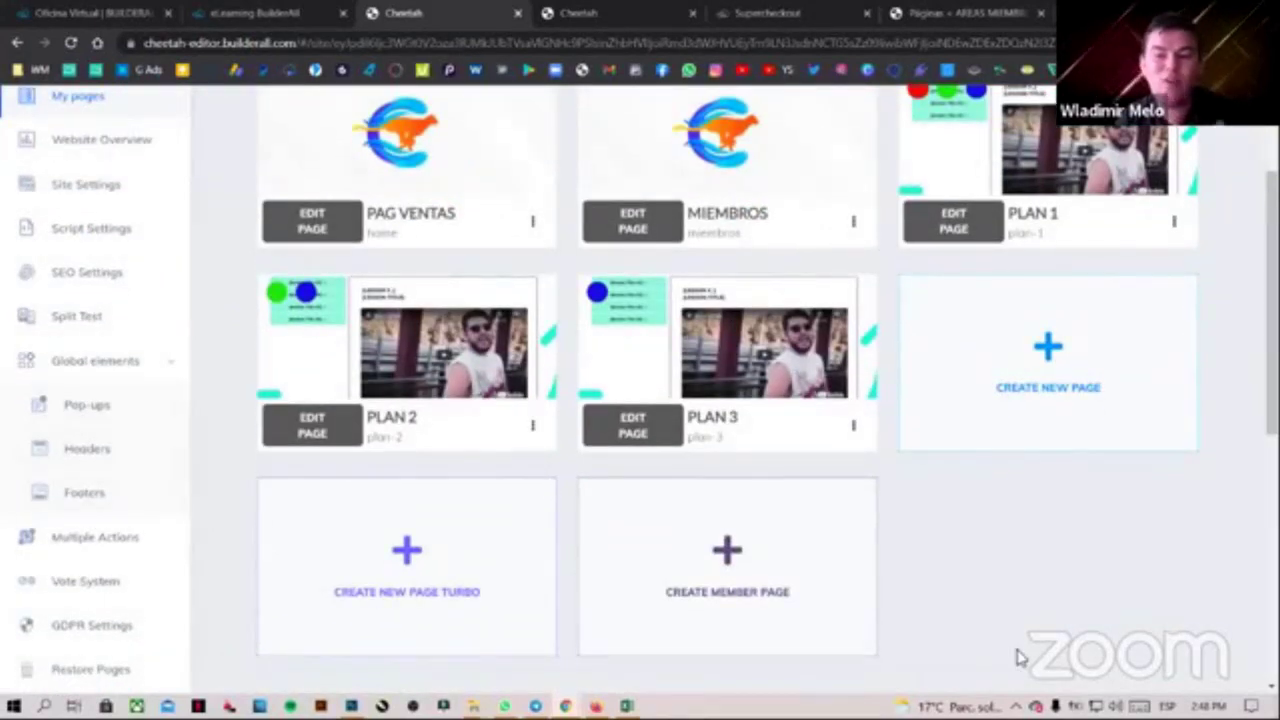
pyautogui.click(765, 12)
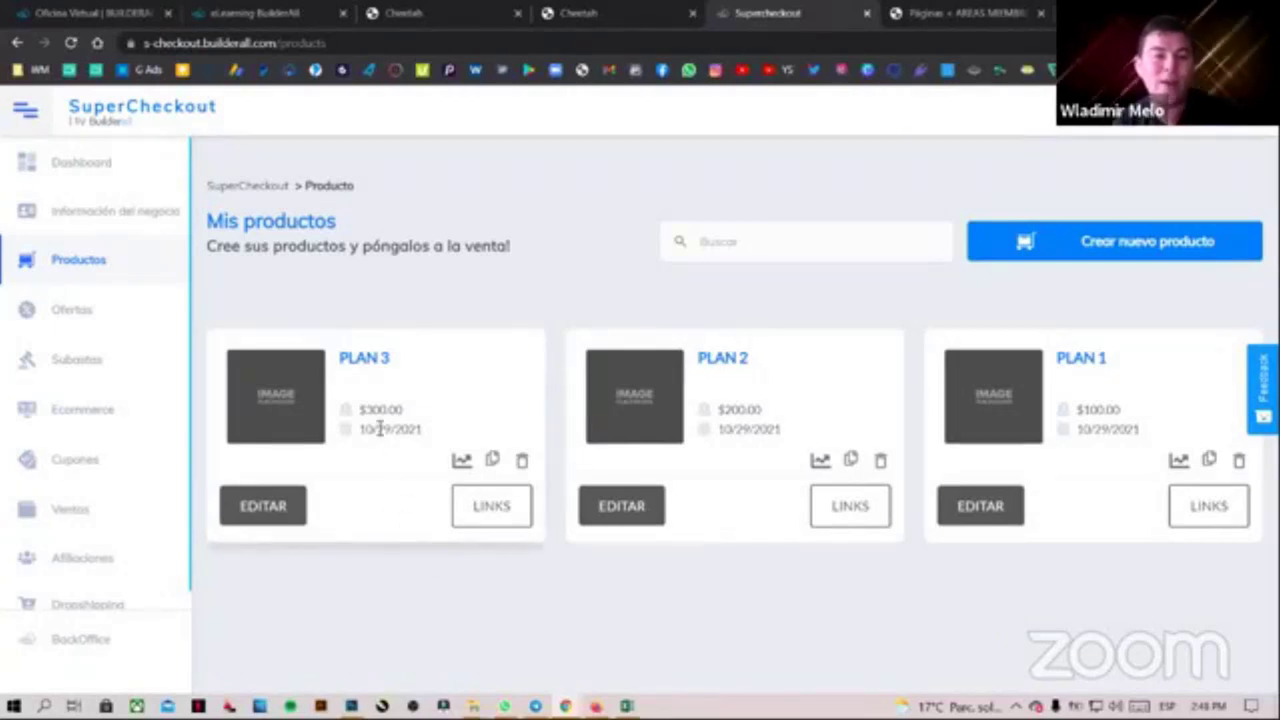
# Edit PLAN 3, check its USD 300.00 price, and add a new payment method
pyautogui.click(263, 507)
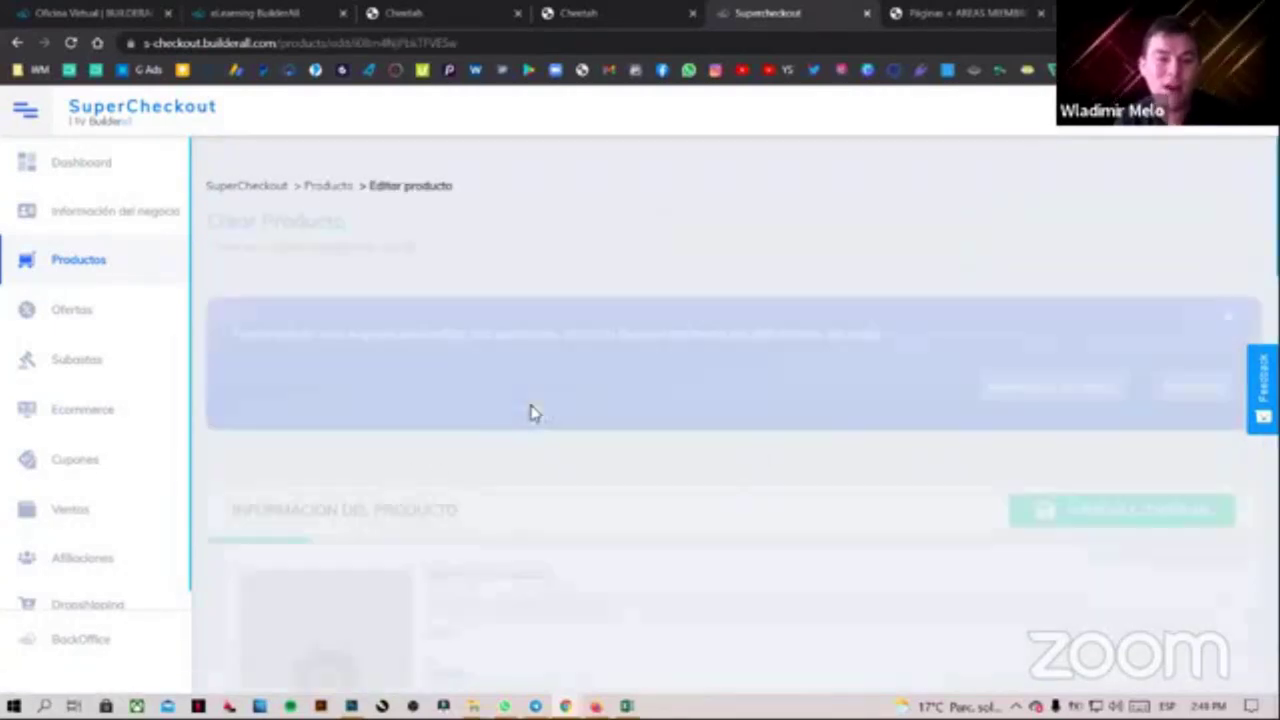
pyautogui.scroll(-5, 600, 430)
pyautogui.scroll(-10, 486, 449)
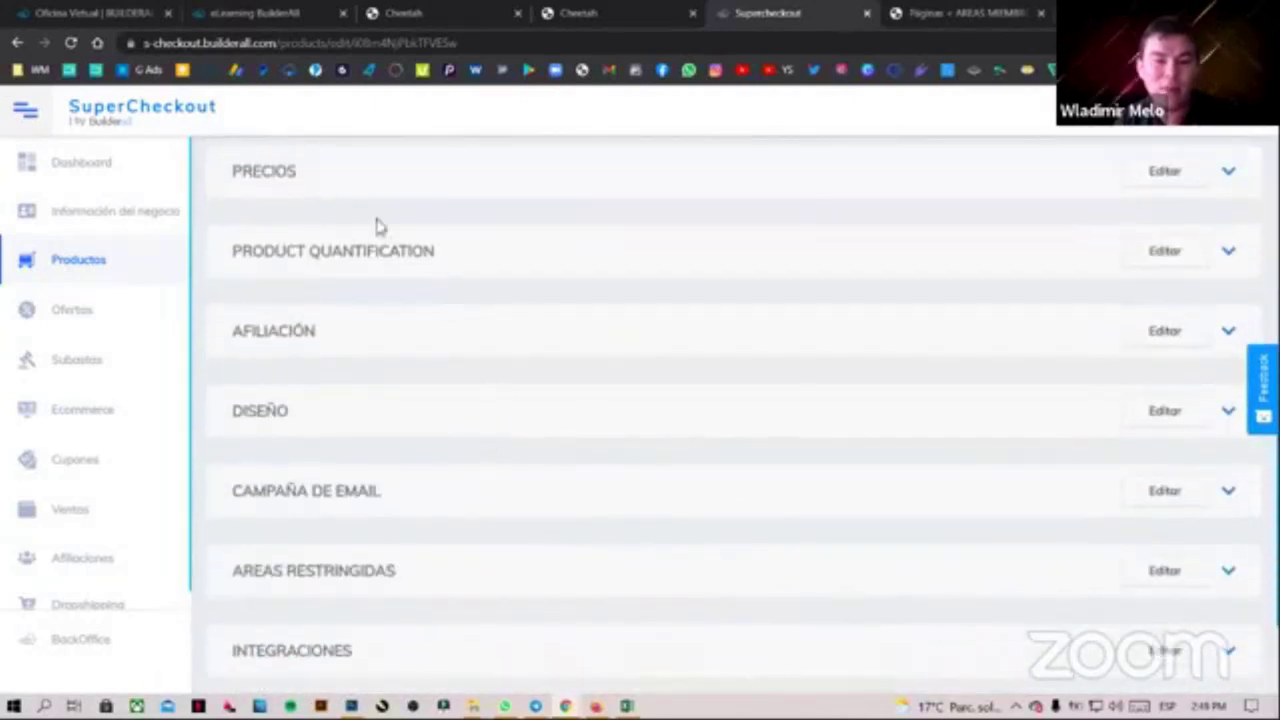
pyautogui.scroll(10, 430, 317)
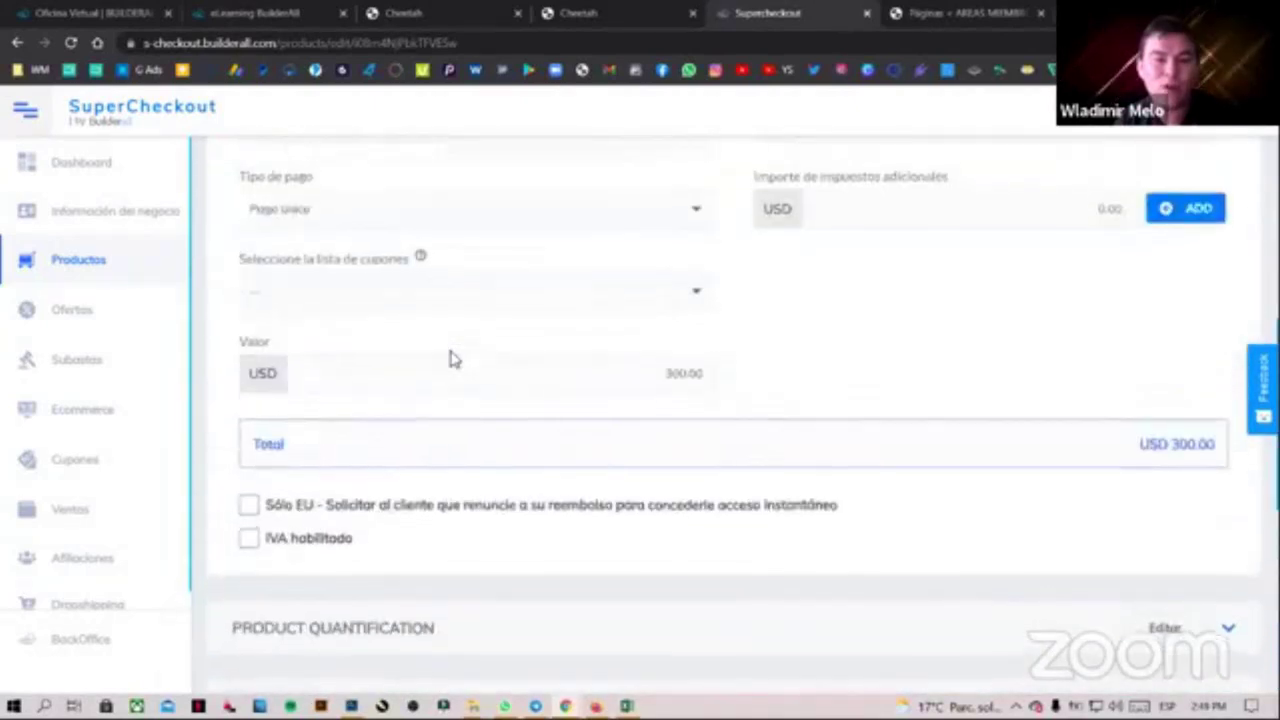
pyautogui.click(318, 284)
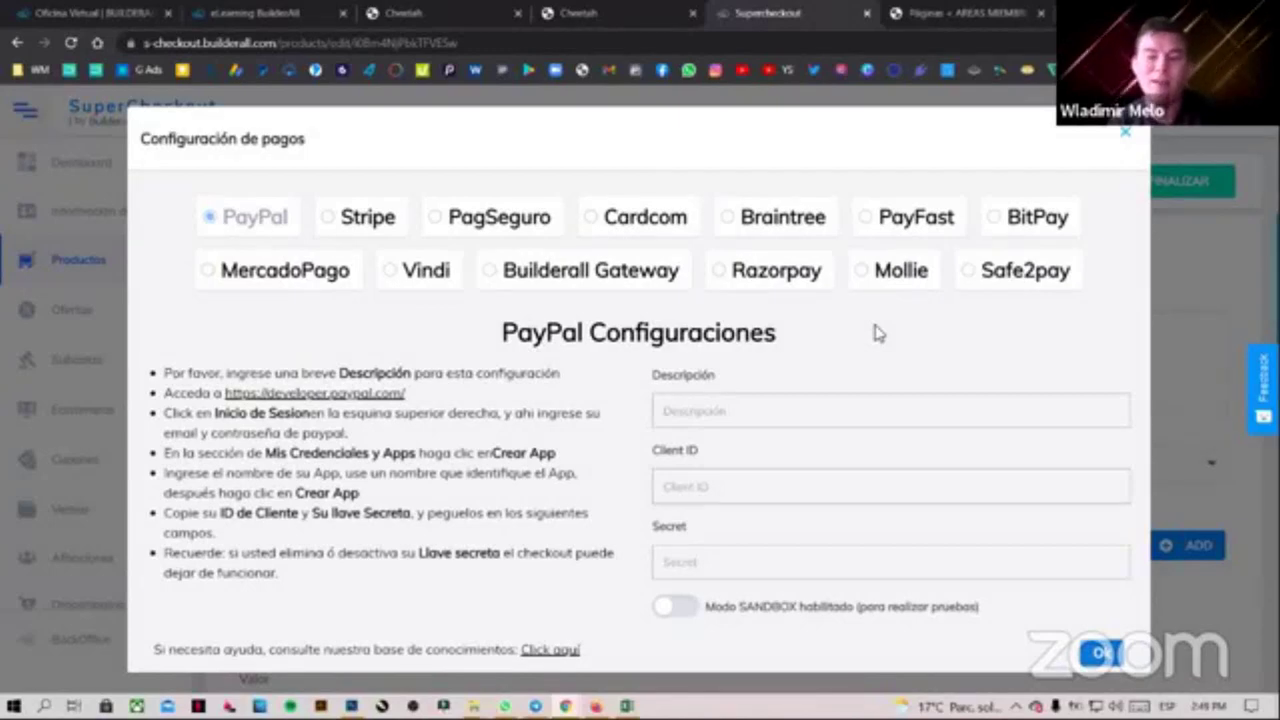
# Review the PayPal setup instructions, close payment configuration unsaved, and return to WordPress Páginas
pyautogui.moveTo(285, 577); pyautogui.dragTo(168, 372)
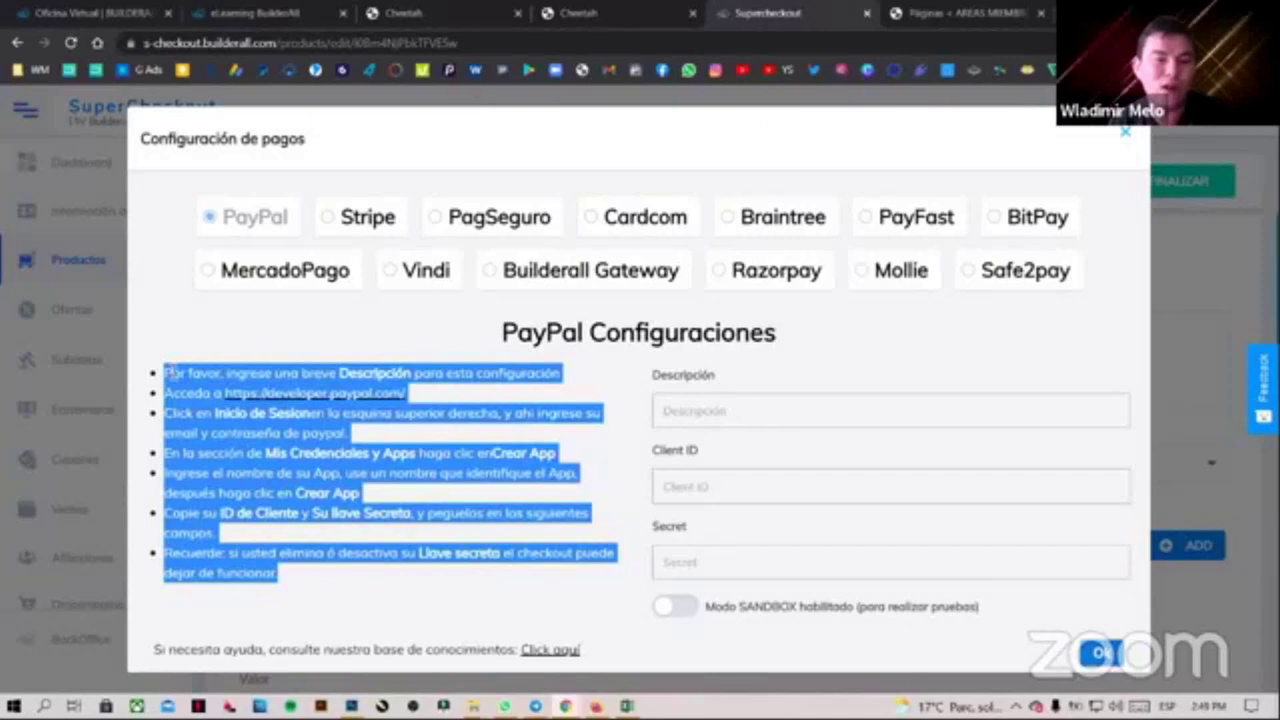
pyautogui.click(168, 372)
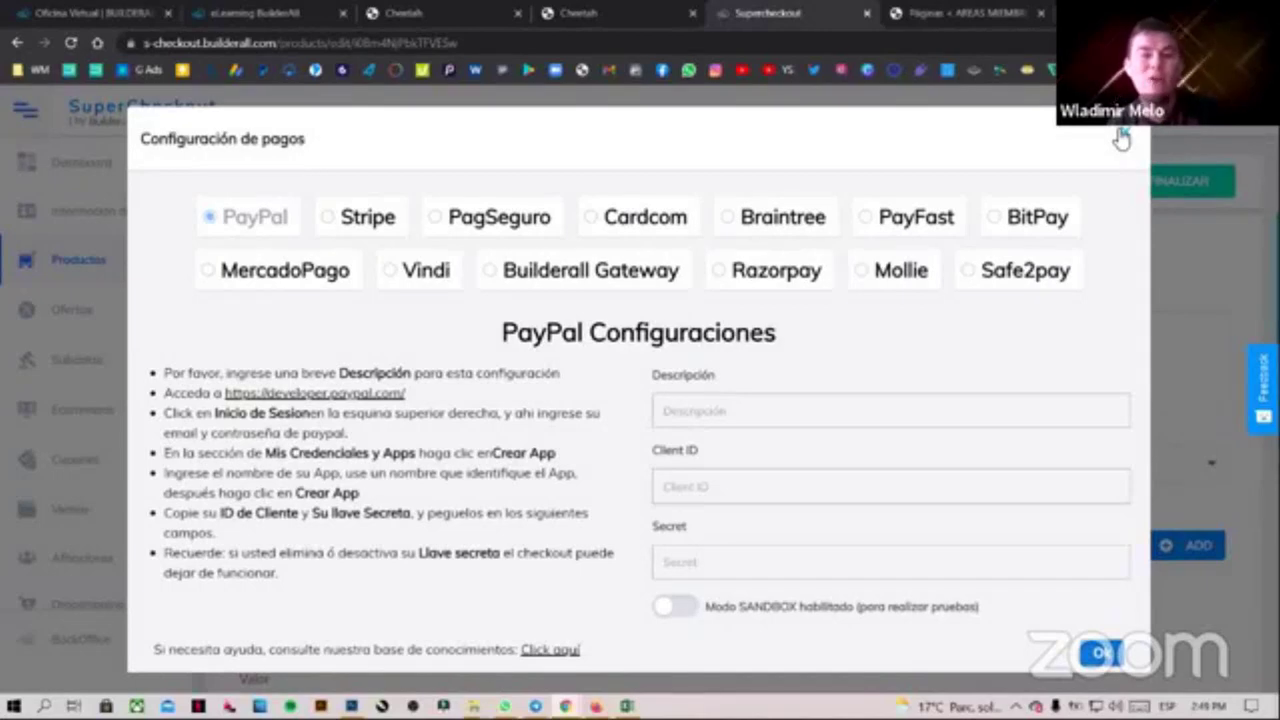
pyautogui.click(1121, 139)
pyautogui.click(961, 20)
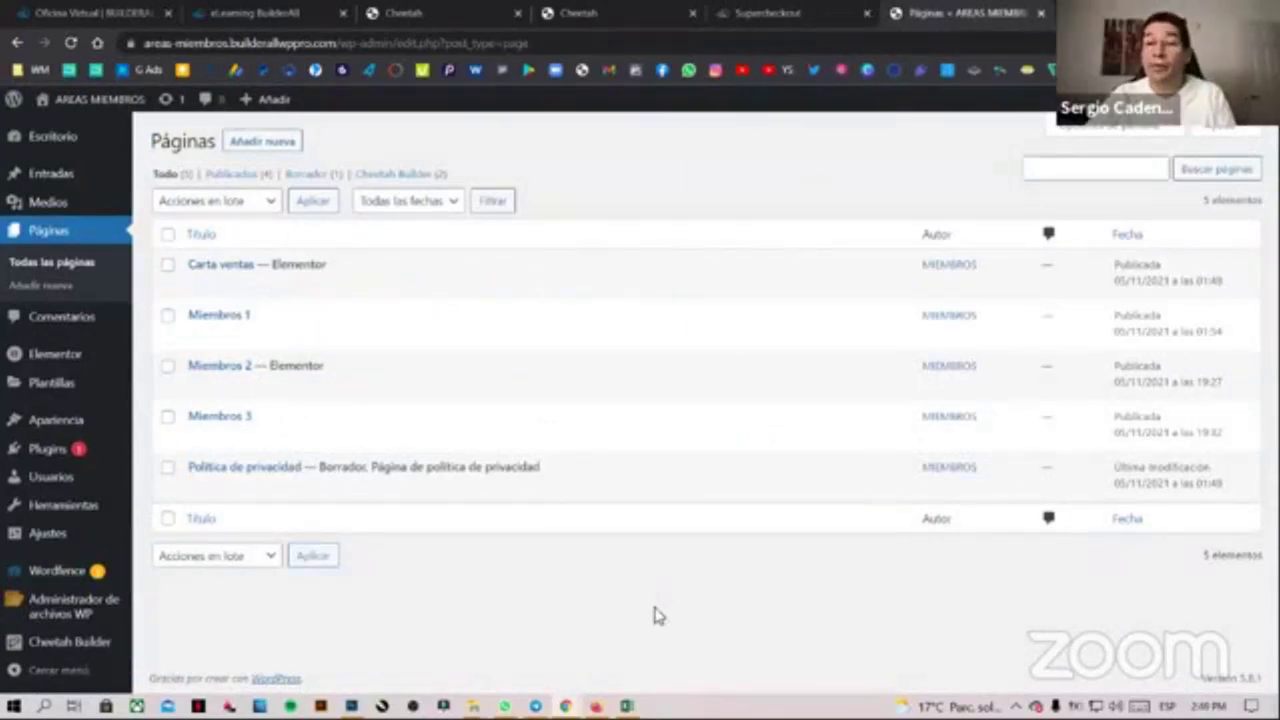
# Load ztetuamigonosecreto.com.co in a new Chrome incognito window
pyautogui.hotkey('ctrl', 'shift', 'n')
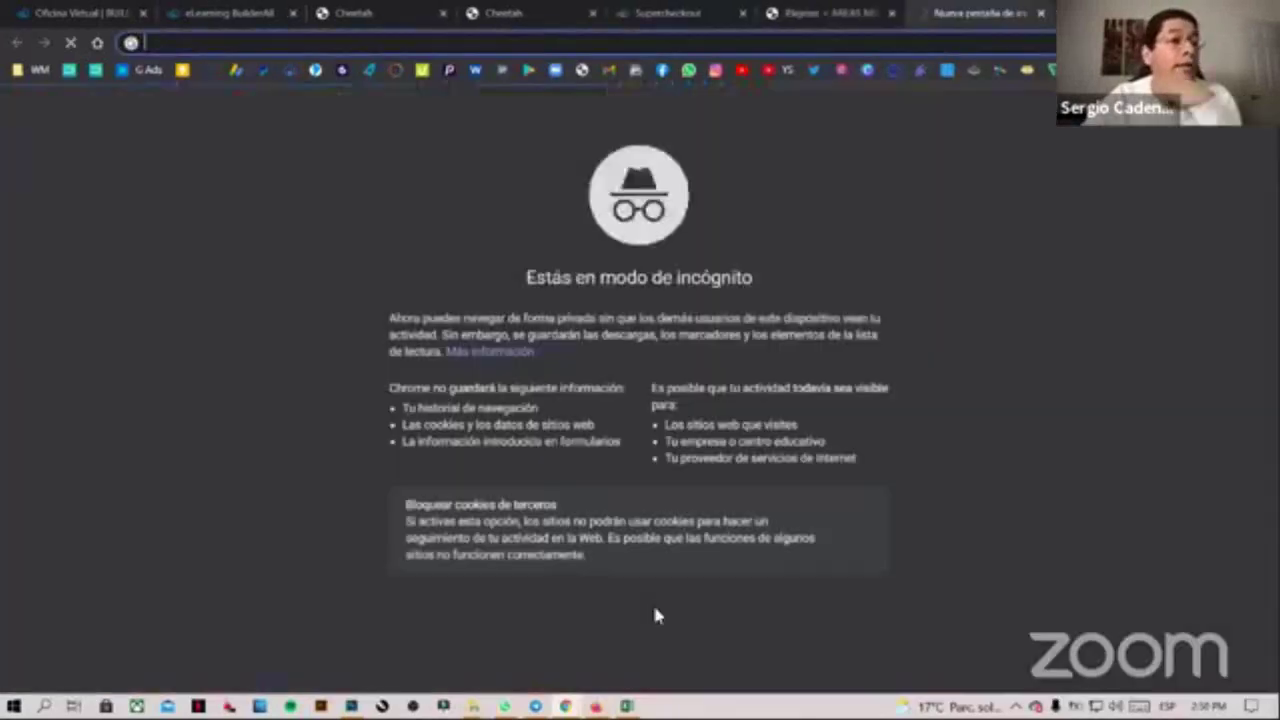
pyautogui.write('zt')
pyautogui.press('Return')
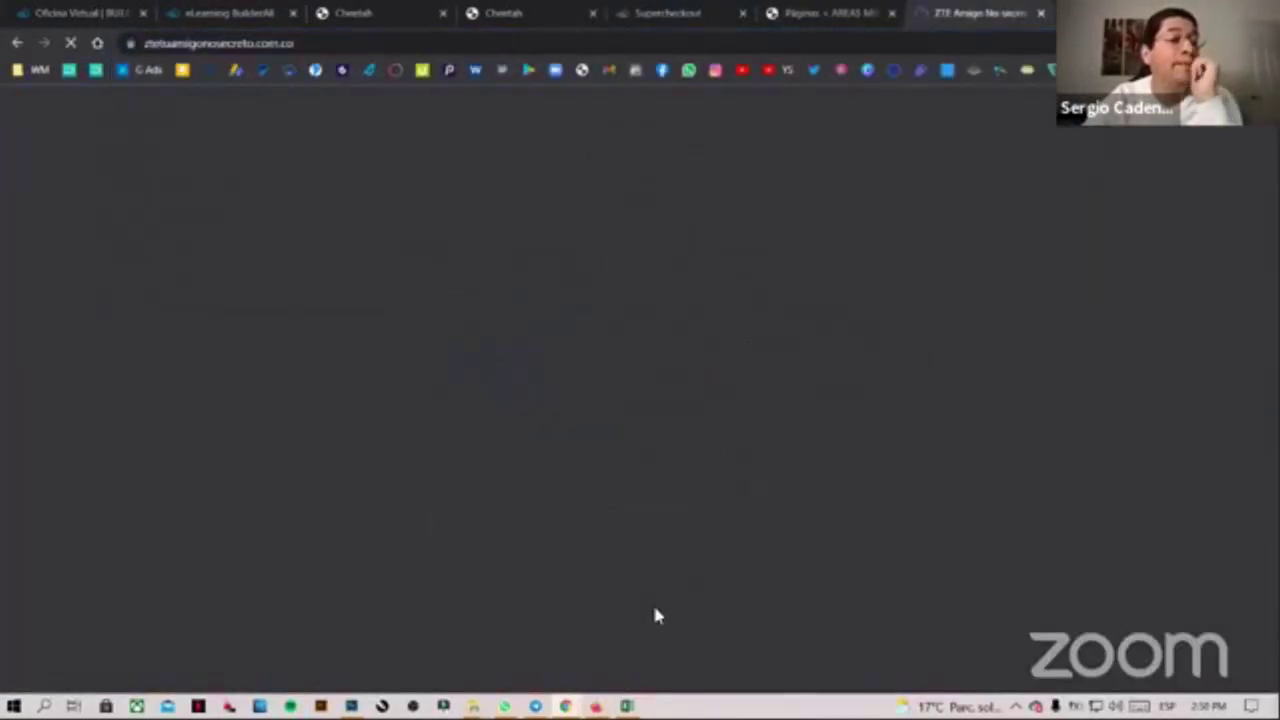